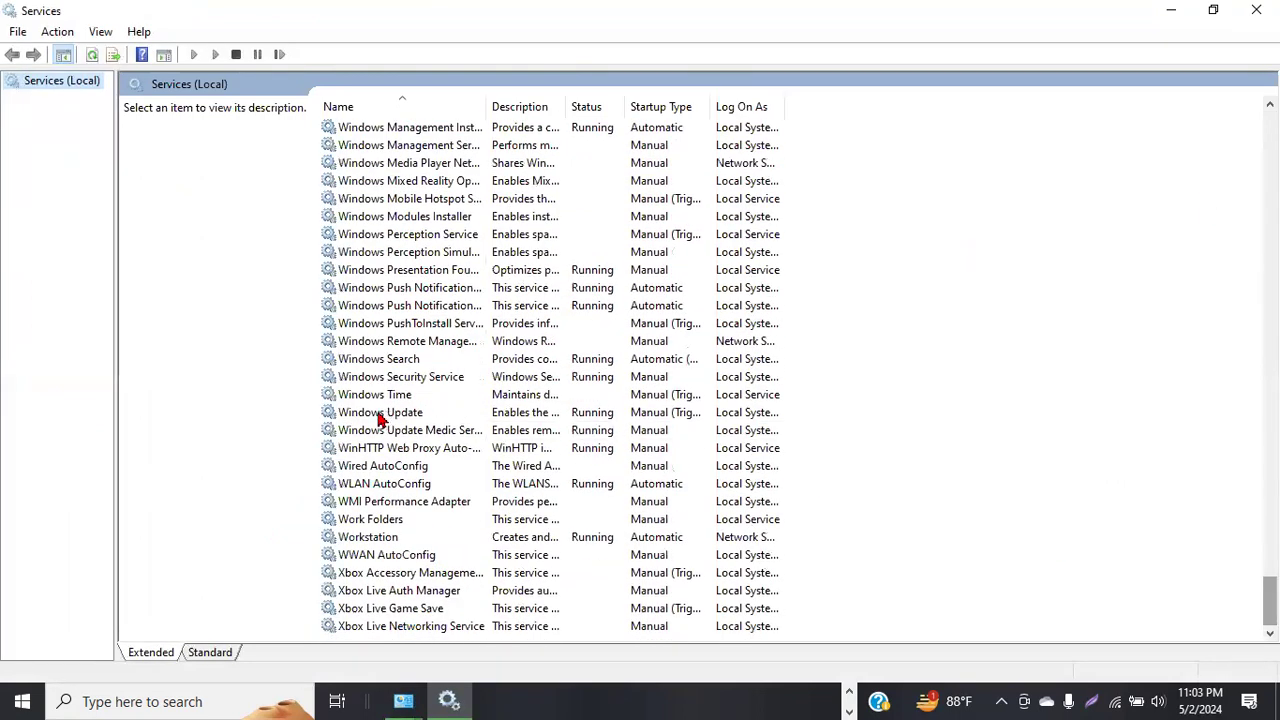
# Stop the Windows Update service and set its startup type to Disabled, closing the Services window when done
pyautogui.rightClick(383, 418)
pyautogui.click(420, 445)
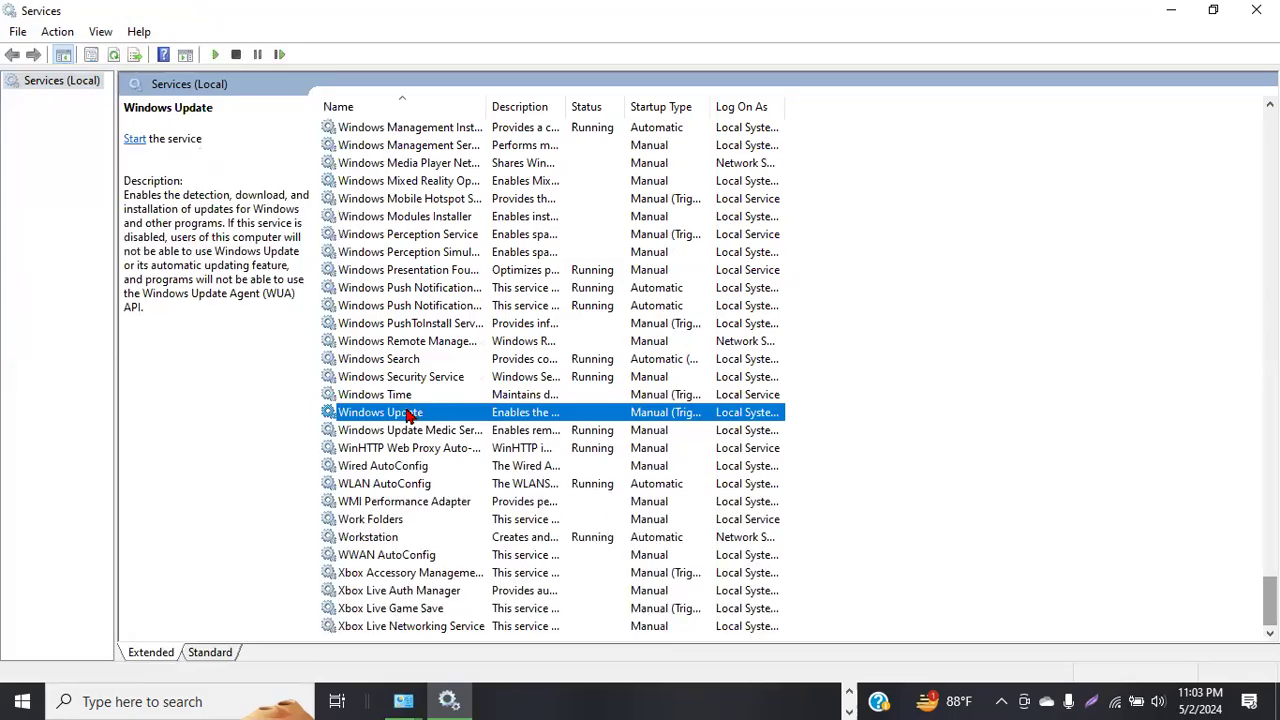
pyautogui.rightClick(410, 414)
pyautogui.click(481, 587)
pyautogui.click(600, 330)
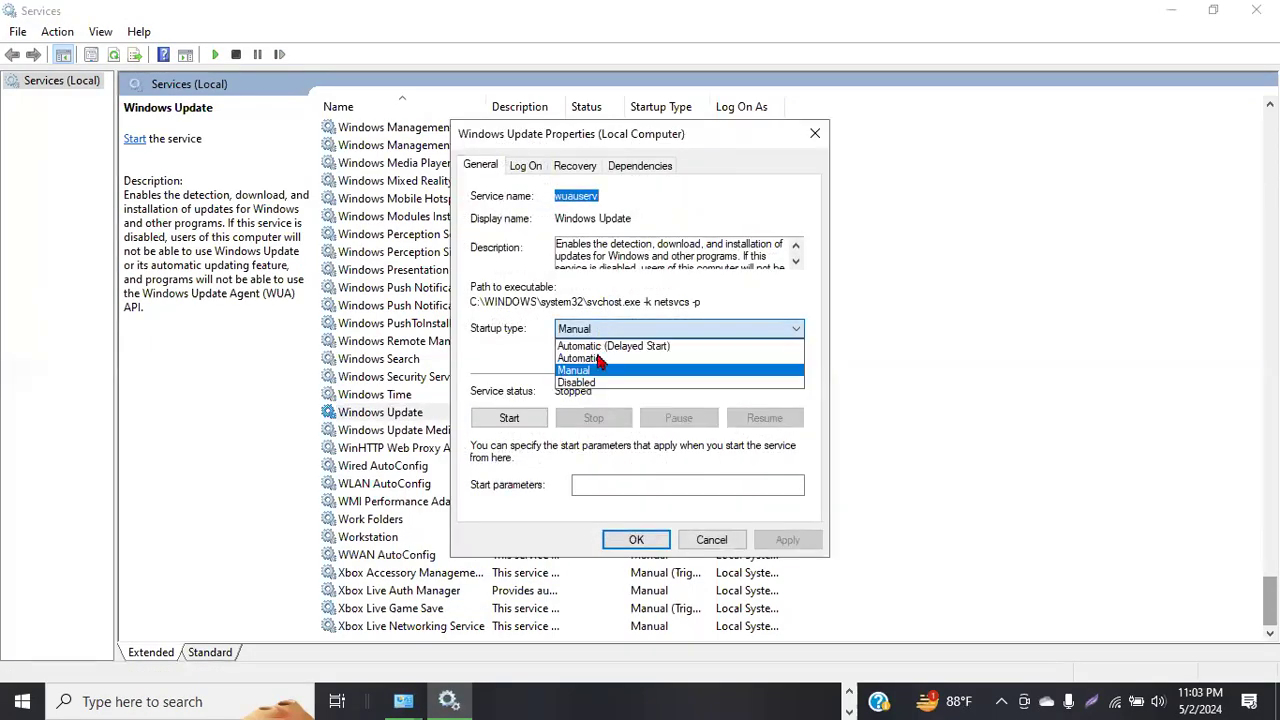
pyautogui.click(592, 390)
pyautogui.click(783, 541)
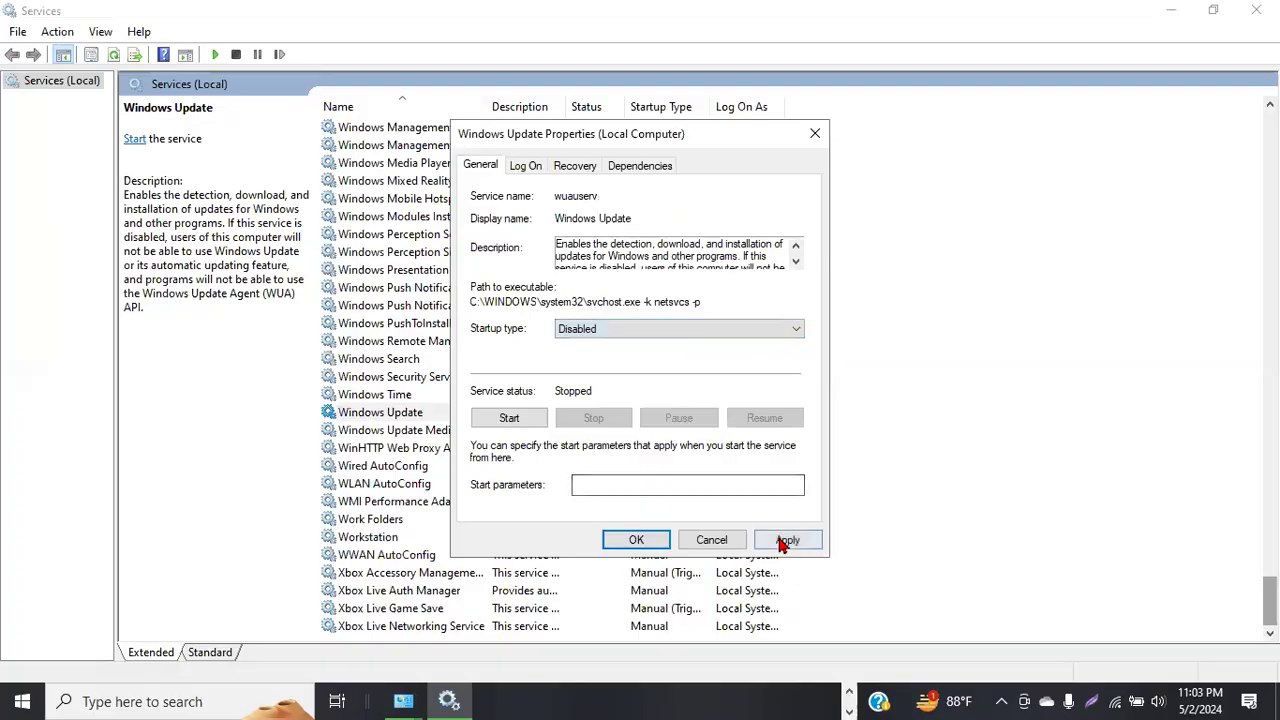
pyautogui.click(816, 137)
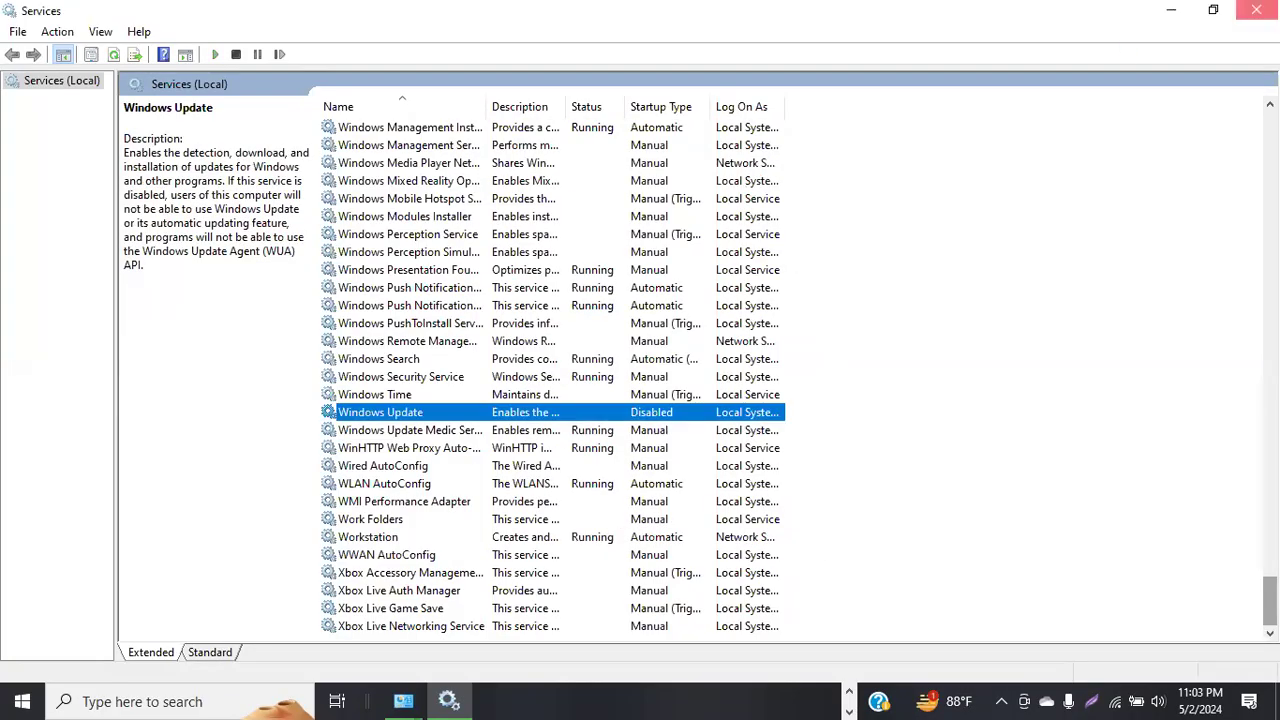
pyautogui.click(1256, 10)
pyautogui.click(1256, 10)
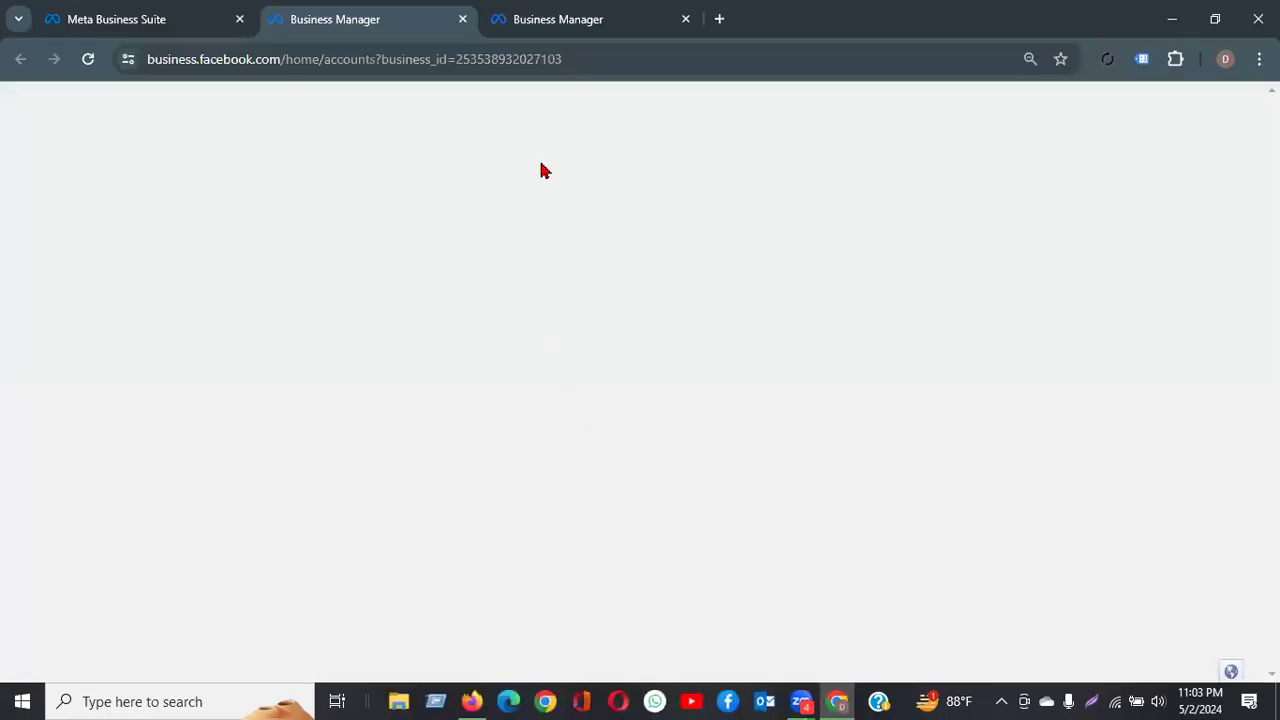
# Reload the business home address in the blank middle Business Manager browser tab
pyautogui.click(582, 20)
pyautogui.click(360, 21)
pyautogui.hotkey('ctrl', 'l')
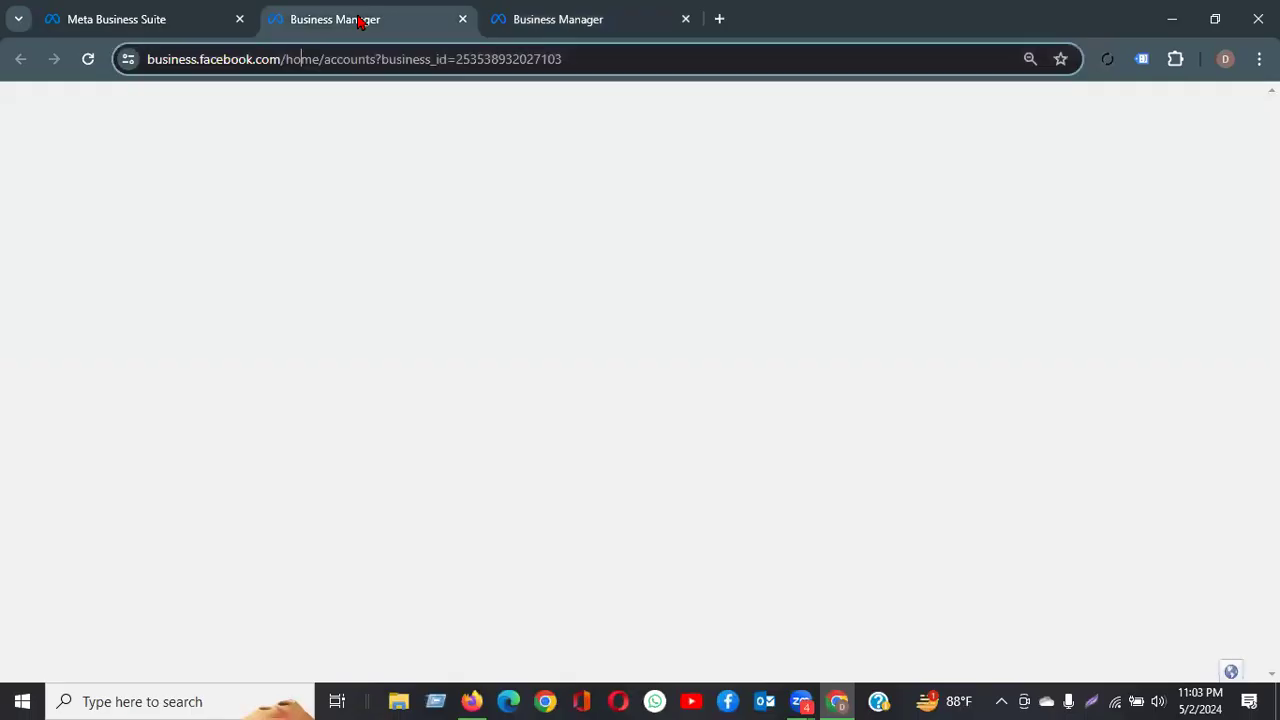
pyautogui.press('Return')
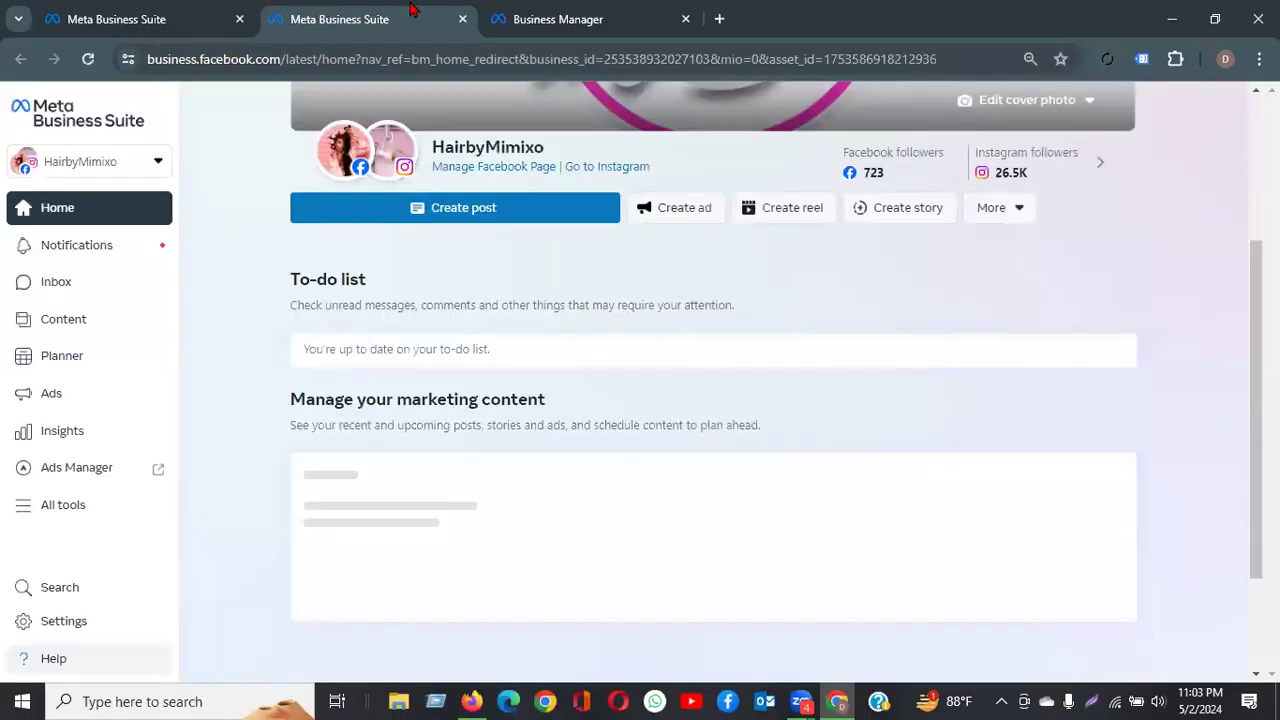
# Go from Meta Business Suite to Business Manager in a new tab and close the two redundant tabs
pyautogui.click(62, 665)
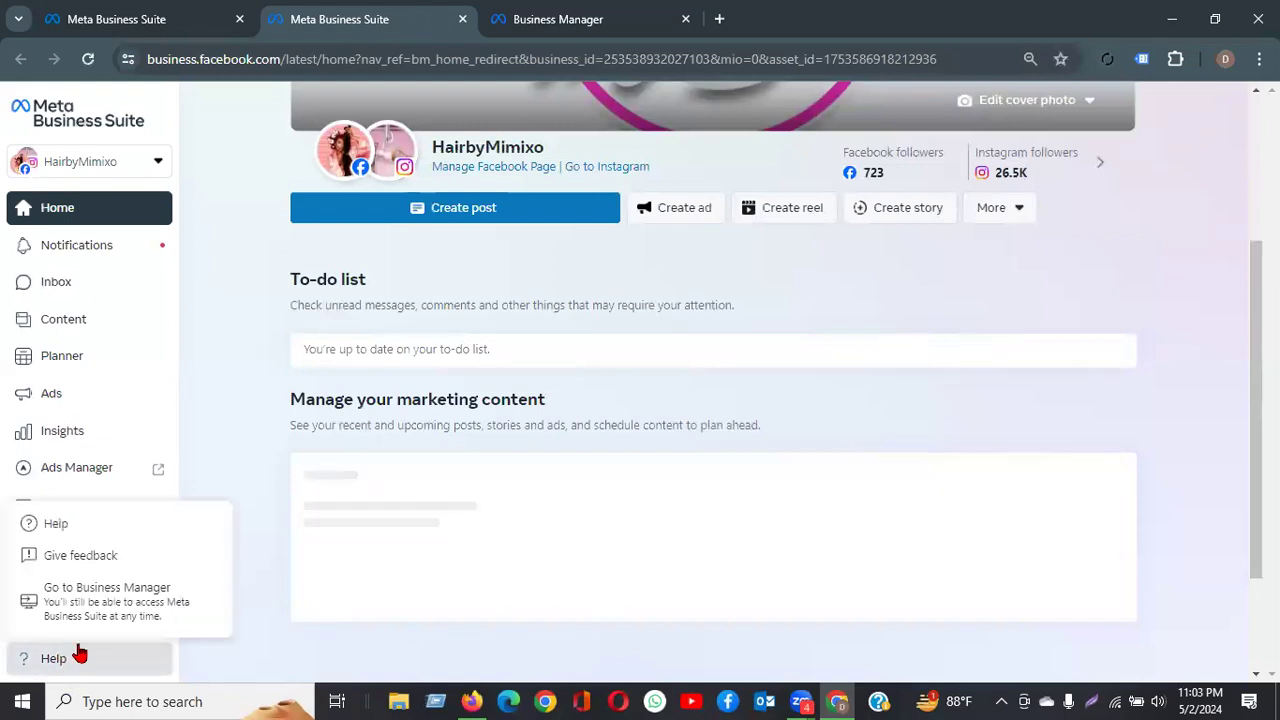
pyautogui.click(94, 612)
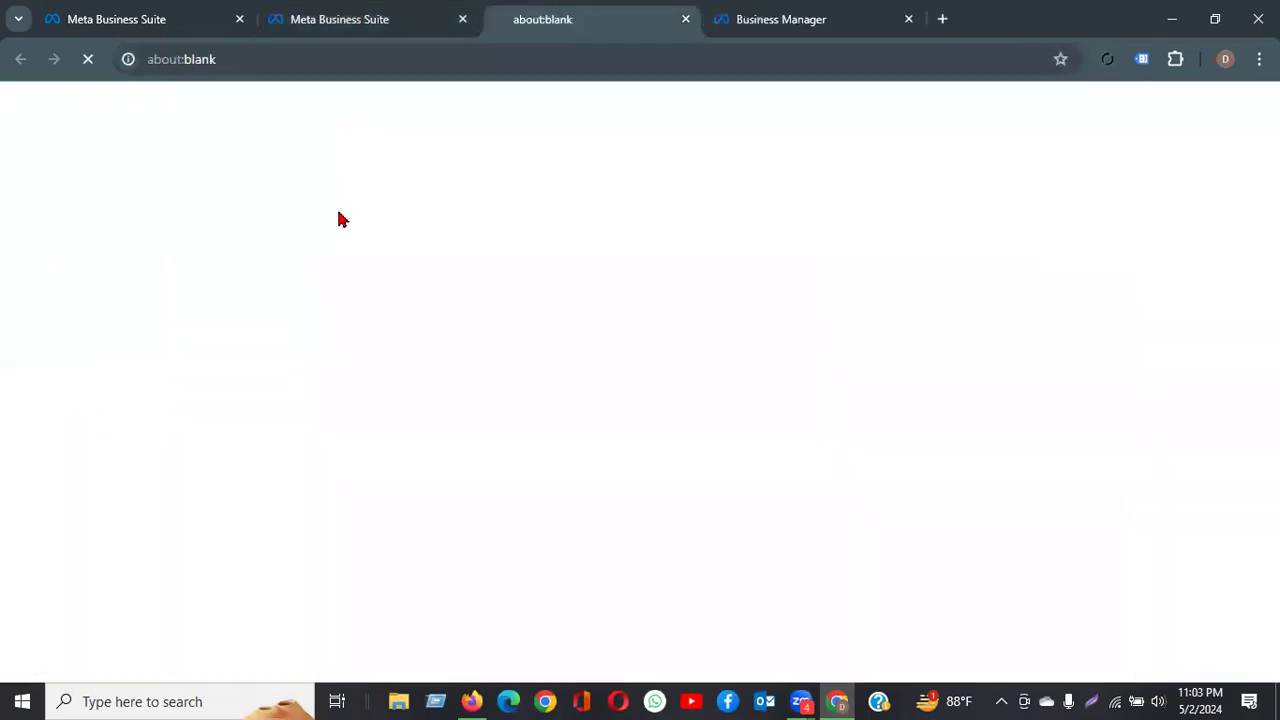
pyautogui.click(907, 20)
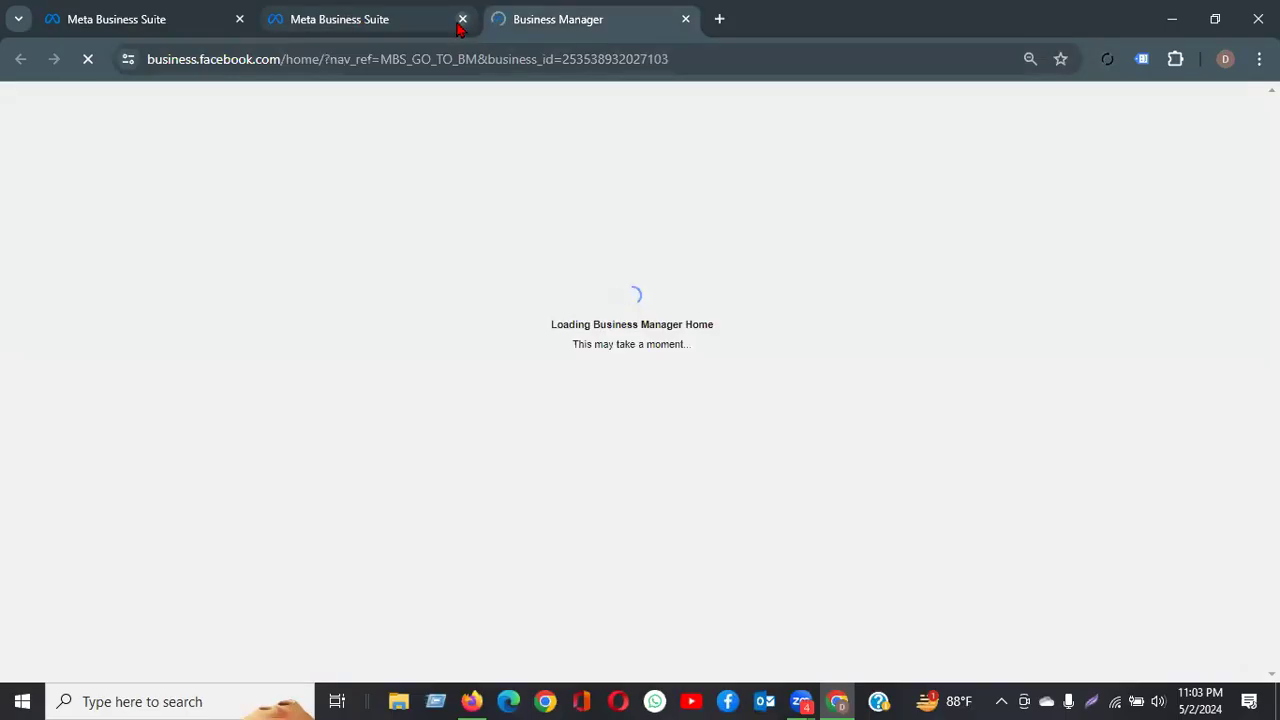
pyautogui.click(461, 21)
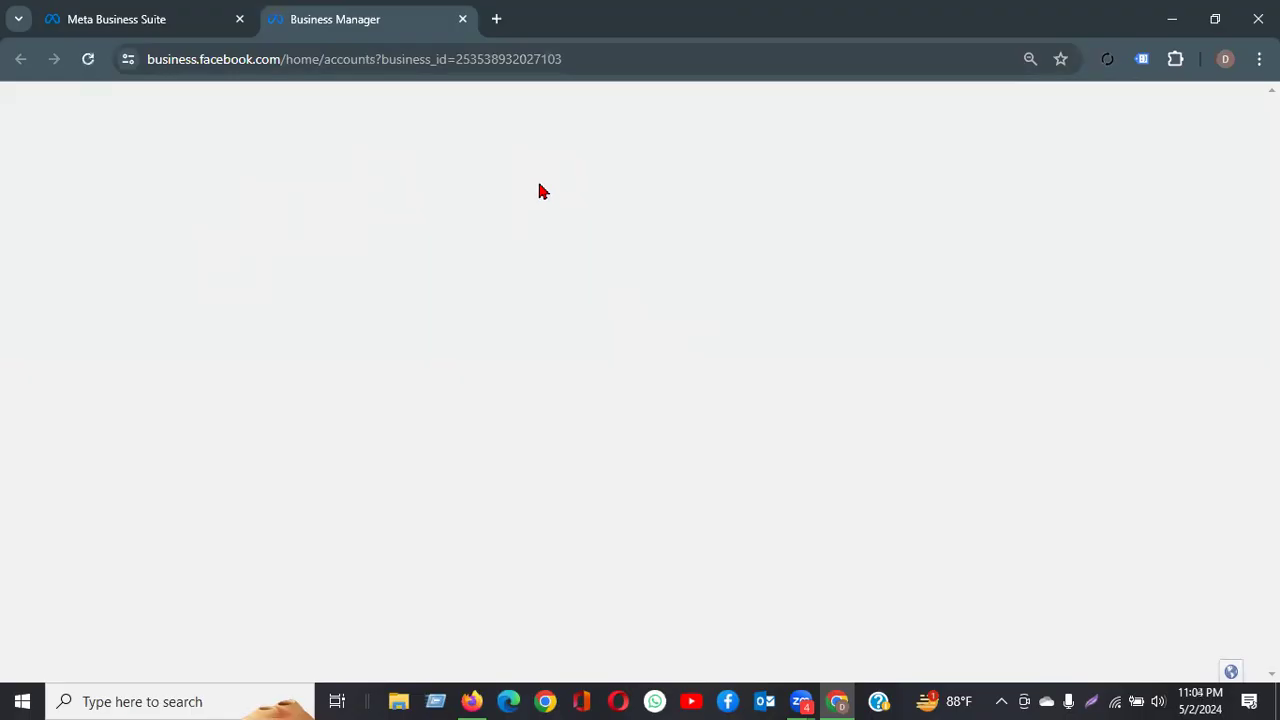
# Open business.facebook.com in a separate browser tab and return to the Business Manager home tab
pyautogui.click(494, 22)
pyautogui.write('bu')
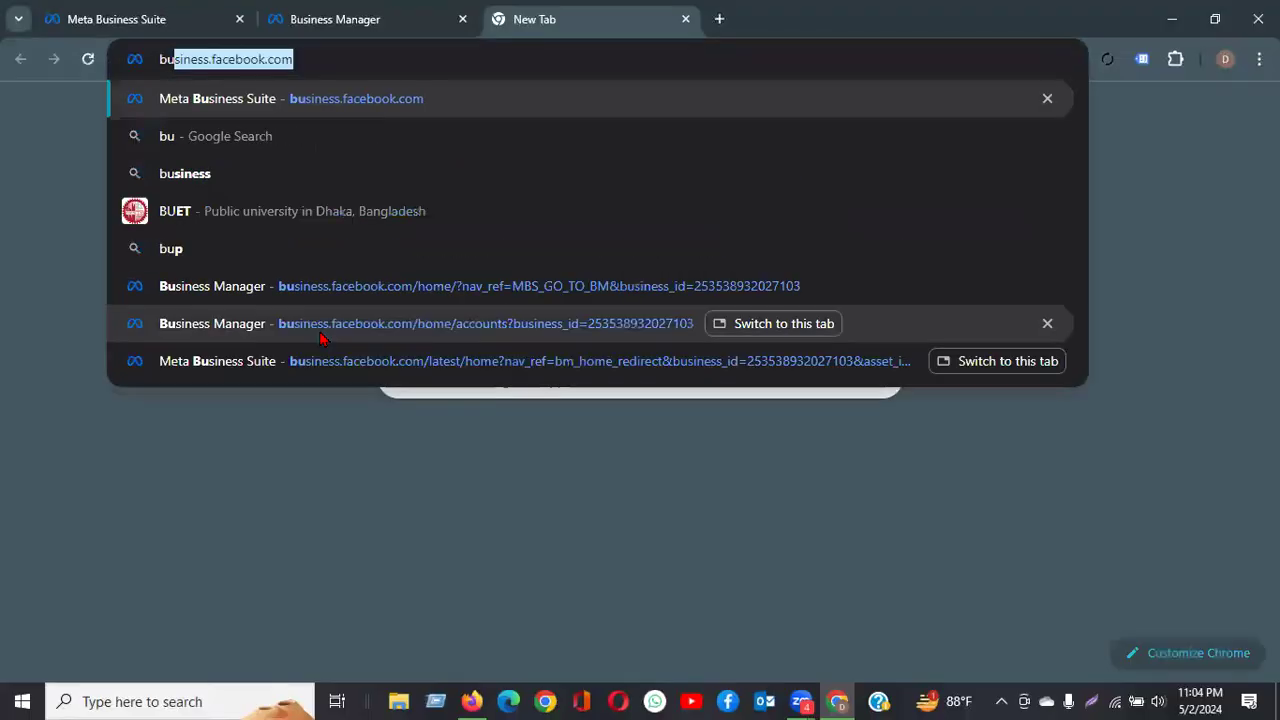
pyautogui.press('Return')
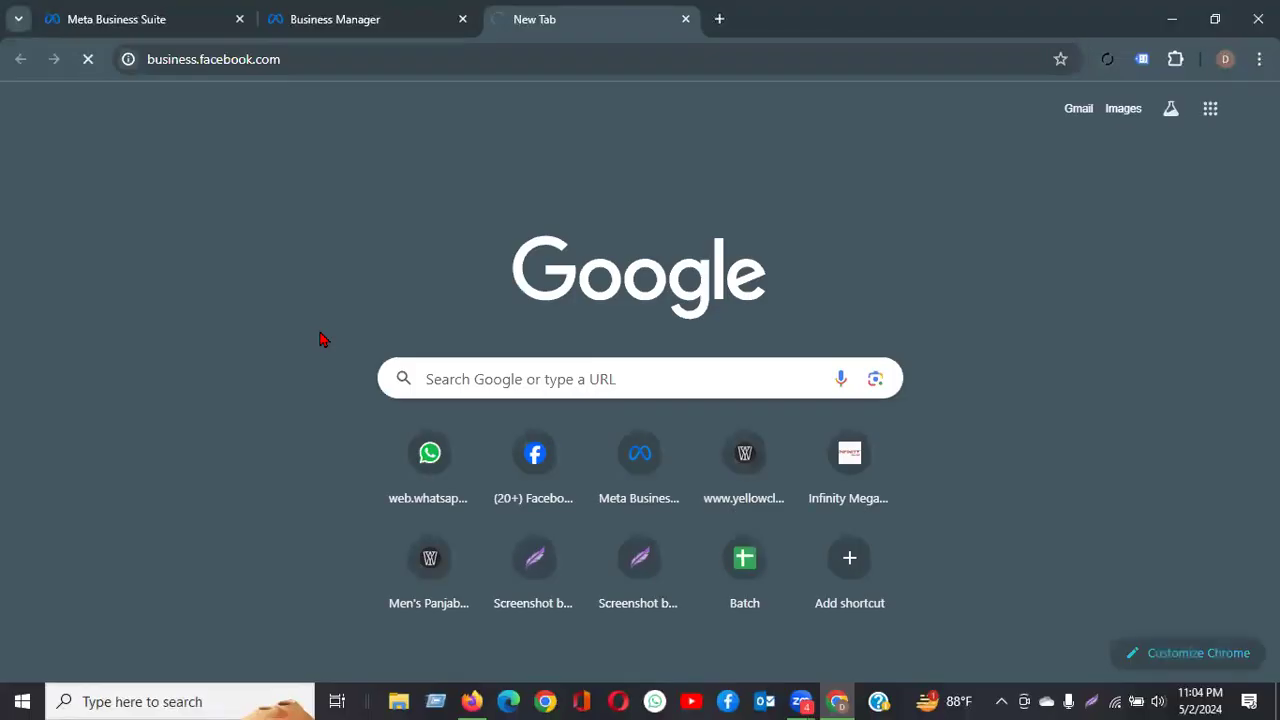
pyautogui.click(314, 28)
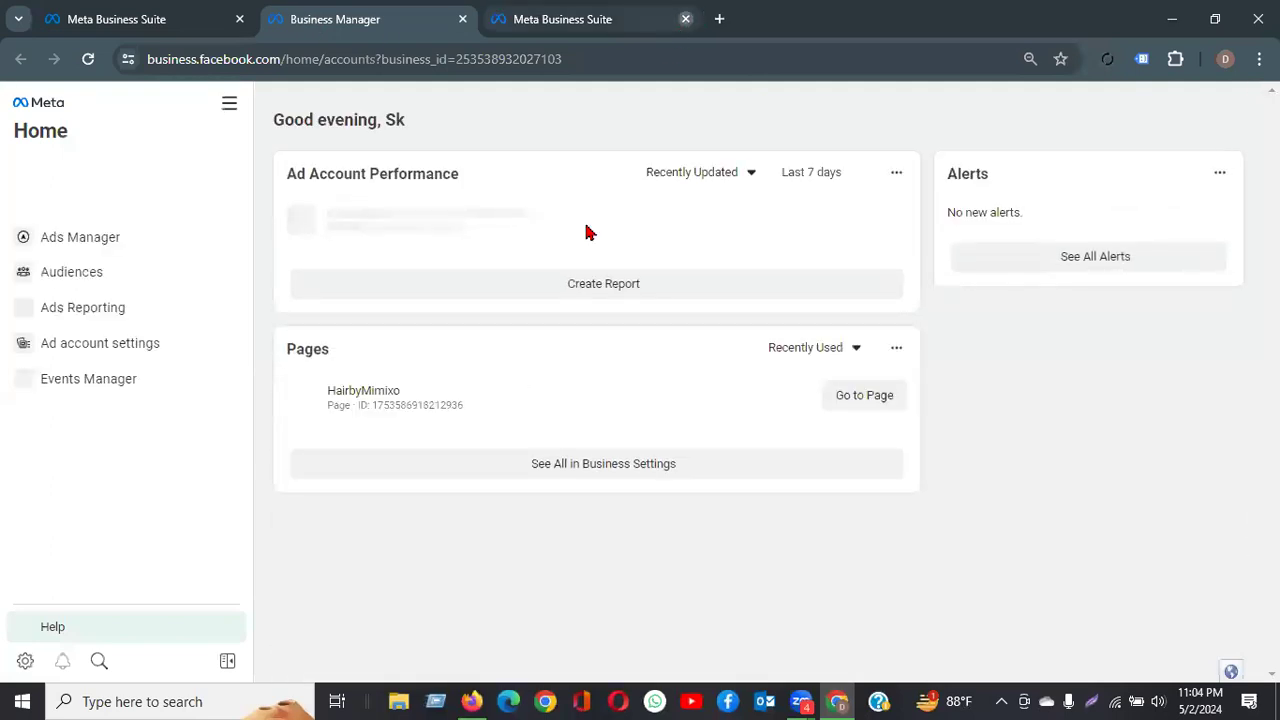
# Open the business settings and switch to the business portfolio holding 1 ad account and 3 Meta Pixels
pyautogui.click(26, 664)
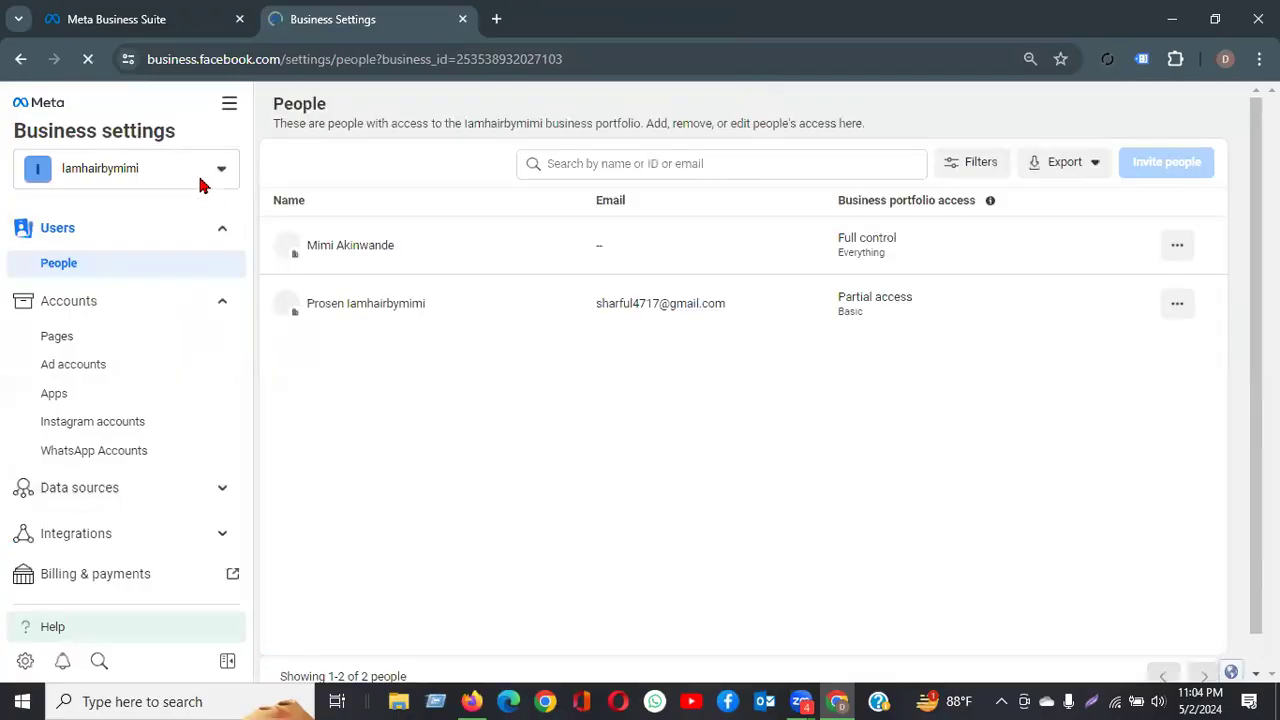
pyautogui.click(200, 178)
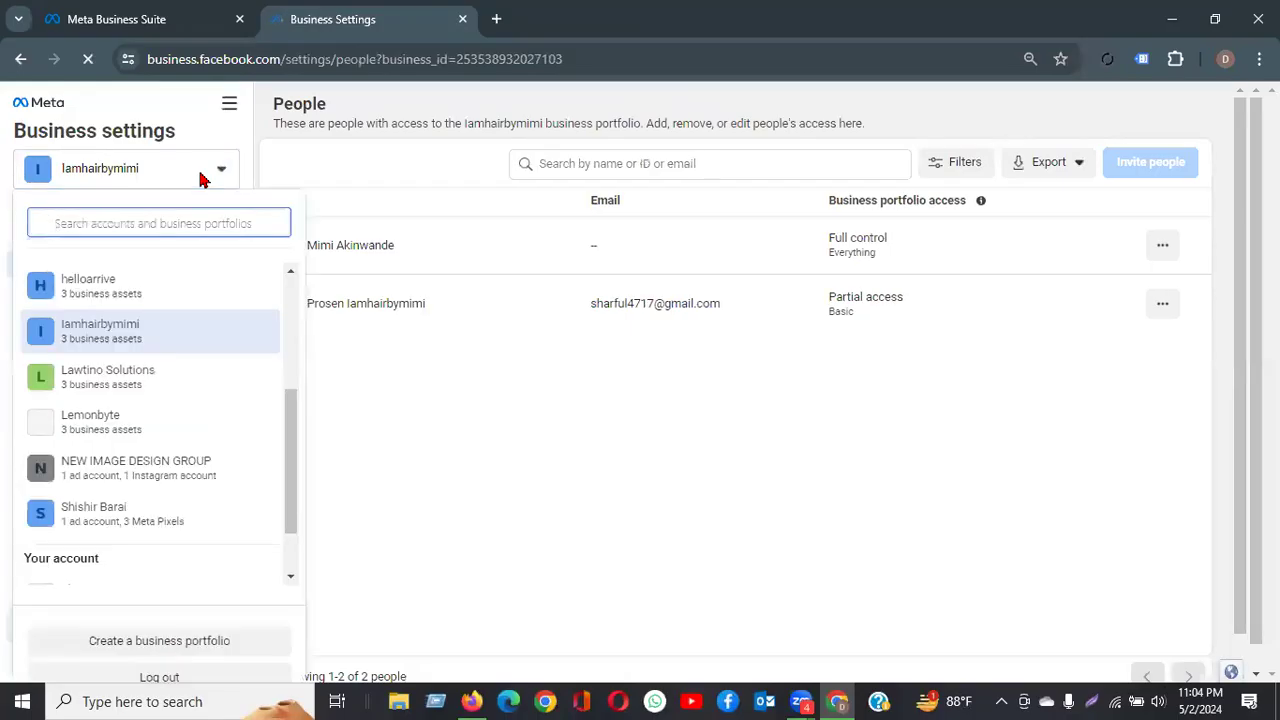
pyautogui.click(110, 527)
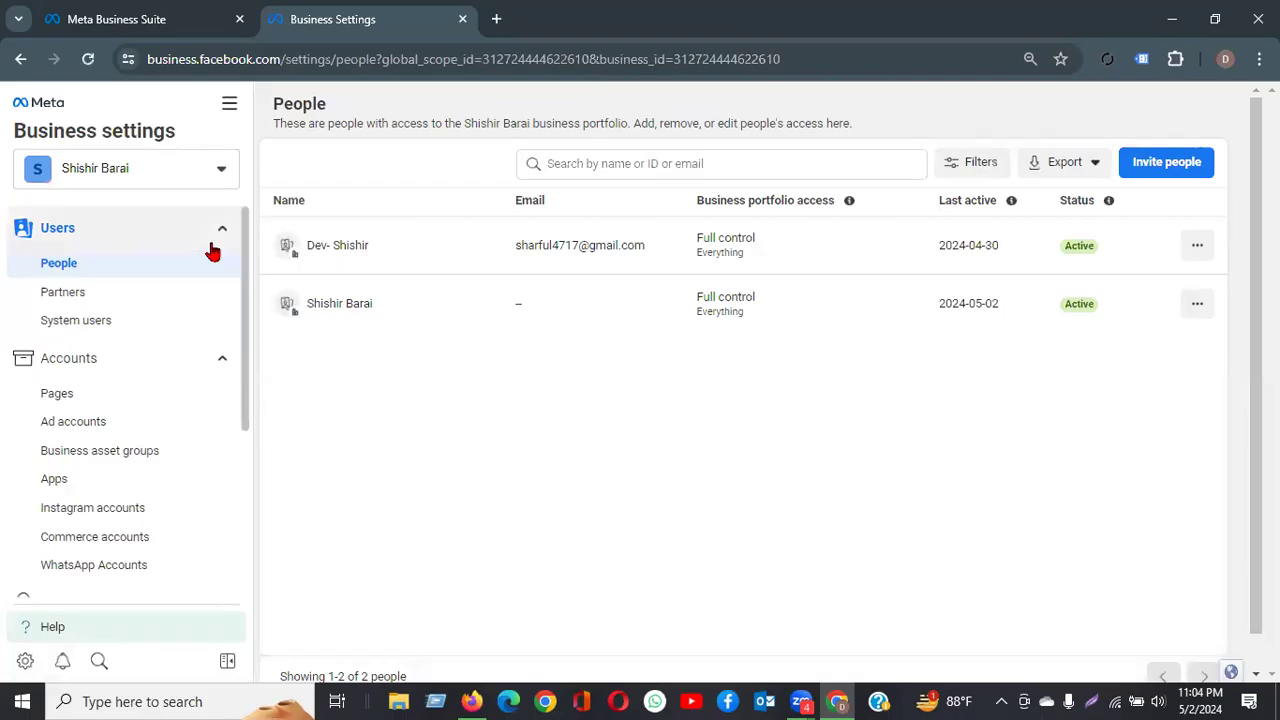
# Open Ads Manager for the selected business portfolio and reload its campaigns page
pyautogui.click(229, 104)
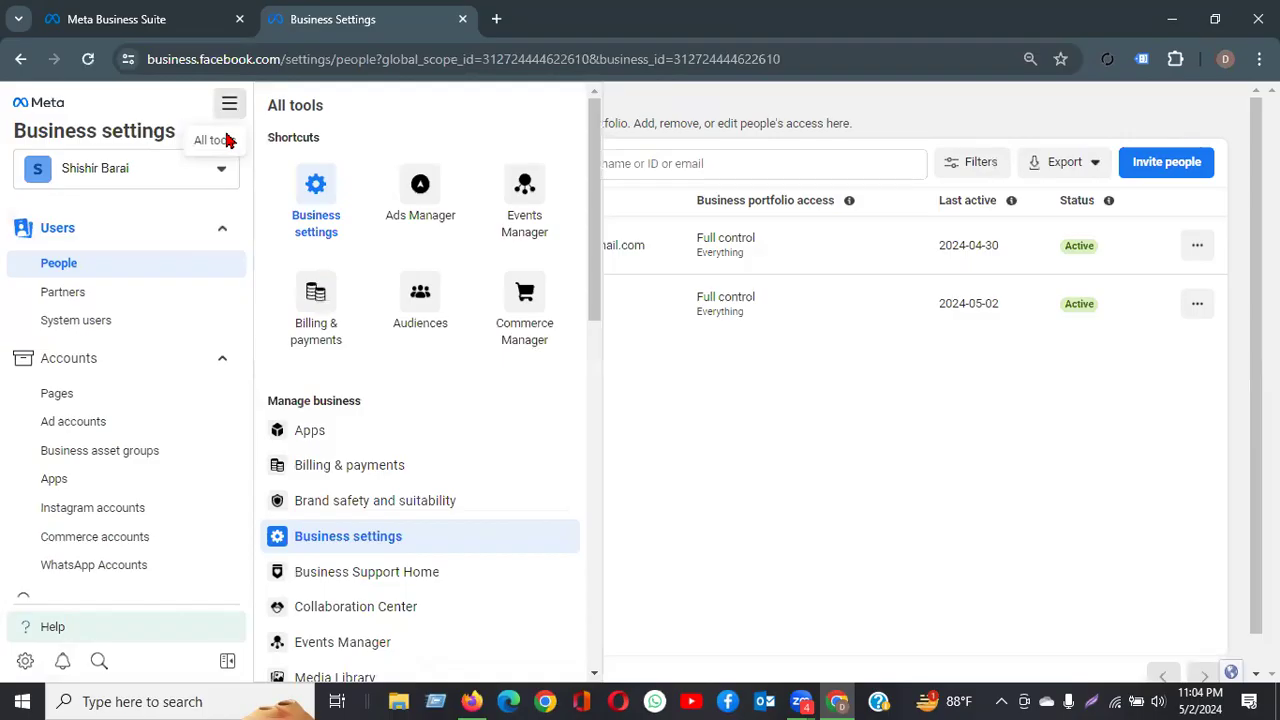
pyautogui.click(412, 192)
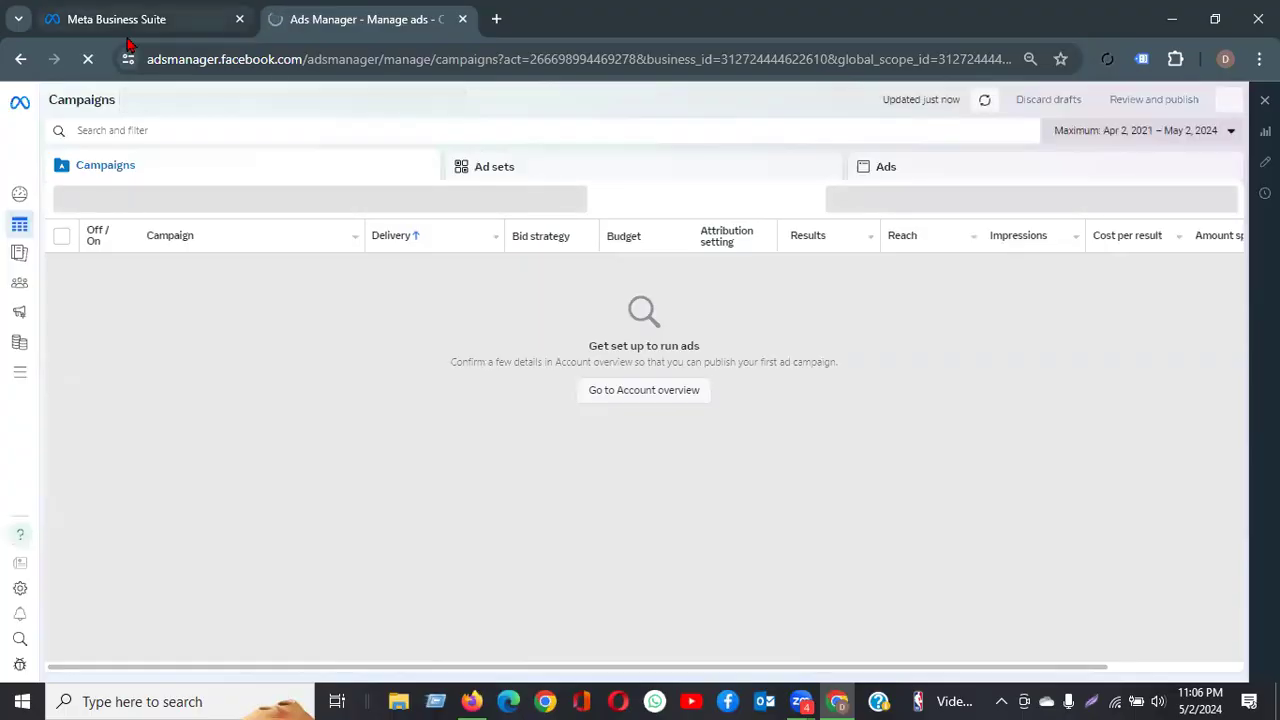
pyautogui.moveTo(127, 43)
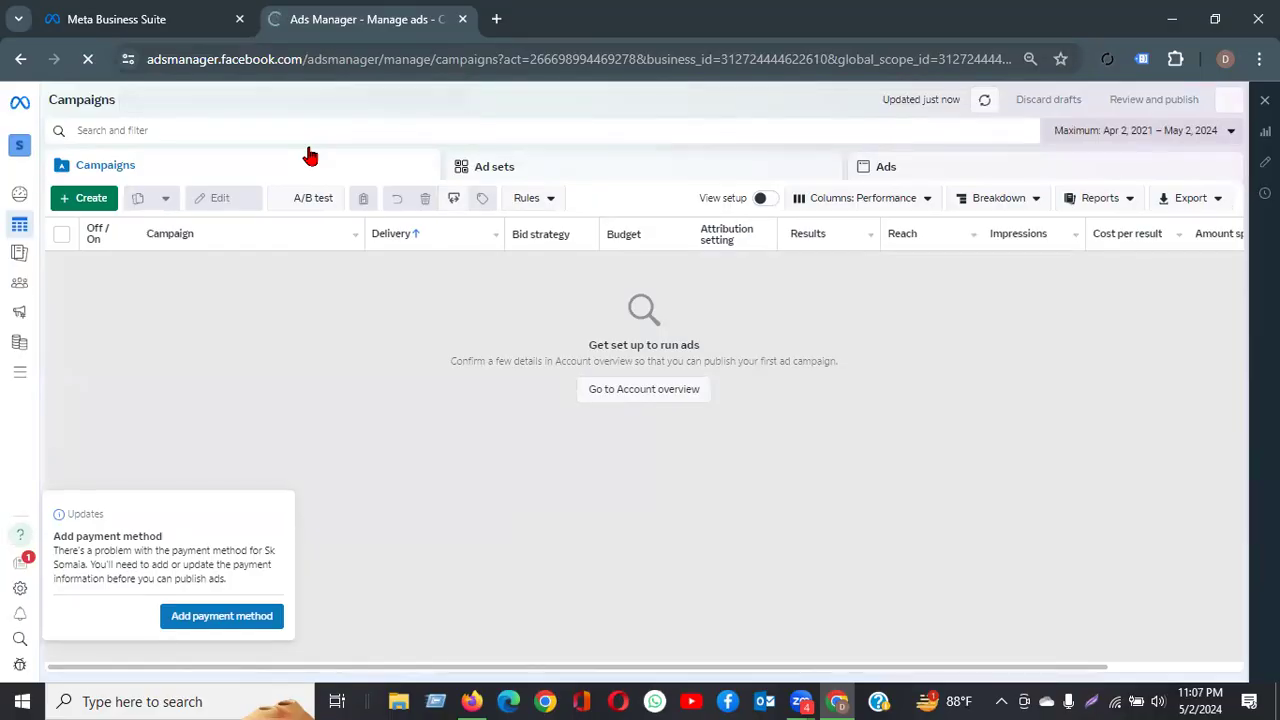
pyautogui.hotkey('ctrl', 'l')
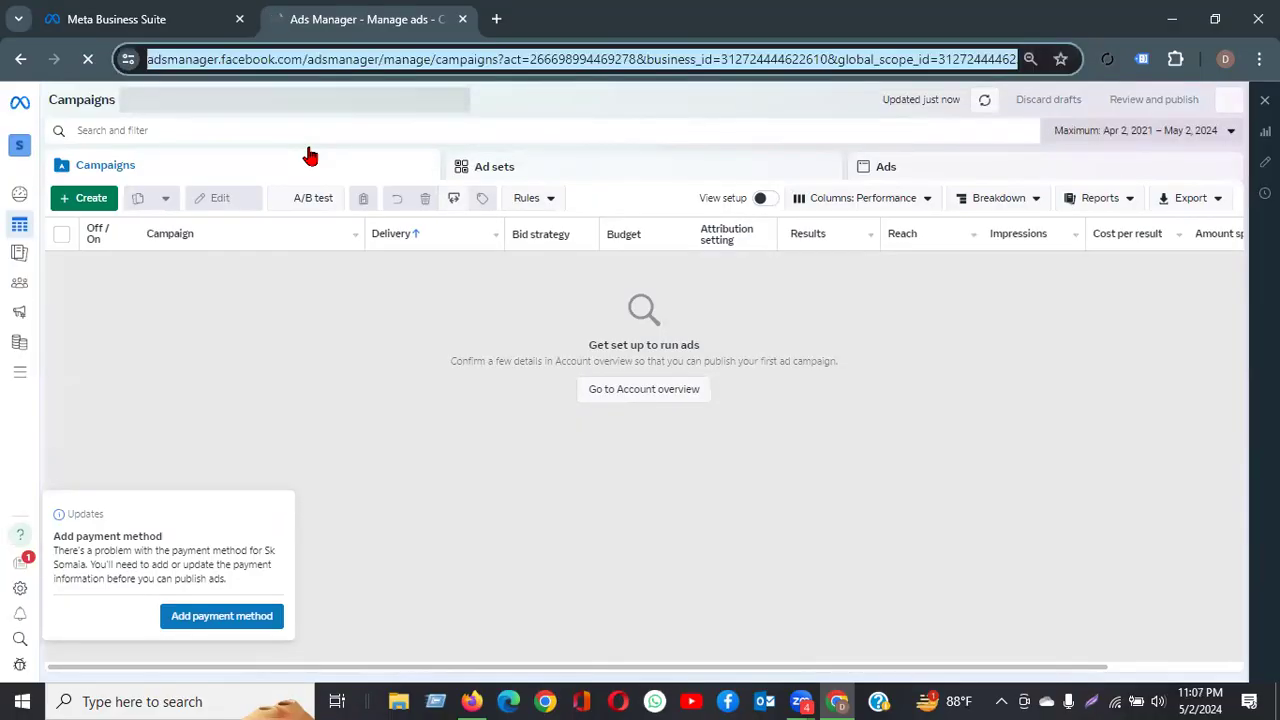
pyautogui.press('Return')
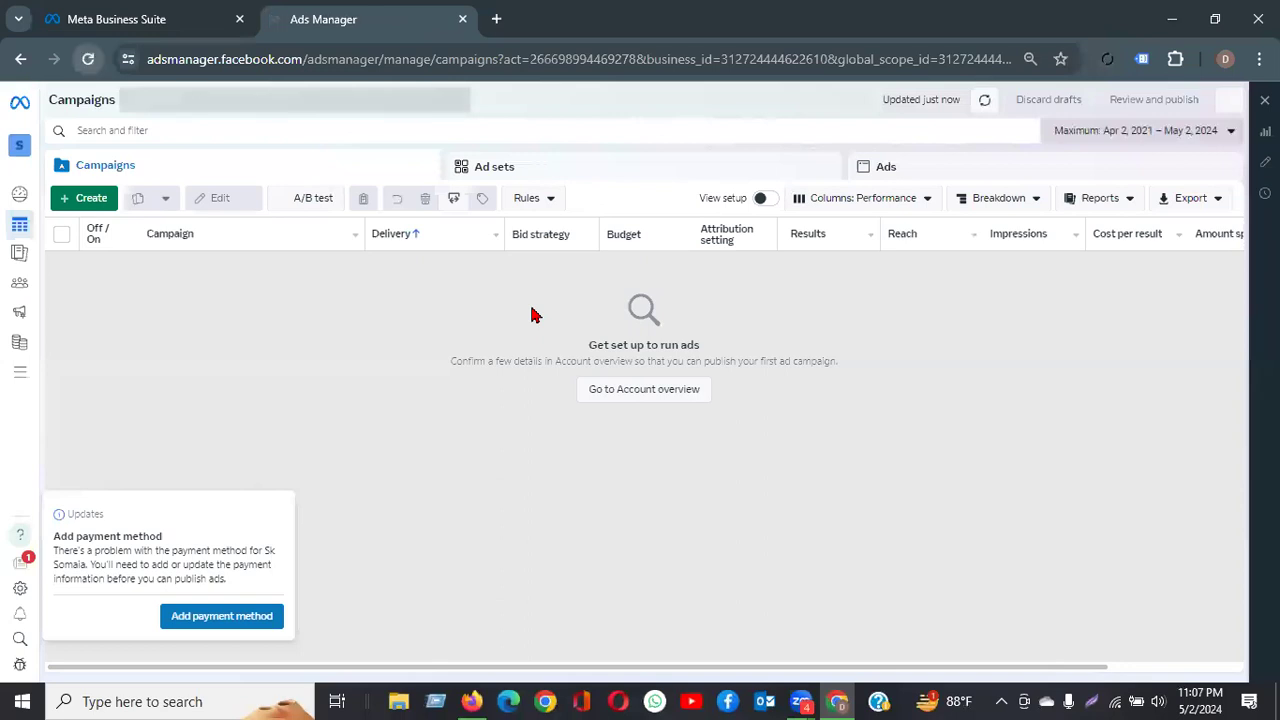
pyautogui.click(87, 60)
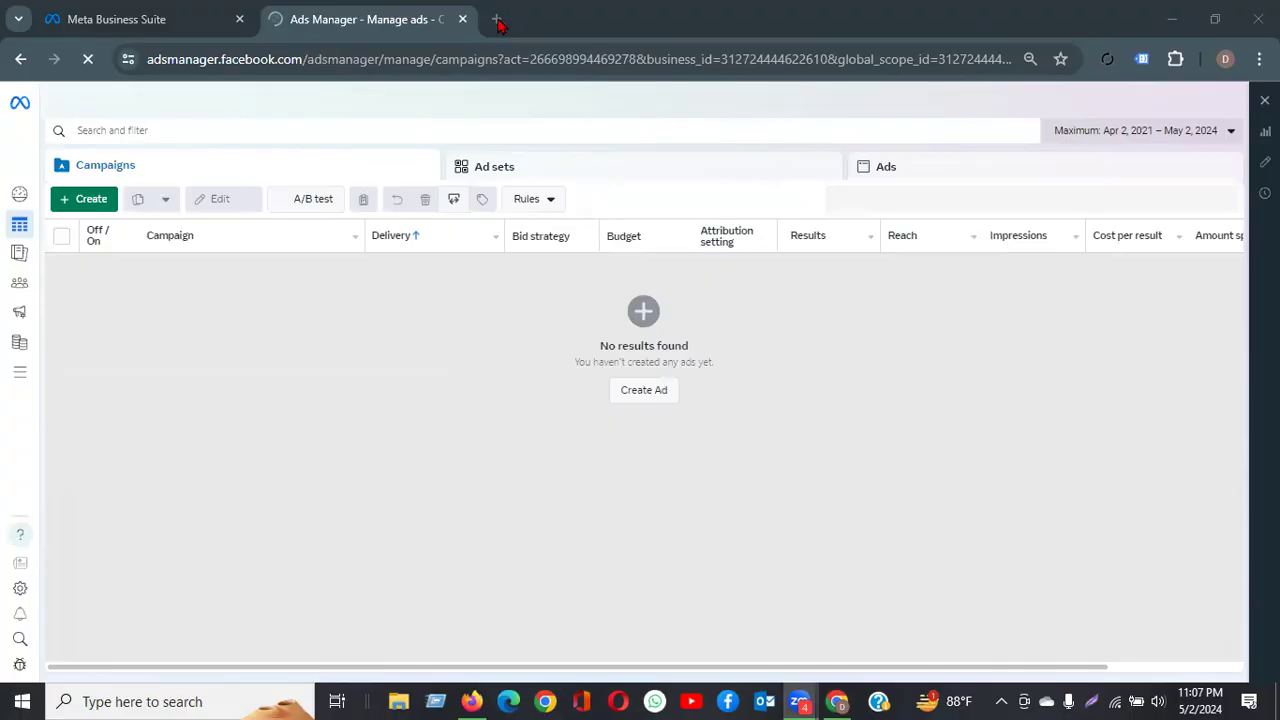
# Open Business Manager from the Meta Business Suite tab and return to the Ads Manager tab
pyautogui.click(176, 21)
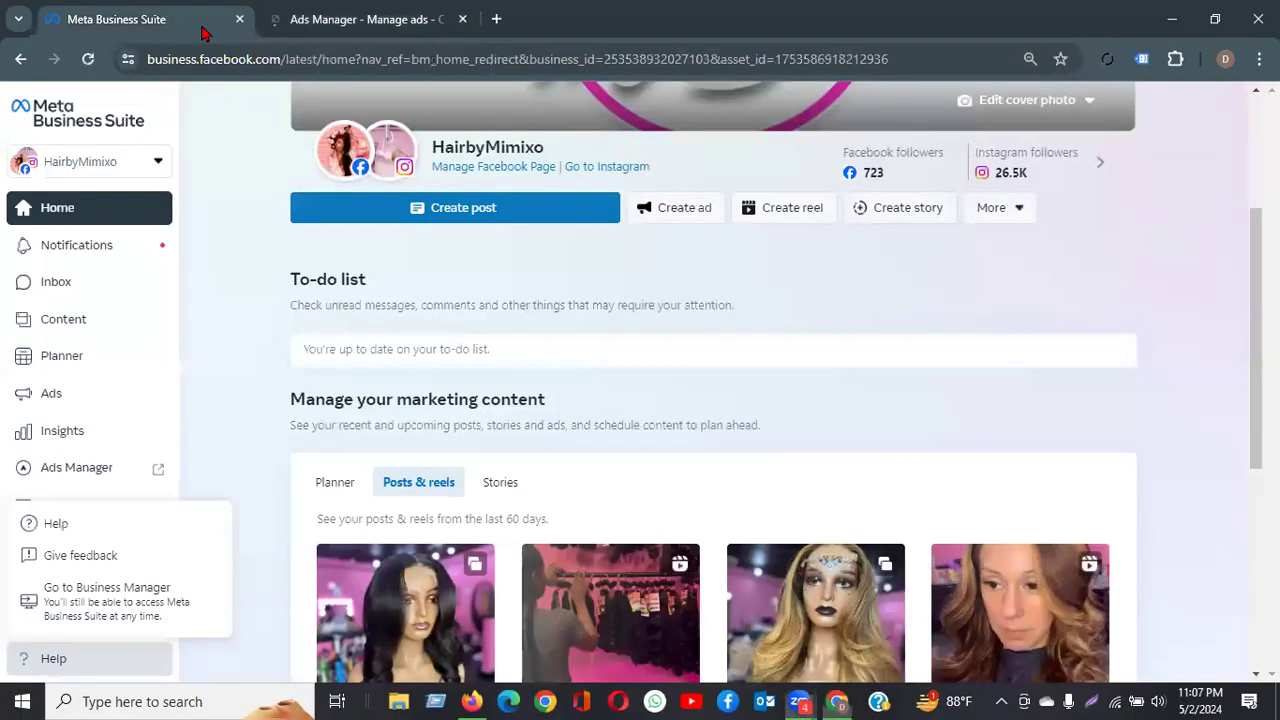
pyautogui.click(66, 599)
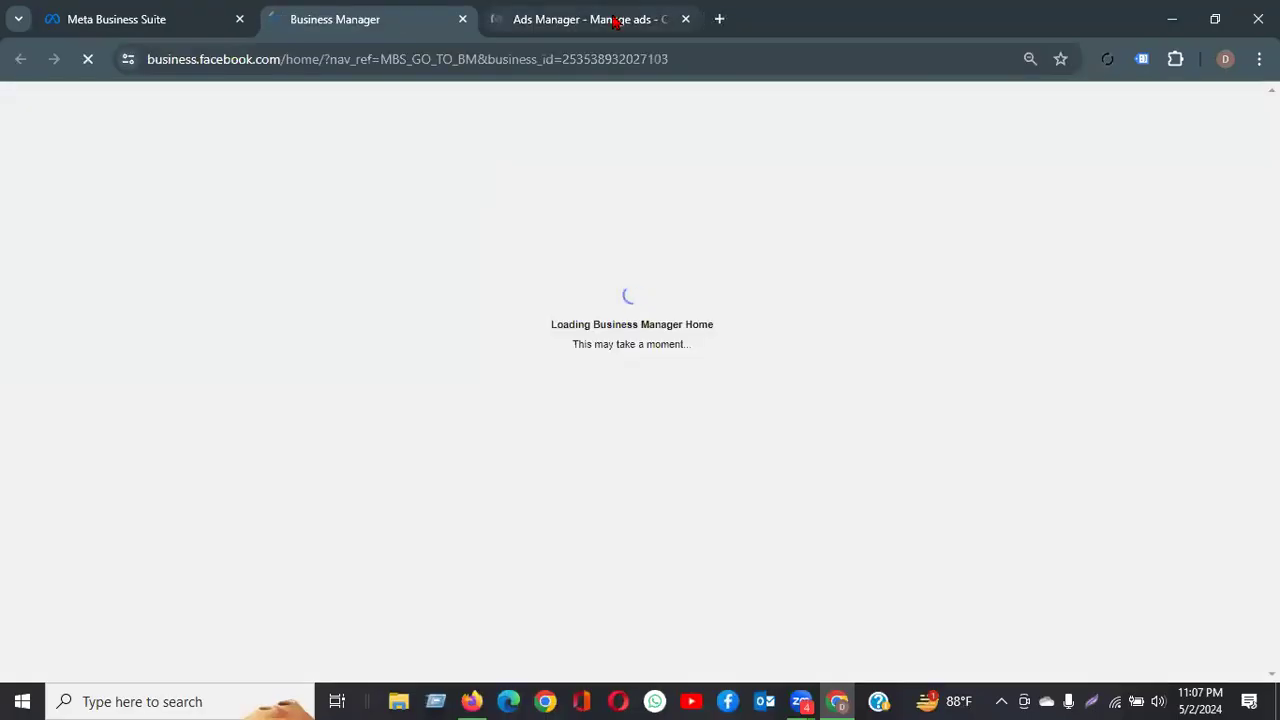
pyautogui.click(615, 20)
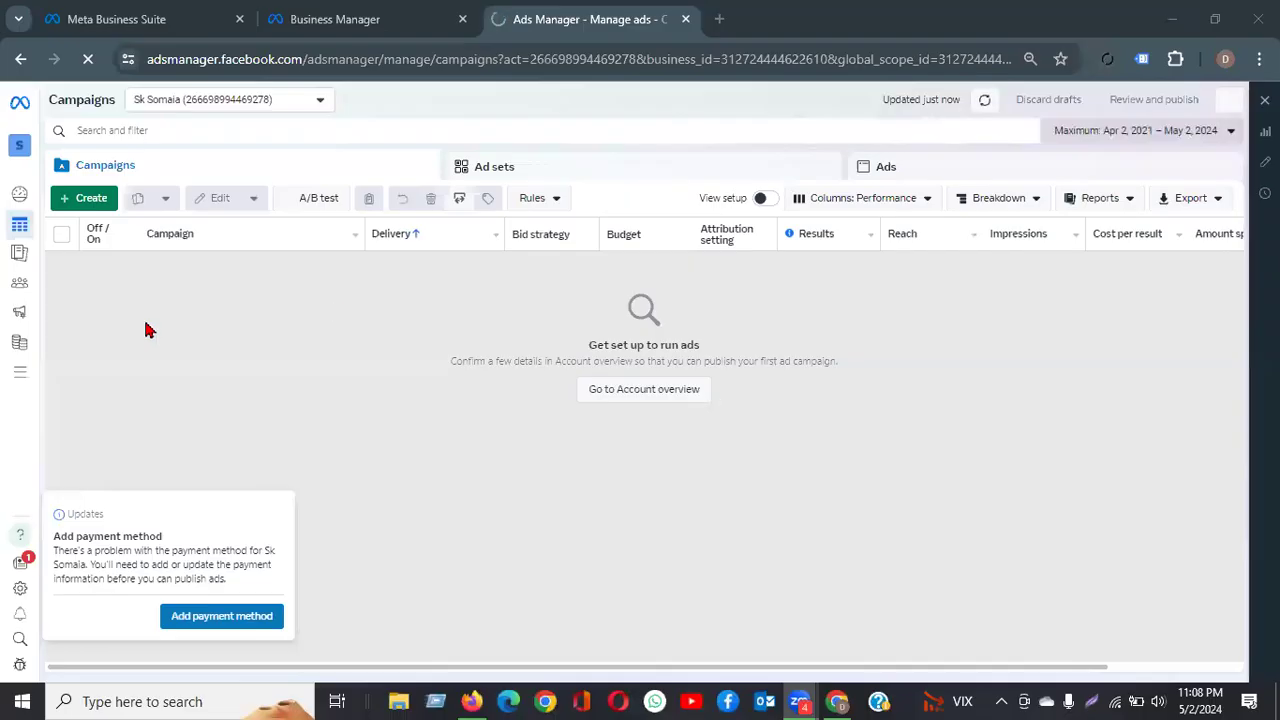
# Switch Ads Manager to My shop ad account and start creating a campaign, dismissing the payment method notice
pyautogui.click(210, 106)
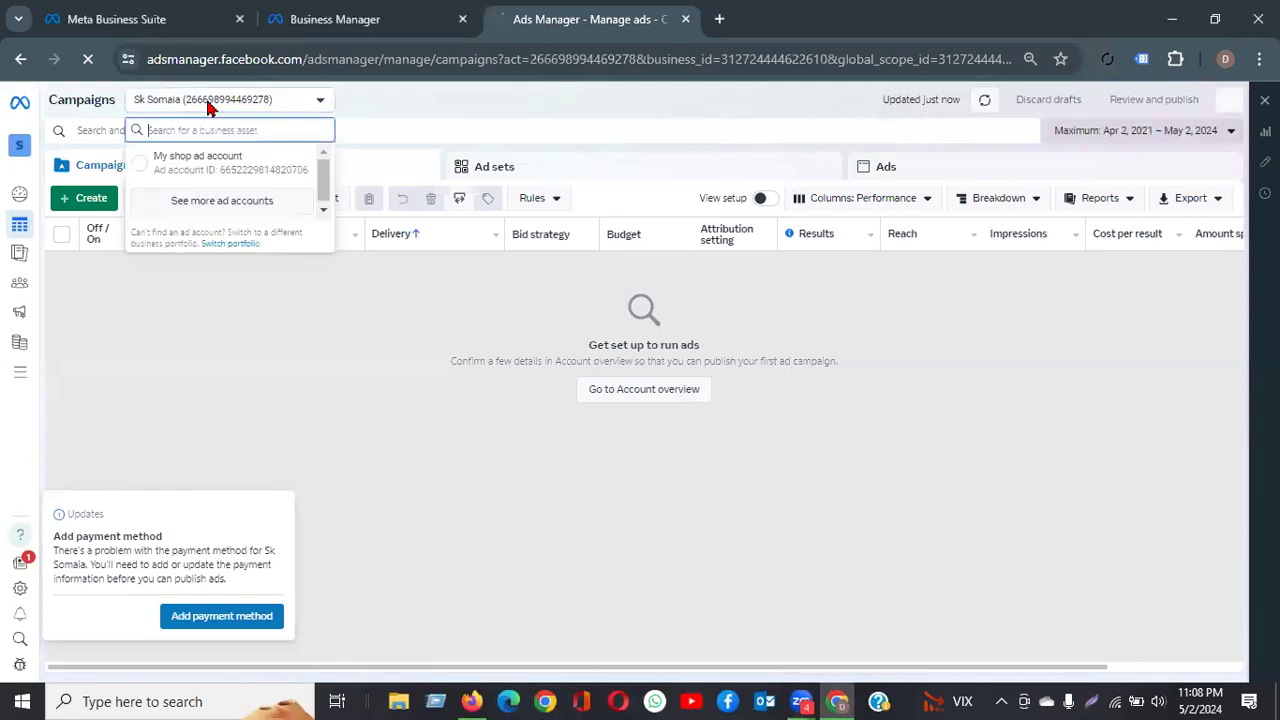
pyautogui.click(142, 164)
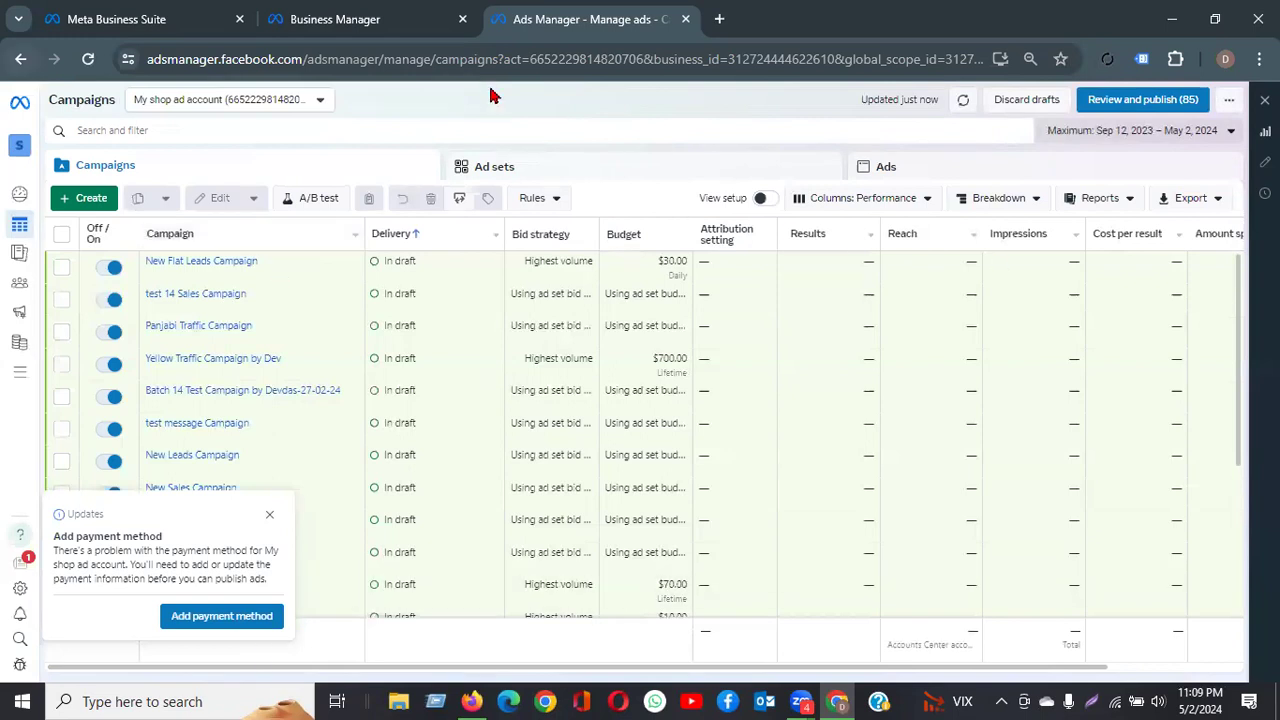
pyautogui.click(266, 519)
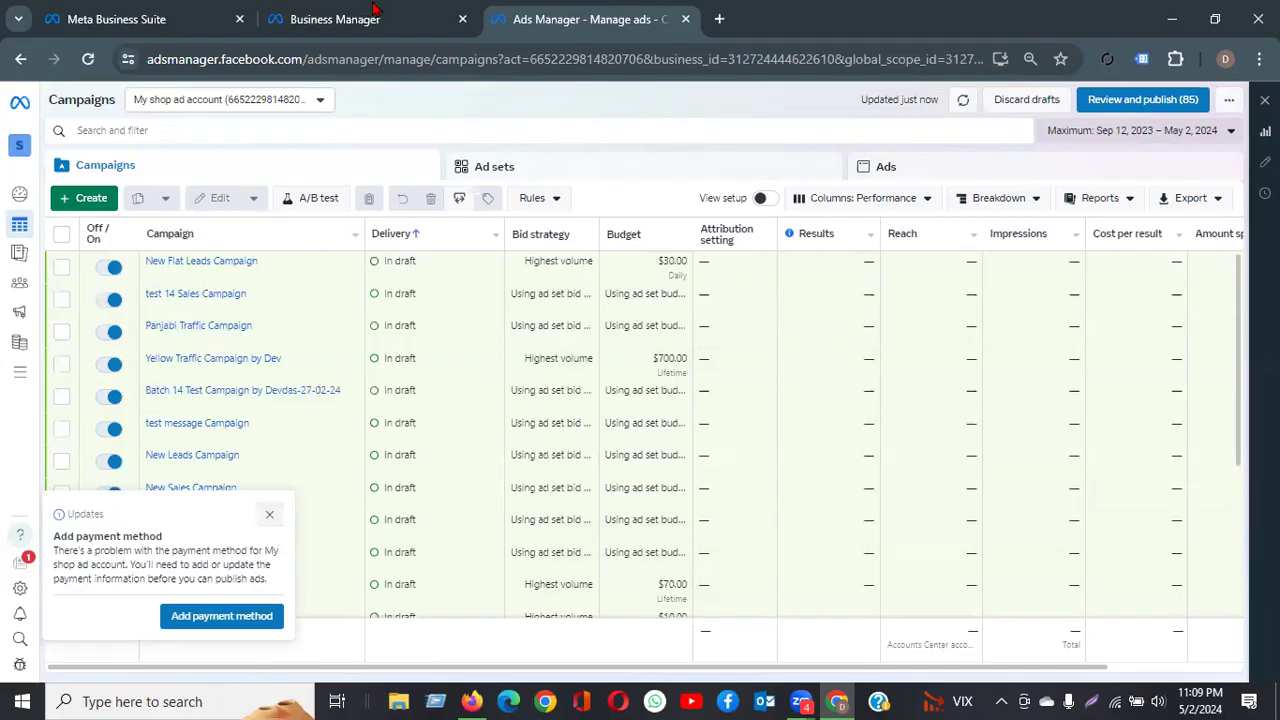
pyautogui.click(95, 204)
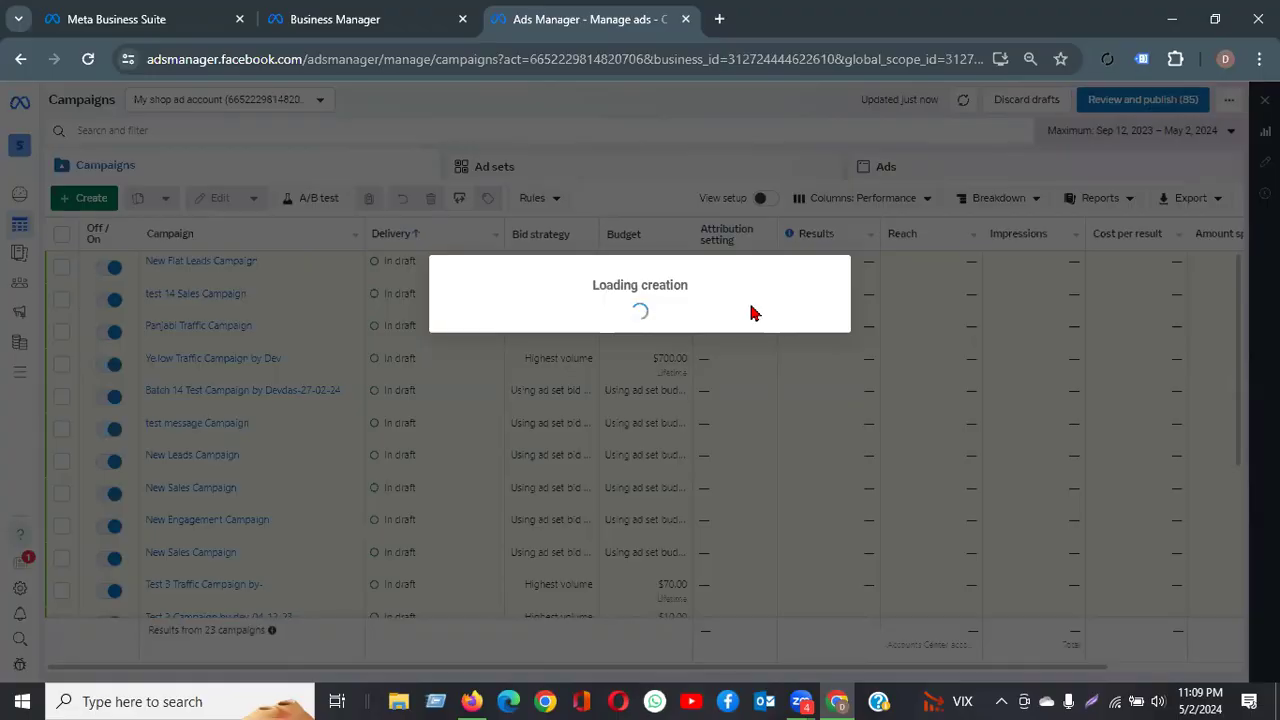
# In the Business Manager home tab, switch from Iamhairbymimi to the portfolio holding 1 ad account and 3 Meta Pixels
pyautogui.click(364, 21)
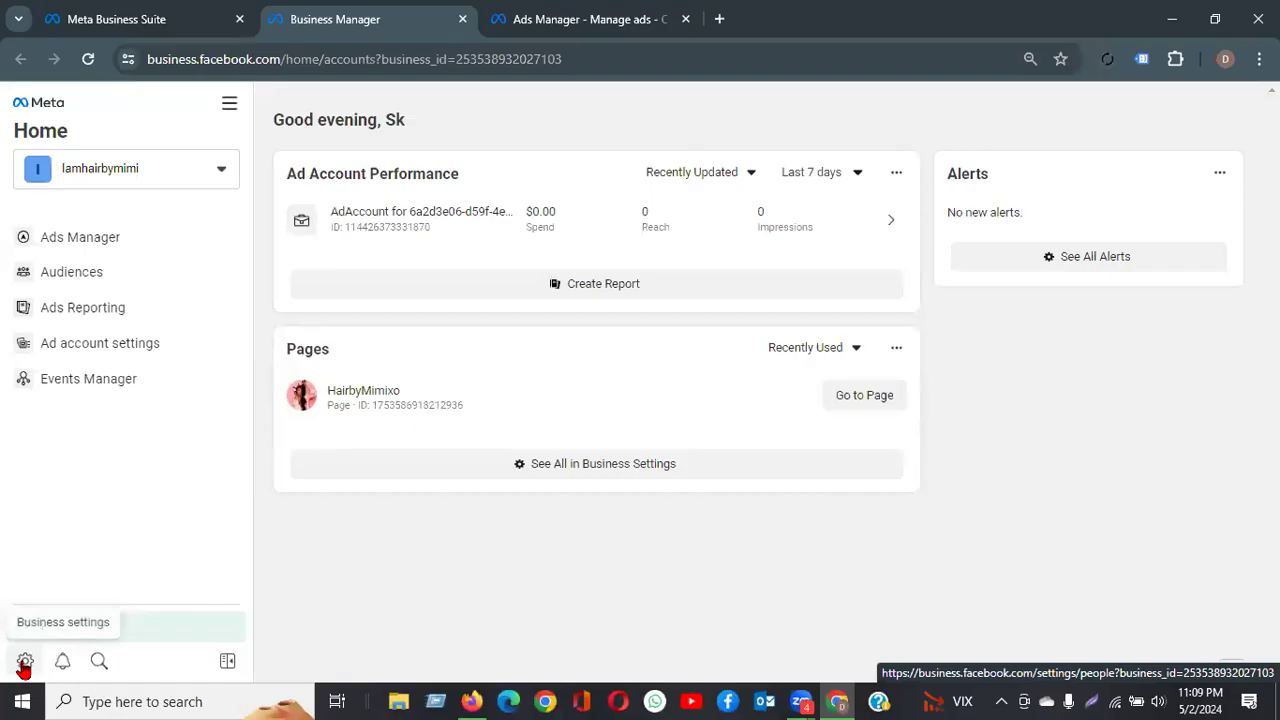
pyautogui.click(118, 170)
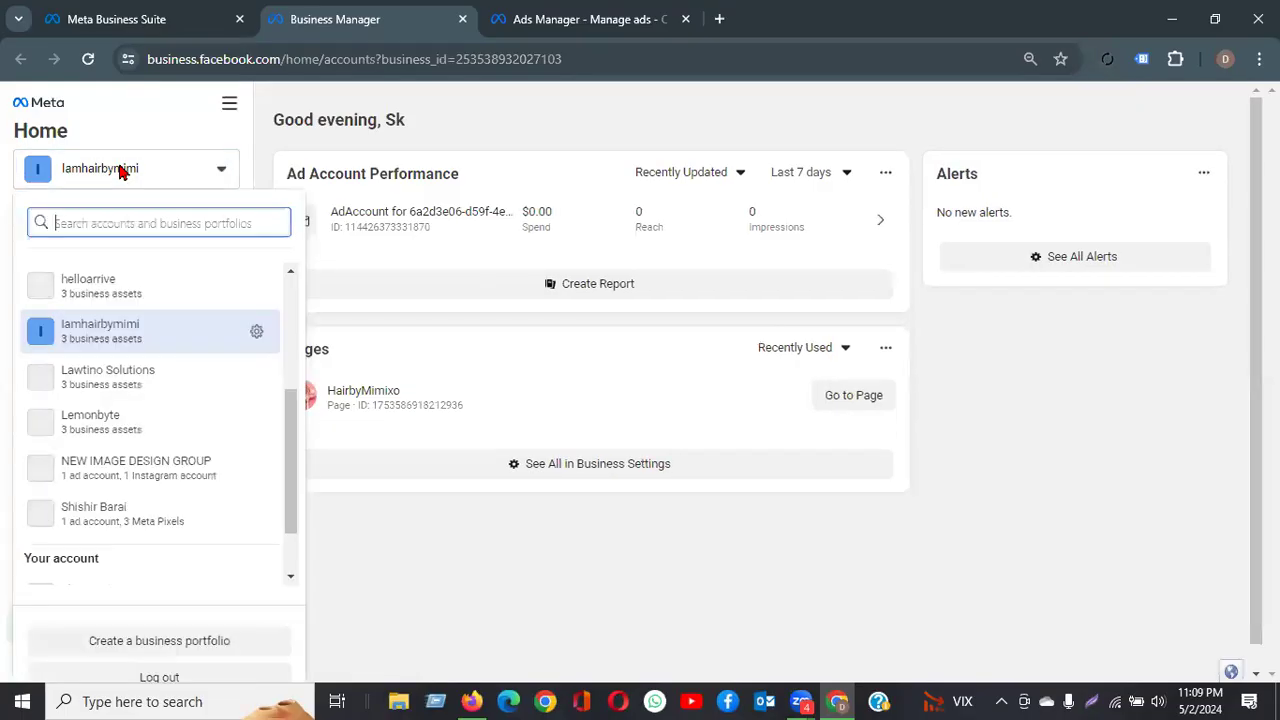
pyautogui.click(77, 518)
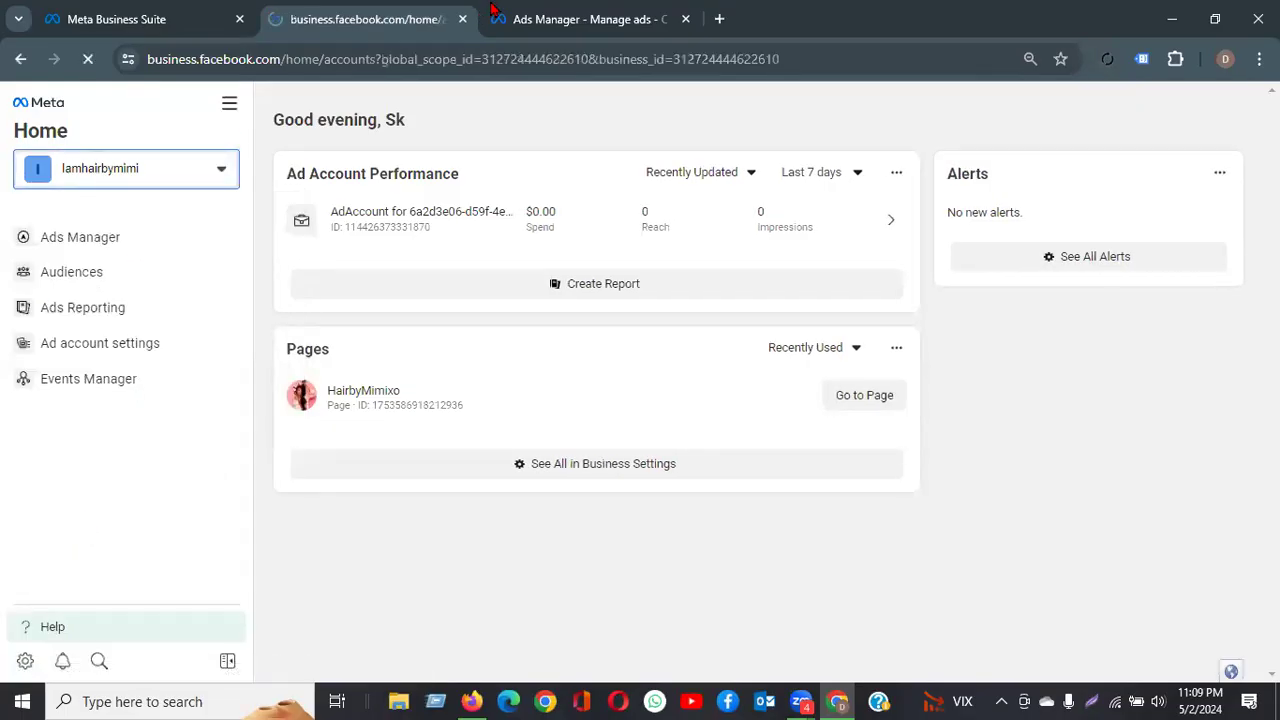
# Return to the Ads Manager tab and continue with Engagement as the new auction campaign's objective
pyautogui.click(545, 22)
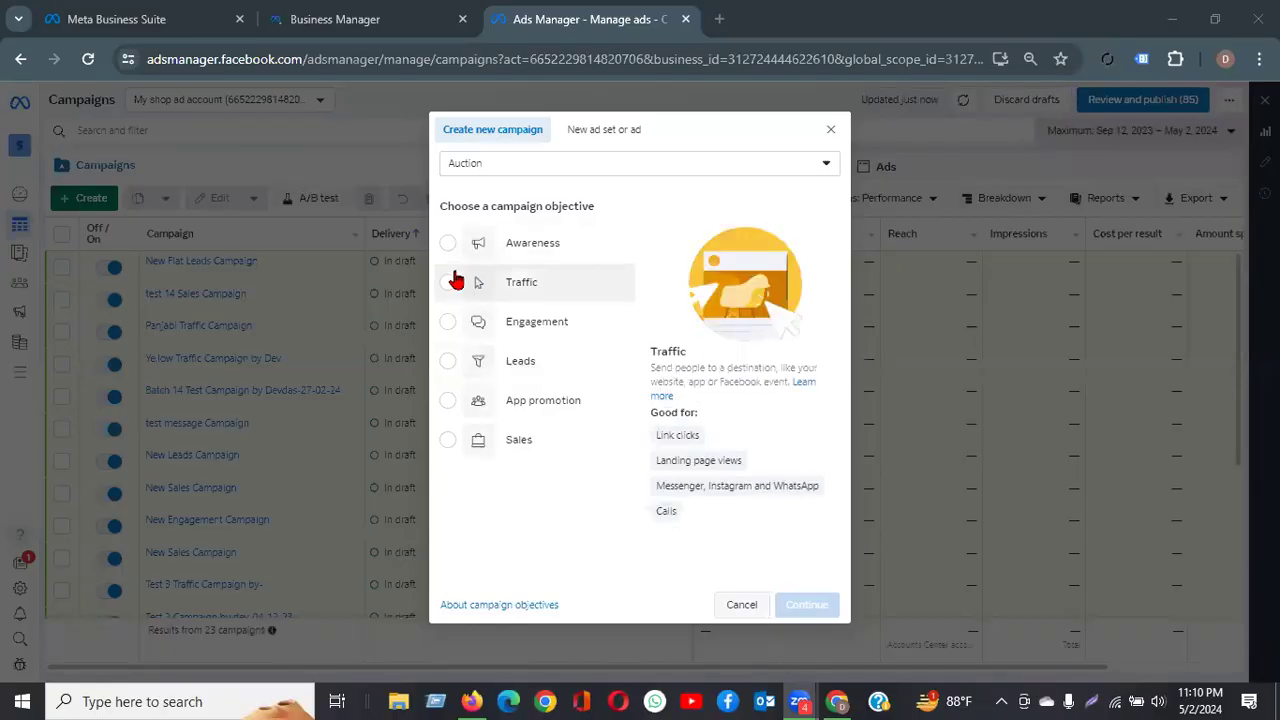
pyautogui.click(448, 324)
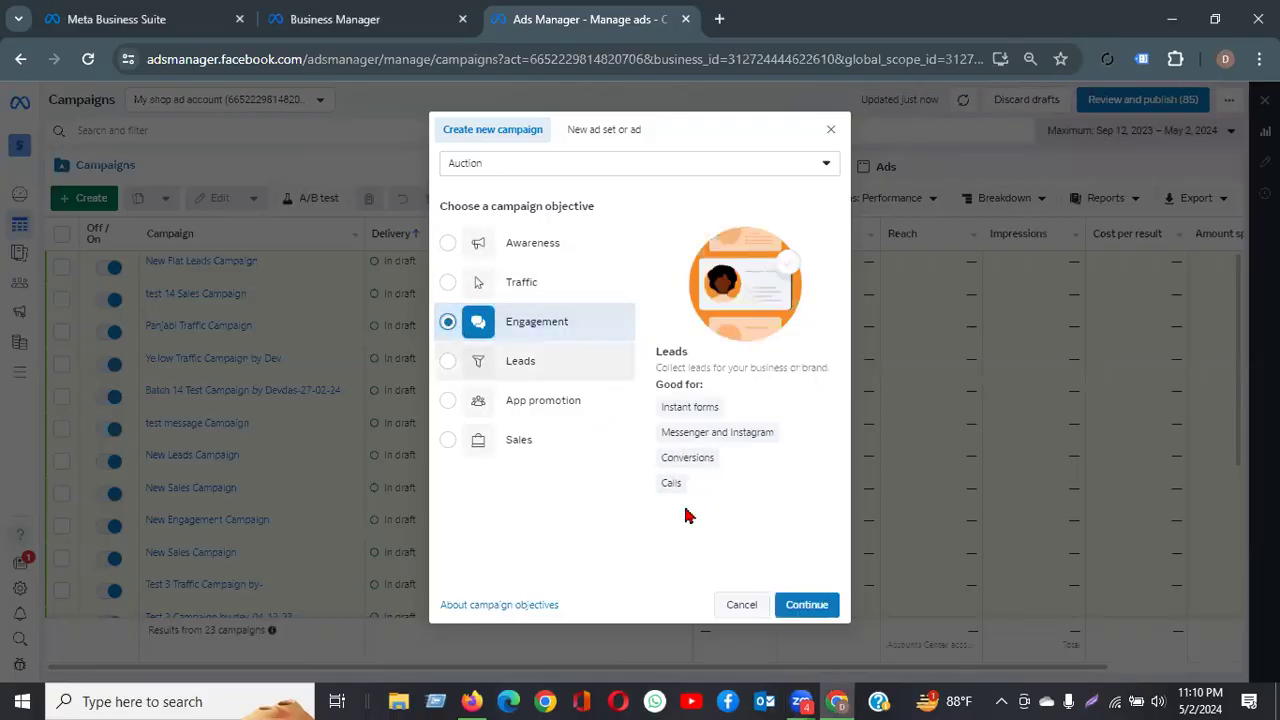
pyautogui.moveTo(682, 454)
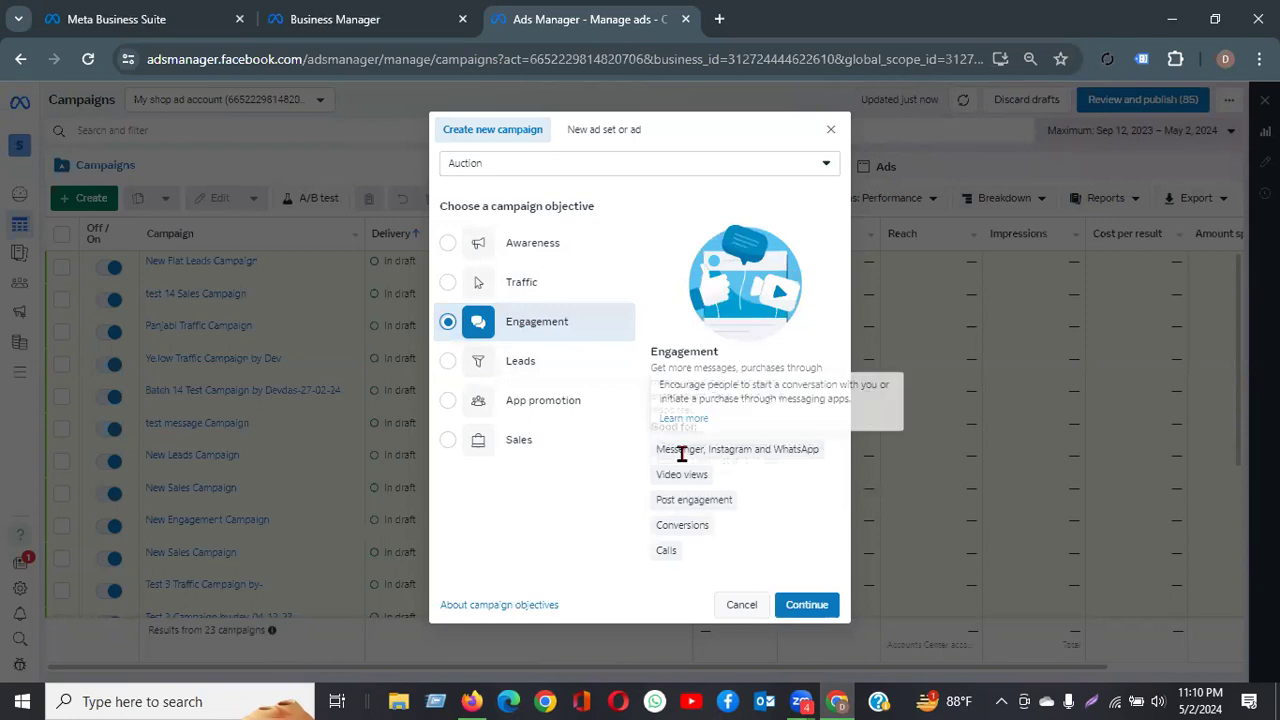
pyautogui.moveTo(679, 450); pyautogui.dragTo(655, 450)
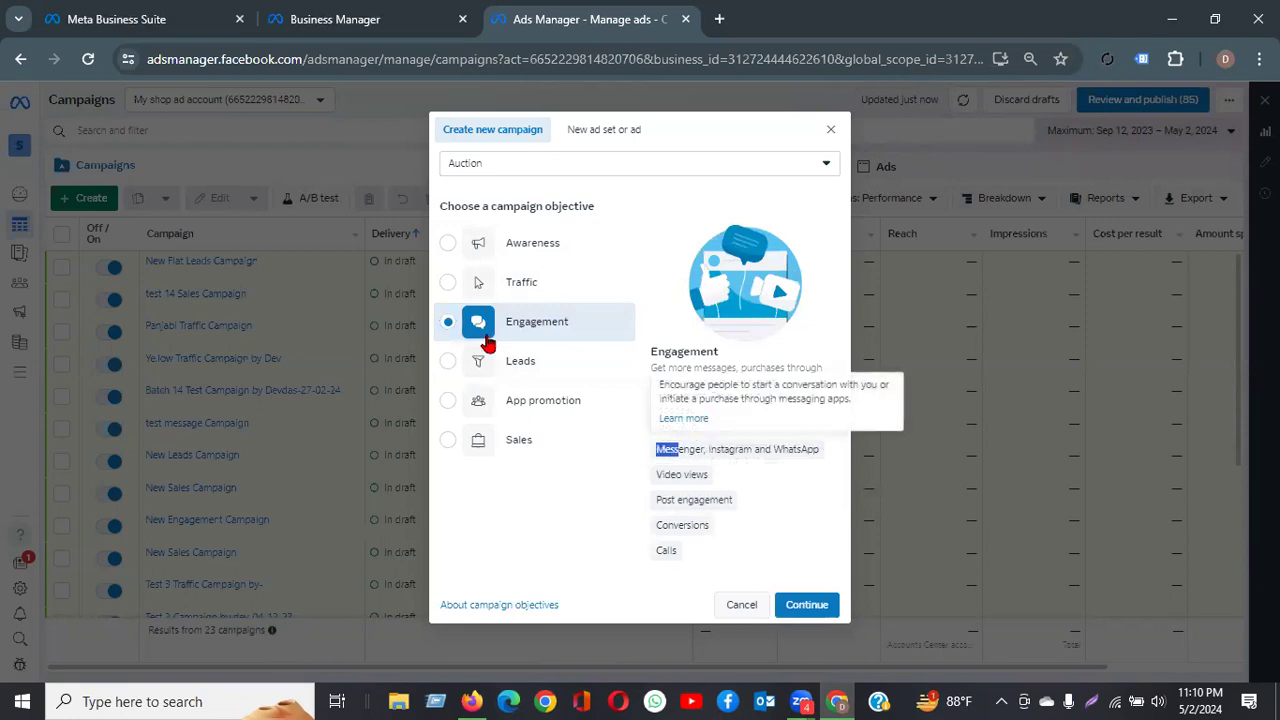
pyautogui.click(486, 337)
pyautogui.click(806, 606)
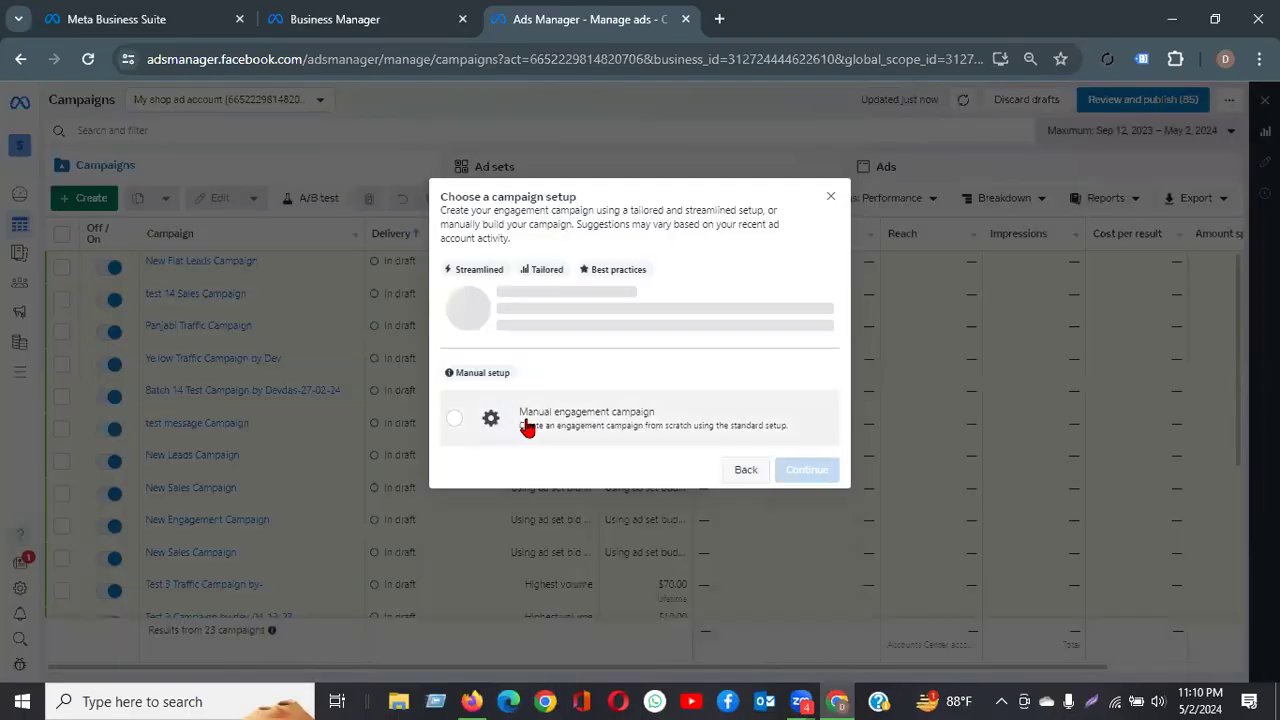
# Choose the manual engagement campaign setup and proceed through the campaign settings to the New Engagement Ad Set
pyautogui.click(530, 428)
pyautogui.click(802, 470)
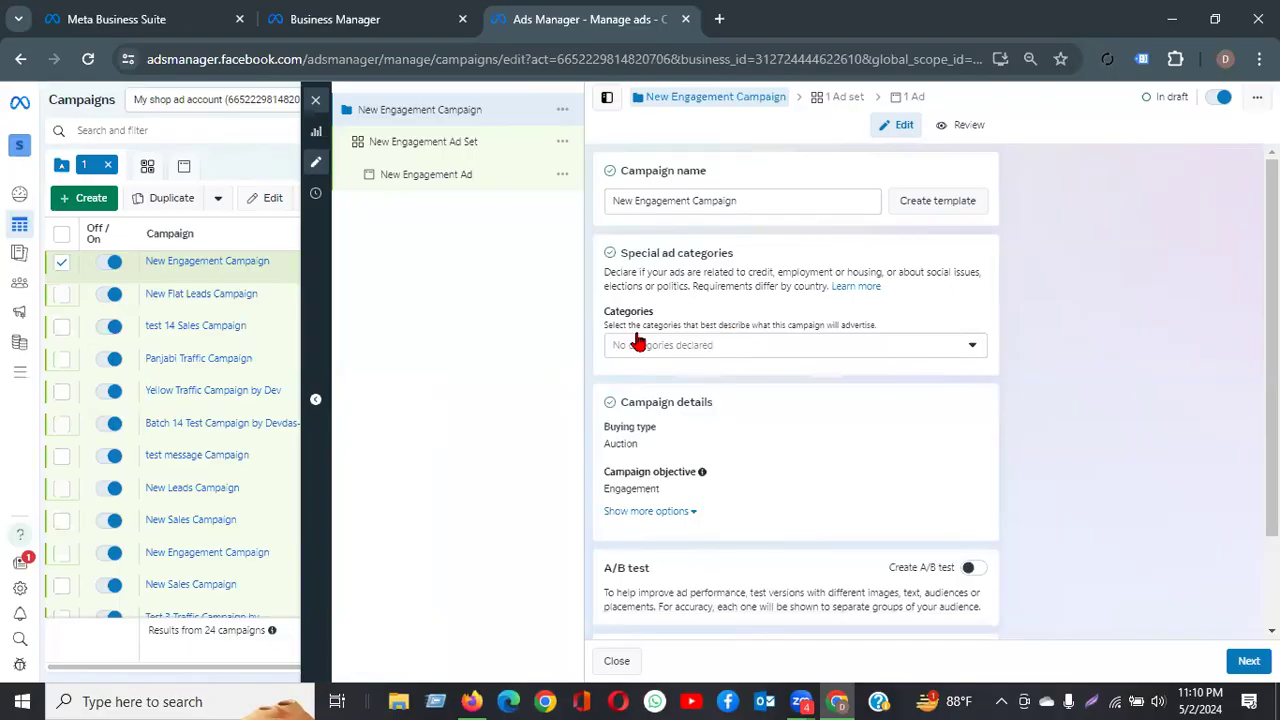
pyautogui.scroll(-2, 720, 435)
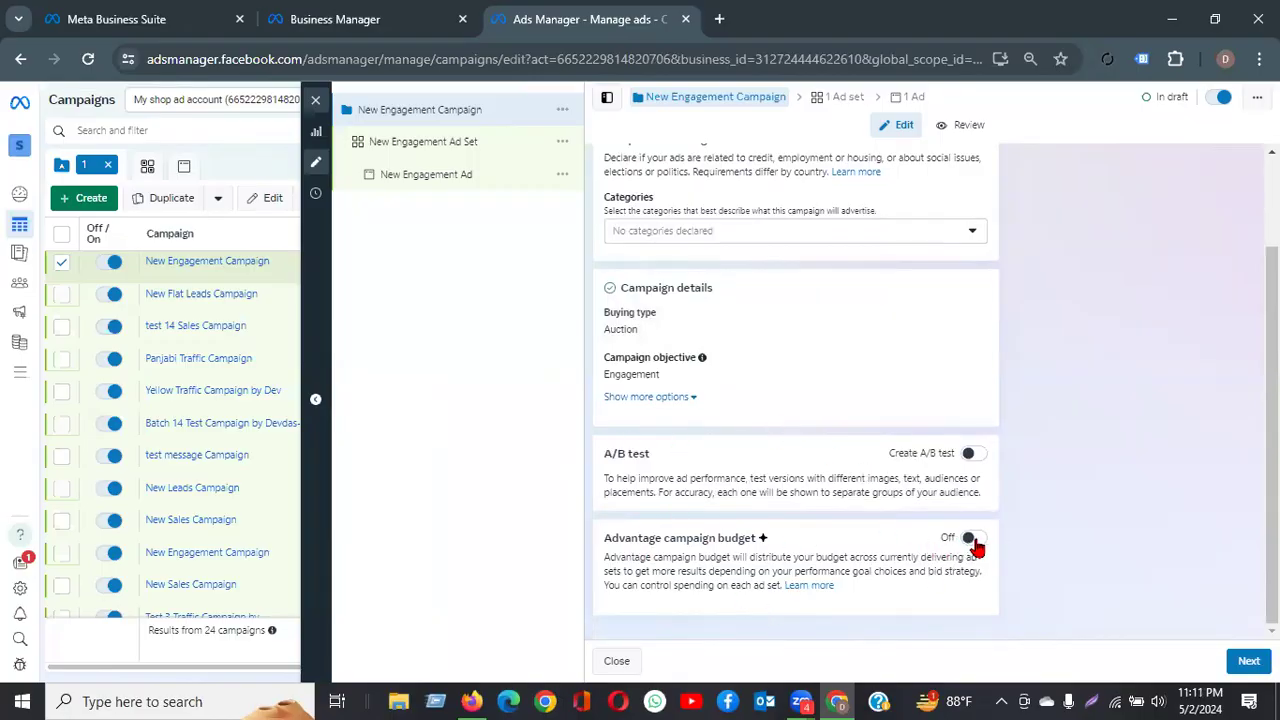
pyautogui.click(1234, 658)
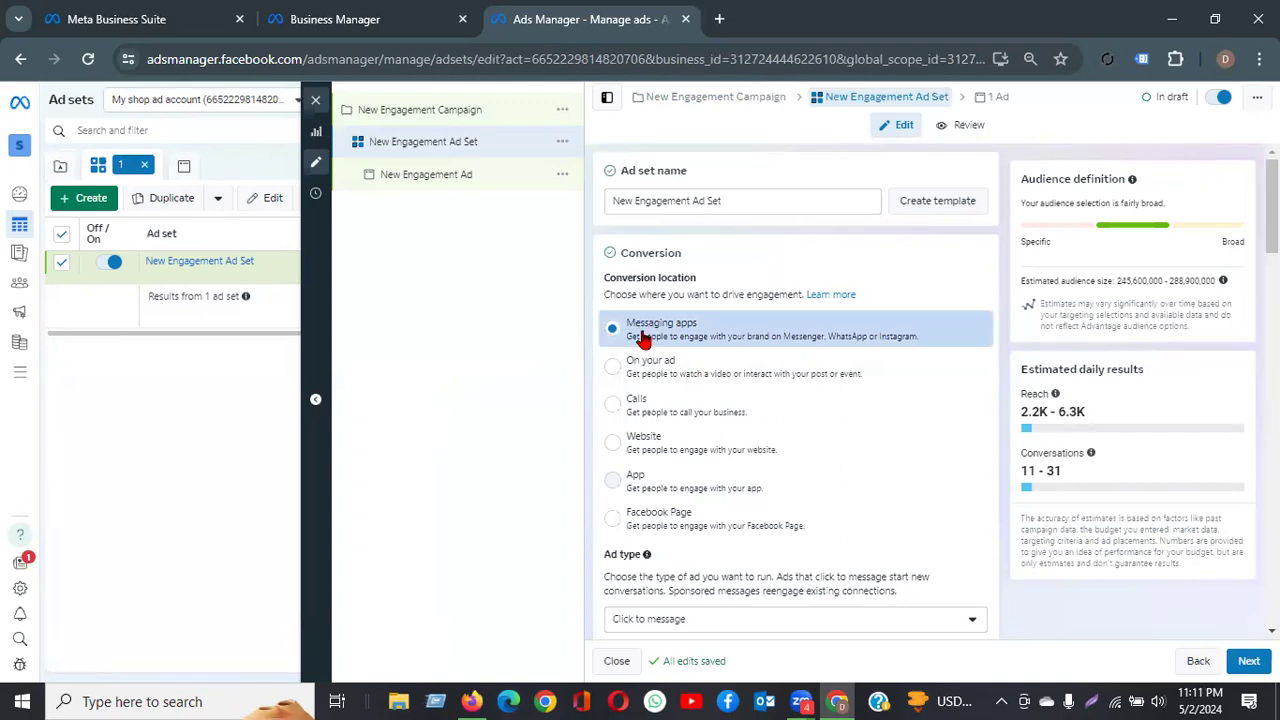
# In the ad set's budget and schedule settings, enable an end date and set it to 5/10/2024
pyautogui.scroll(-2, 990, 372)
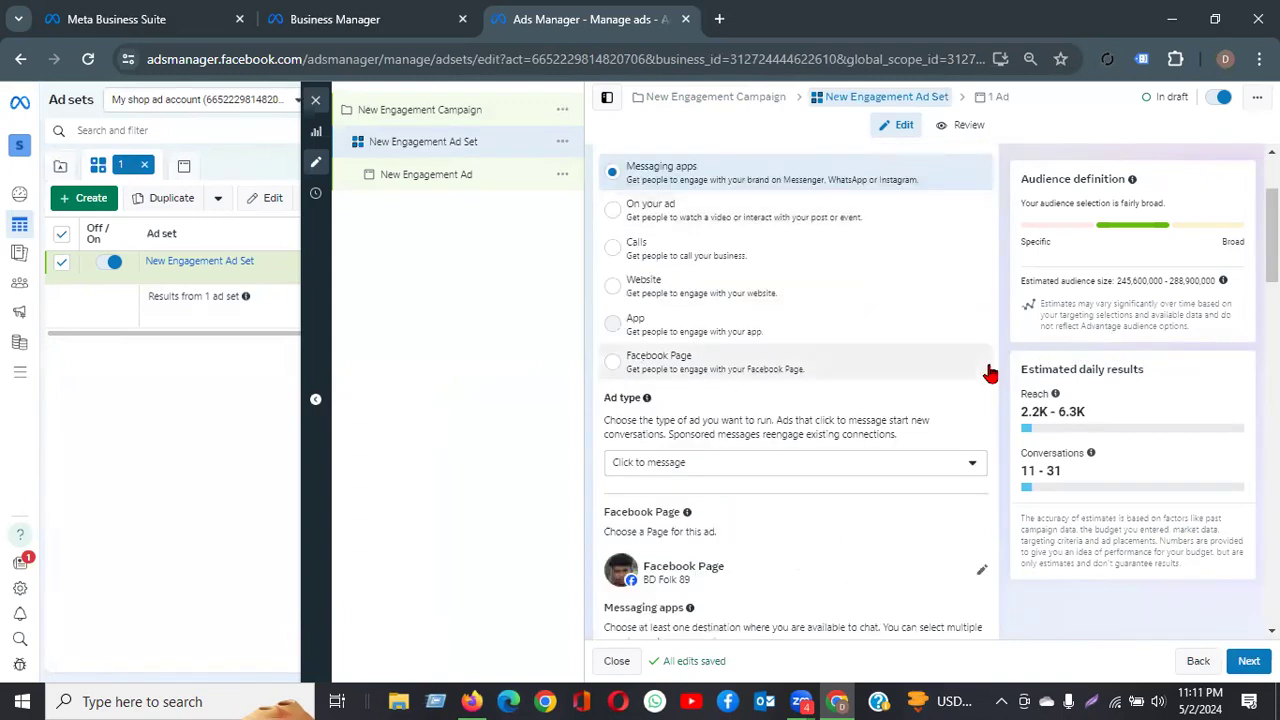
pyautogui.scroll(-2, 990, 372)
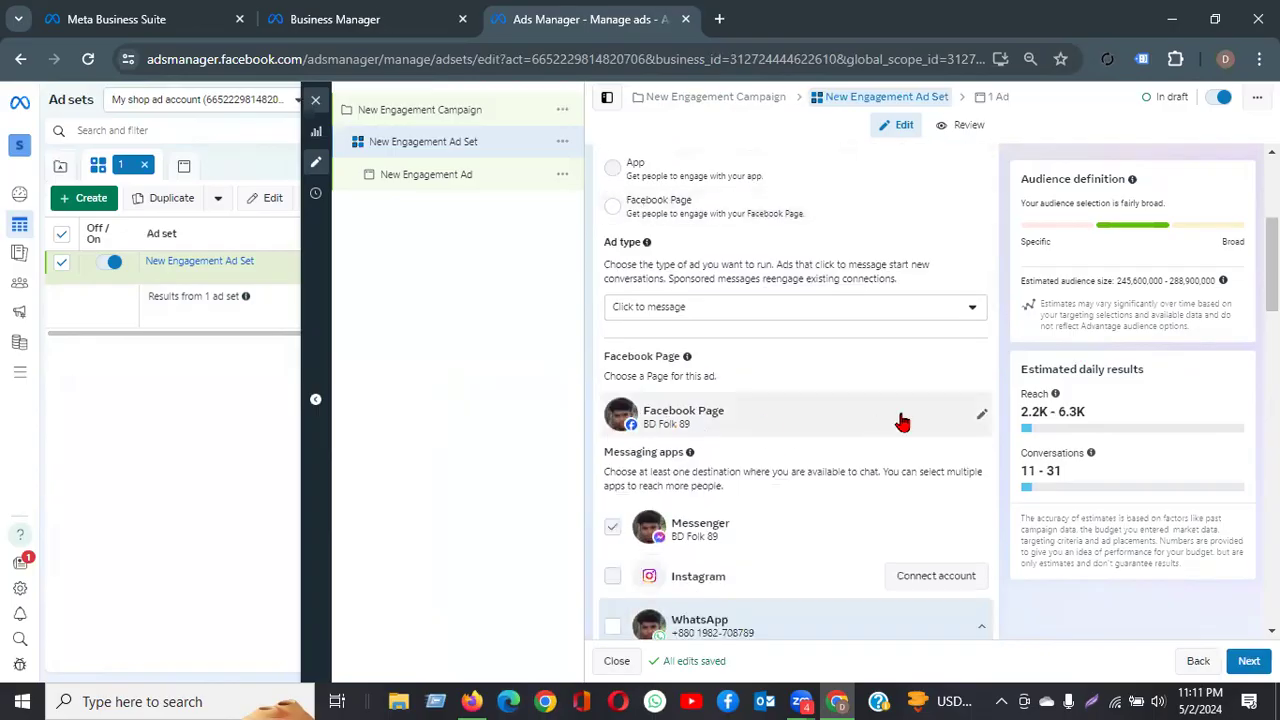
pyautogui.scroll(-2, 900, 420)
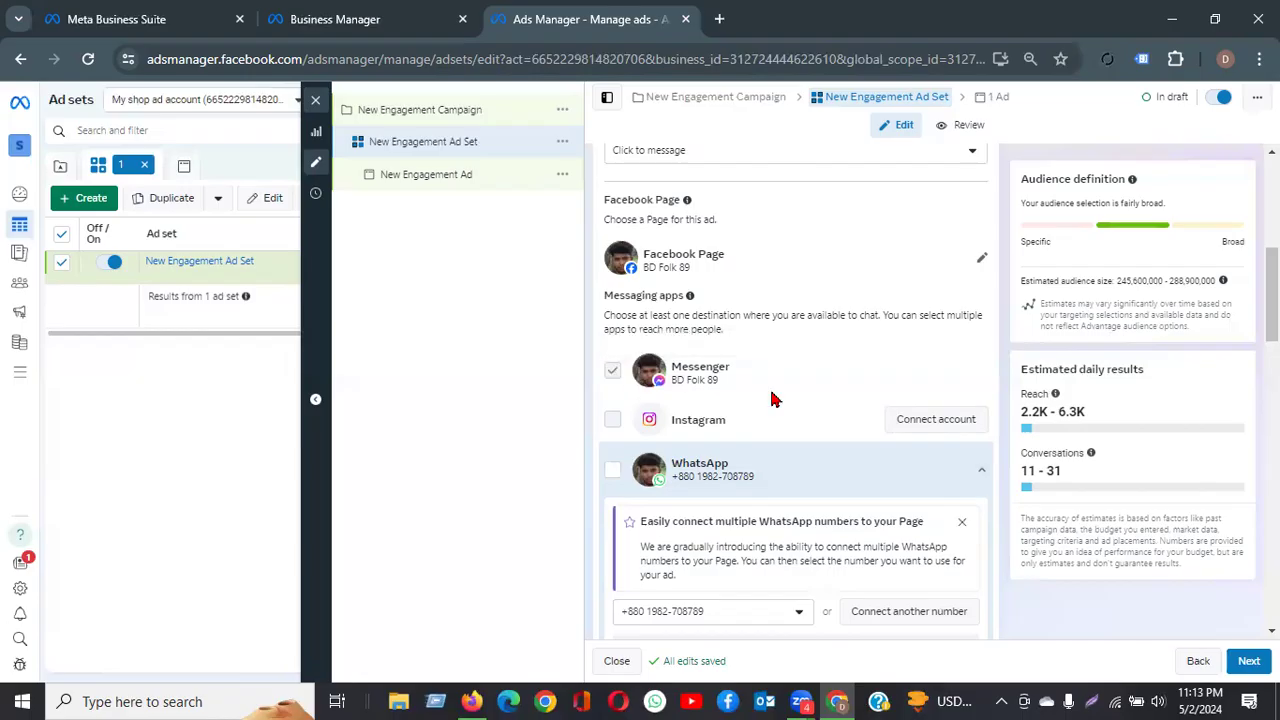
pyautogui.scroll(-3, 771, 398)
pyautogui.scroll(-2, 771, 393)
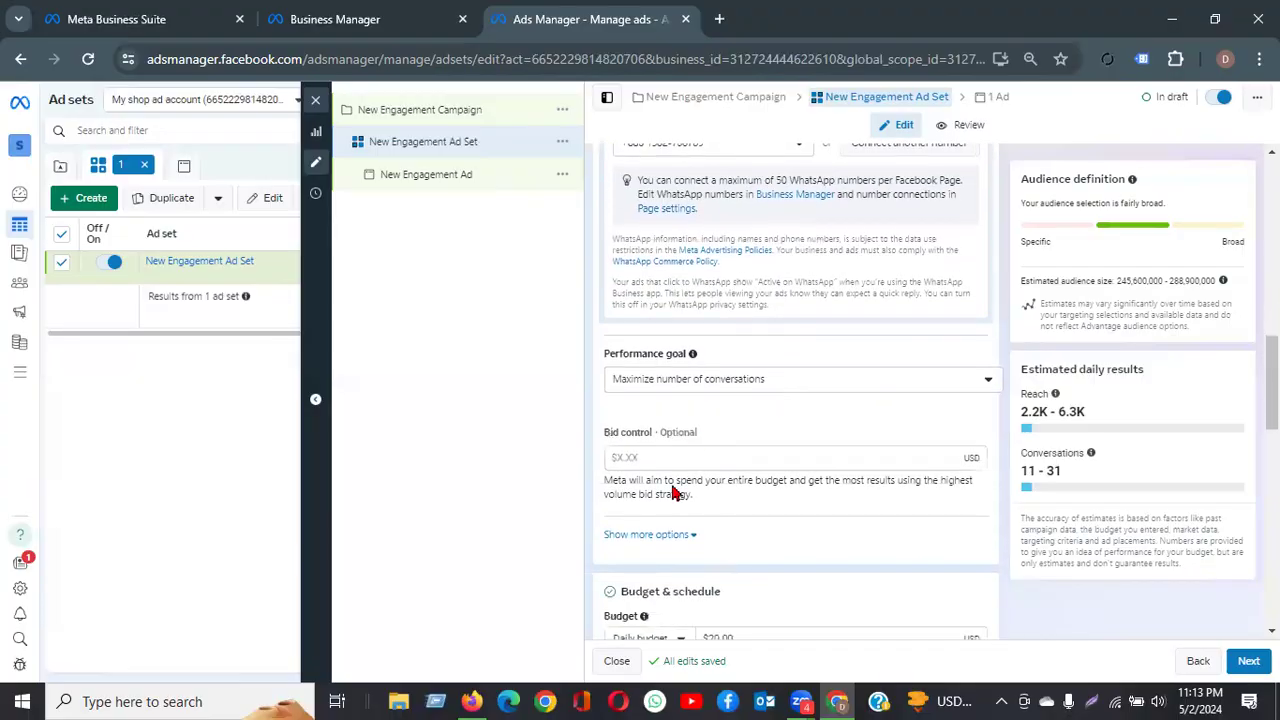
pyautogui.scroll(-2, 808, 462)
pyautogui.scroll(-2, 794, 457)
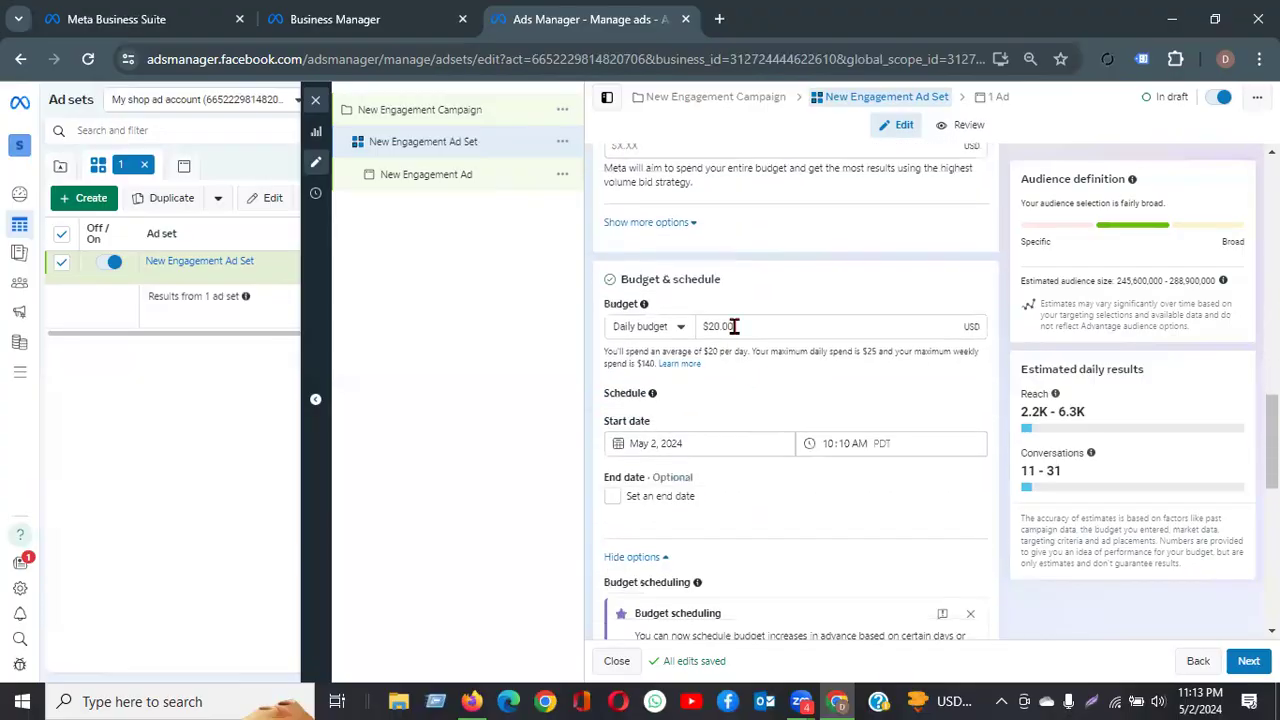
pyautogui.click(612, 496)
pyautogui.click(646, 527)
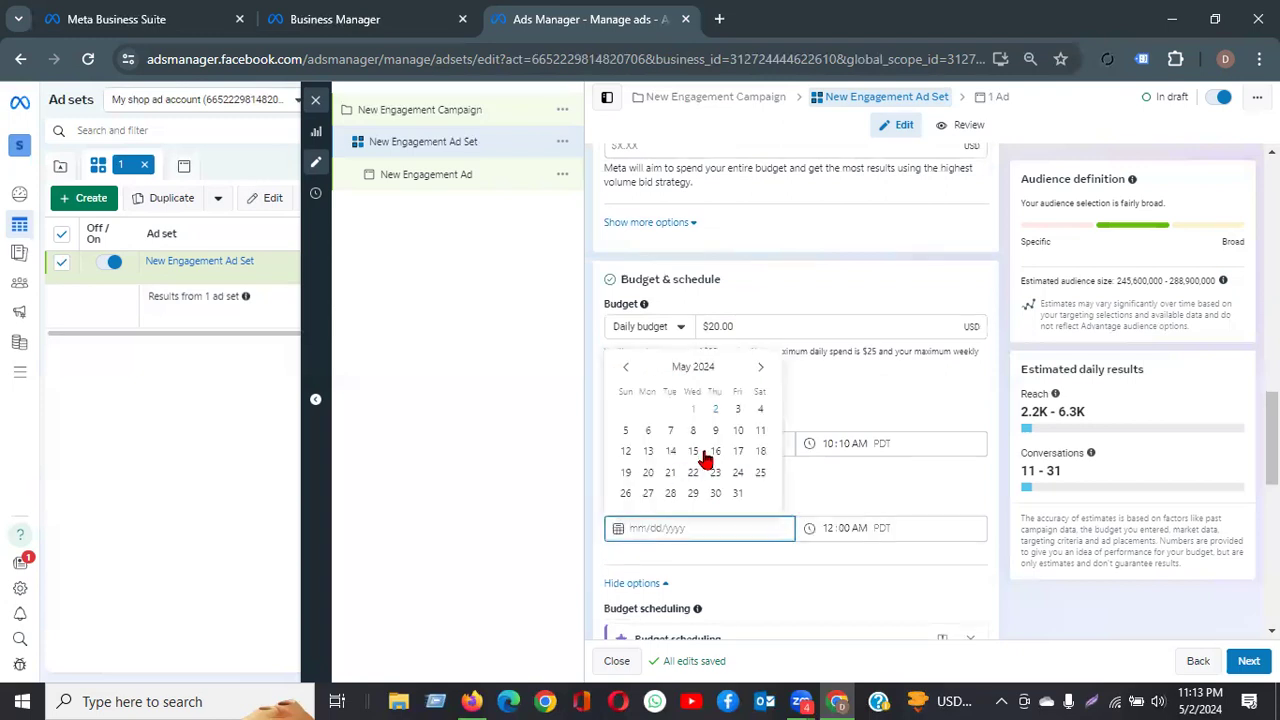
pyautogui.click(741, 431)
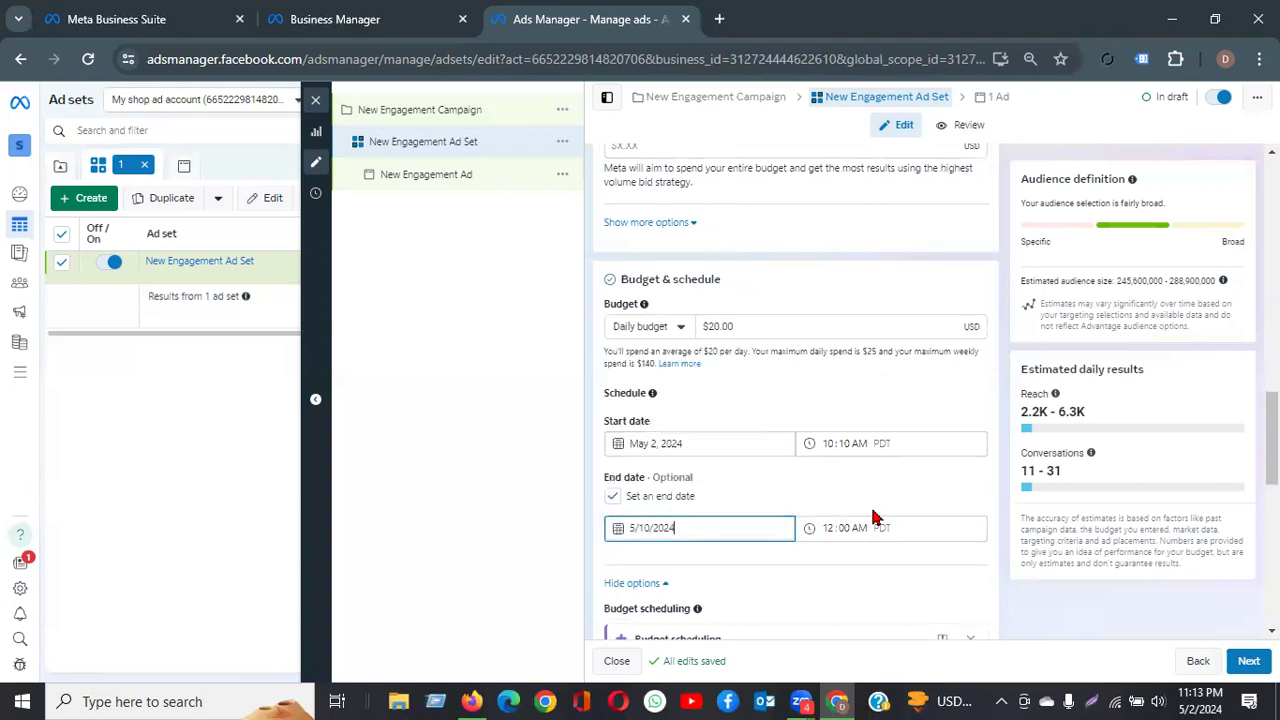
# Replace United States with Bangladesh as the included location in the ad set's audience controls
pyautogui.scroll(-6, 871, 523)
pyautogui.moveTo(640, 369)
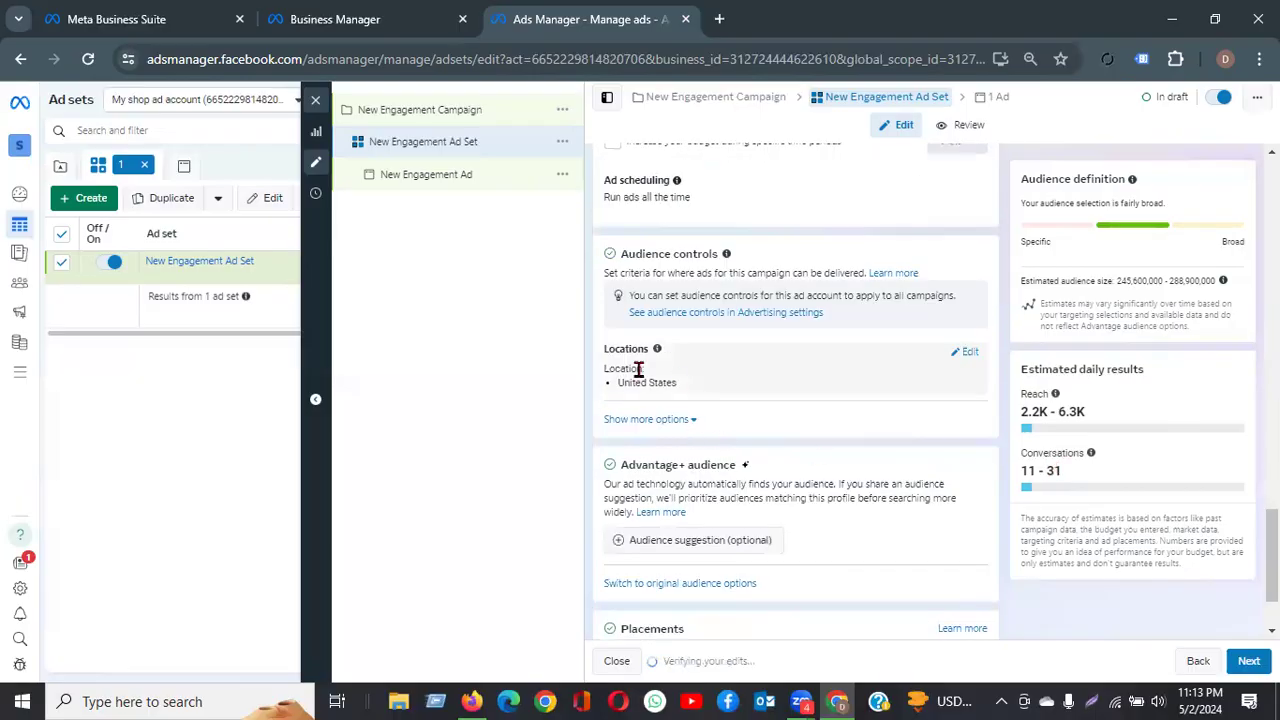
pyautogui.click(968, 355)
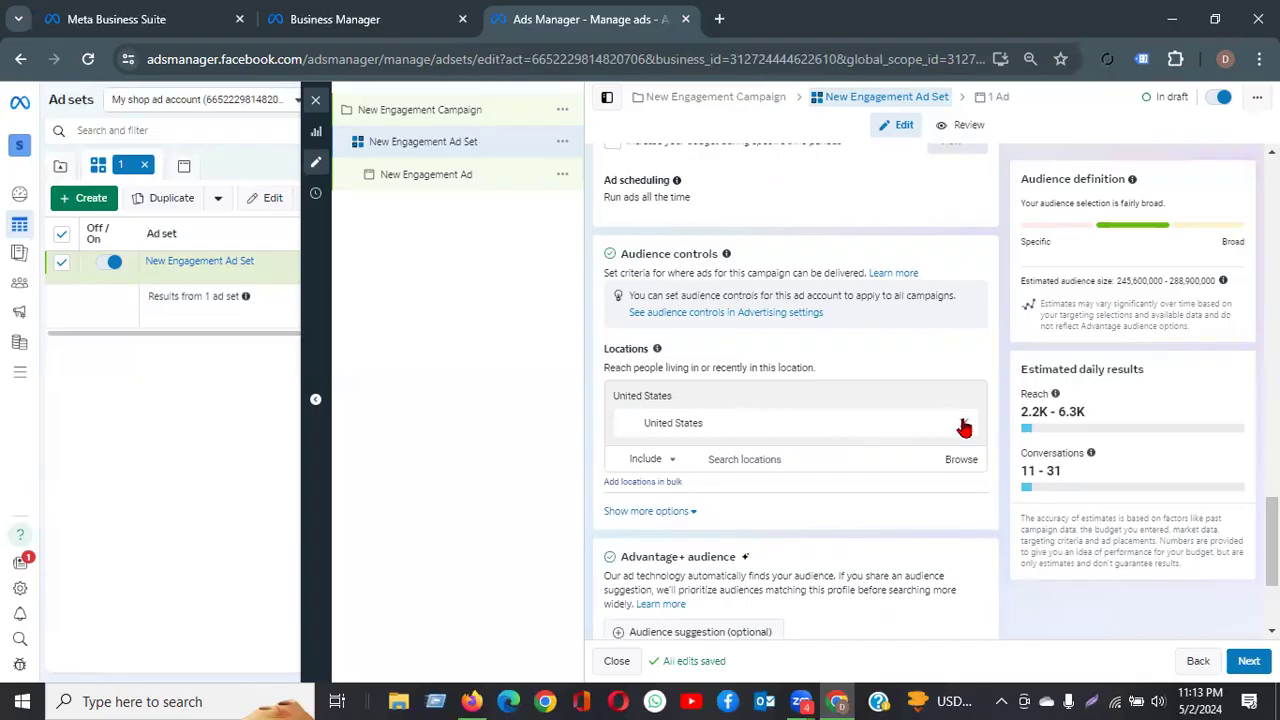
pyautogui.click(730, 422)
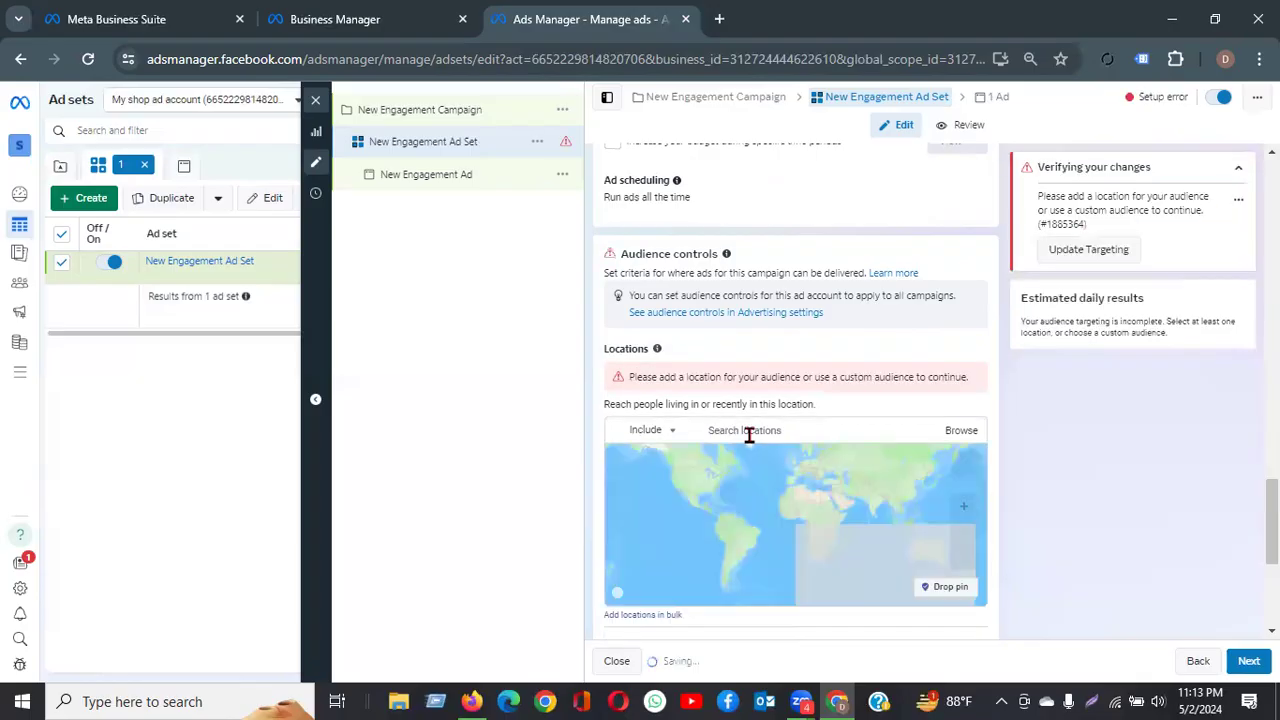
pyautogui.write('Bangladesh')
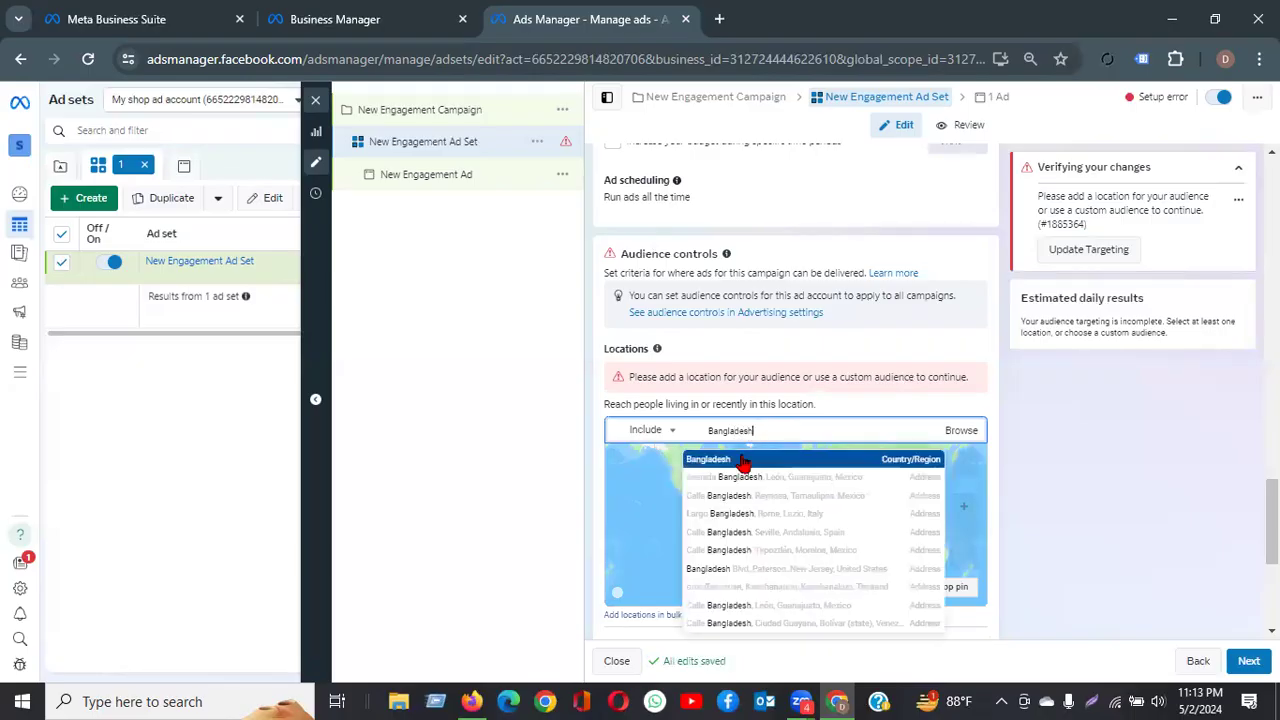
pyautogui.click(741, 458)
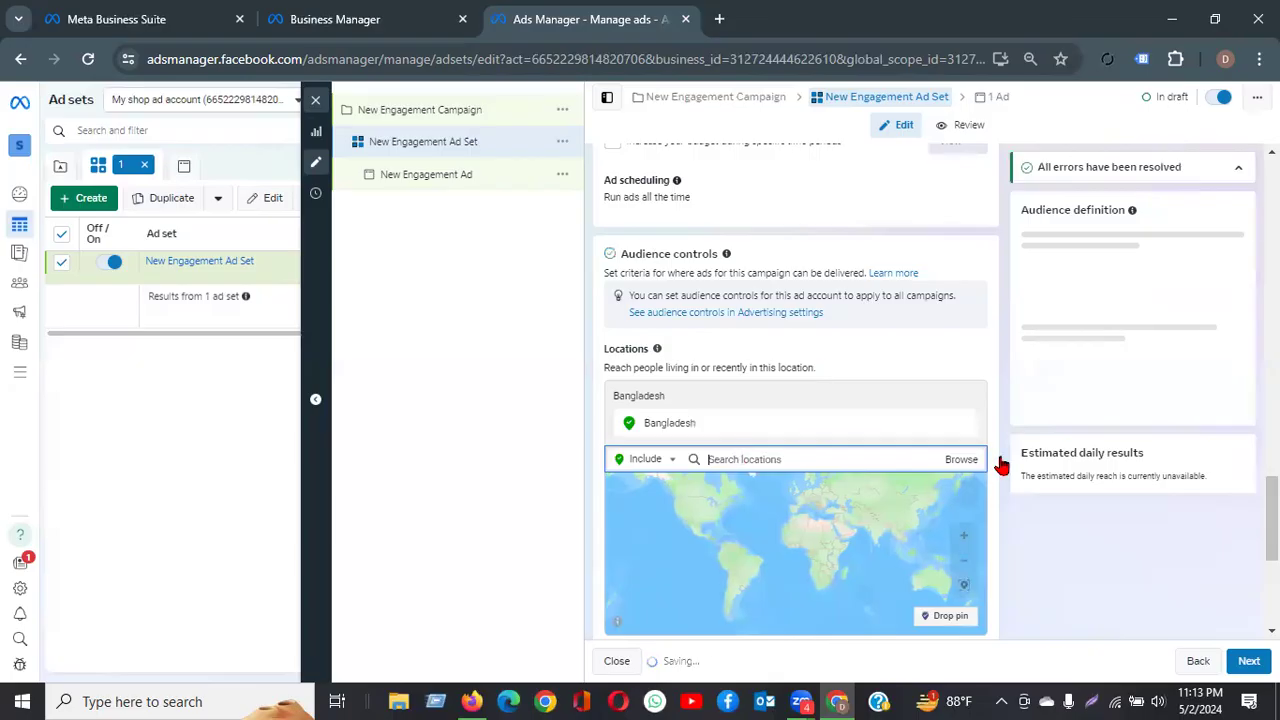
# Browse the country and region groups offered for the audience location, then close the list
pyautogui.click(957, 462)
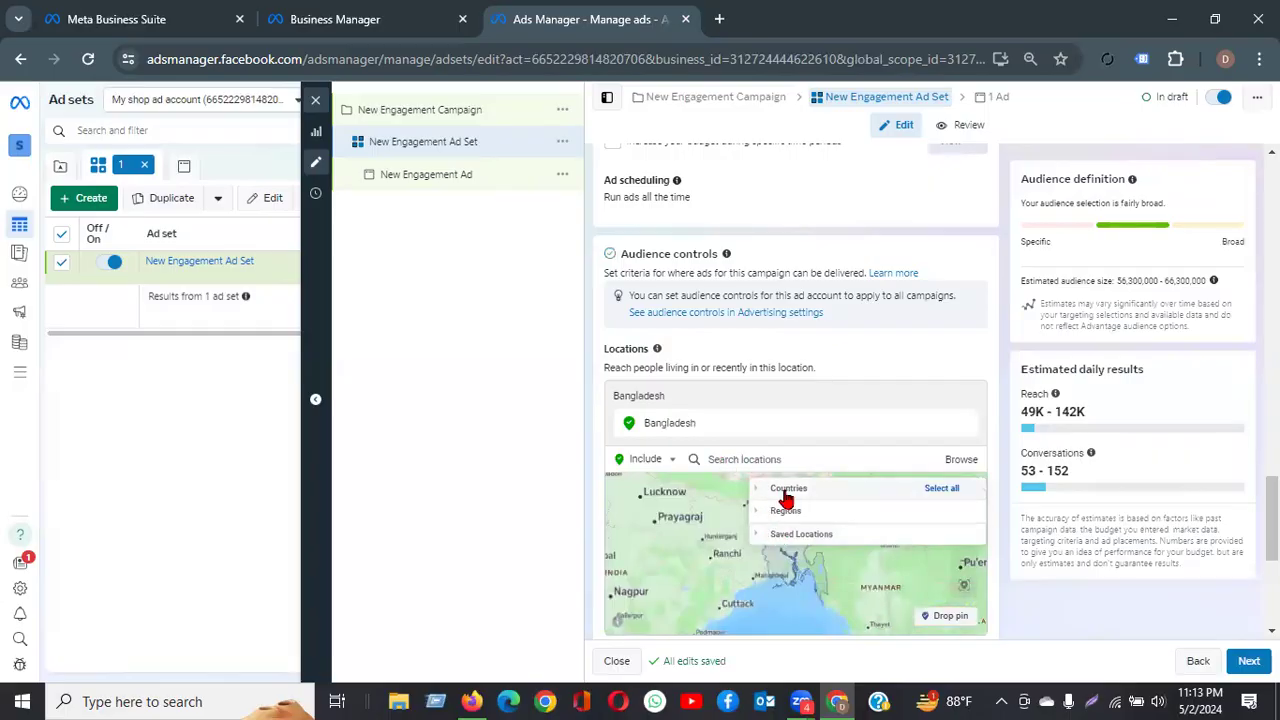
pyautogui.click(760, 490)
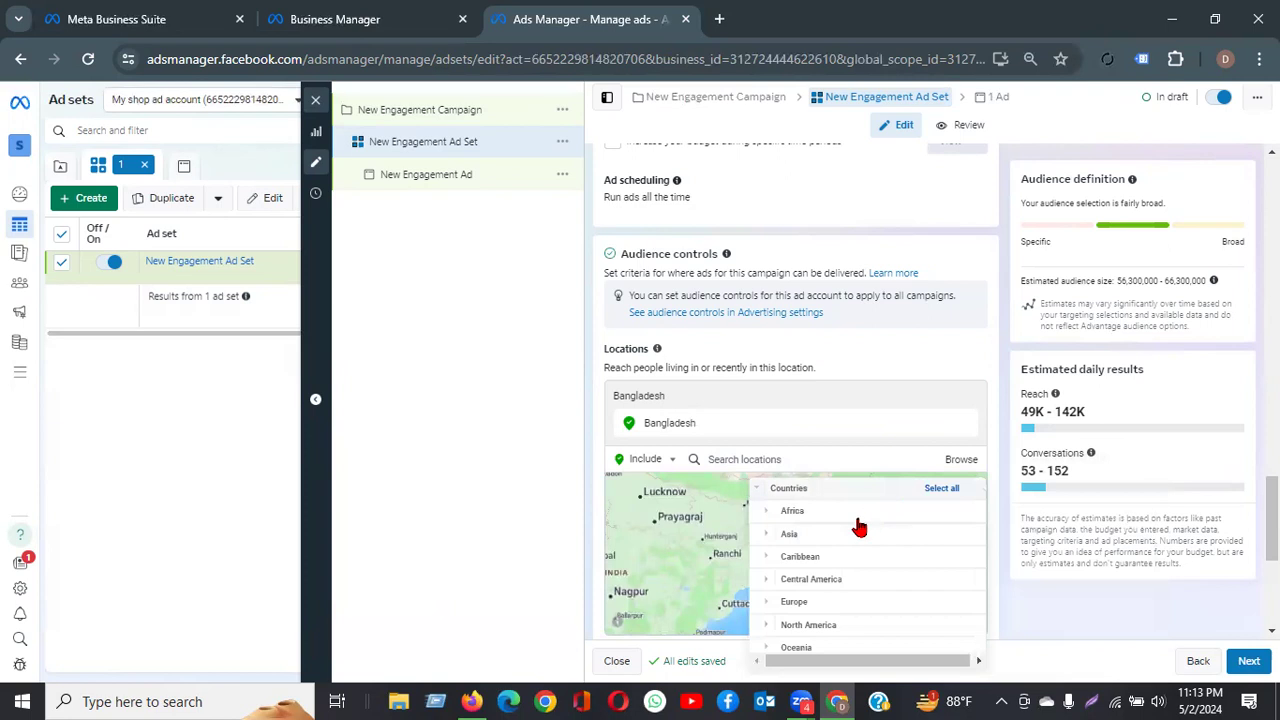
pyautogui.click(760, 489)
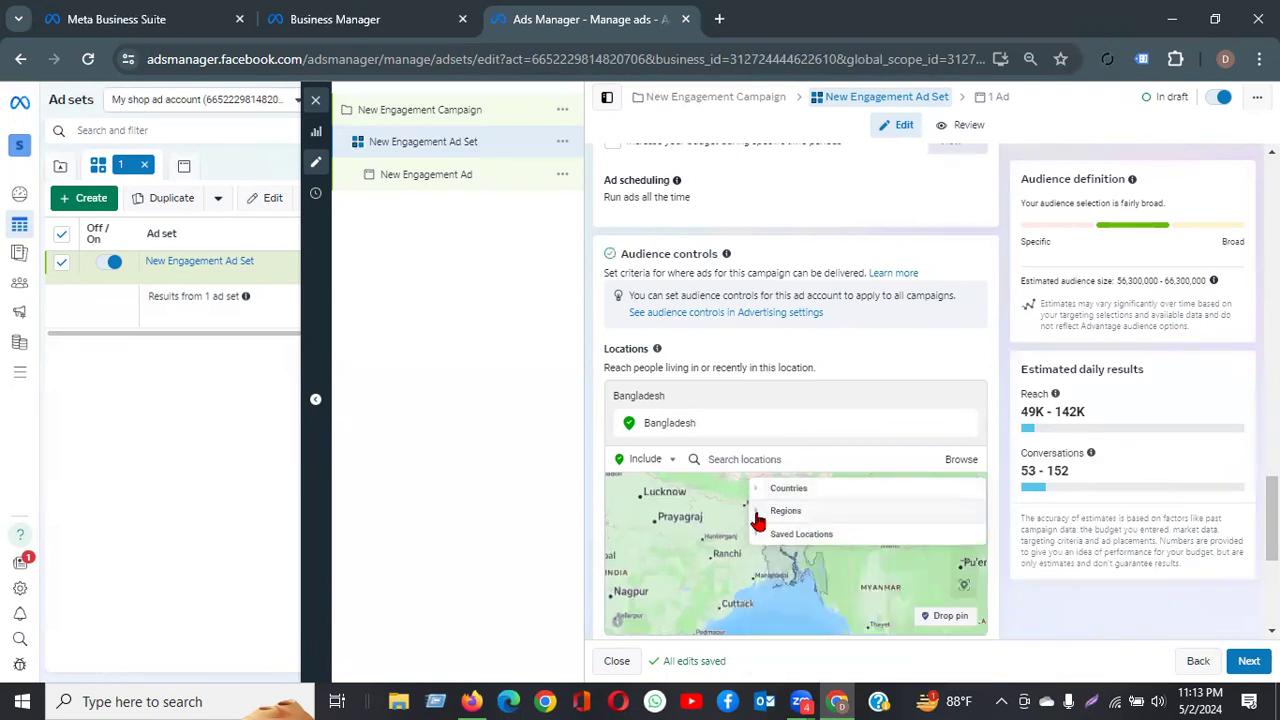
pyautogui.click(820, 516)
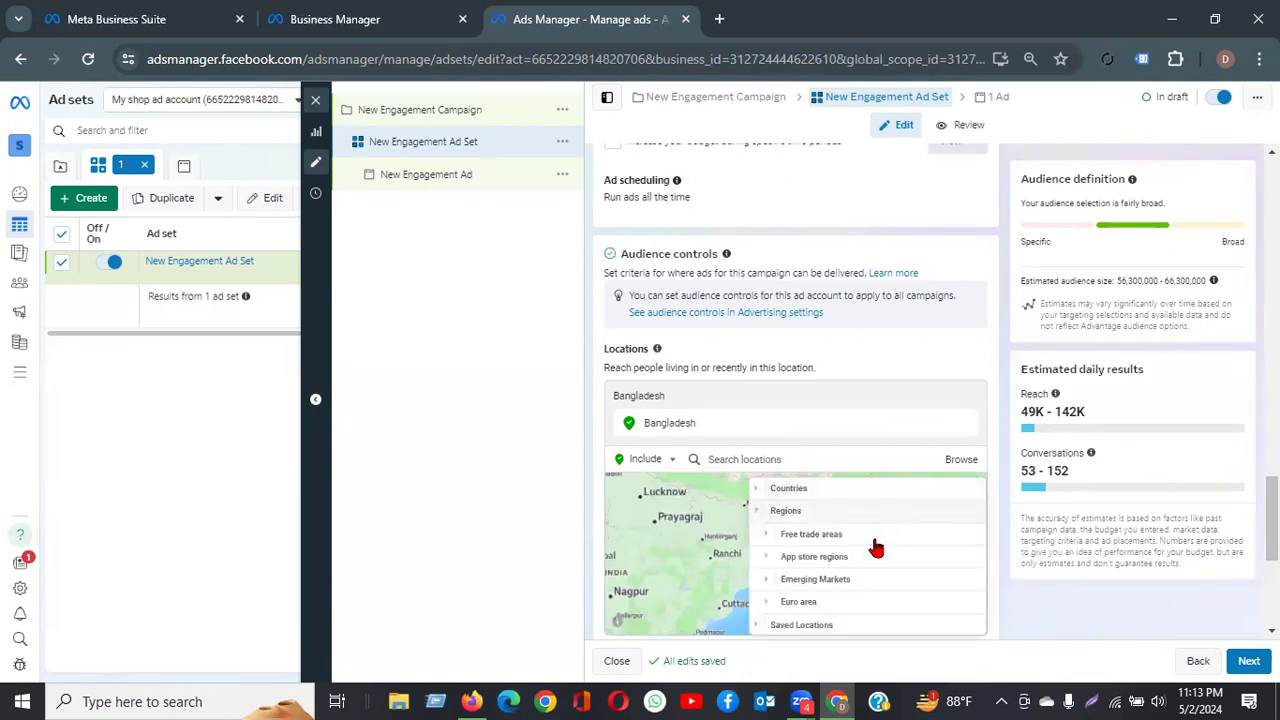
pyautogui.click(763, 512)
pyautogui.click(763, 458)
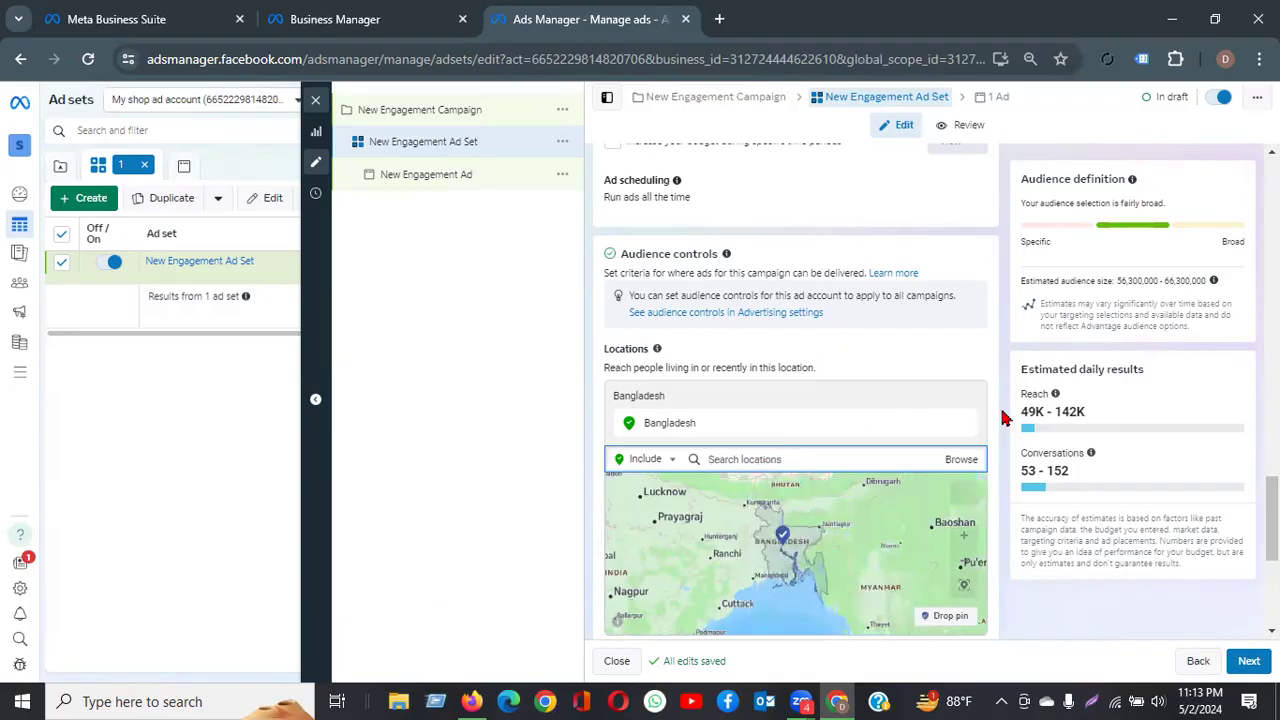
# Examine the audience location map of Bangladesh around Khulna, Barishal and Bagerhat
pyautogui.scroll(-2, 1005, 418)
pyautogui.scroll(5, 824, 408)
pyautogui.scroll(3, 824, 408)
pyautogui.moveTo(911, 415); pyautogui.dragTo(766, 391)
pyautogui.moveTo(904, 424); pyautogui.dragTo(773, 450)
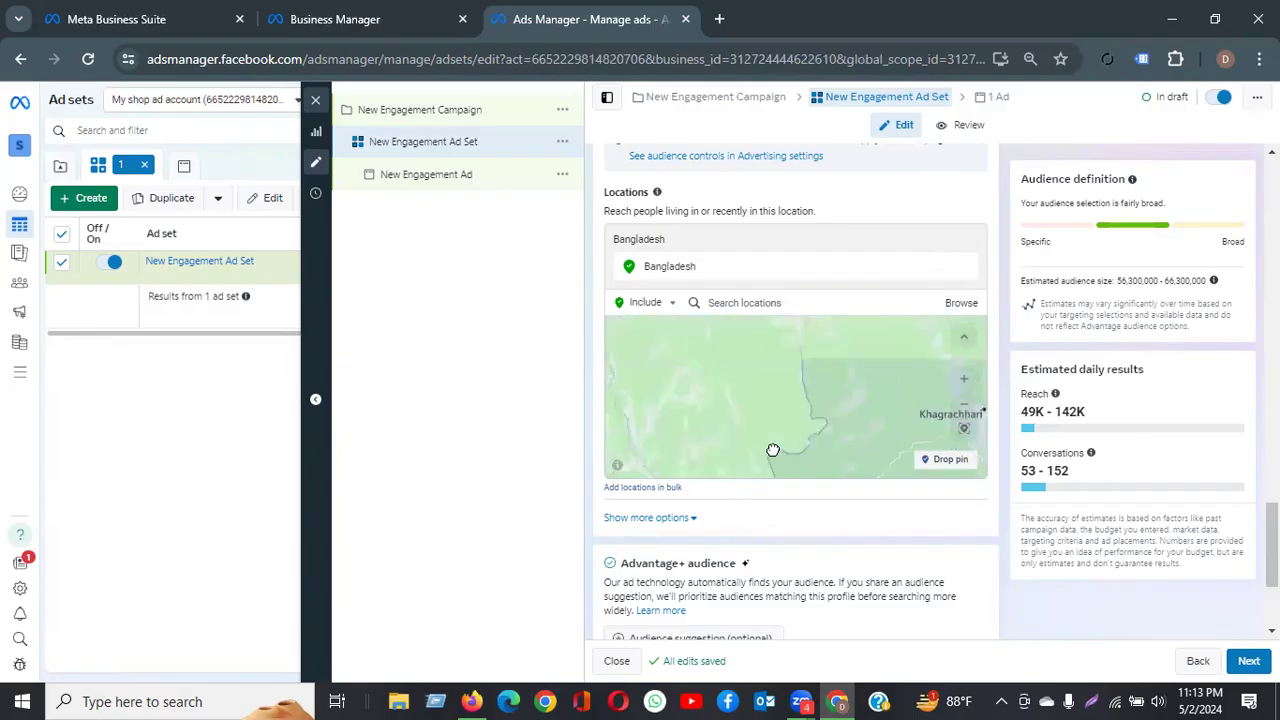
pyautogui.moveTo(857, 349)
pyautogui.mouseDown()
pyautogui.moveTo(743, 394)
pyautogui.moveTo(910, 347)
pyautogui.mouseUp()
pyautogui.scroll(-3, 834, 377)
pyautogui.moveTo(757, 407); pyautogui.dragTo(930, 340)
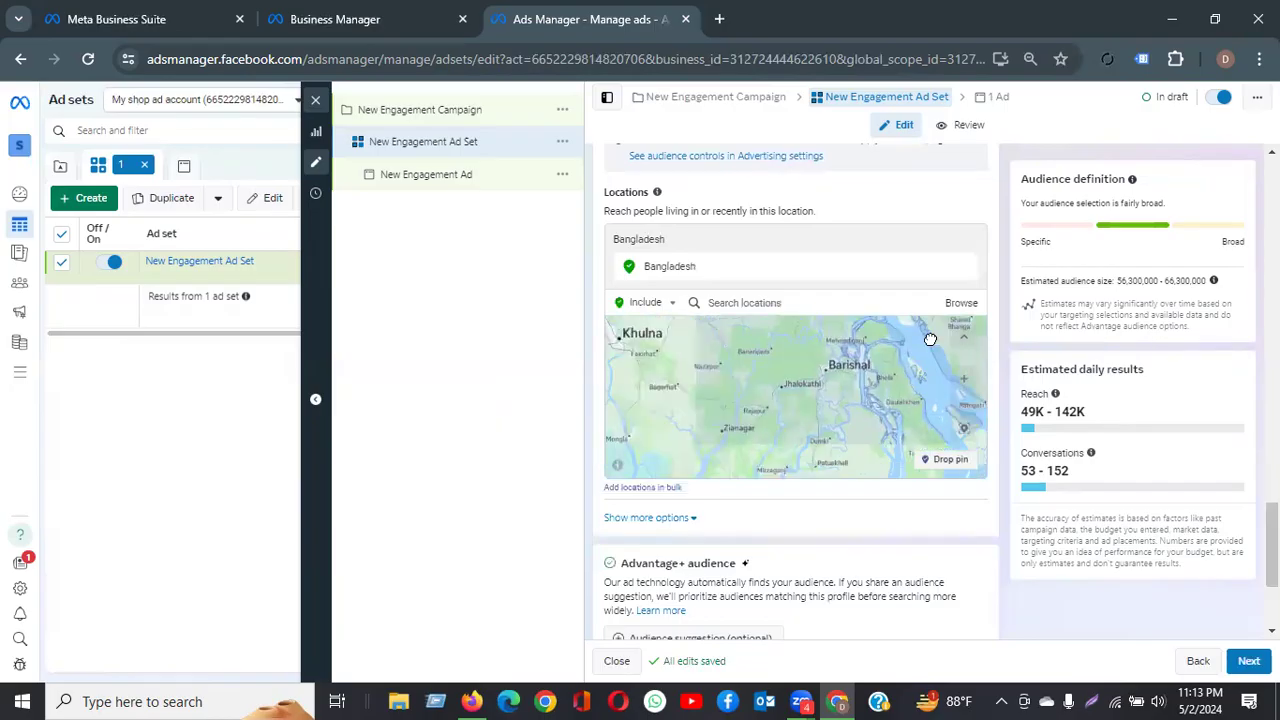
pyautogui.moveTo(714, 434); pyautogui.dragTo(808, 423)
pyautogui.scroll(3, 770, 378)
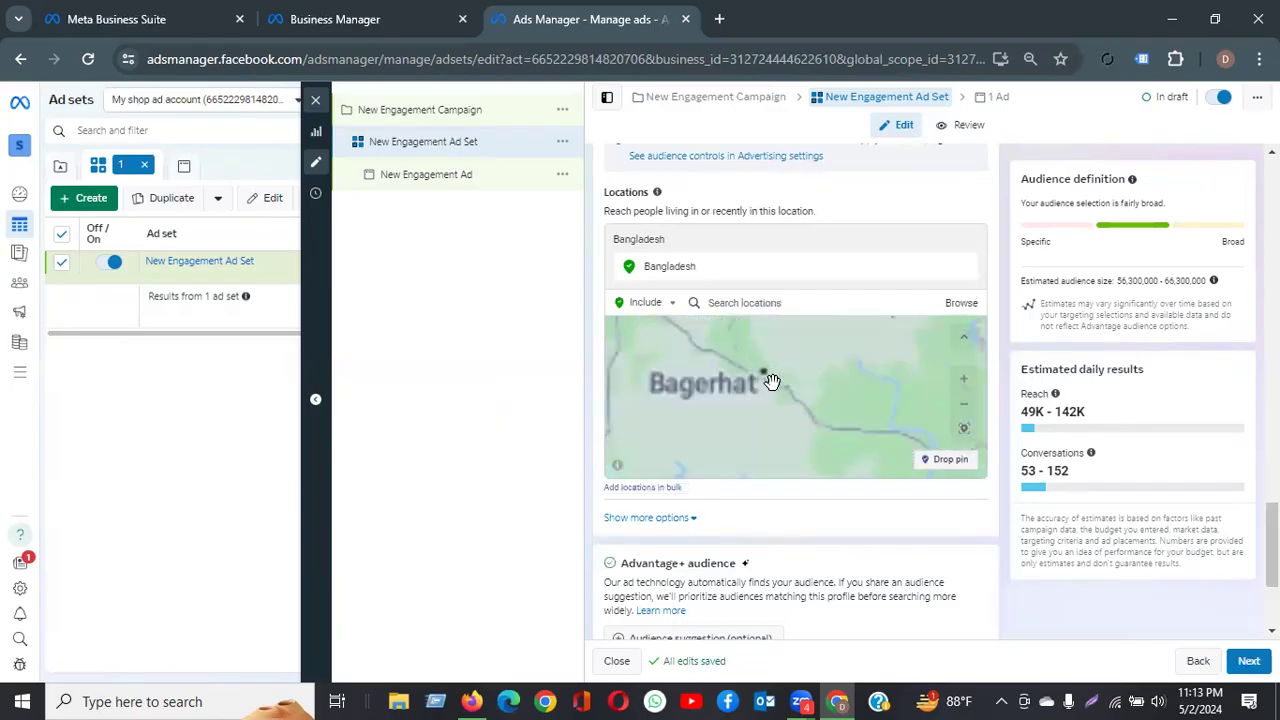
pyautogui.moveTo(723, 426); pyautogui.dragTo(630, 437)
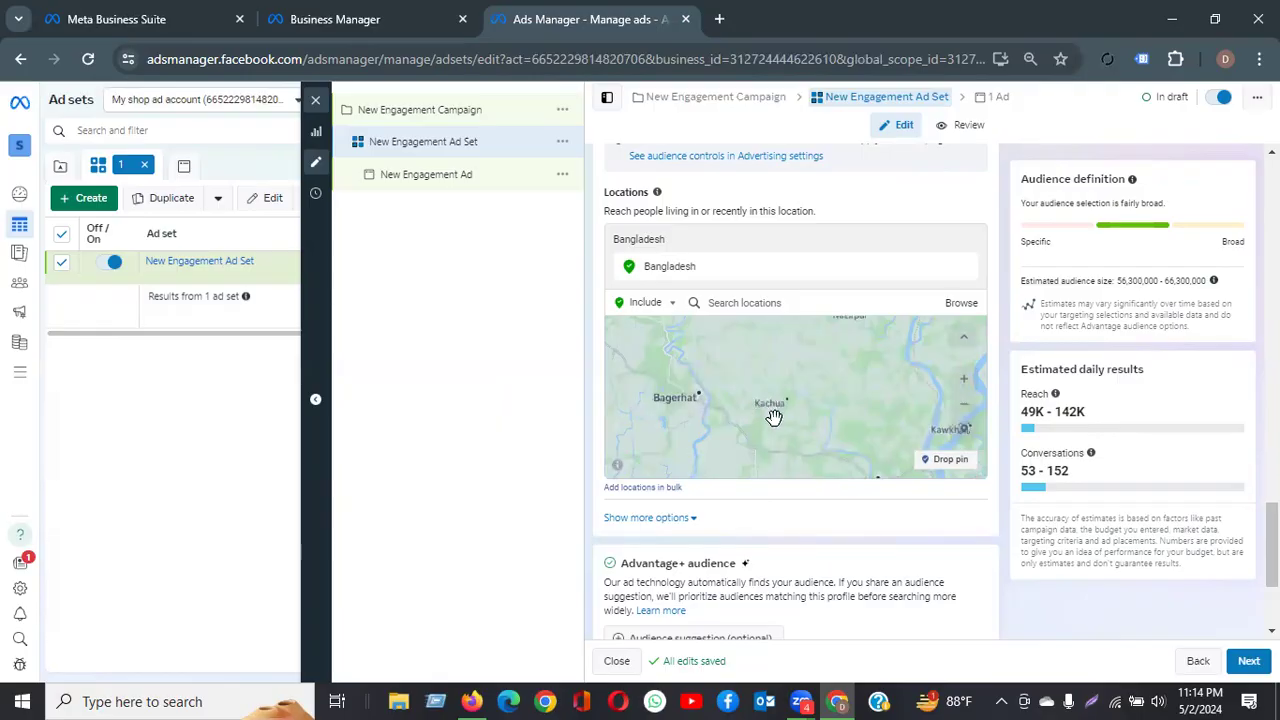
# Drop a location pin on Kachua in the audience map to target the area around it
pyautogui.click(710, 302)
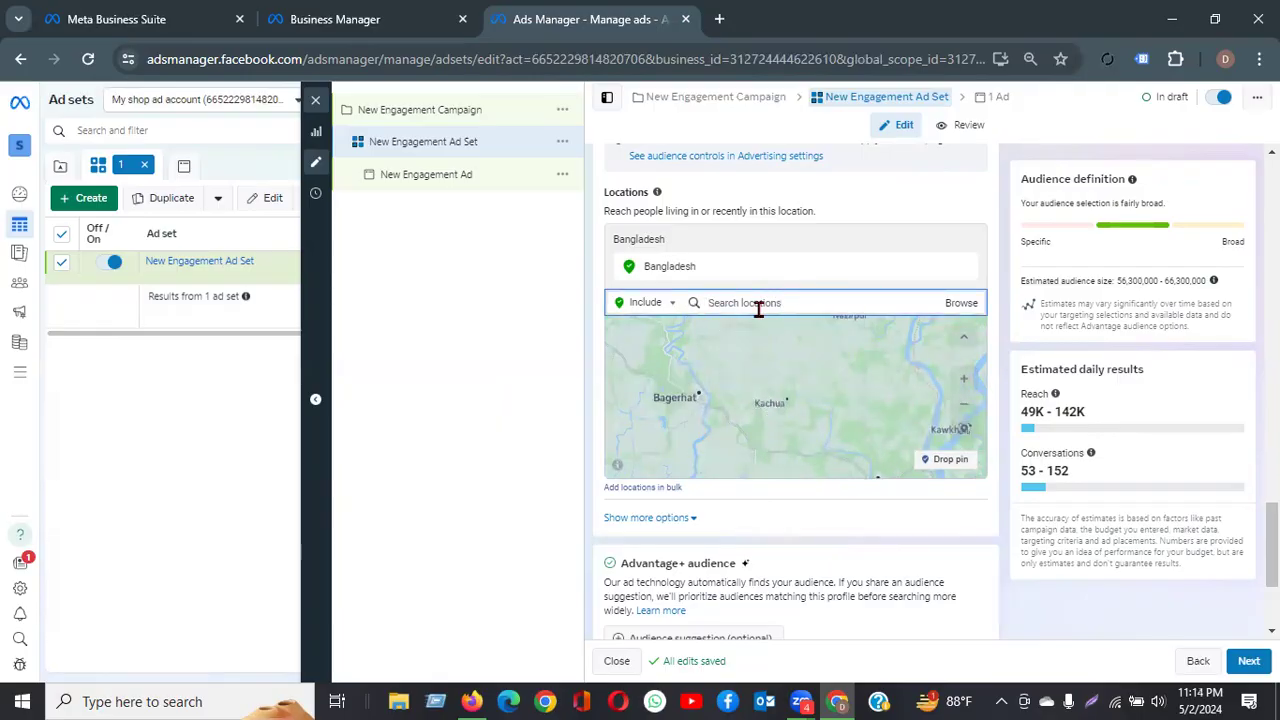
pyautogui.click(945, 463)
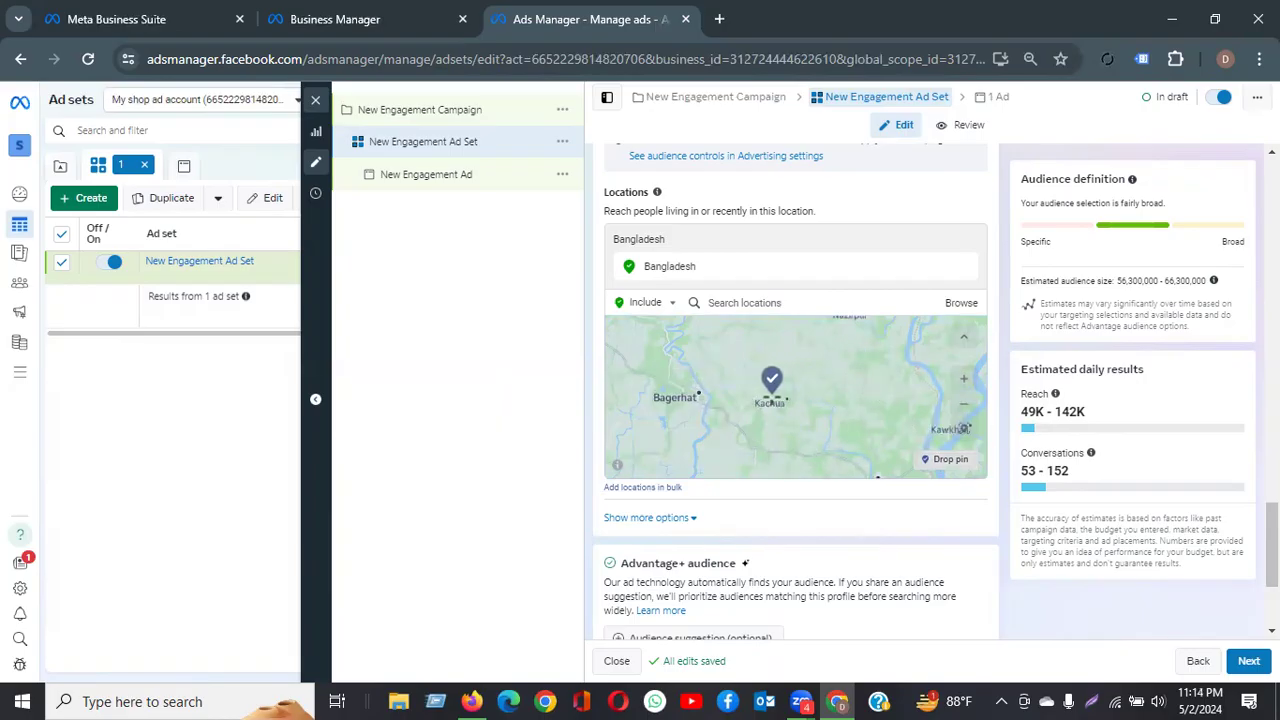
pyautogui.scroll(5, 771, 385)
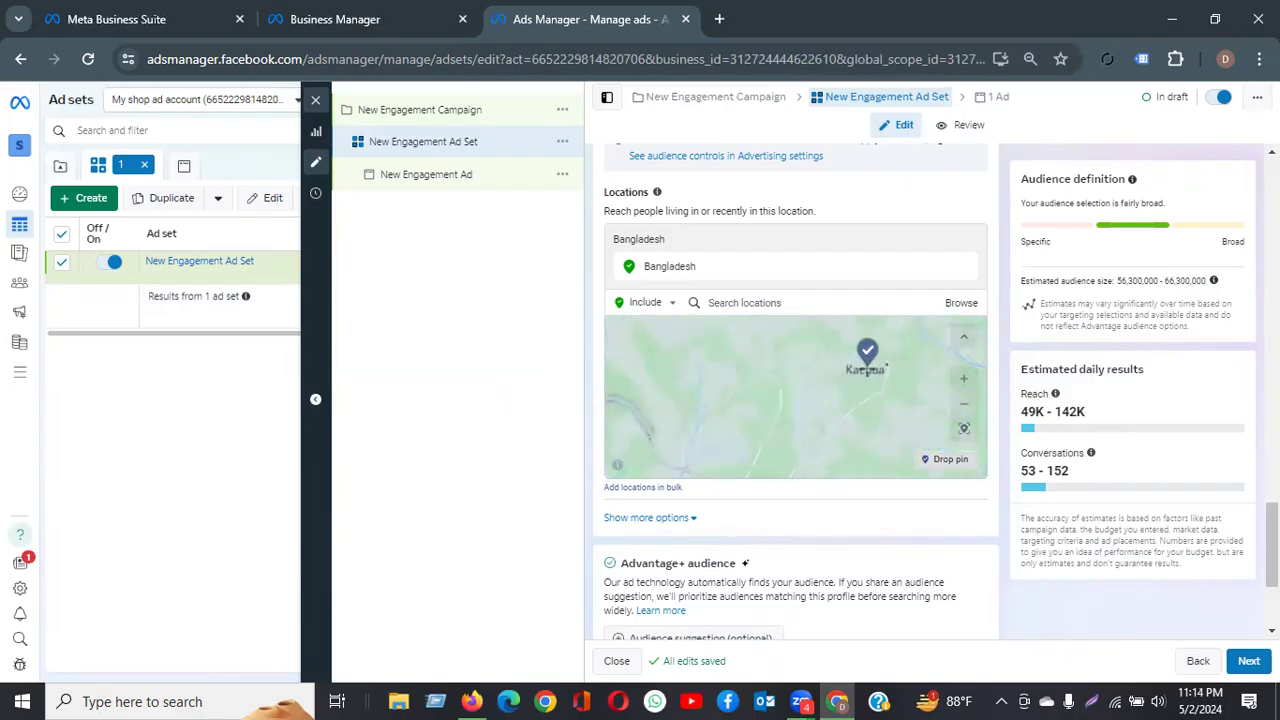
pyautogui.scroll(2, 912, 355)
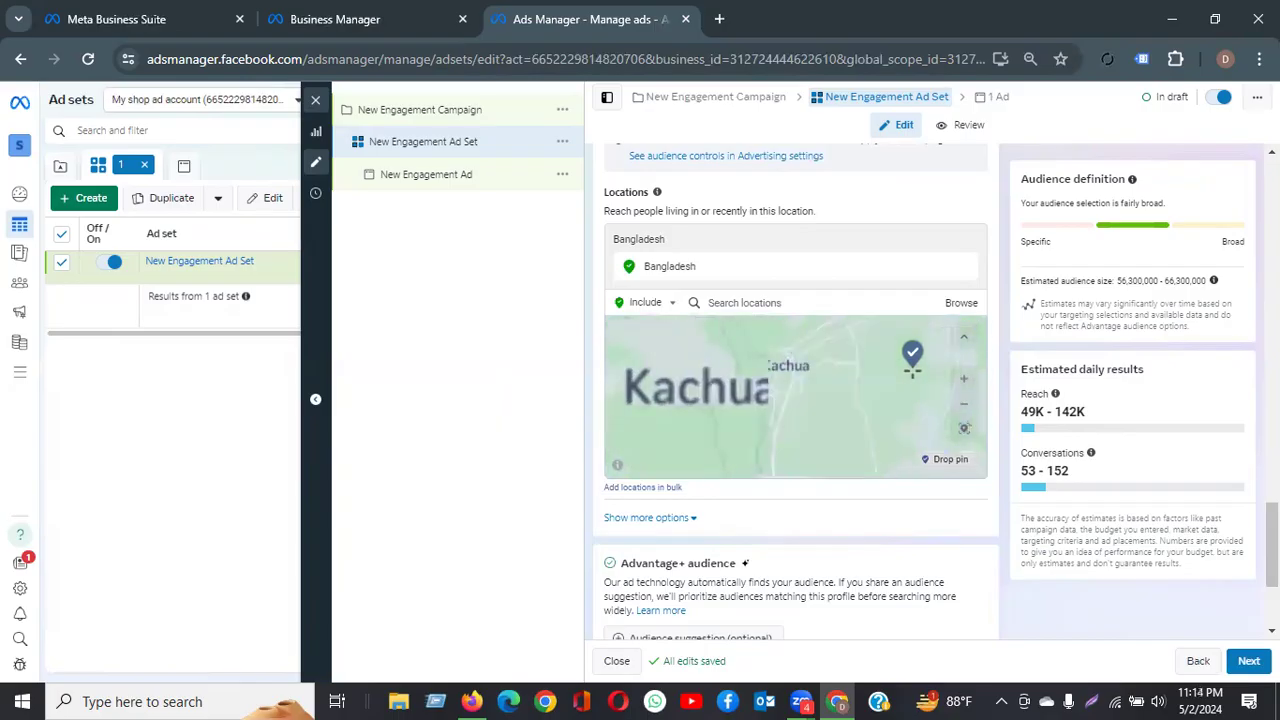
pyautogui.click(785, 367)
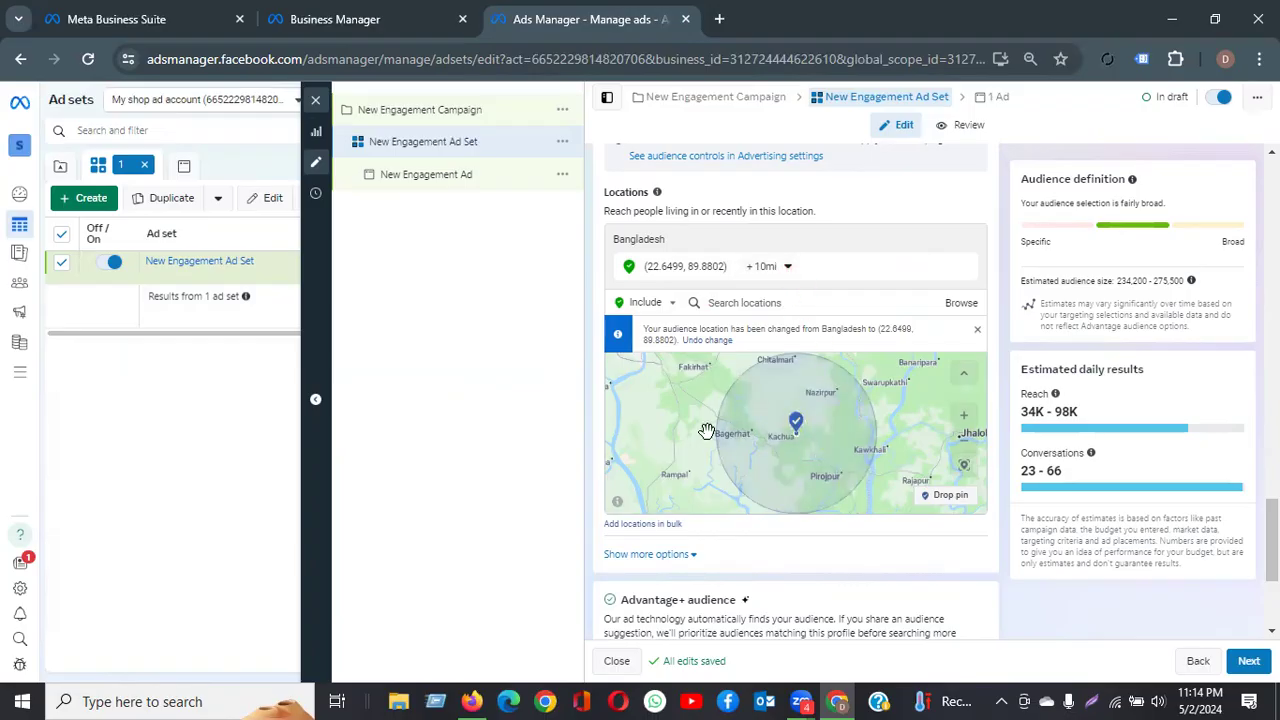
# Set the targeting radius around the dropped location pin to 12 mi
pyautogui.click(786, 269)
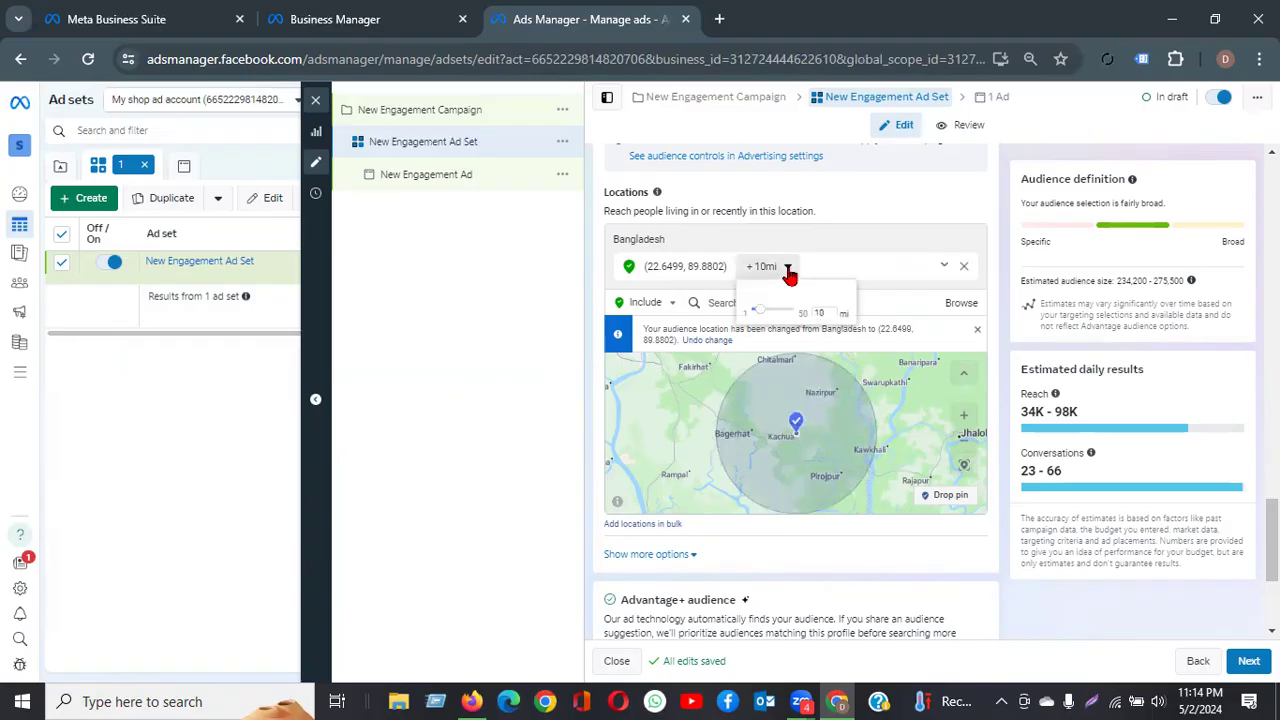
pyautogui.moveTo(763, 317); pyautogui.dragTo(769, 308)
pyautogui.click(774, 308)
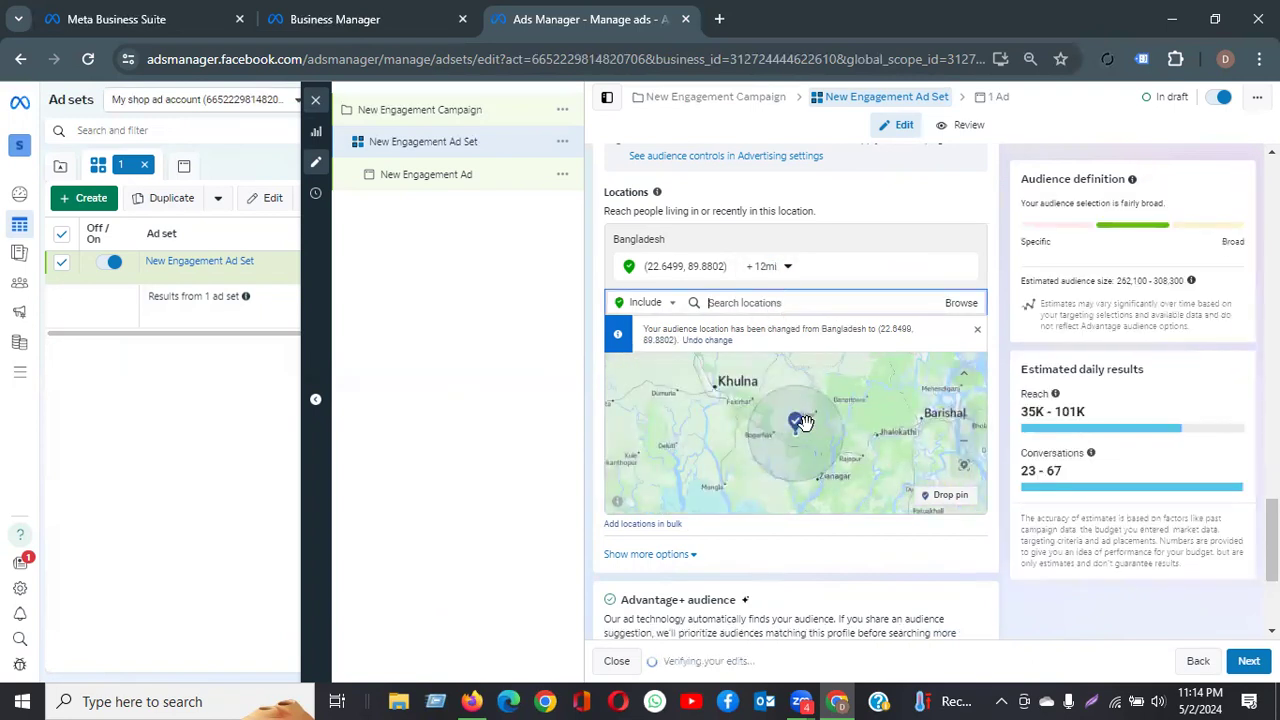
pyautogui.scroll(-3, 815, 421)
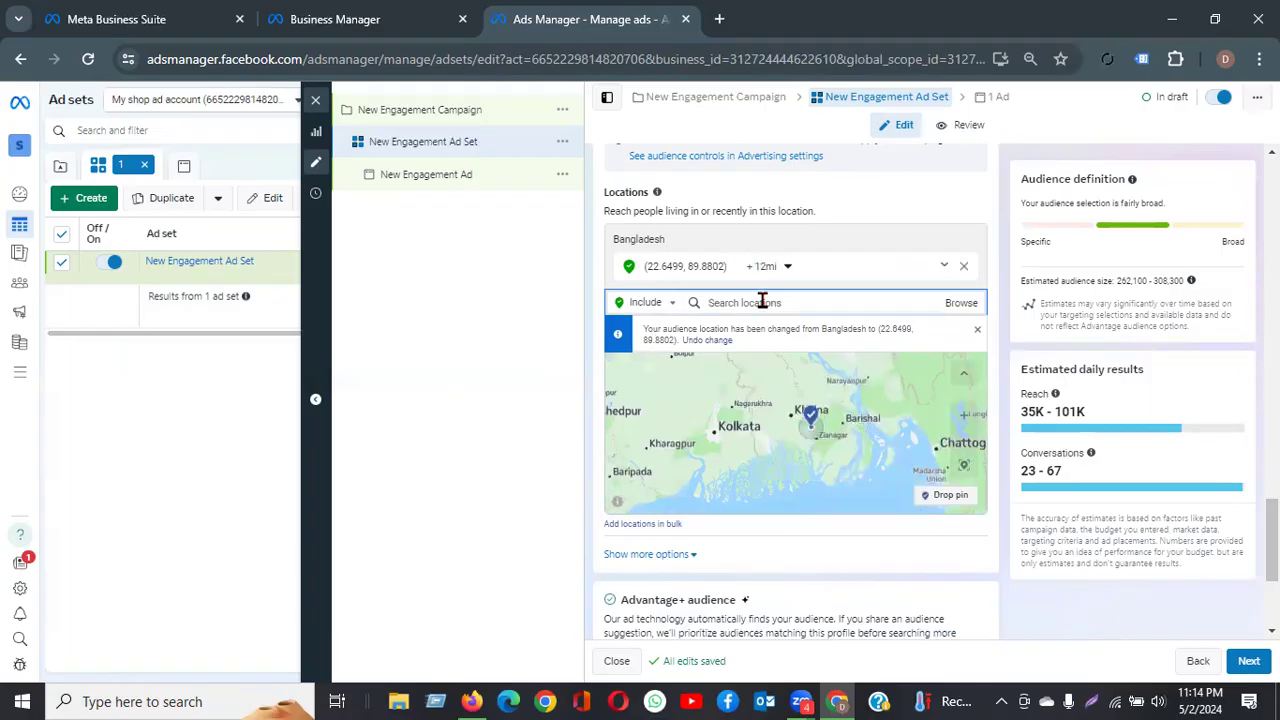
pyautogui.scroll(3, 785, 418)
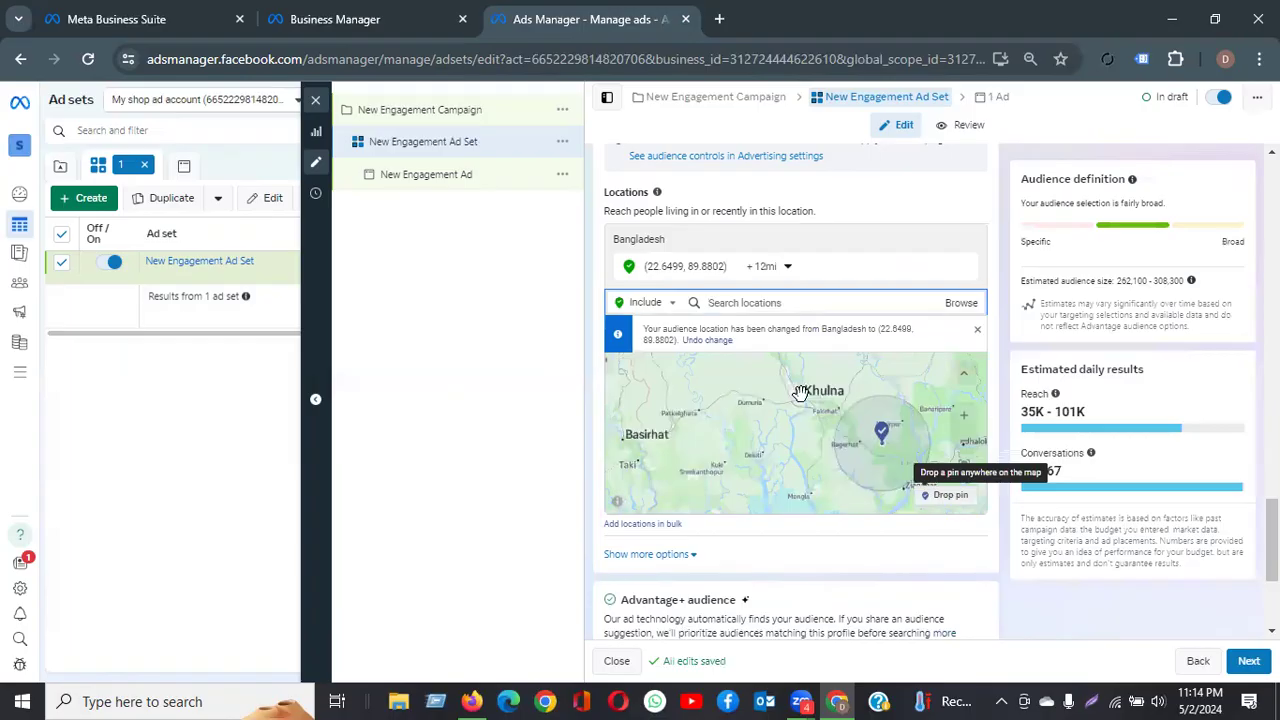
# Examine the bulk location entry options with Postal codes as the location type, then close it without adding any locations
pyautogui.click(642, 527)
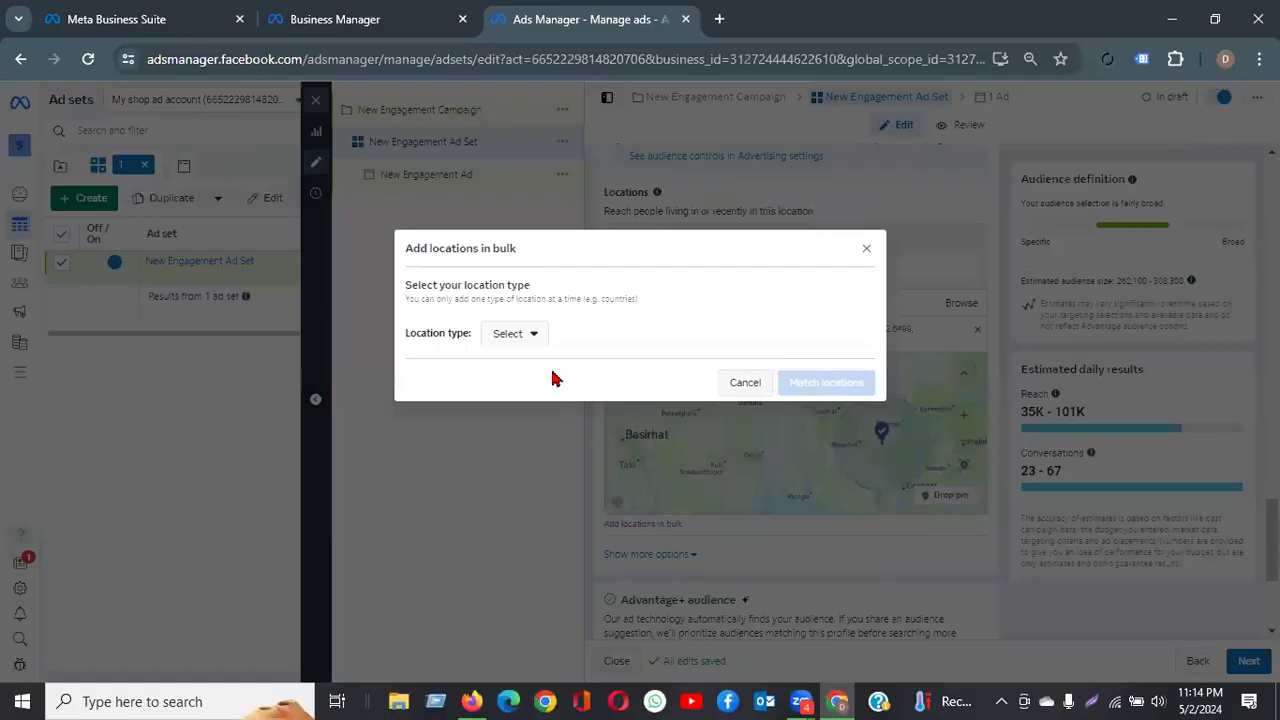
pyautogui.click(533, 337)
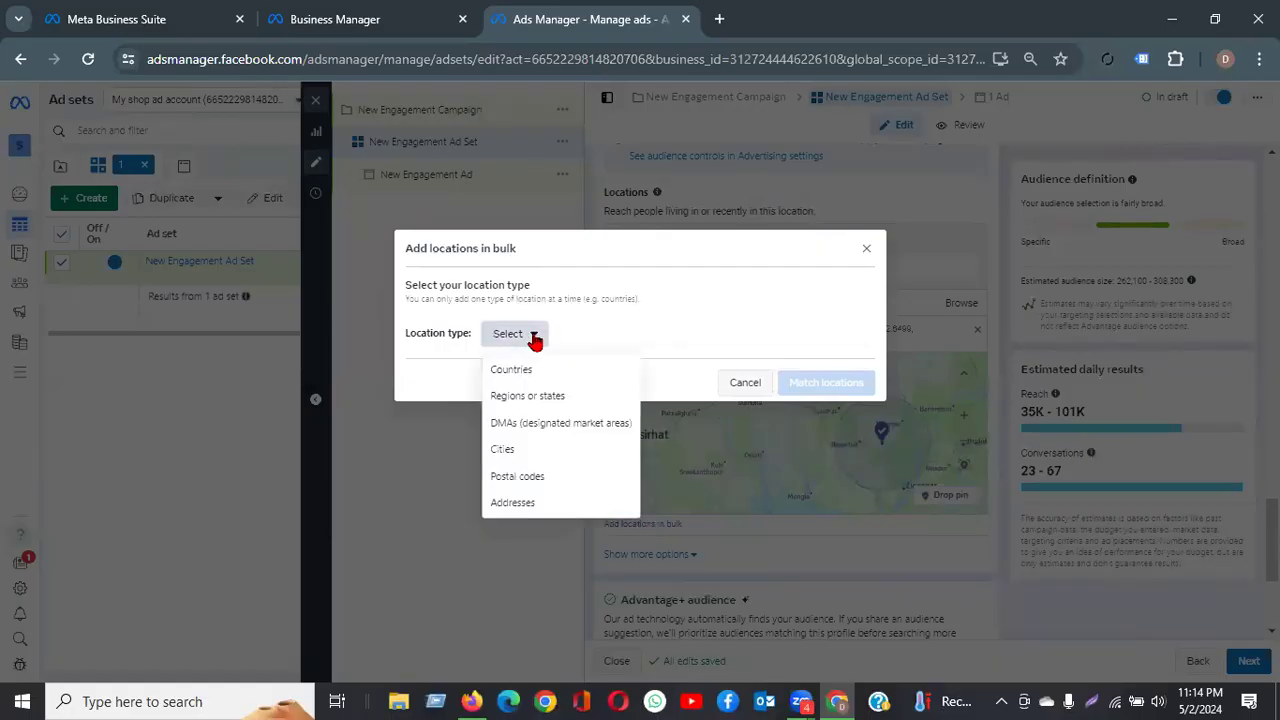
pyautogui.click(537, 482)
pyautogui.click(498, 340)
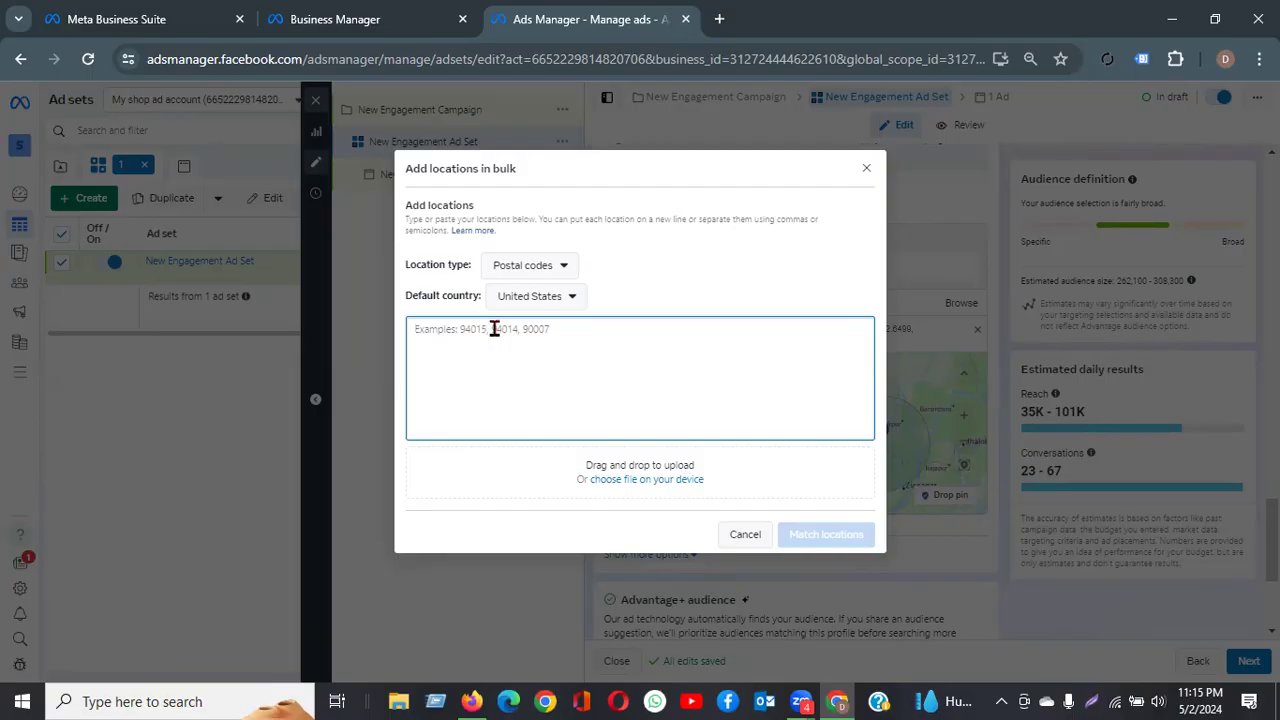
pyautogui.click(556, 266)
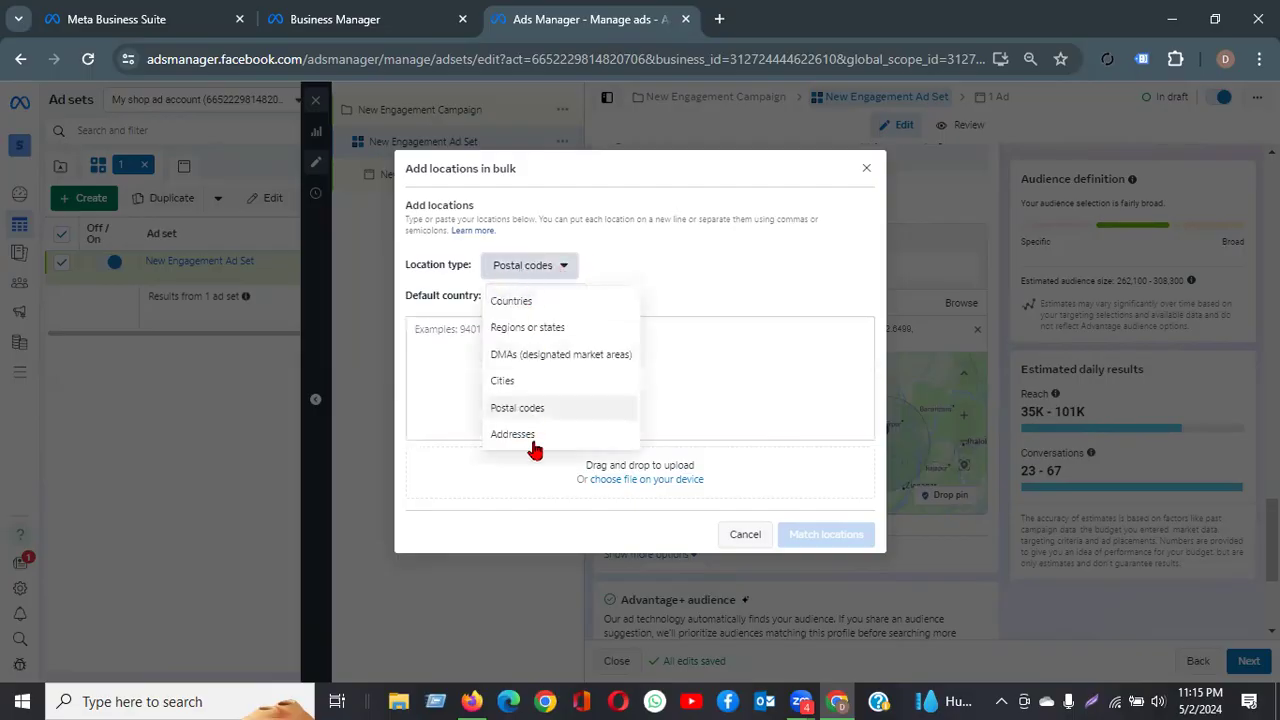
pyautogui.click(524, 408)
pyautogui.click(556, 303)
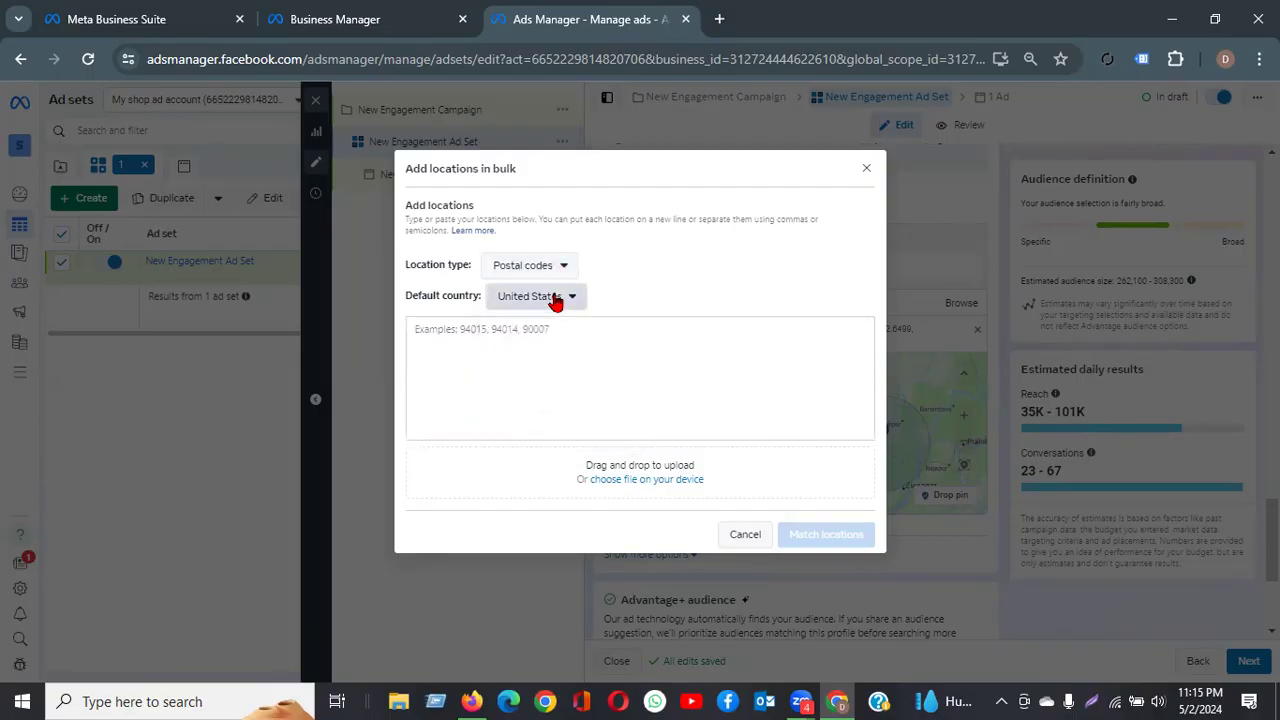
pyautogui.click(556, 300)
pyautogui.click(481, 337)
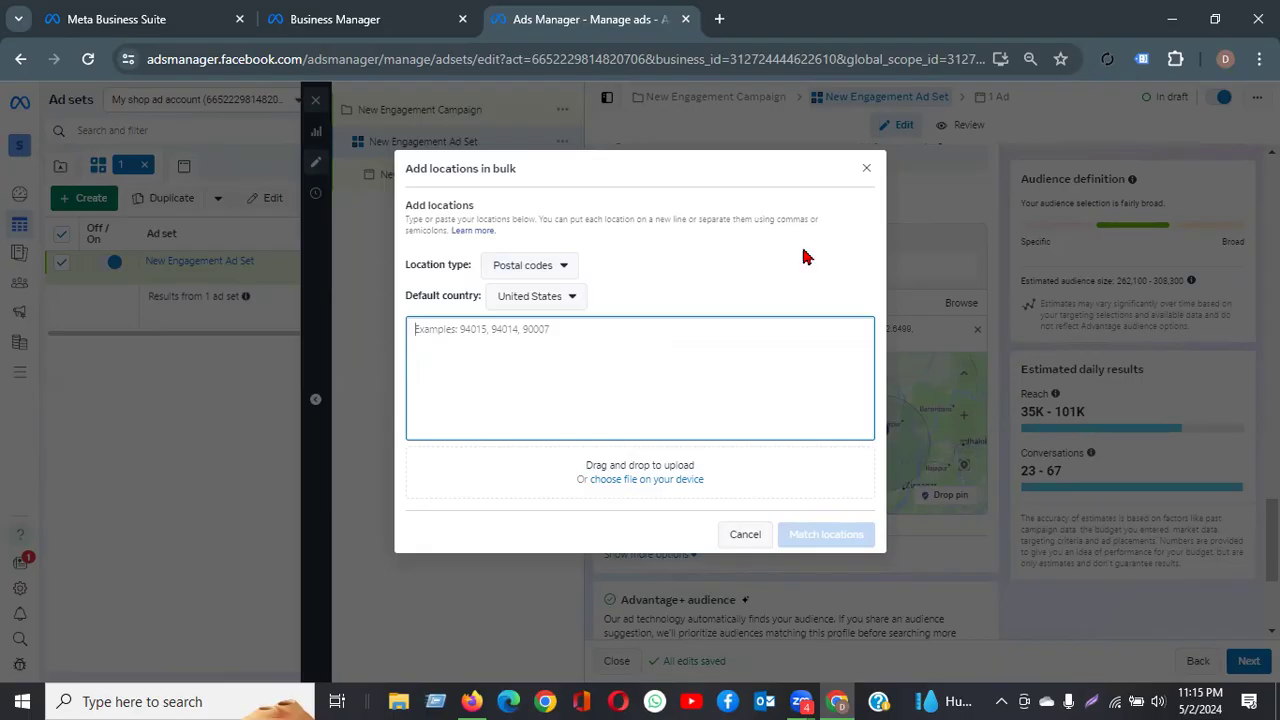
pyautogui.click(866, 168)
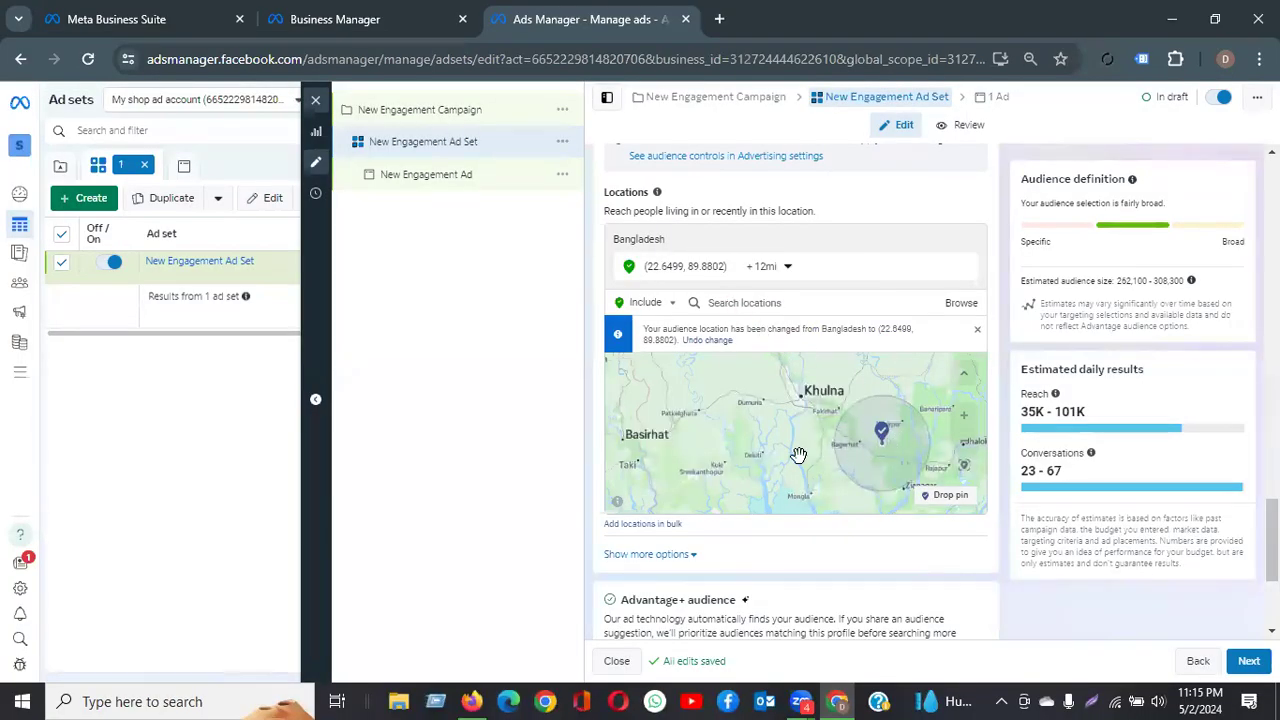
# Reset the ad set's start date to today
pyautogui.scroll(-2, 798, 456)
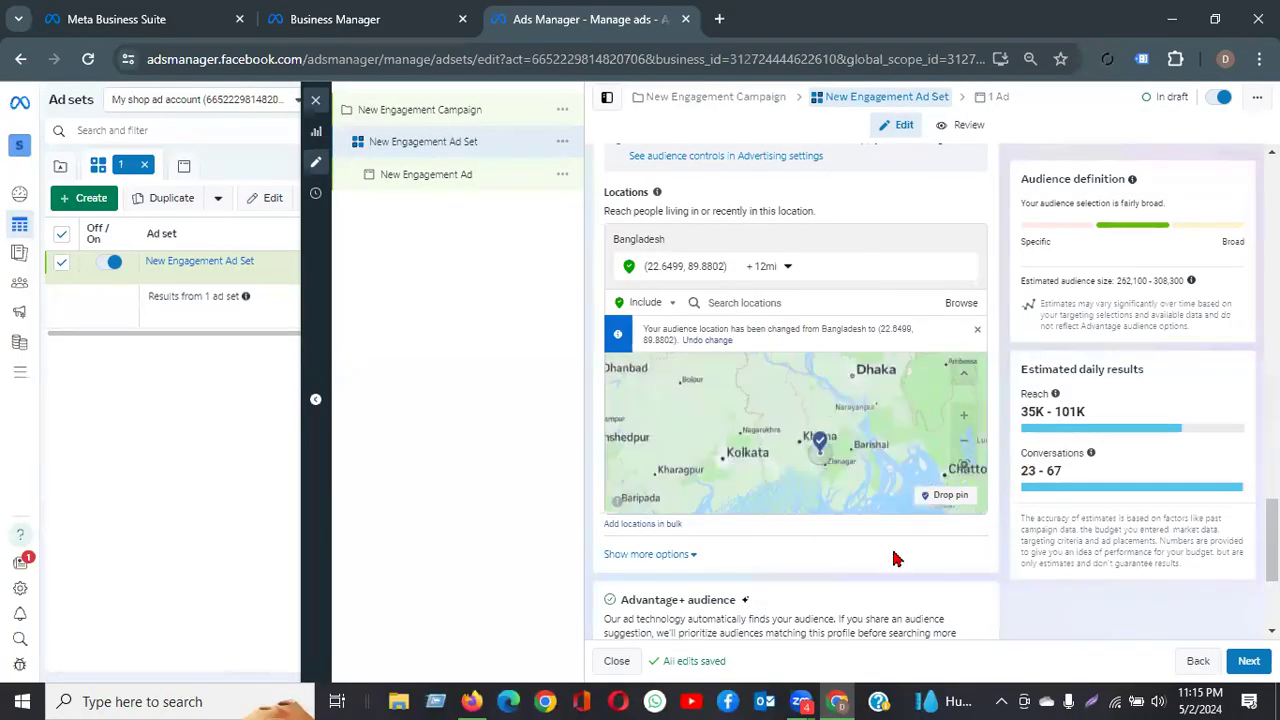
pyautogui.scroll(-2, 798, 480)
pyautogui.click(680, 562)
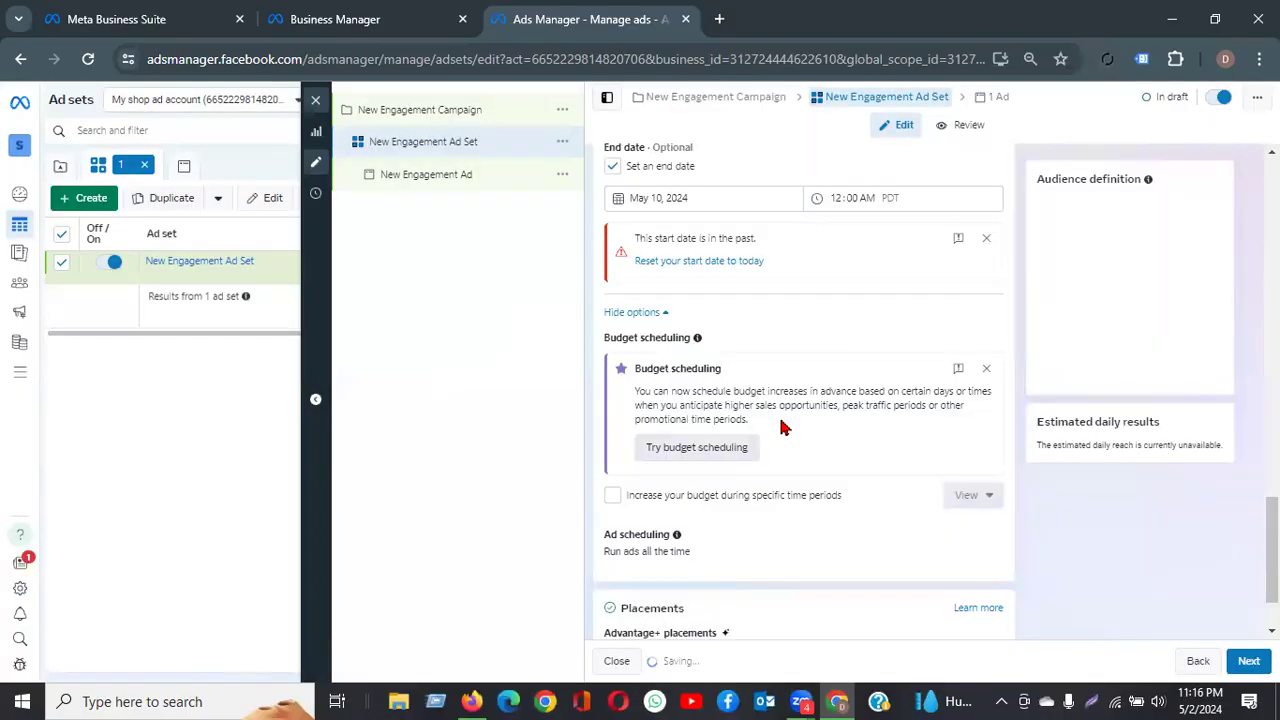
pyautogui.click(679, 262)
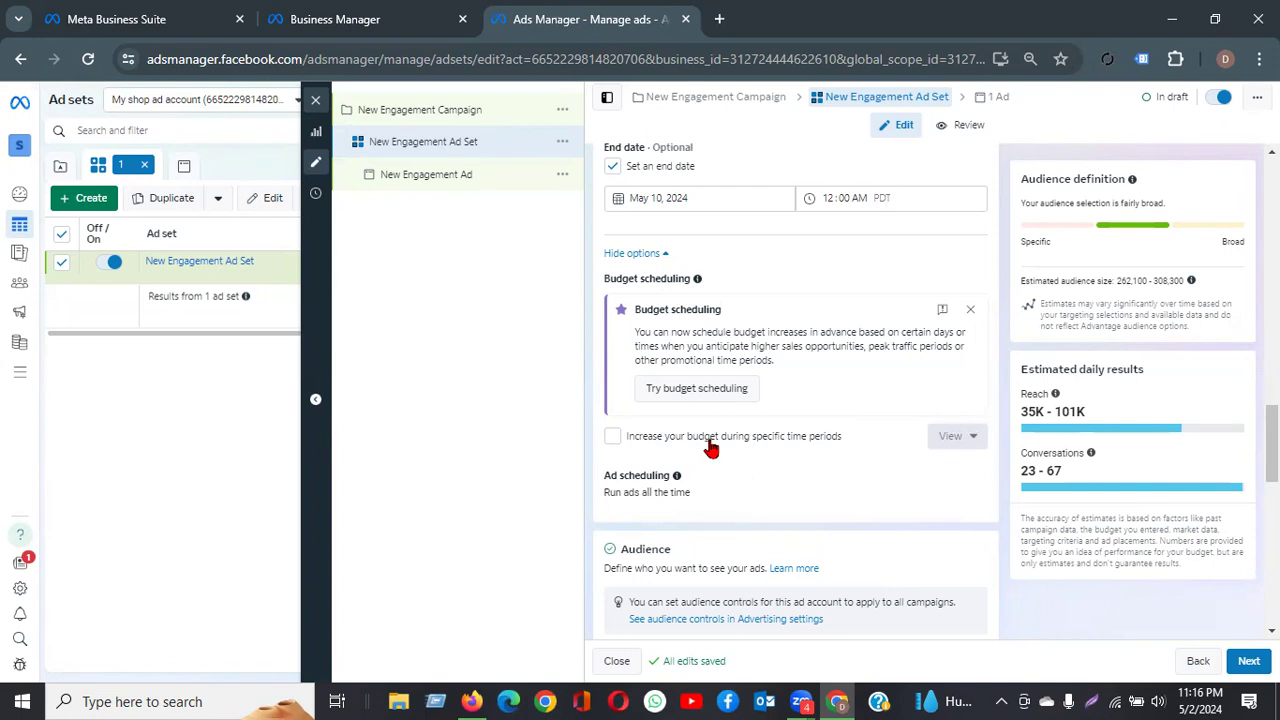
# Switch the ad set to manual placements and exclude the Audience network and Instagram platforms
pyautogui.scroll(-3, 710, 444)
pyautogui.scroll(-5, 712, 448)
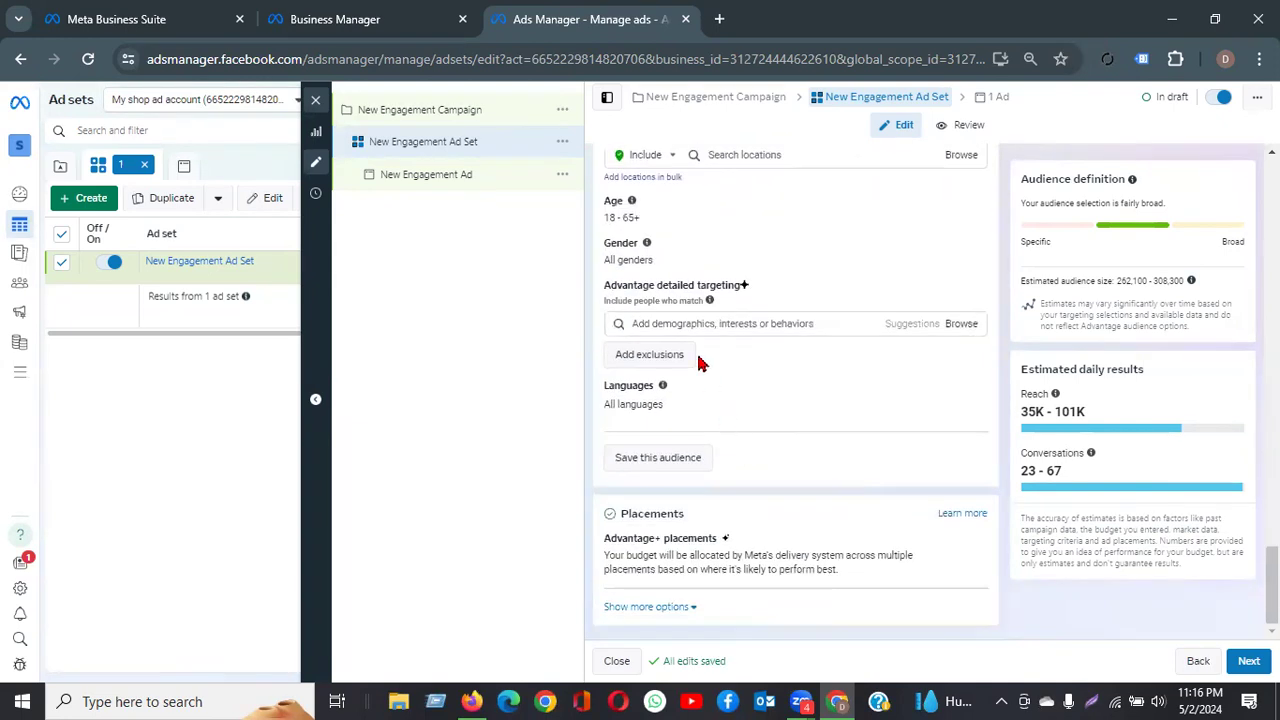
pyautogui.click(702, 323)
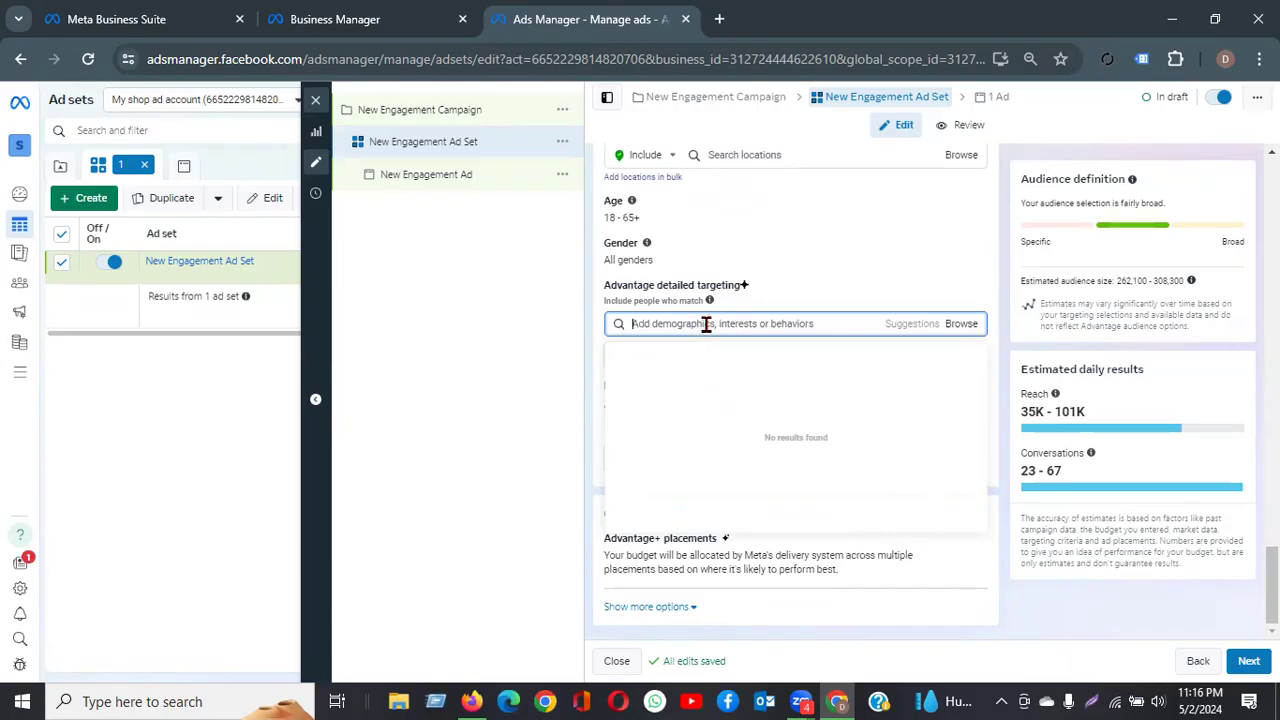
pyautogui.click(999, 317)
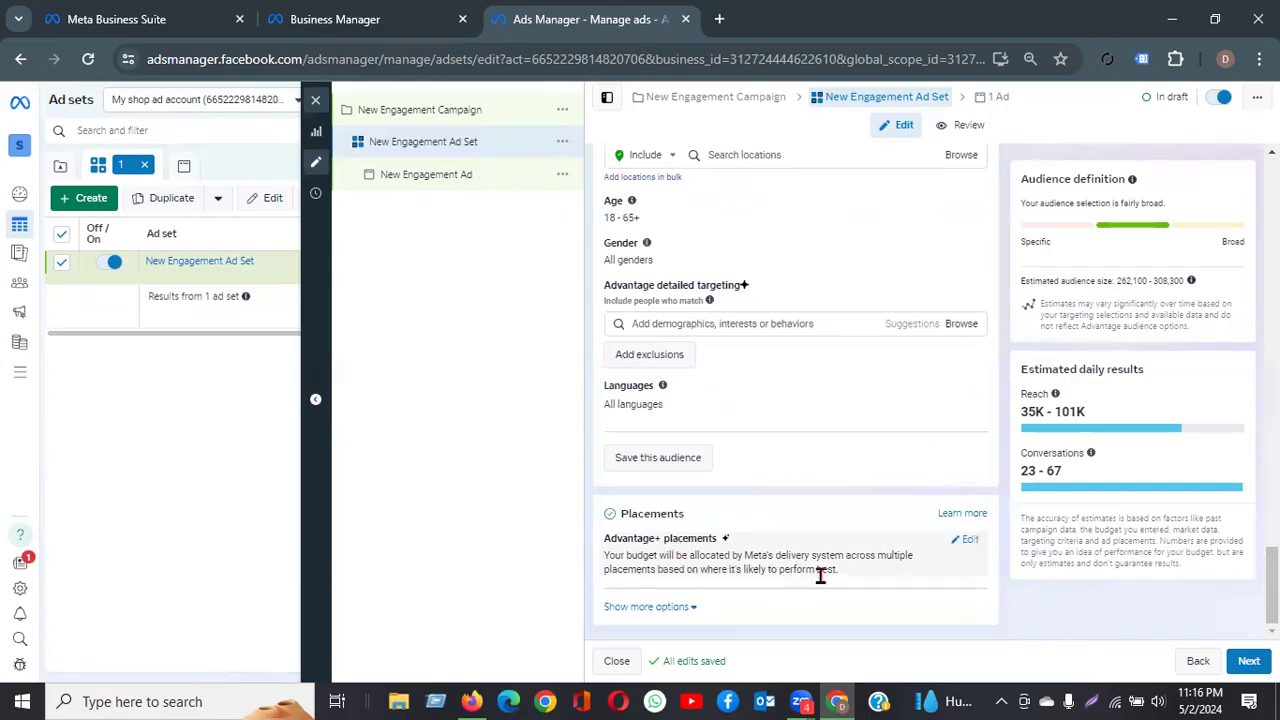
pyautogui.click(966, 545)
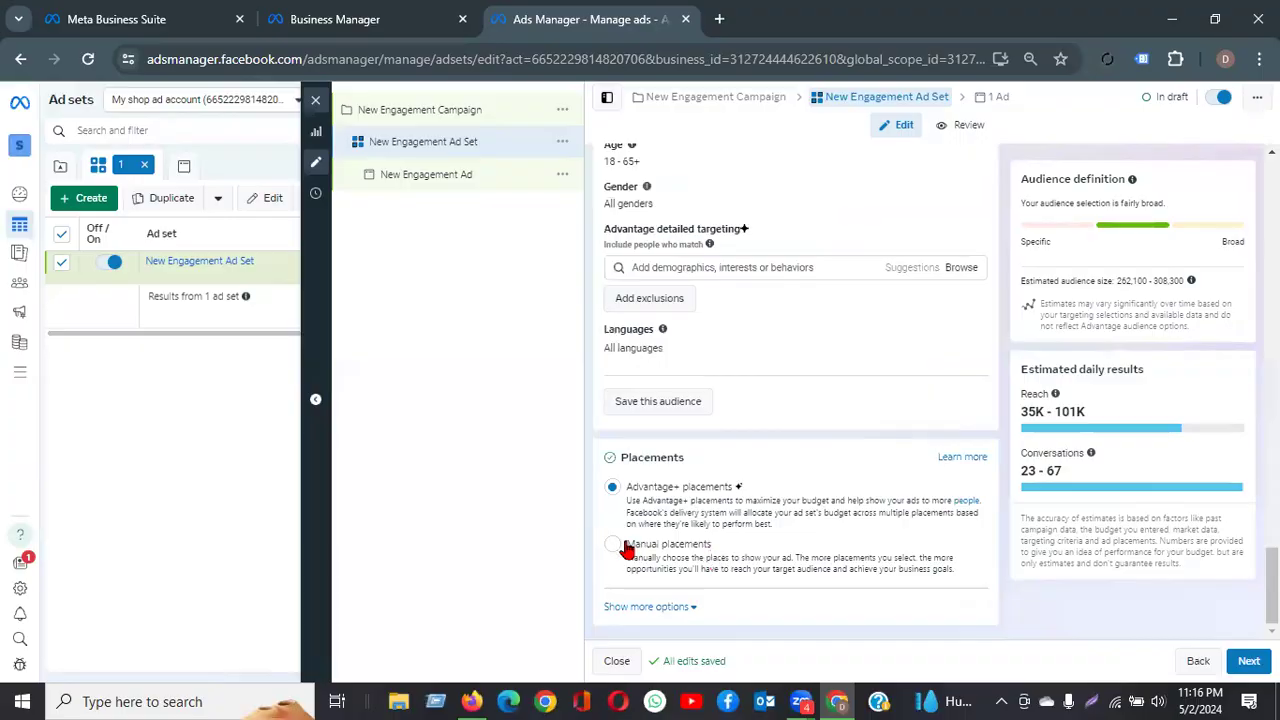
pyautogui.click(613, 545)
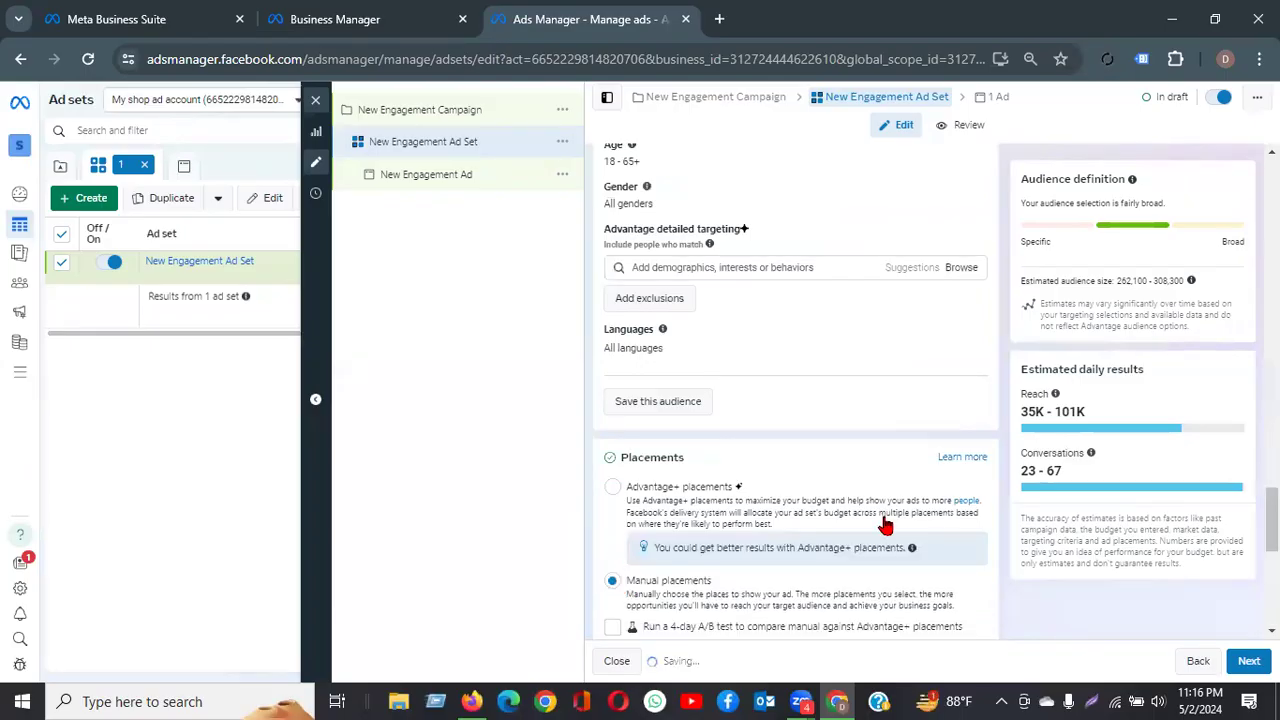
pyautogui.scroll(-3, 888, 524)
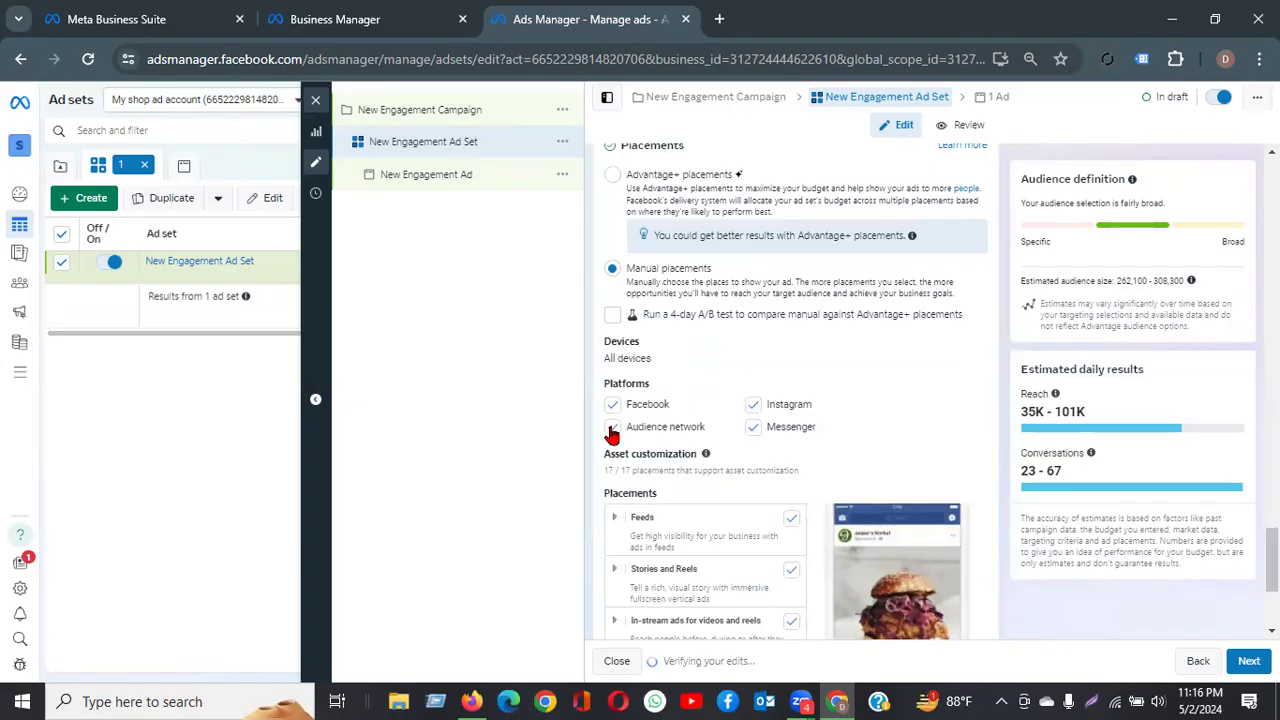
pyautogui.click(612, 430)
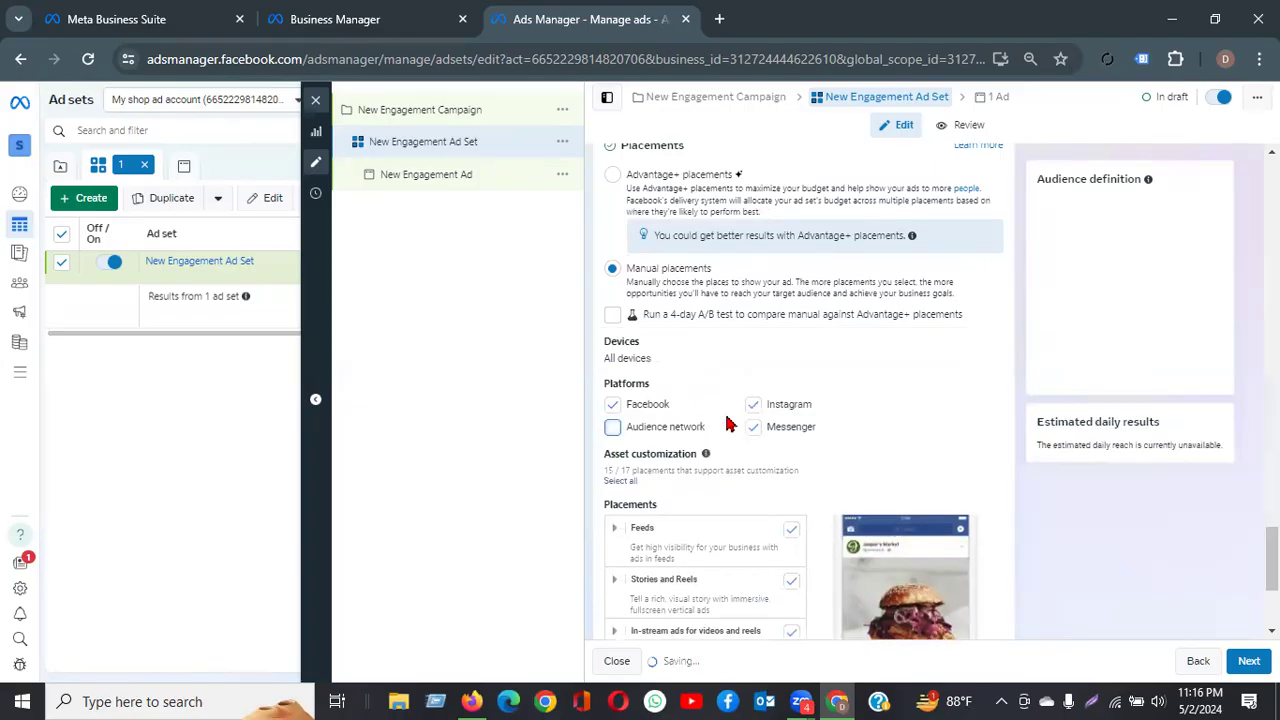
pyautogui.click(753, 404)
# Continue to the New Engagement Ad and turn on its ad preview
pyautogui.click(1240, 665)
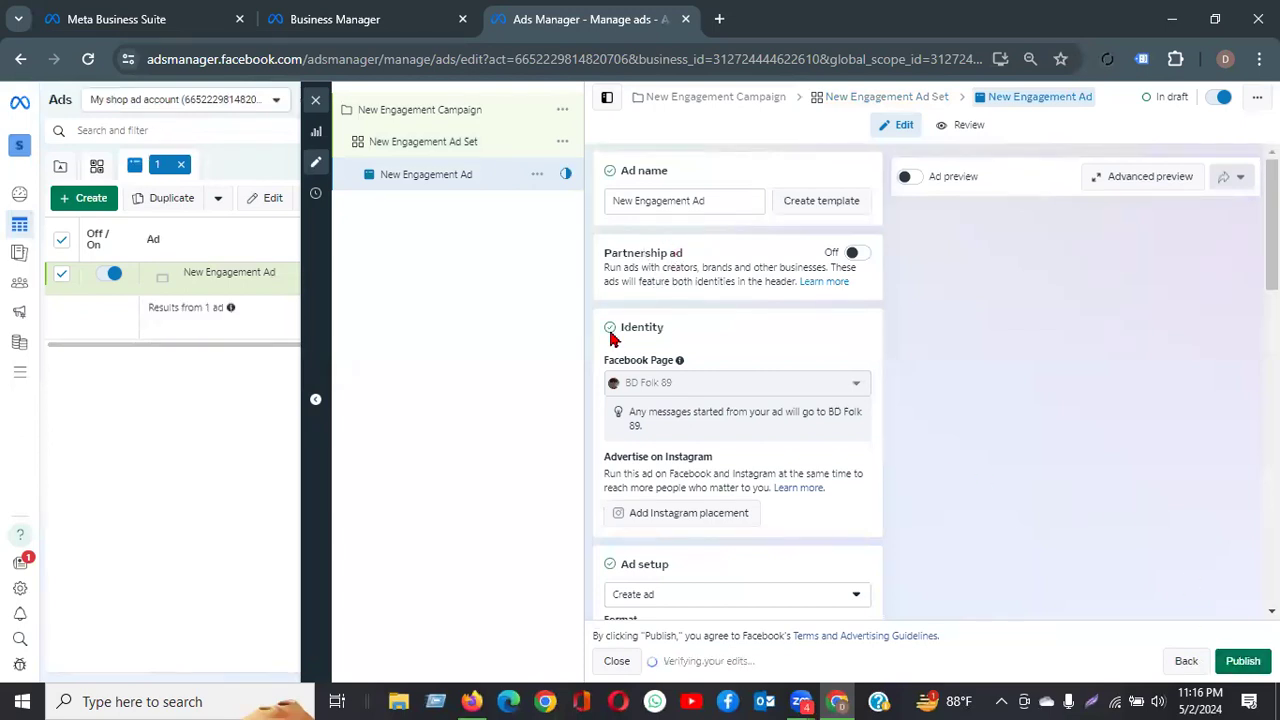
pyautogui.scroll(-2, 680, 352)
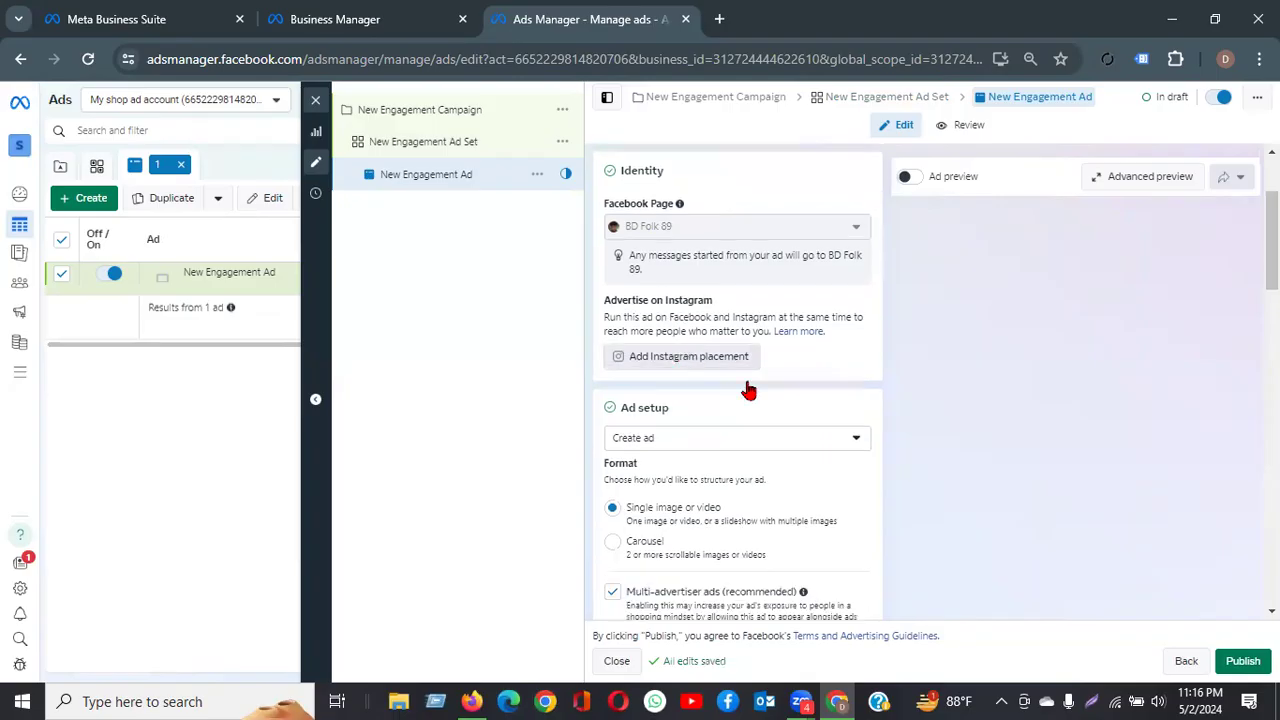
pyautogui.scroll(-2, 803, 432)
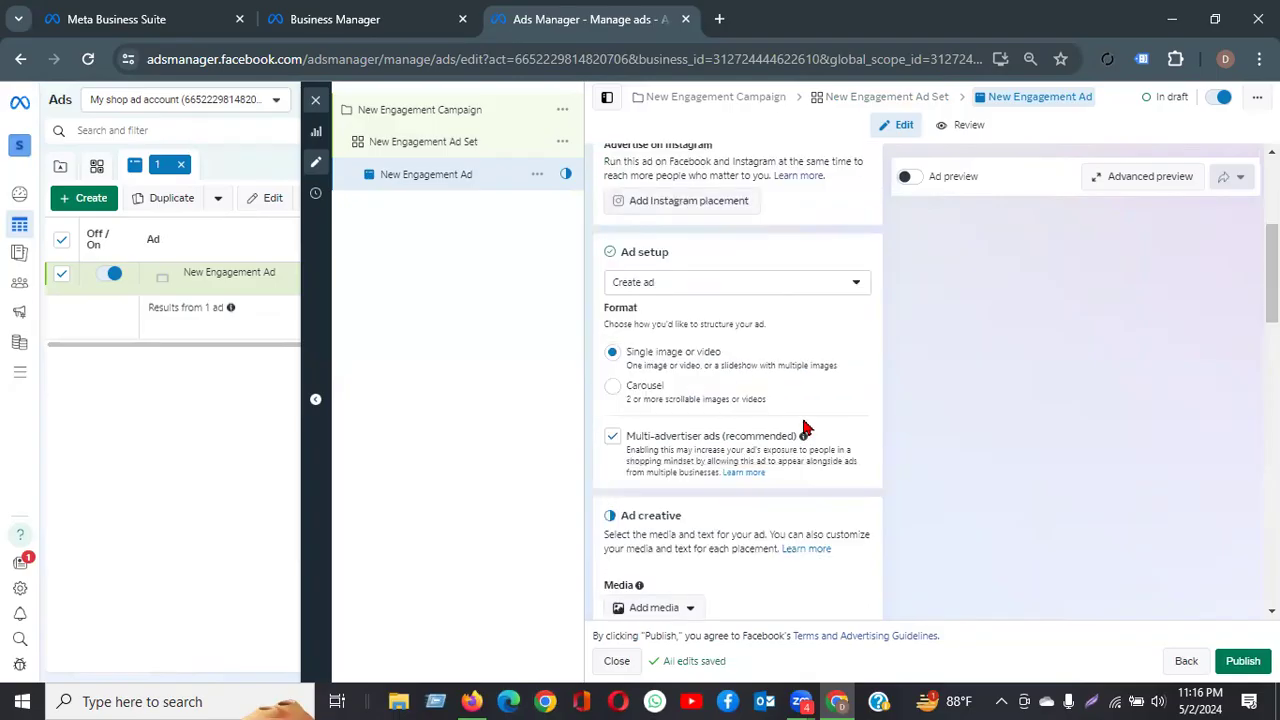
pyautogui.click(907, 176)
# Add the 602 × 602 red handbag image from the BD Folk 89 page as the ad's media, keeping the original crops
pyautogui.scroll(-2, 714, 414)
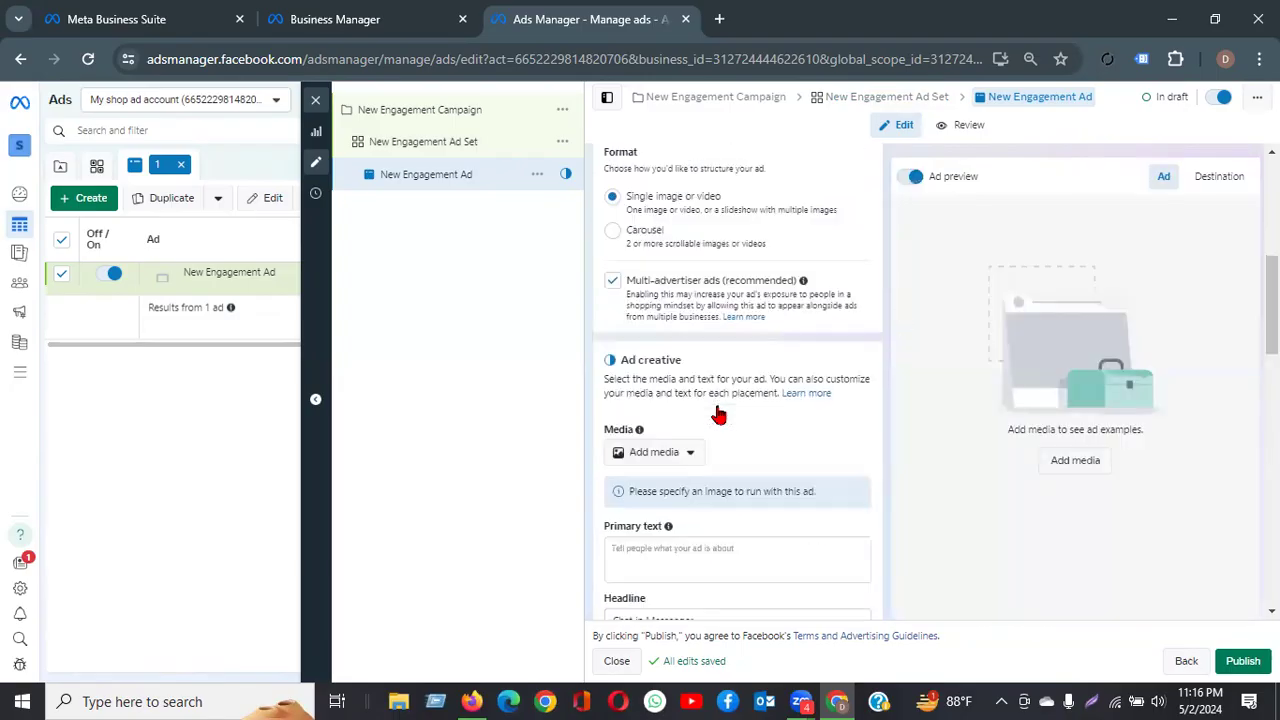
pyautogui.scroll(-2, 790, 372)
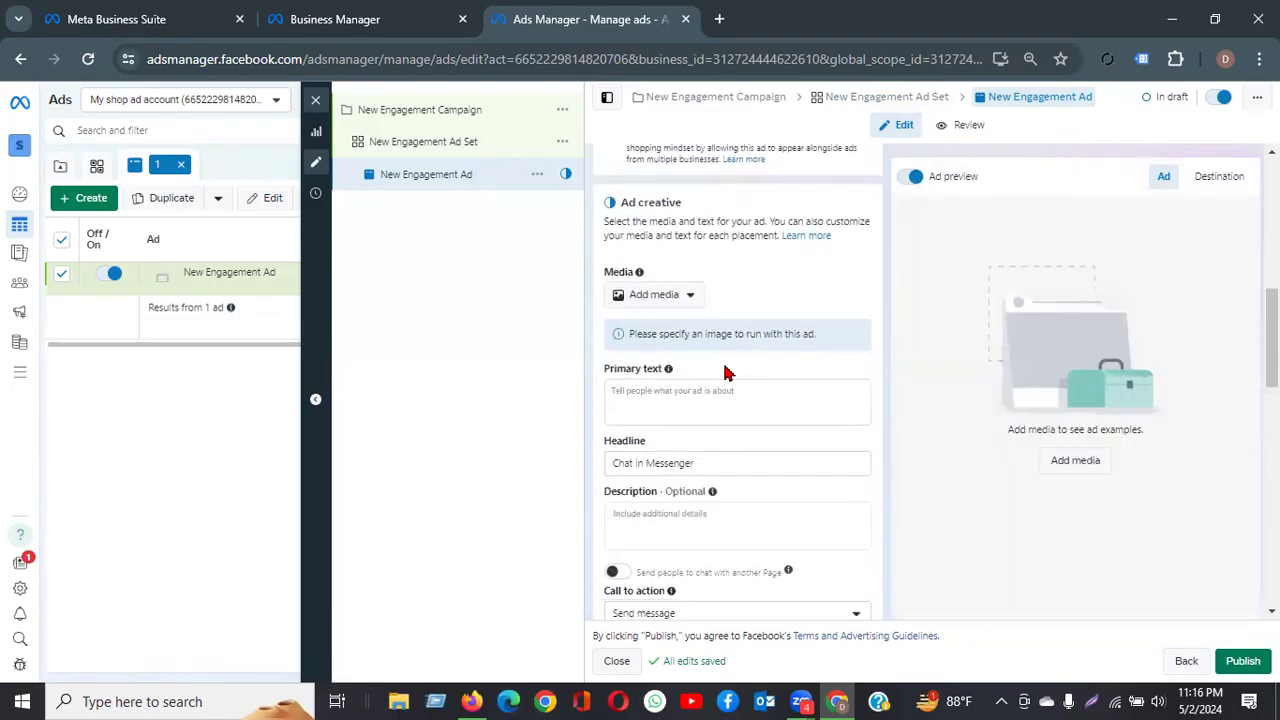
pyautogui.click(654, 295)
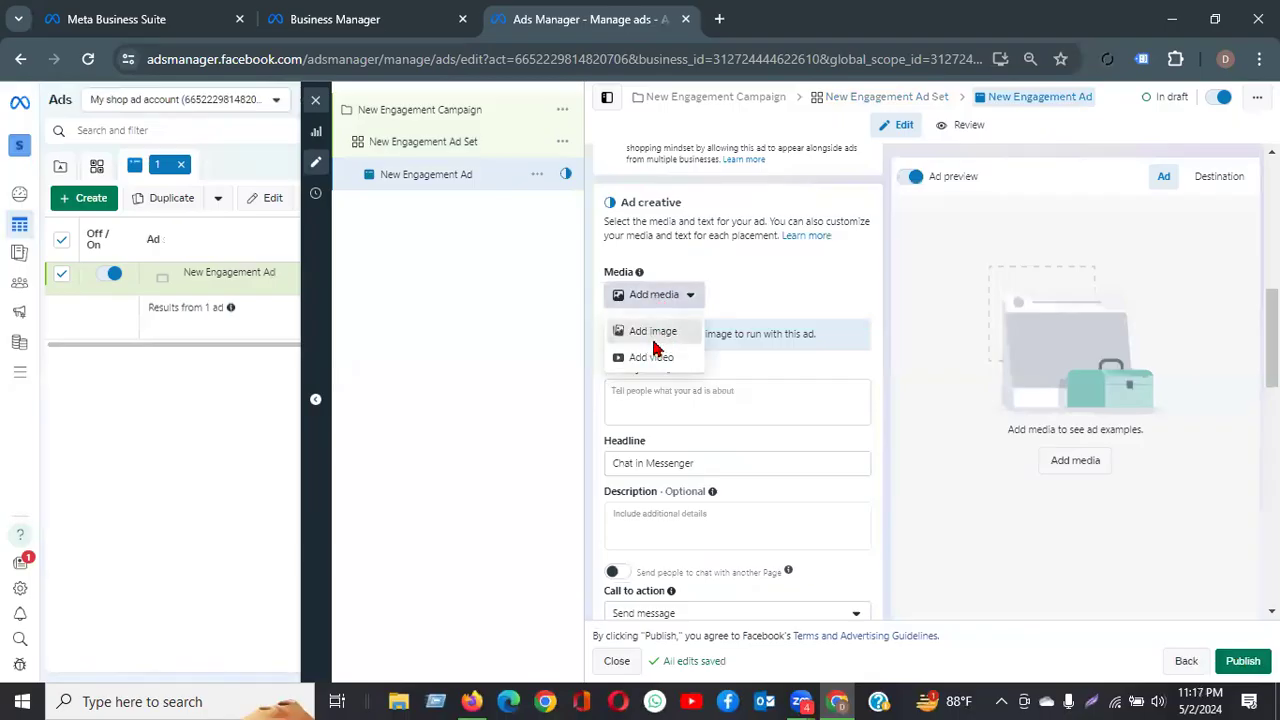
pyautogui.click(663, 342)
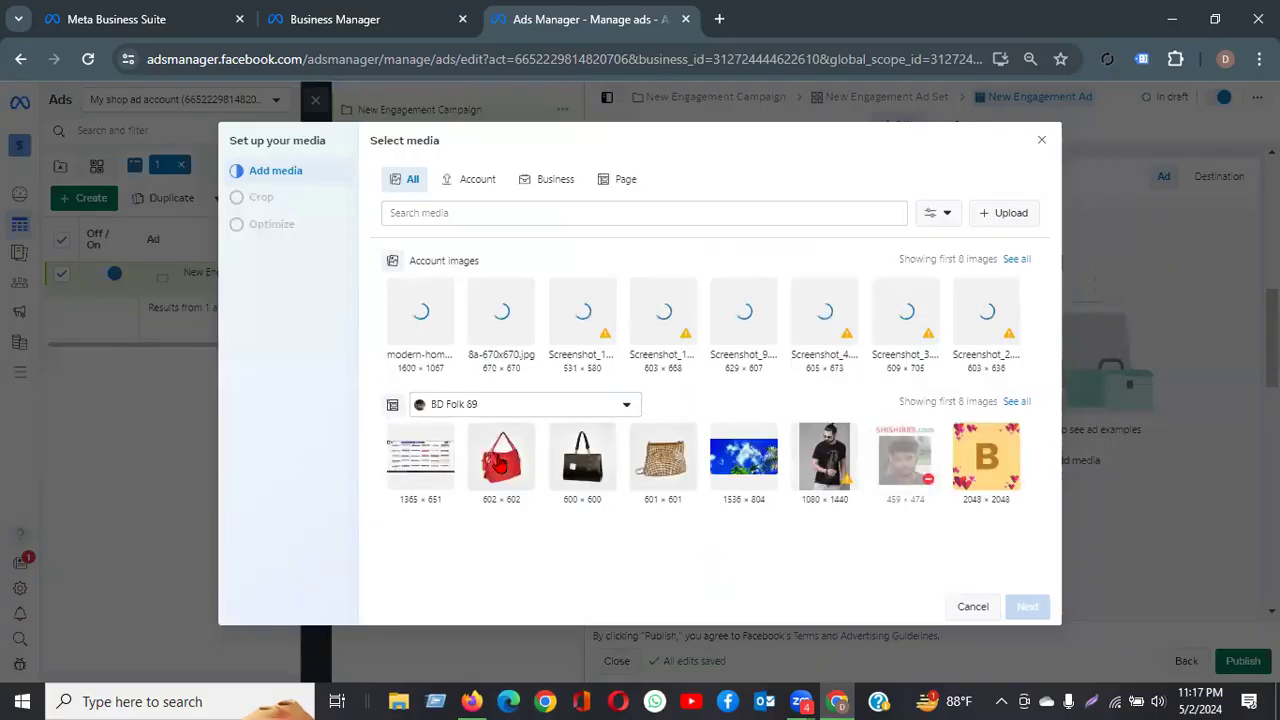
pyautogui.click(500, 462)
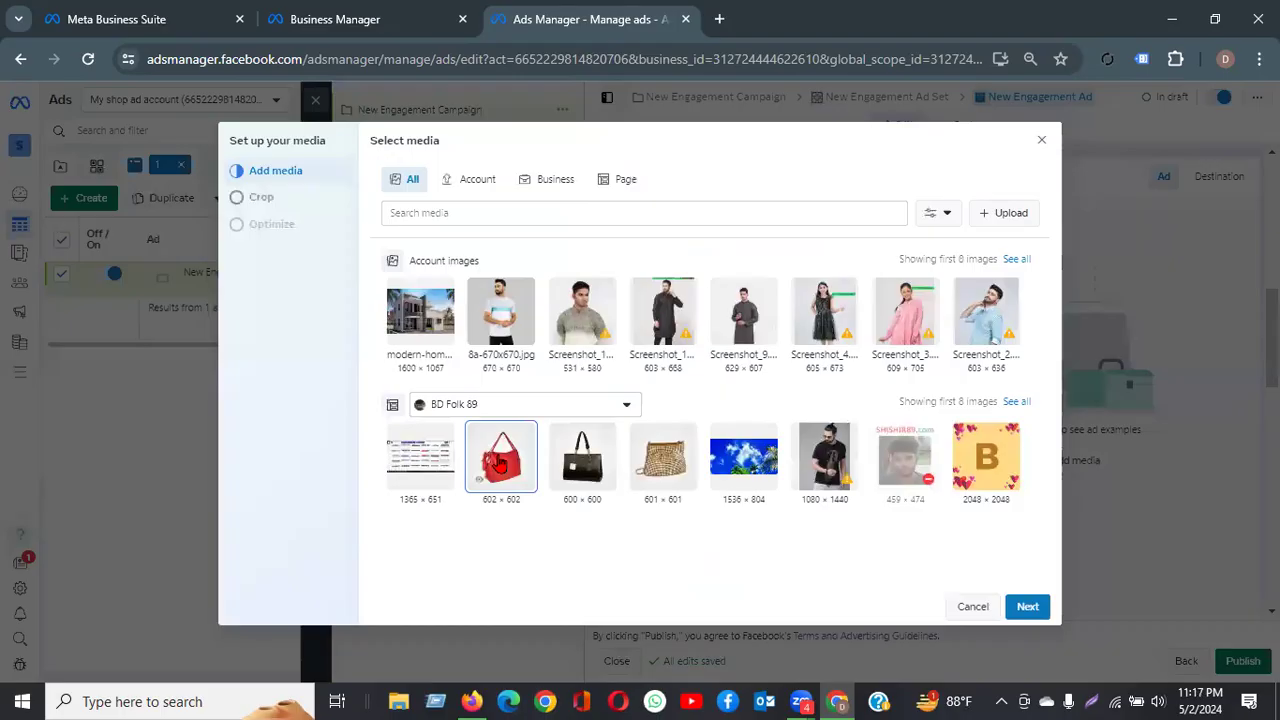
pyautogui.click(1027, 607)
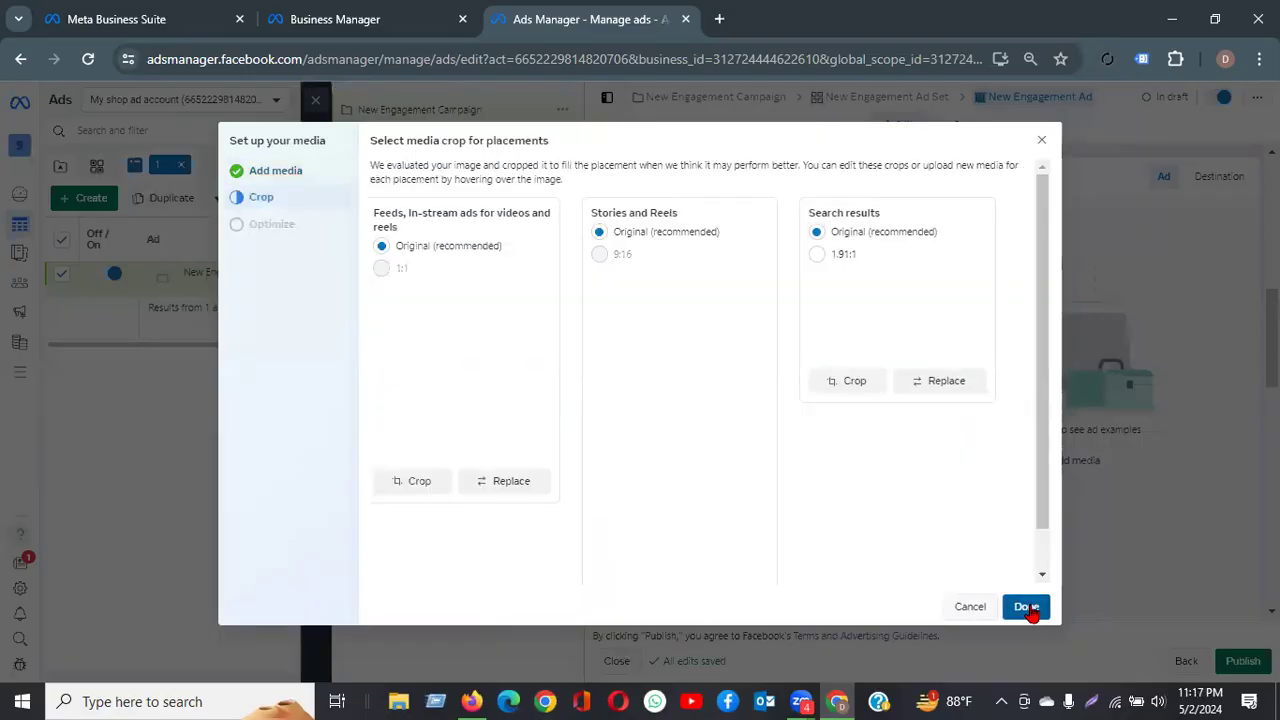
pyautogui.click(1027, 607)
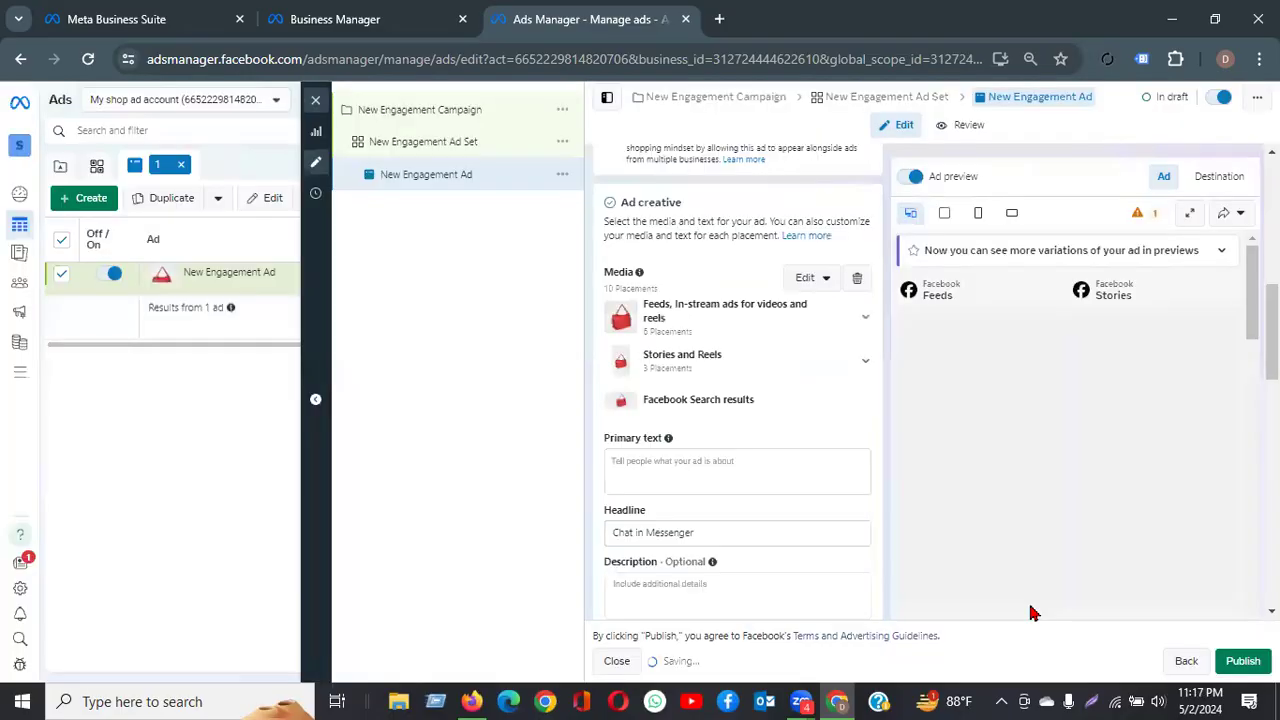
# Enter "Orginal Bag from China" as the first line of the ad's primary text
pyautogui.click(662, 486)
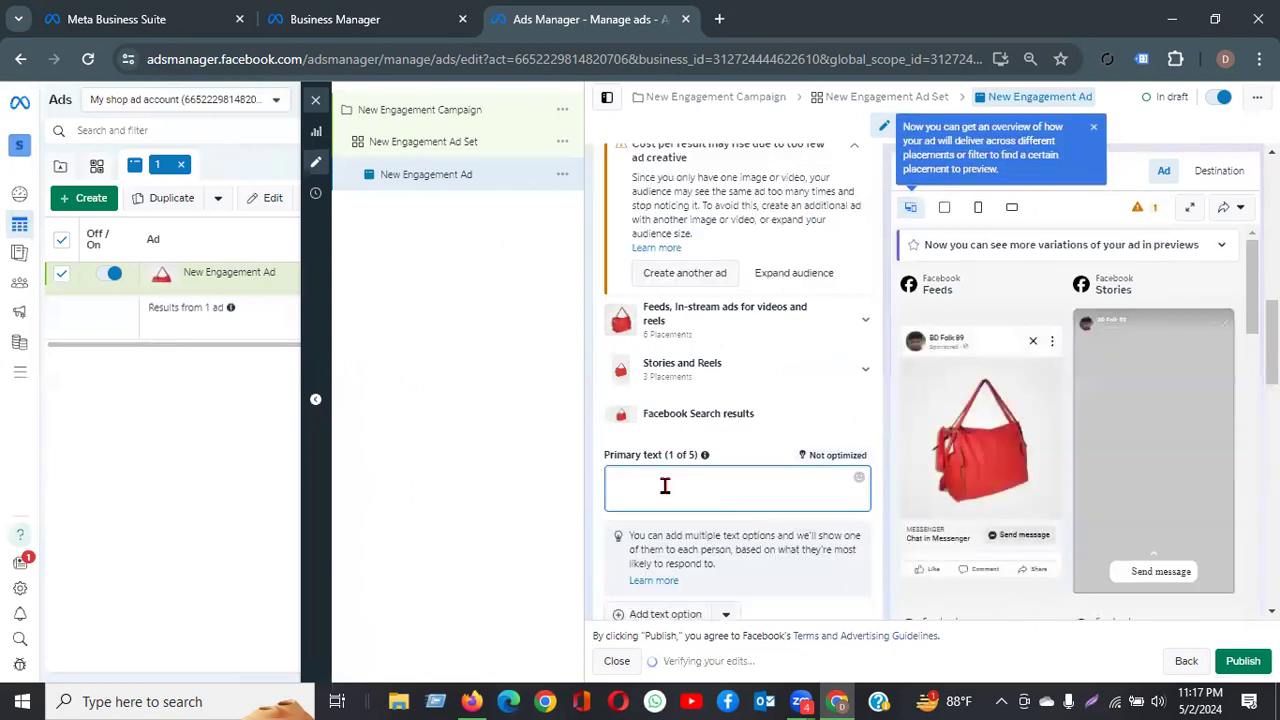
pyautogui.write('DD')
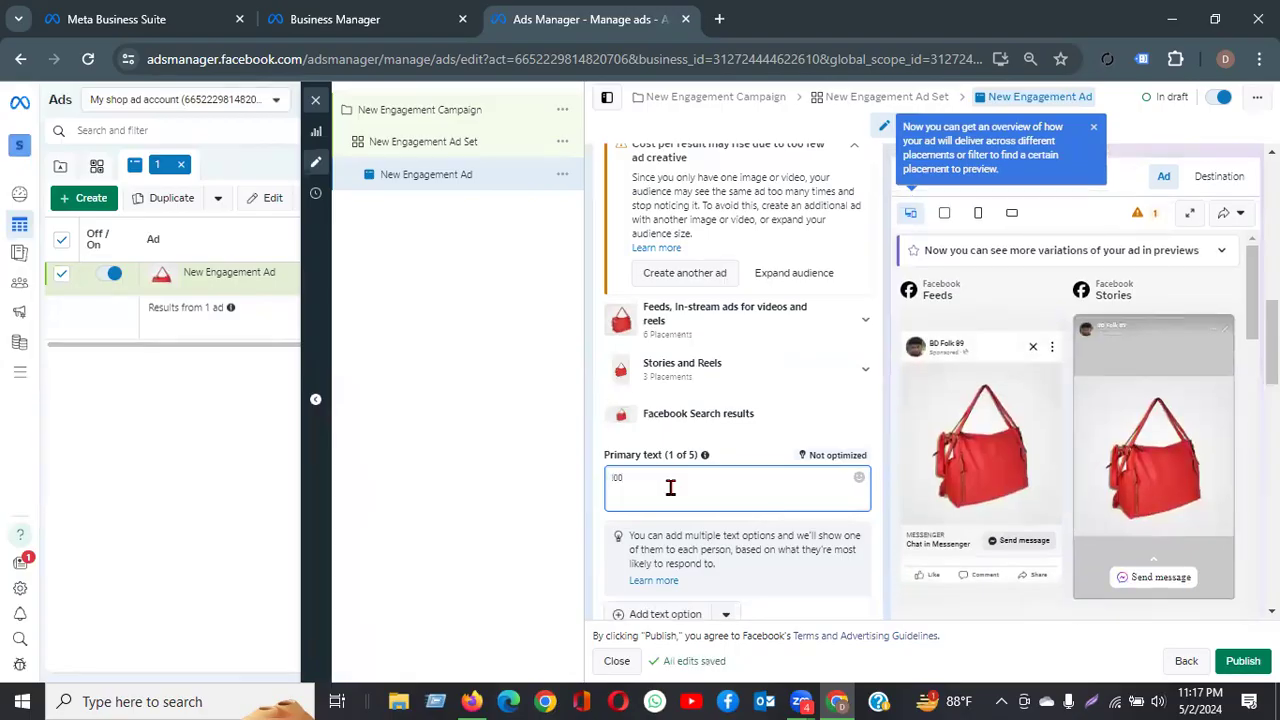
pyautogui.press('BackSpace')
pyautogui.press('BackSpace')
pyautogui.press('BackSpace')
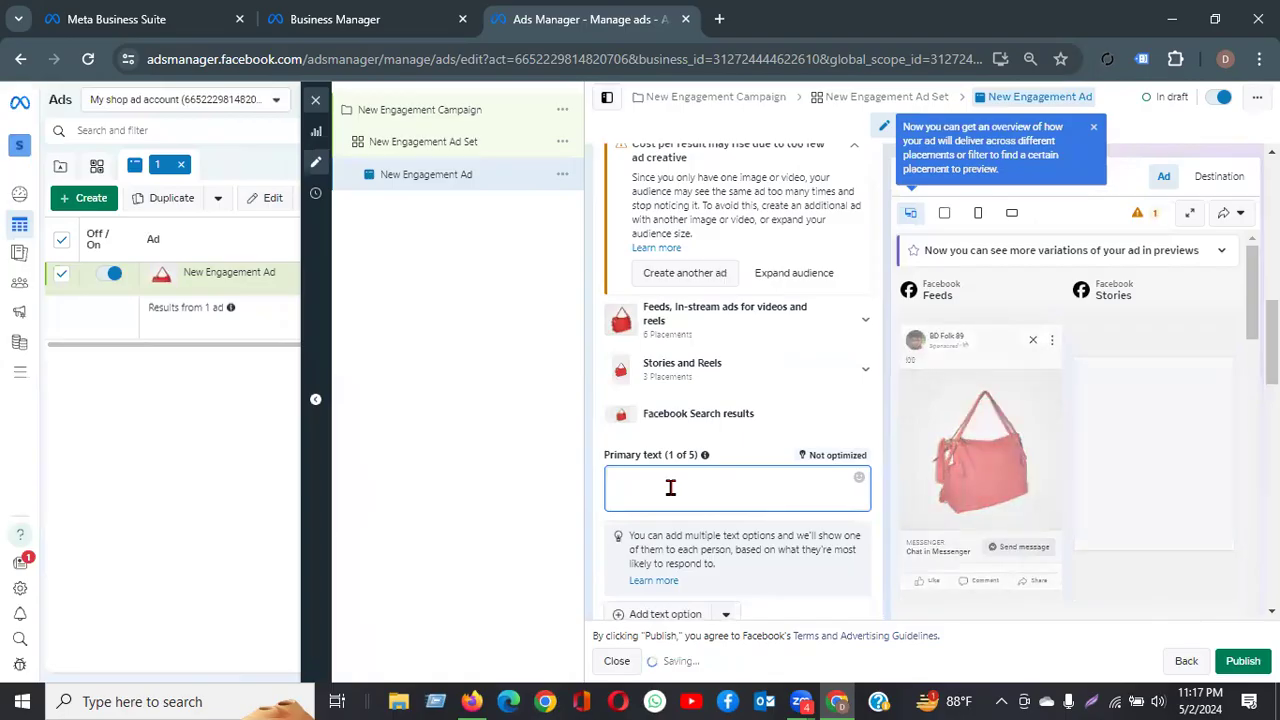
pyautogui.write('Orginal')
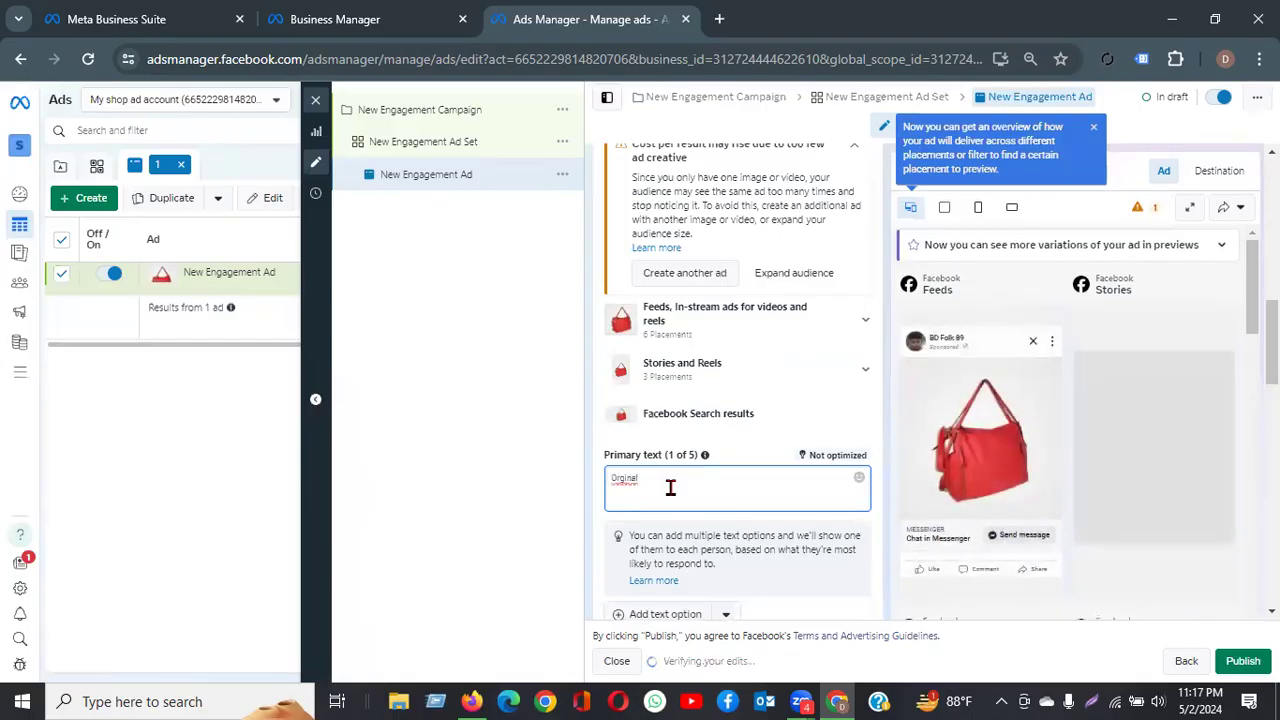
pyautogui.press('BackSpace')
pyautogui.press('BackSpace')
pyautogui.press('BackSpace')
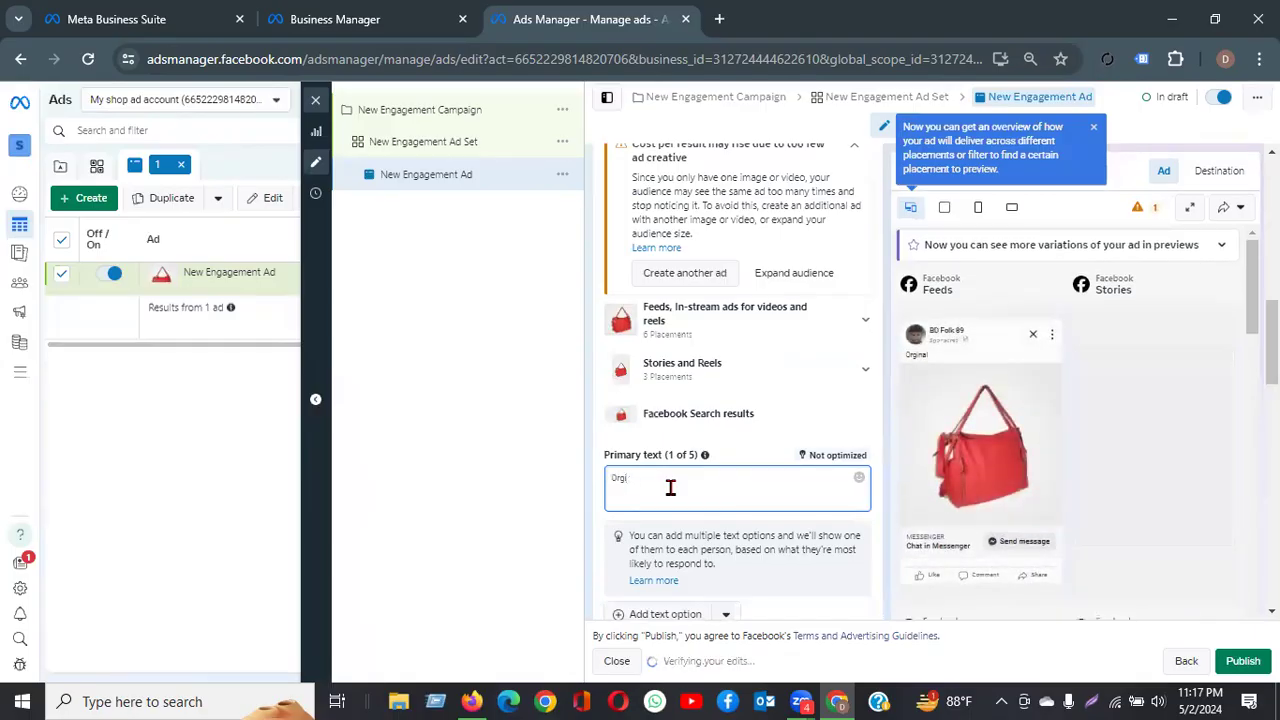
pyautogui.write('nal')
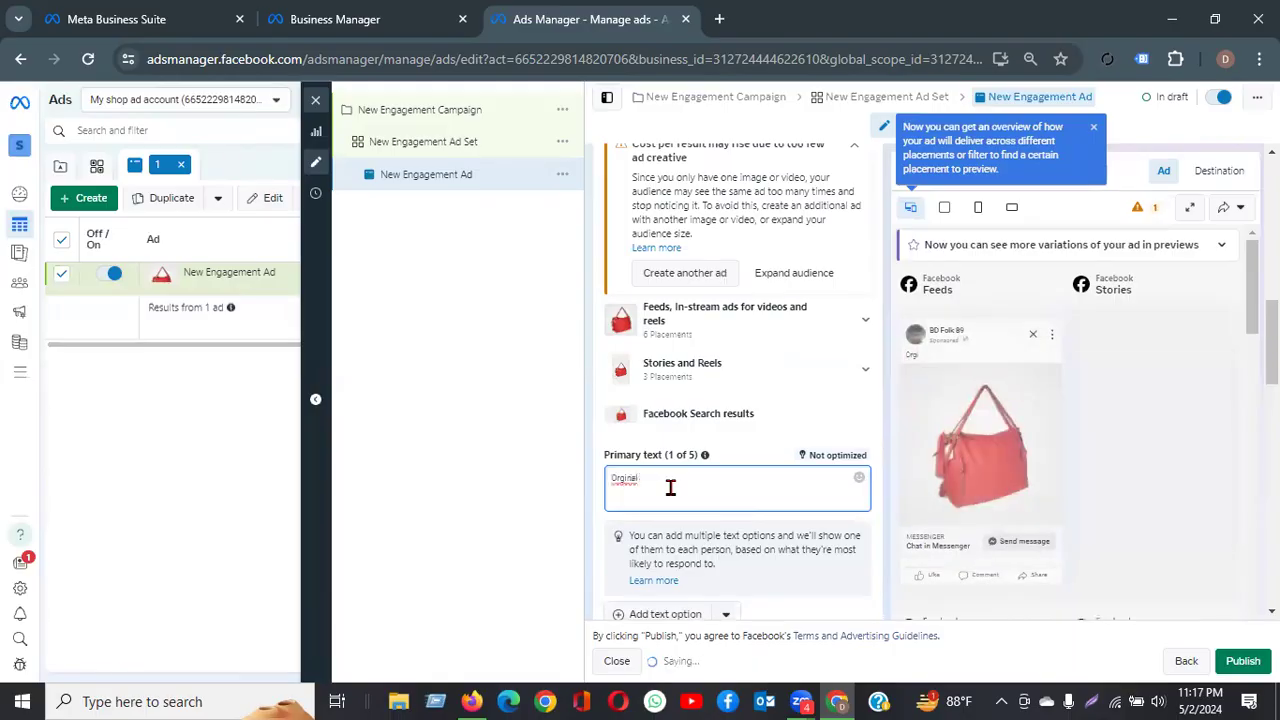
pyautogui.write(' Bag (rom China')
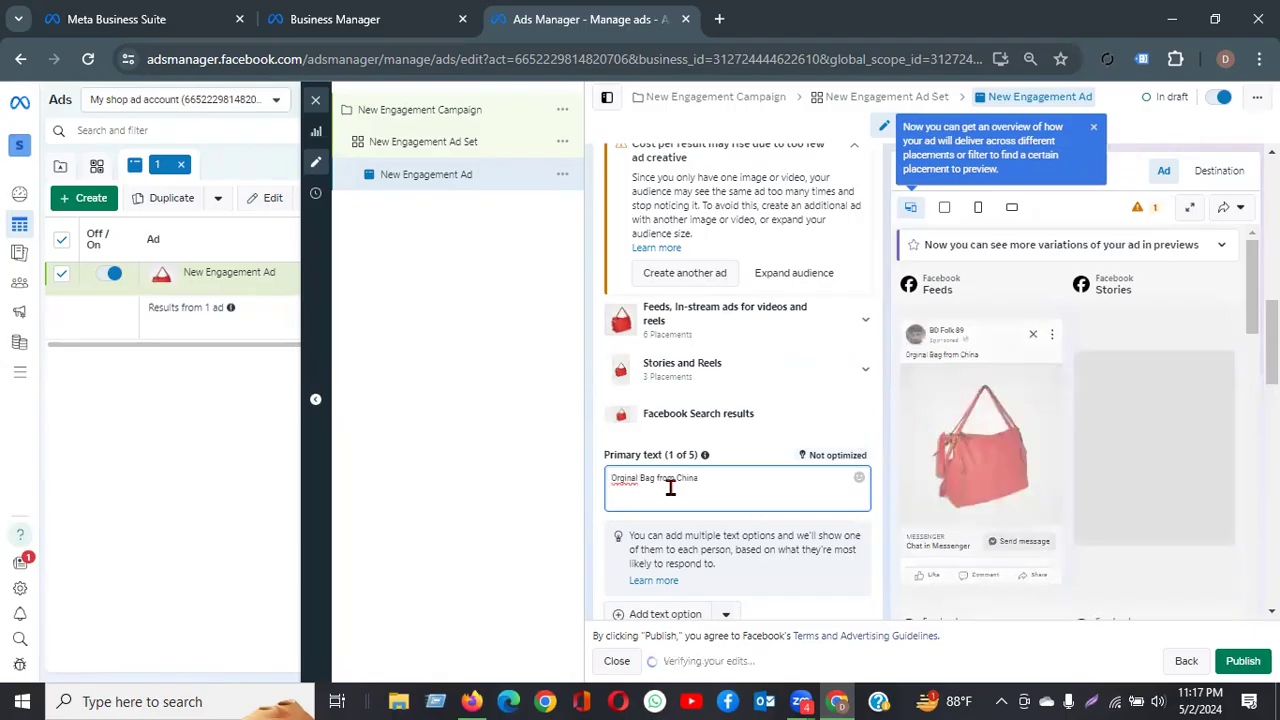
# Add the lines "Cash on delivery" and "20% Discount" to the primary text
pyautogui.press('Return')
pyautogui.write('Cash')
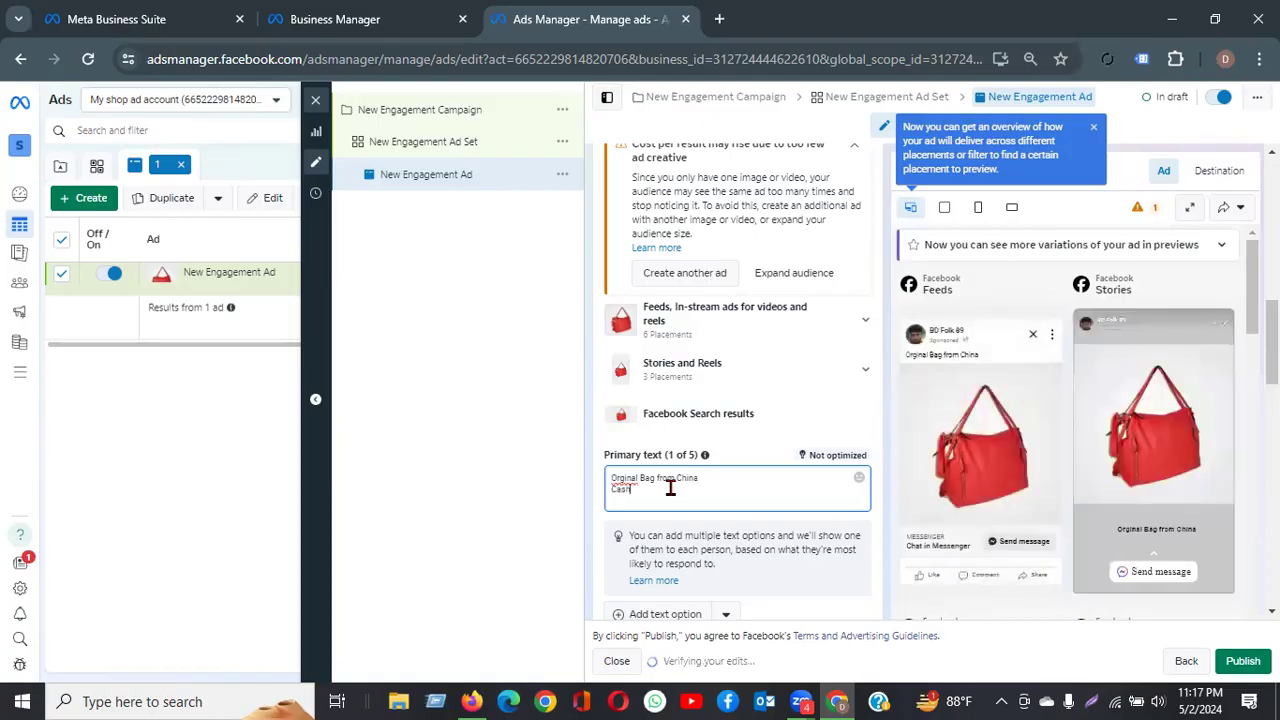
pyautogui.write(' on delivery')
pyautogui.press('Return')
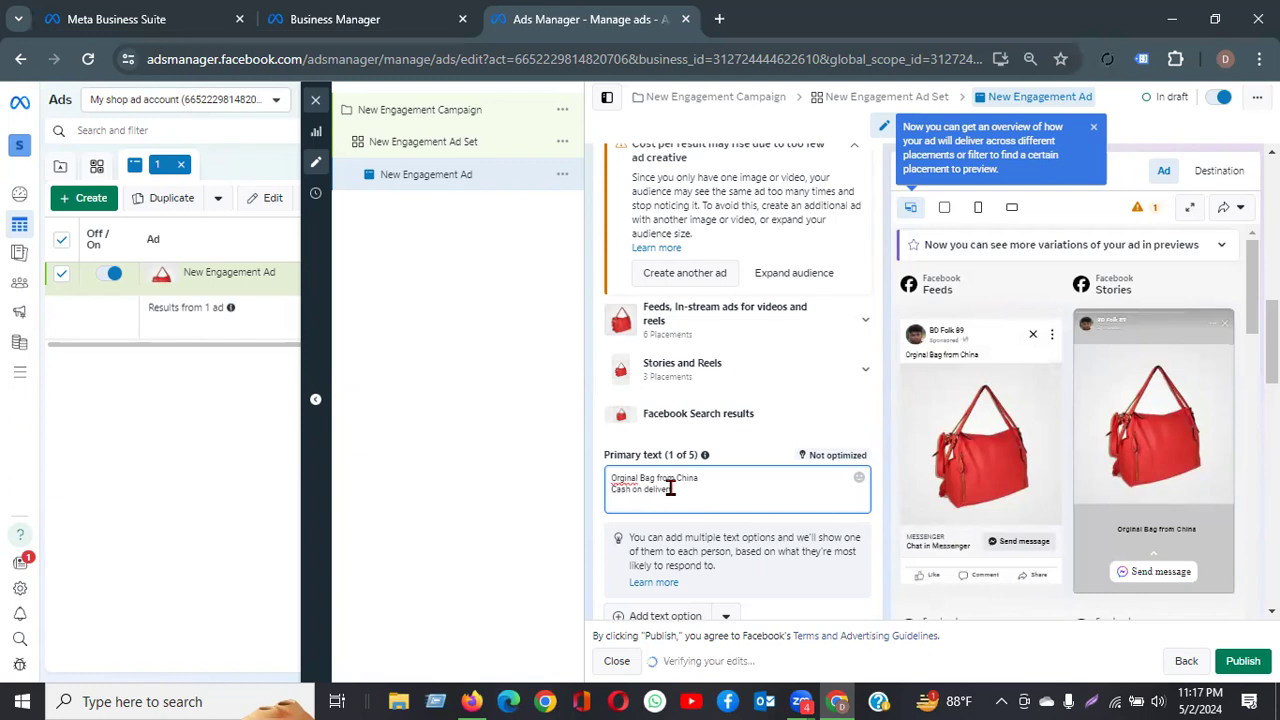
pyautogui.write('20')
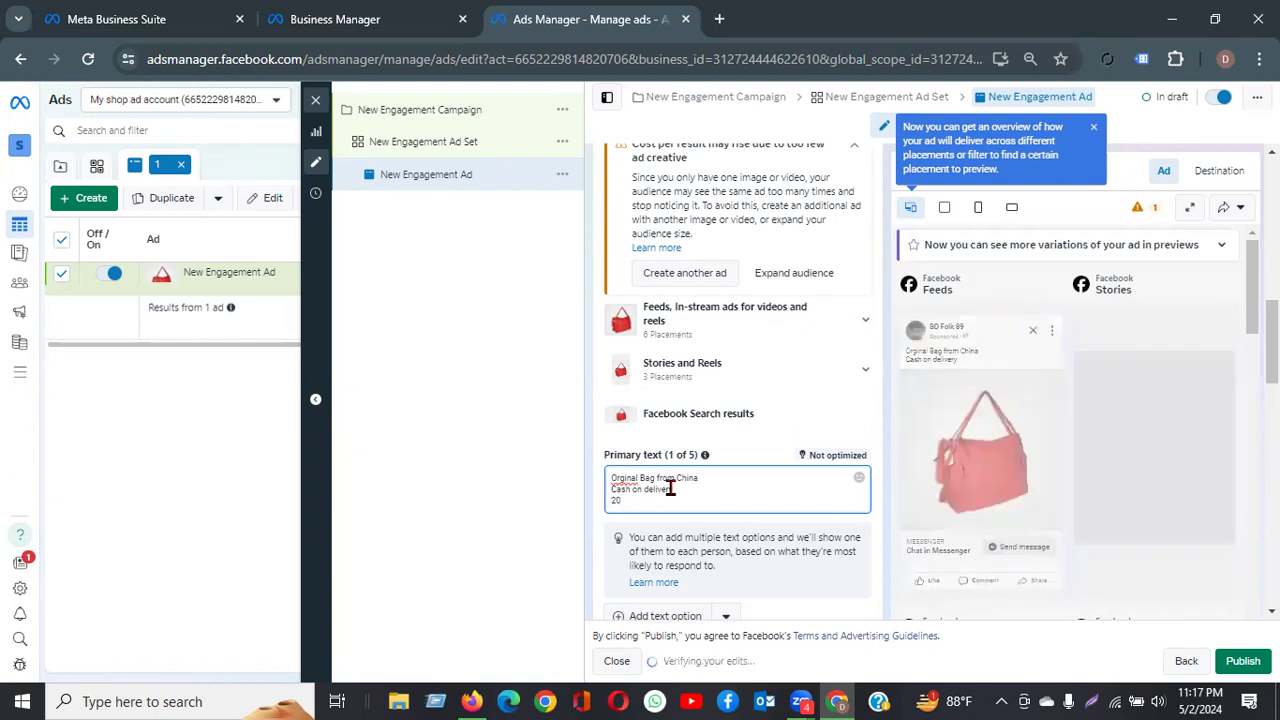
pyautogui.write('% Discou')
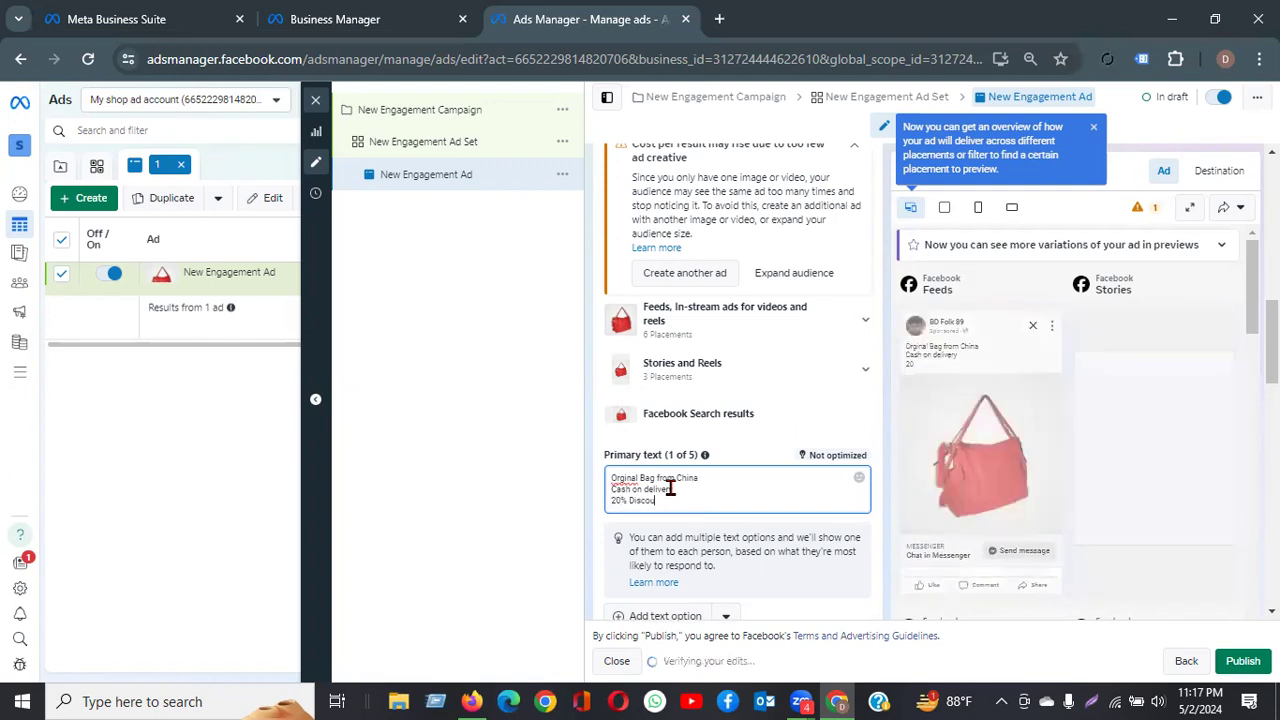
pyautogui.write('nt')
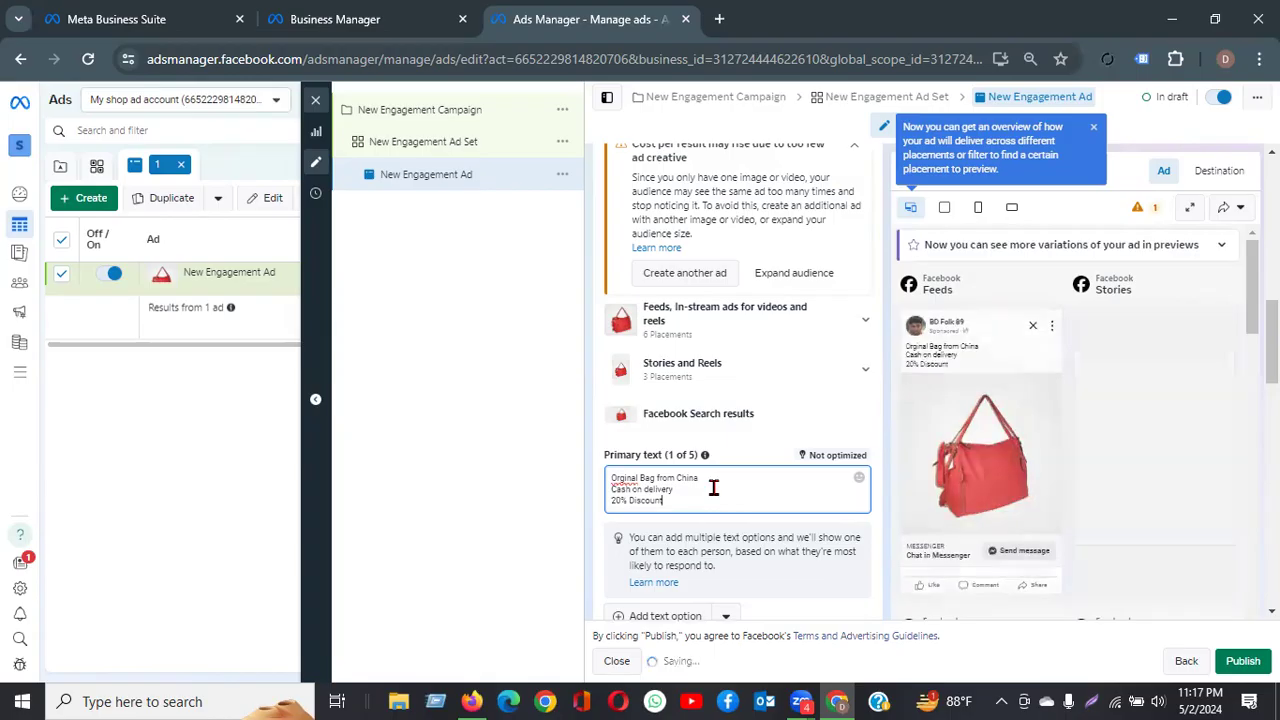
# Replace the ad's headline with "Letest Chin Bag" and dismiss the cost per result notice under the media
pyautogui.scroll(-2, 713, 487)
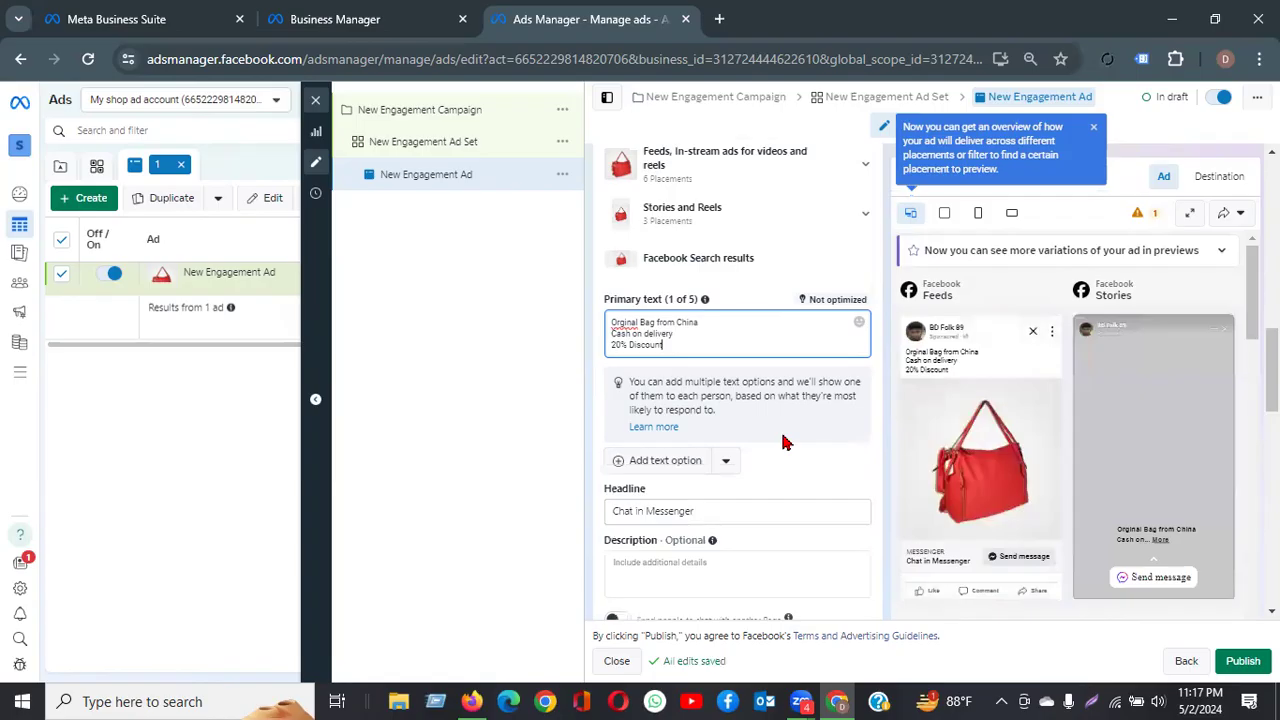
pyautogui.scroll(2, 784, 442)
pyautogui.moveTo(700, 356); pyautogui.dragTo(560, 360)
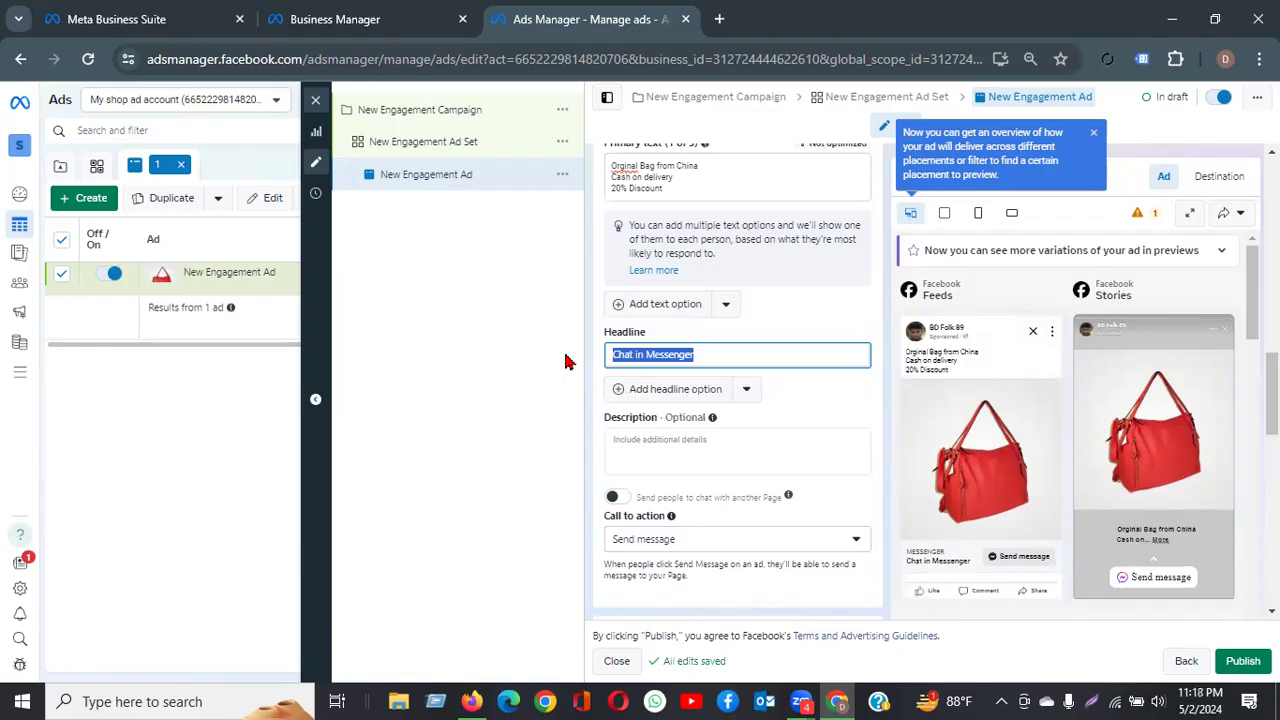
pyautogui.write('Letest Chi')
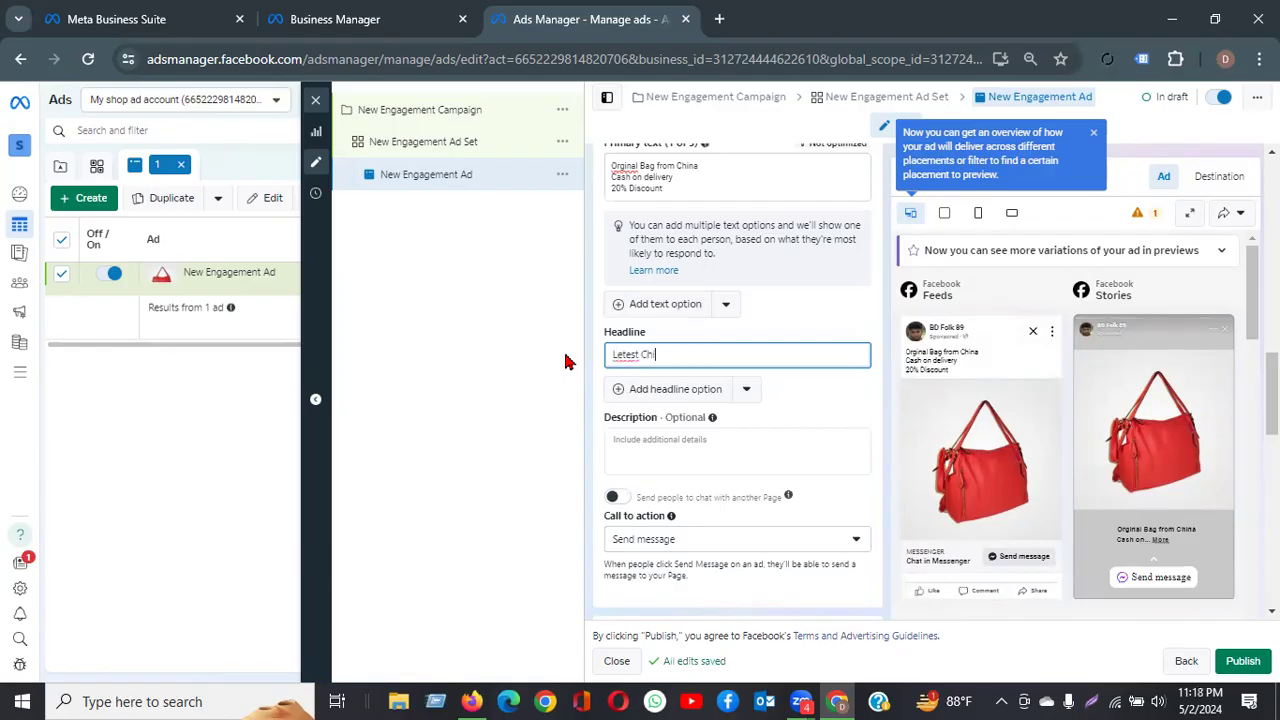
pyautogui.write('n Bag')
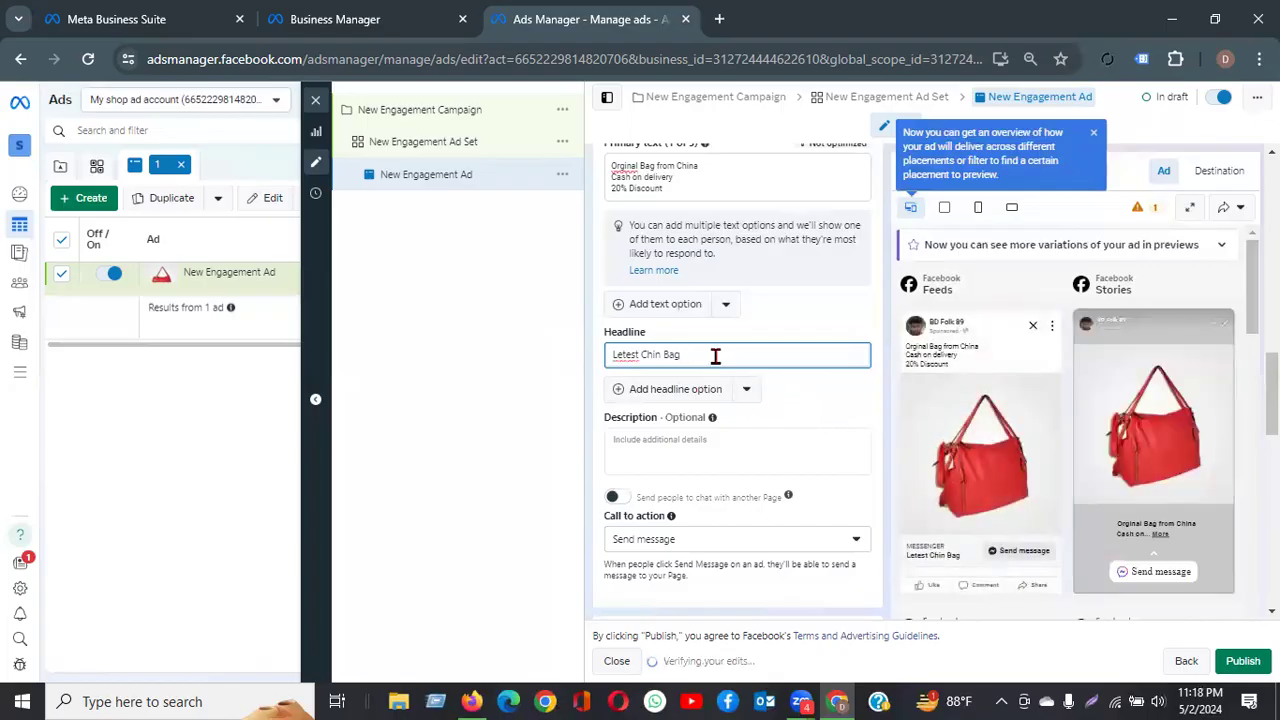
pyautogui.scroll(5, 715, 356)
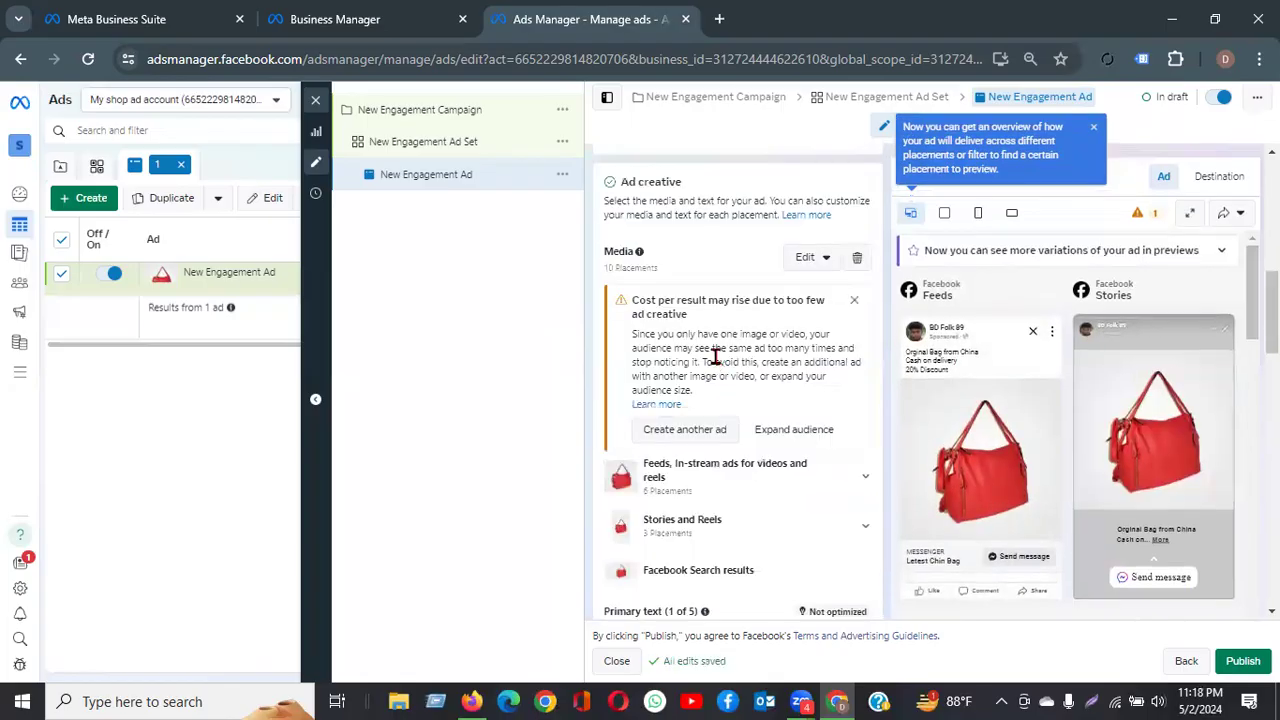
pyautogui.click(853, 305)
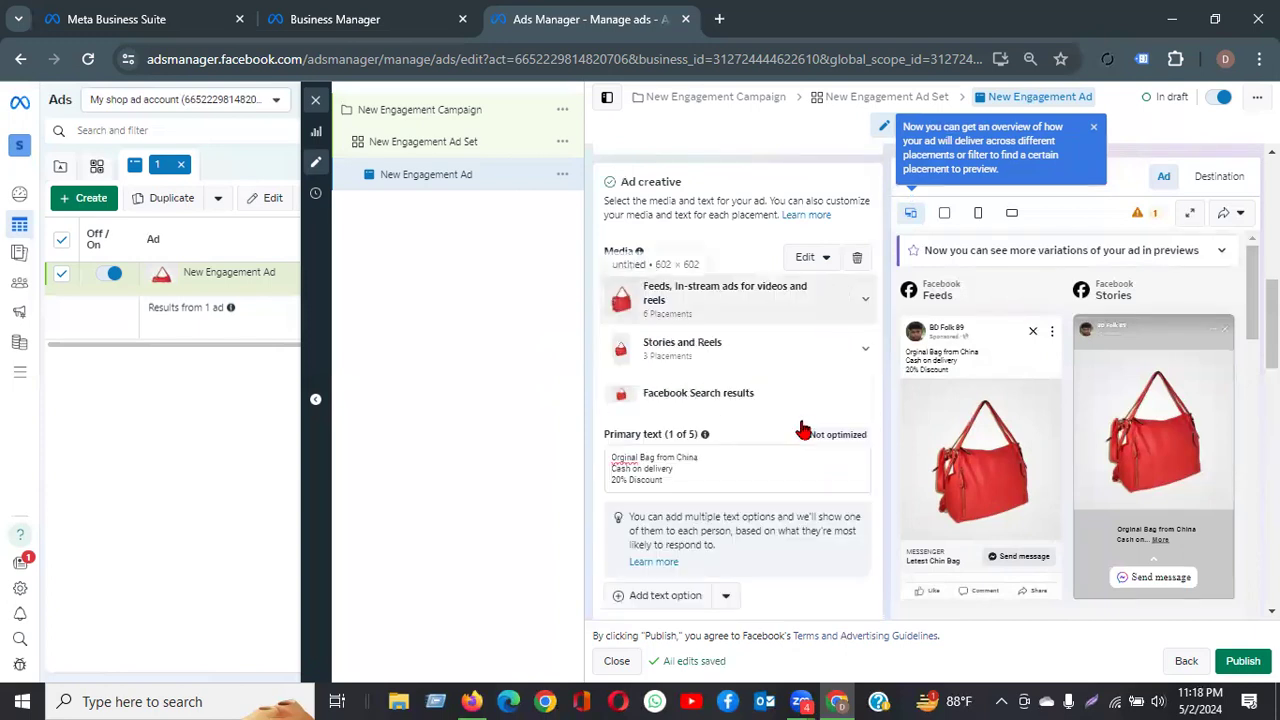
# Review the empty description field, the ad preview and the call to action options, keeping Send message
pyautogui.scroll(-3, 806, 431)
pyautogui.scroll(-2, 806, 431)
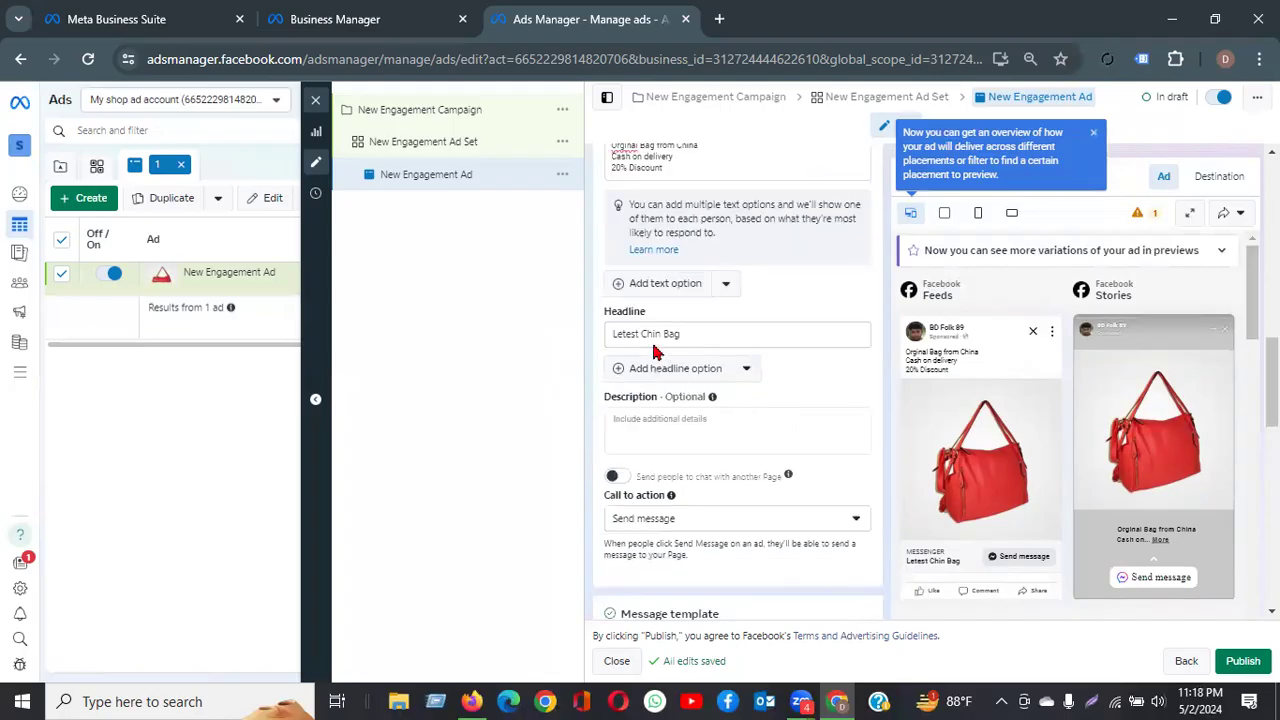
pyautogui.click(669, 431)
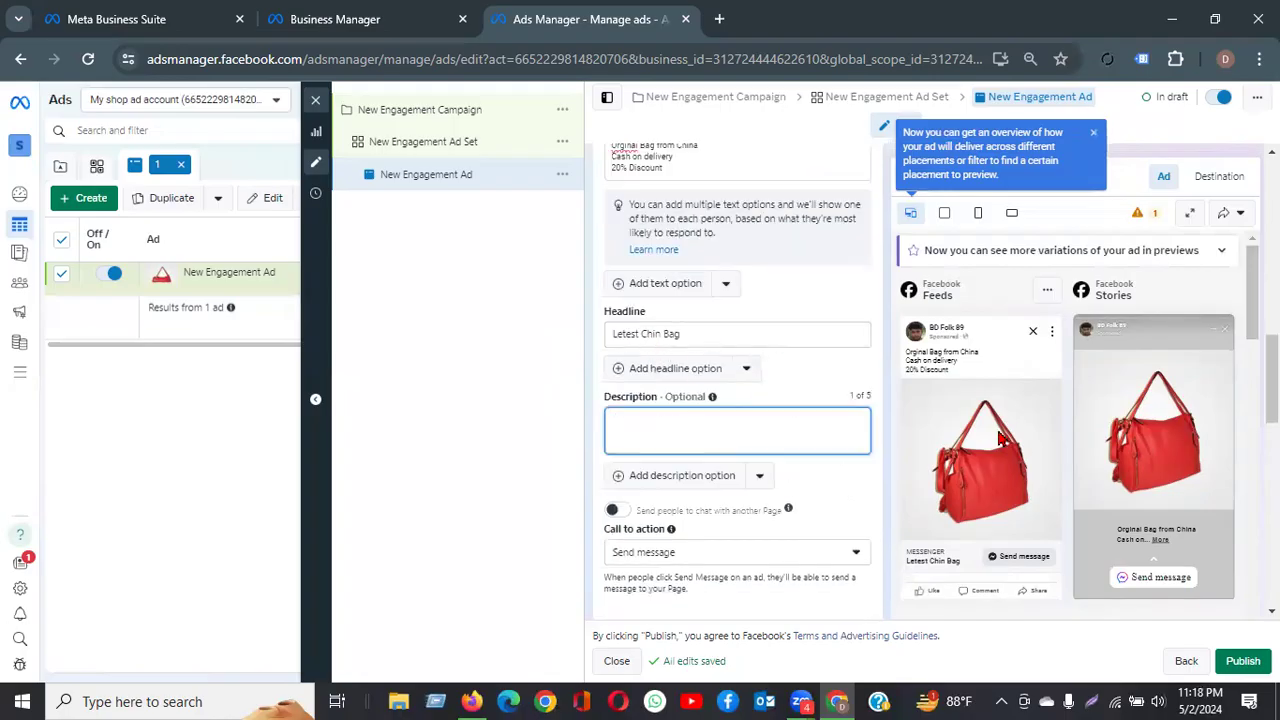
pyautogui.scroll(-2, 803, 432)
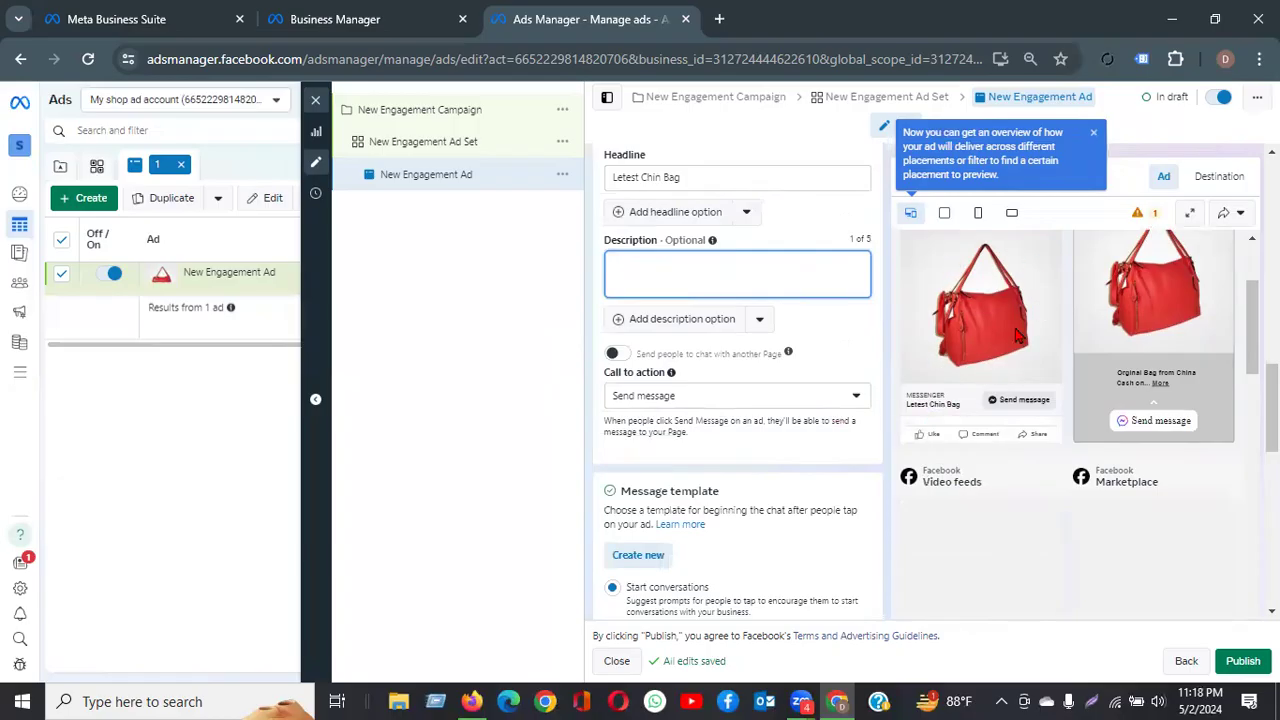
pyautogui.scroll(2, 1040, 385)
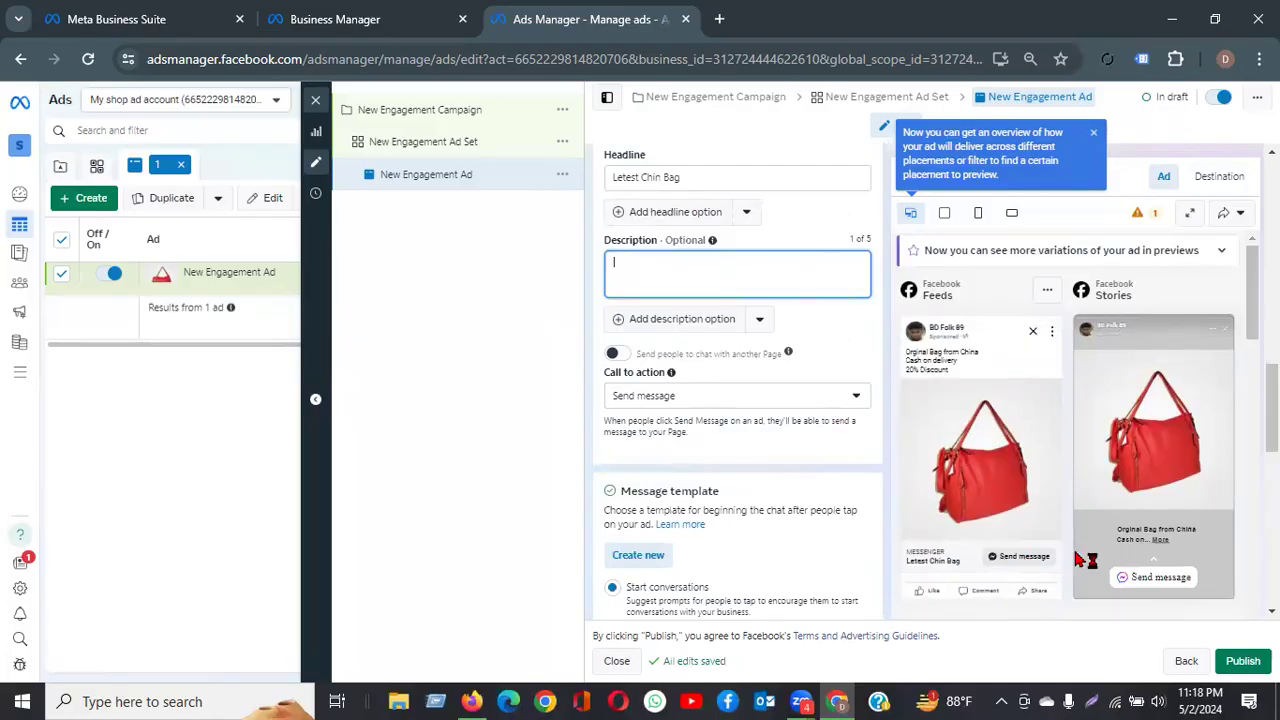
pyautogui.click(689, 397)
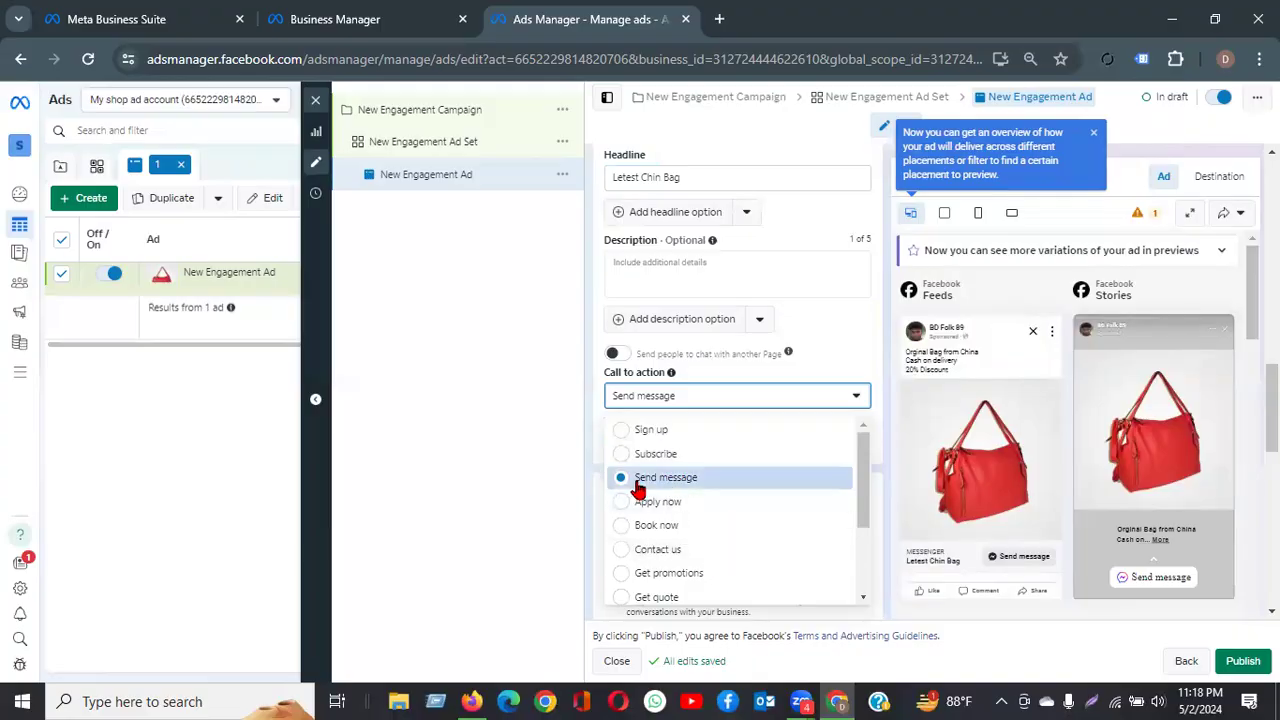
pyautogui.click(490, 471)
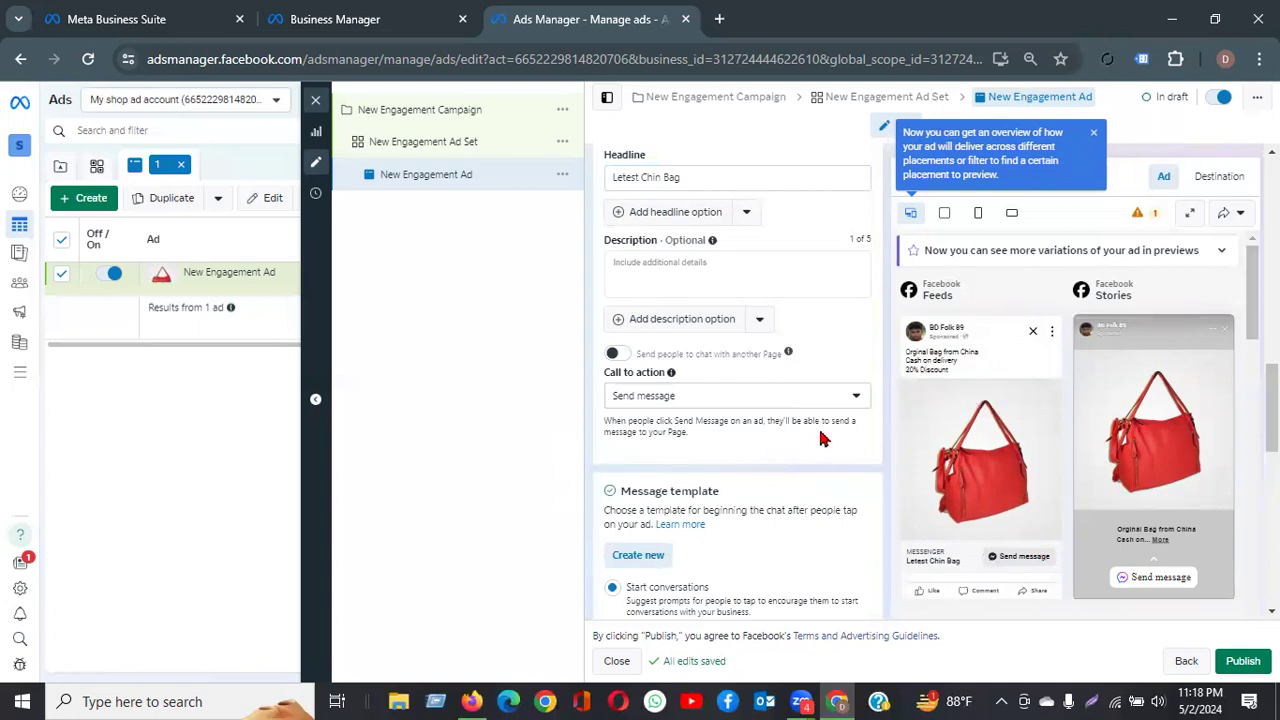
# Edit the Start conversations message template so the greeting text after the customer's name reads "how can I help you?"
pyautogui.scroll(-3, 820, 440)
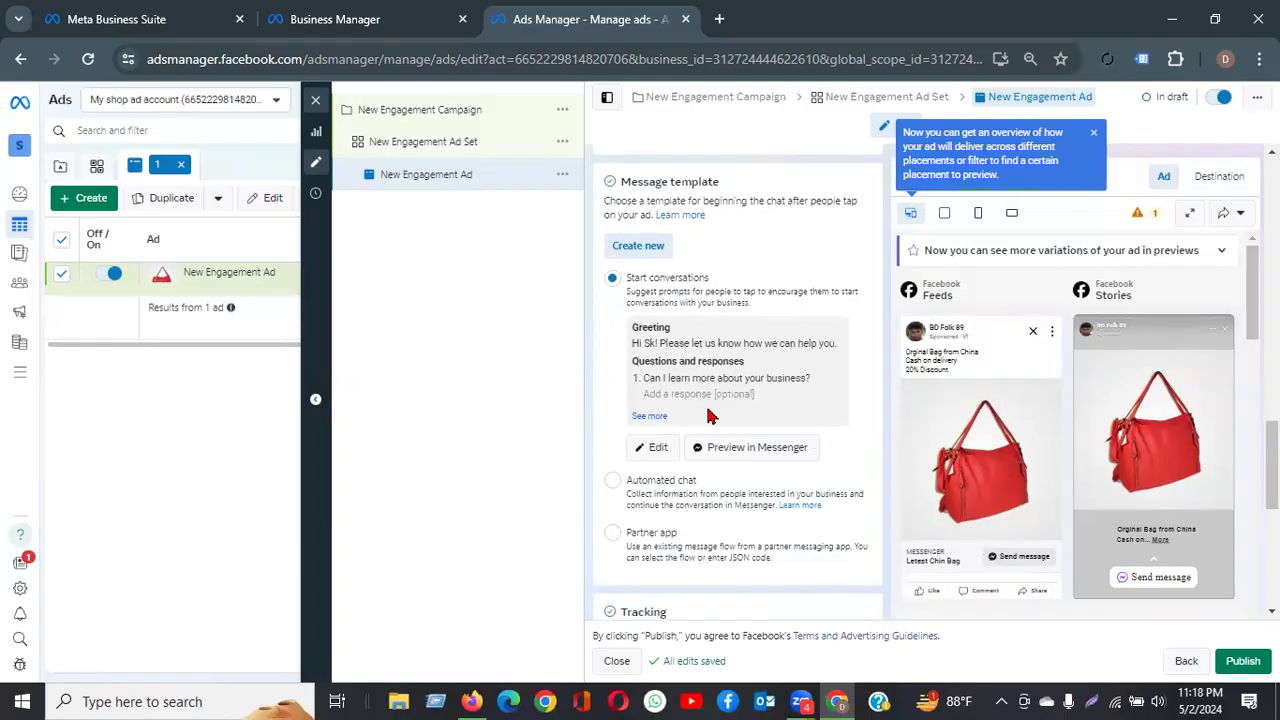
pyautogui.scroll(2, 730, 398)
pyautogui.moveTo(631, 335); pyautogui.dragTo(760, 340)
pyautogui.scroll(-2, 768, 400)
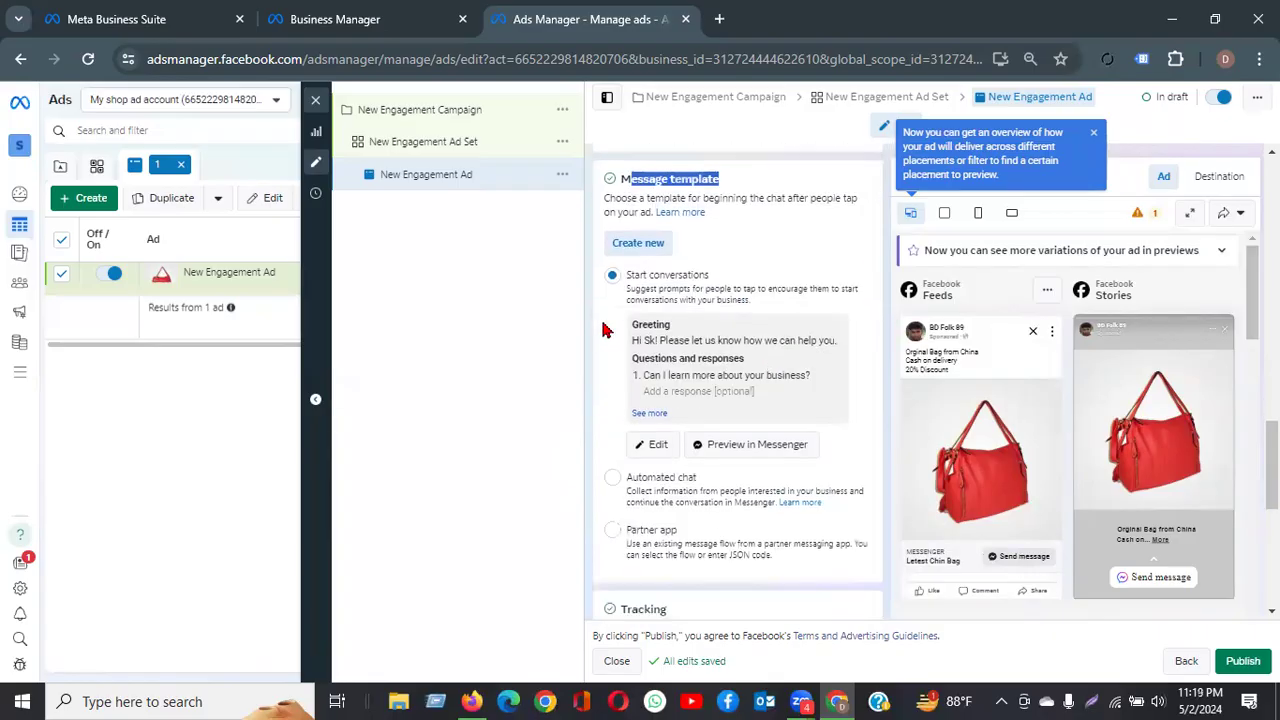
pyautogui.doubleClick(644, 322)
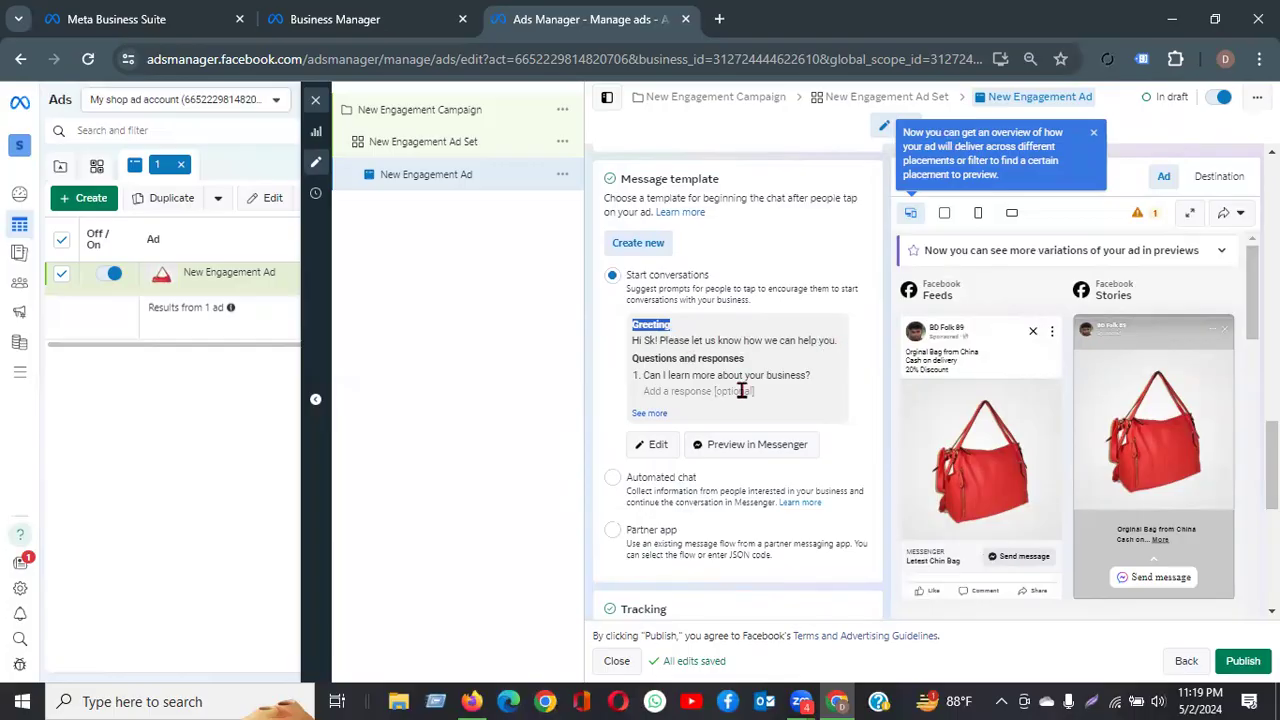
pyautogui.click(657, 446)
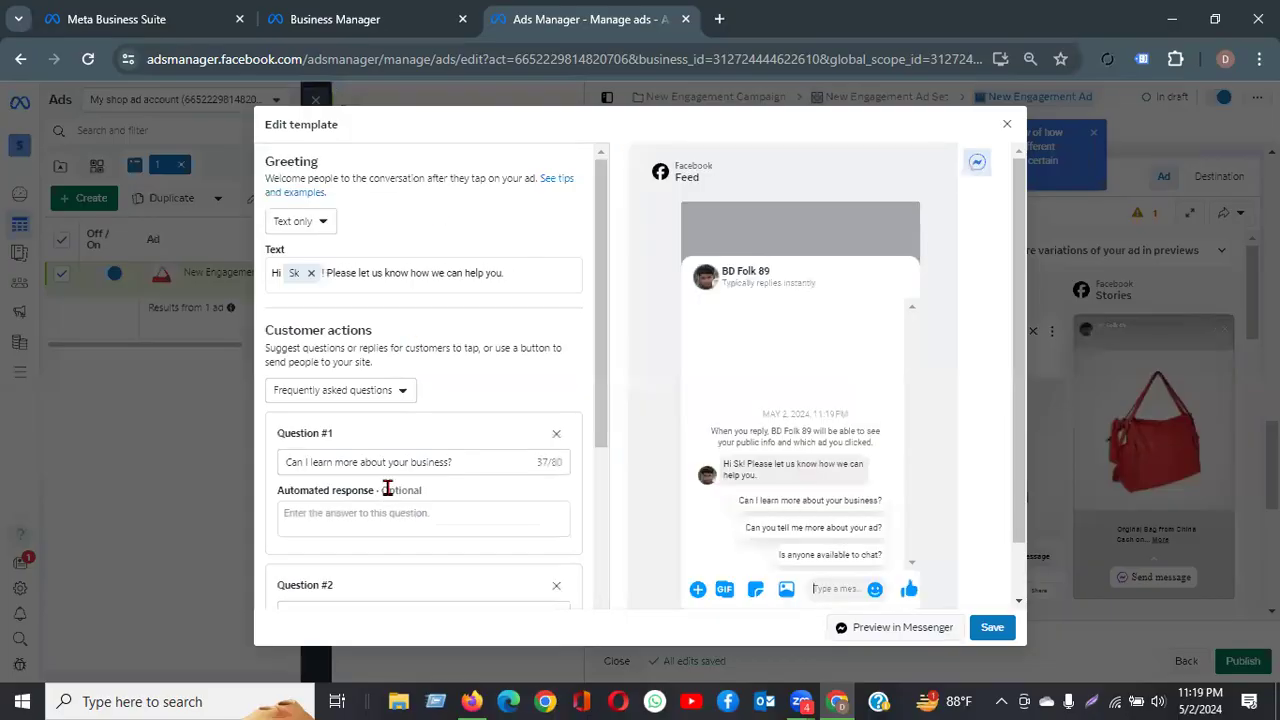
pyautogui.moveTo(456, 462); pyautogui.dragTo(418, 442)
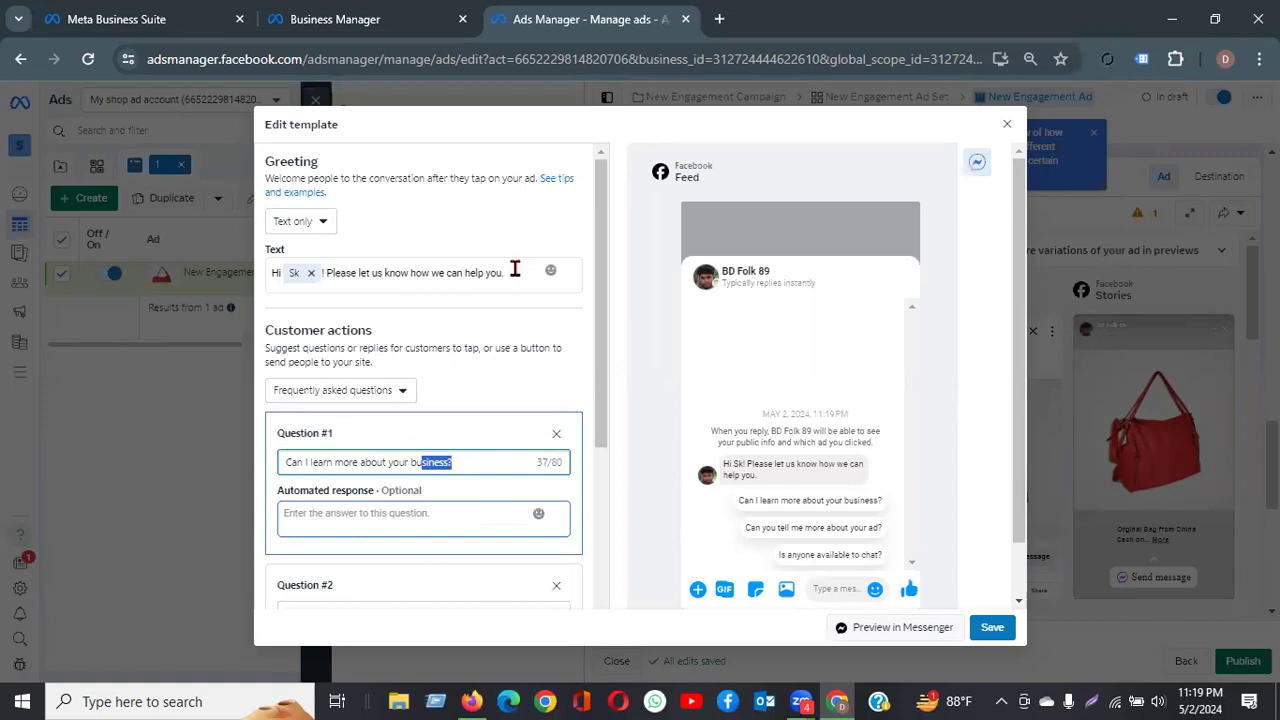
pyautogui.moveTo(512, 271); pyautogui.dragTo(327, 272)
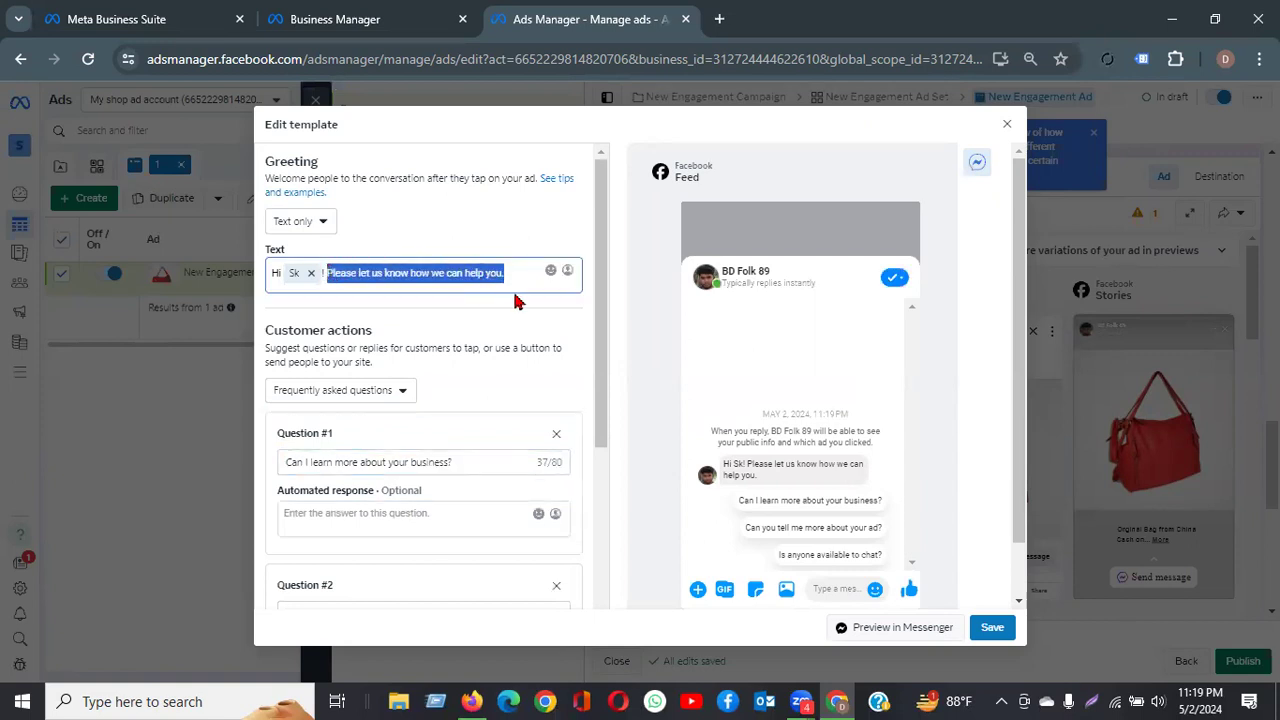
pyautogui.write('how')
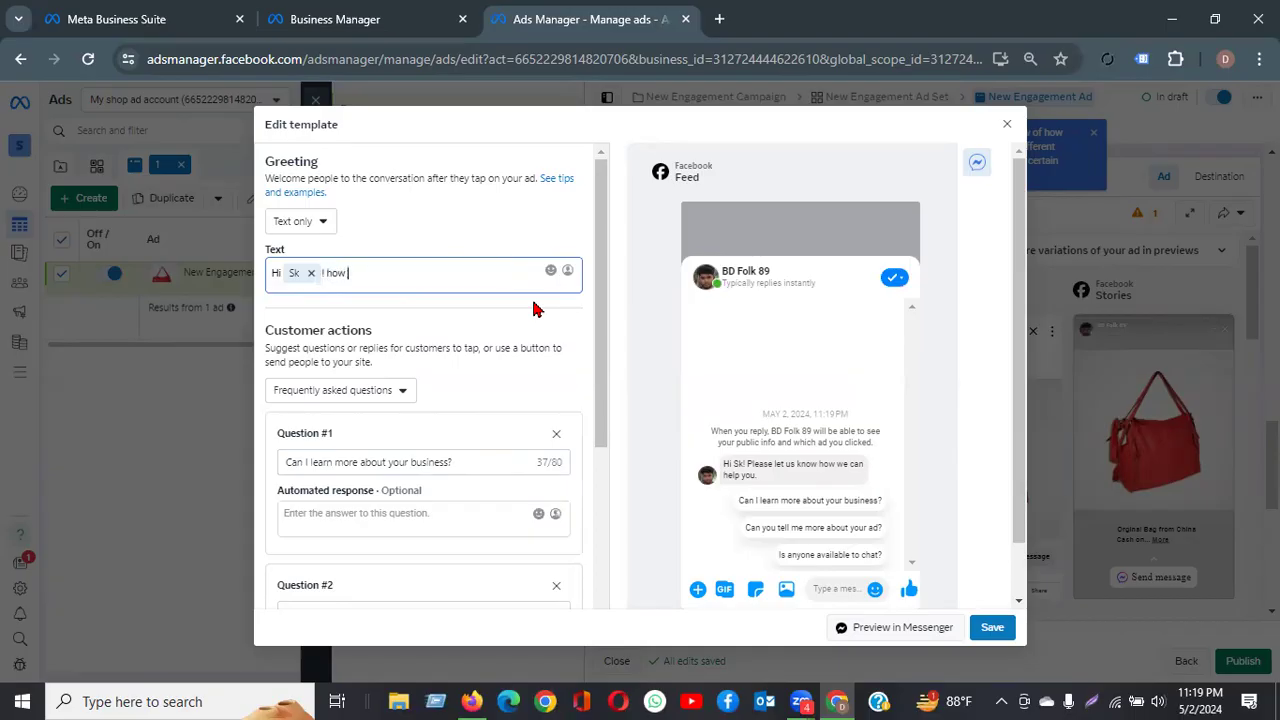
pyautogui.write(' can I help you?')
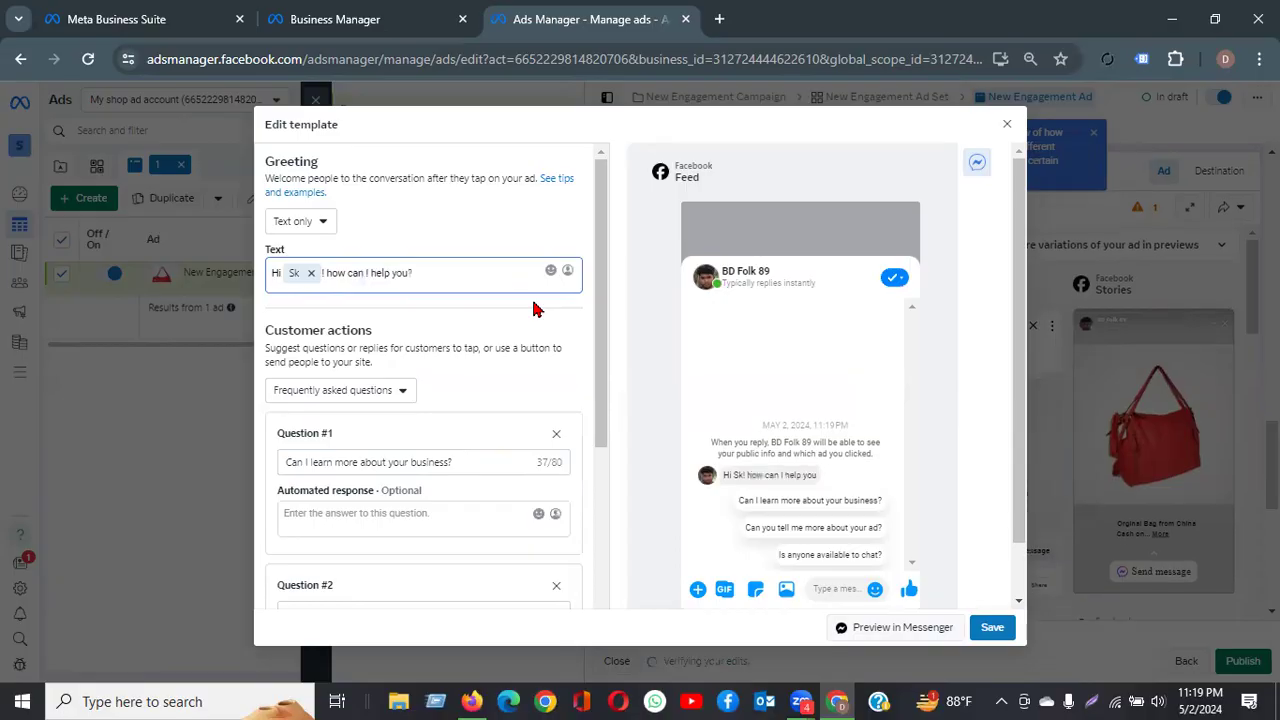
pyautogui.press('Return')
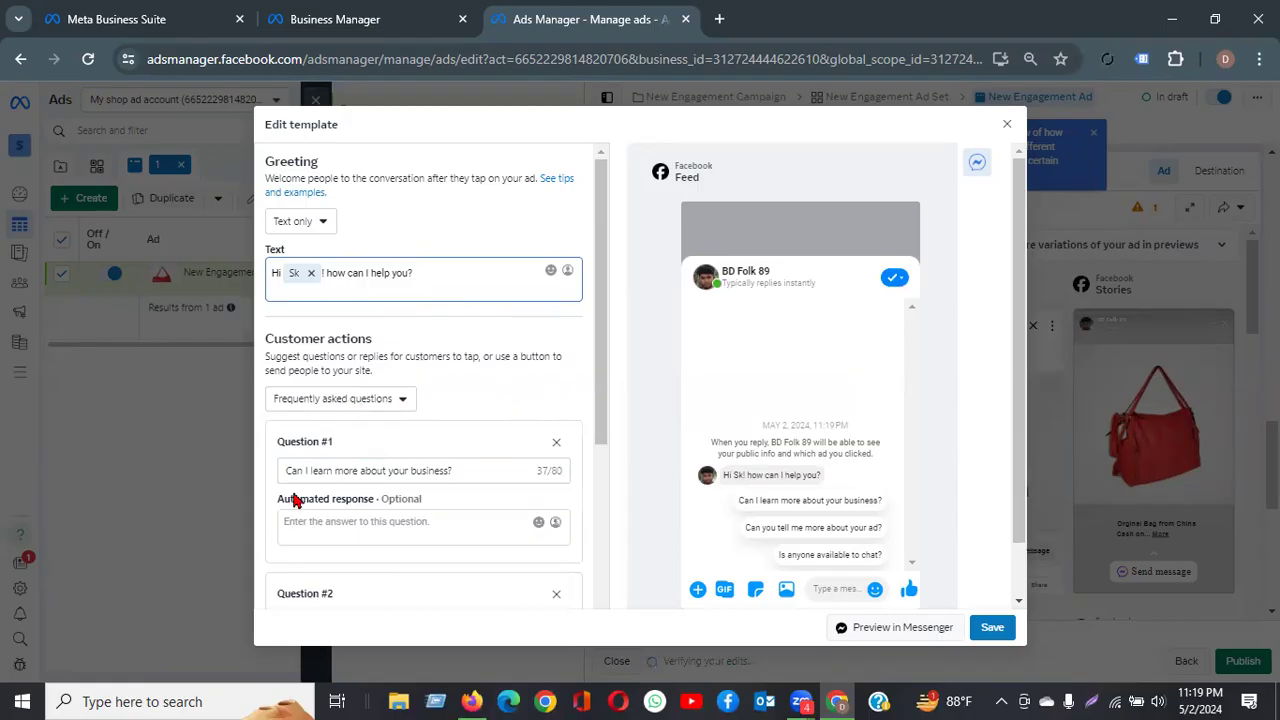
# Replace Question #1 with "Can I get your phone number?" and enter the contact phone number as its automated response
pyautogui.moveTo(462, 470); pyautogui.dragTo(263, 477)
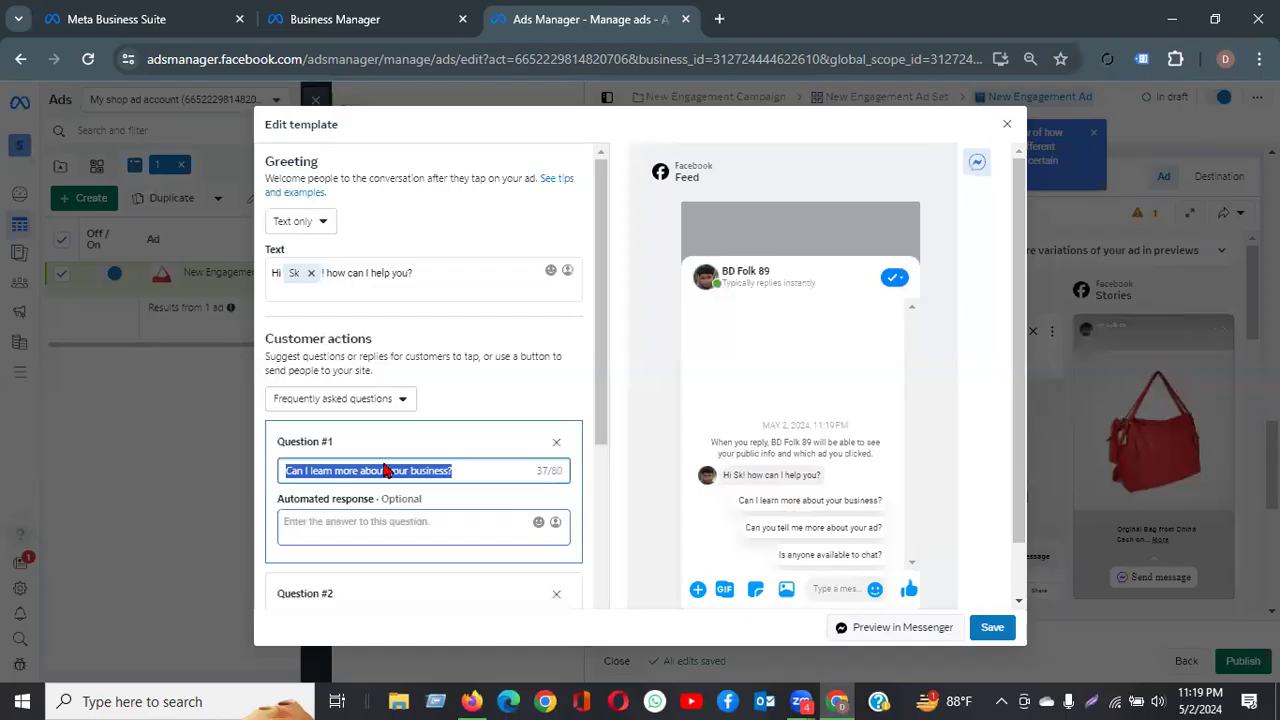
pyautogui.write('Can I get')
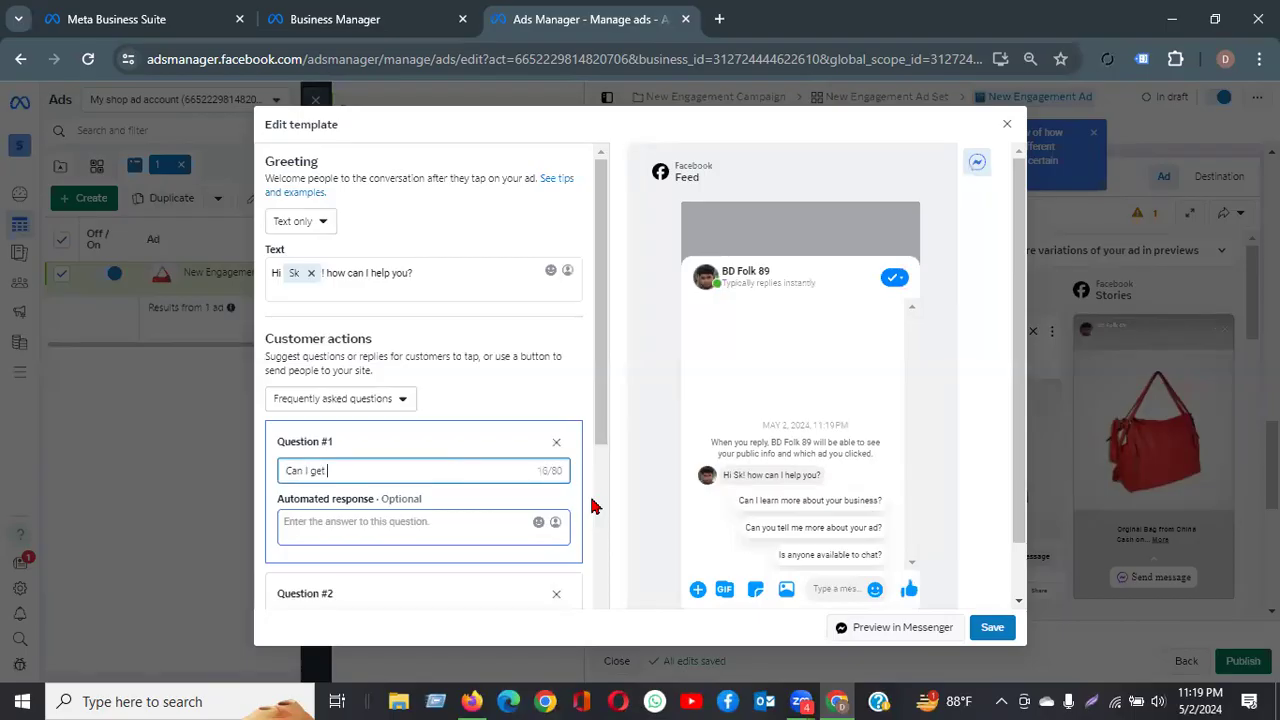
pyautogui.write(' your ')
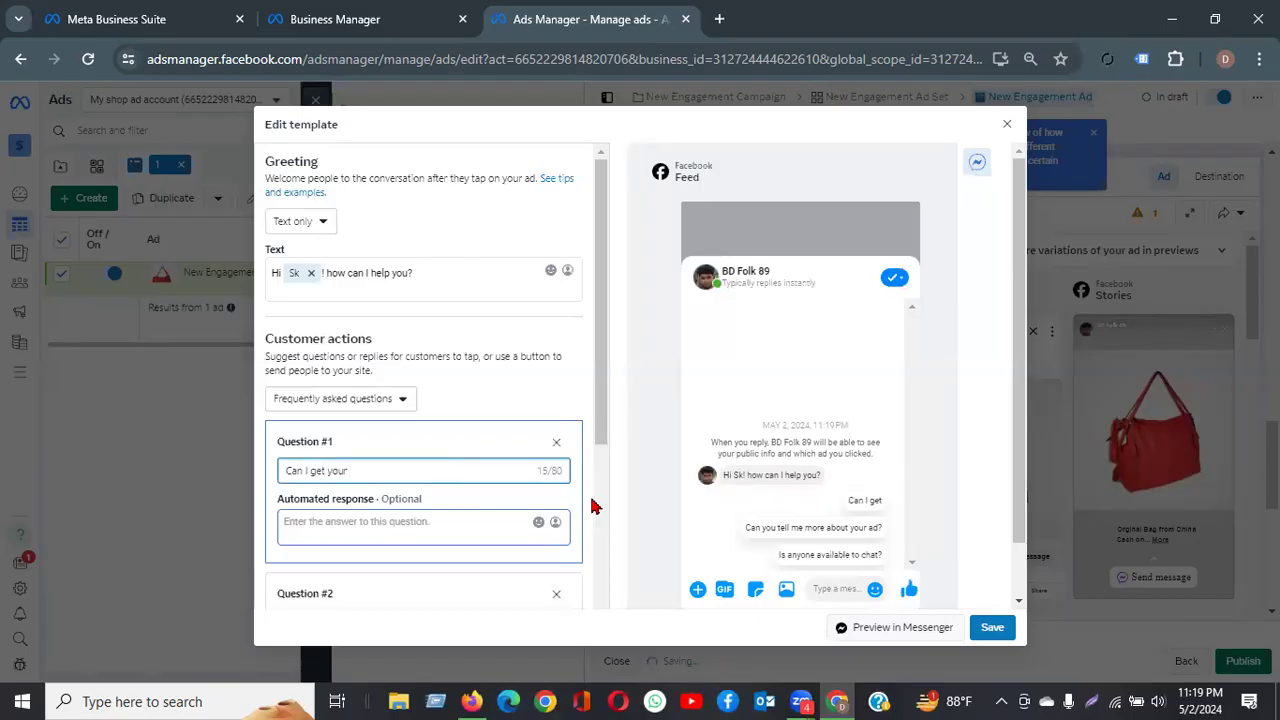
pyautogui.write('phone numb')
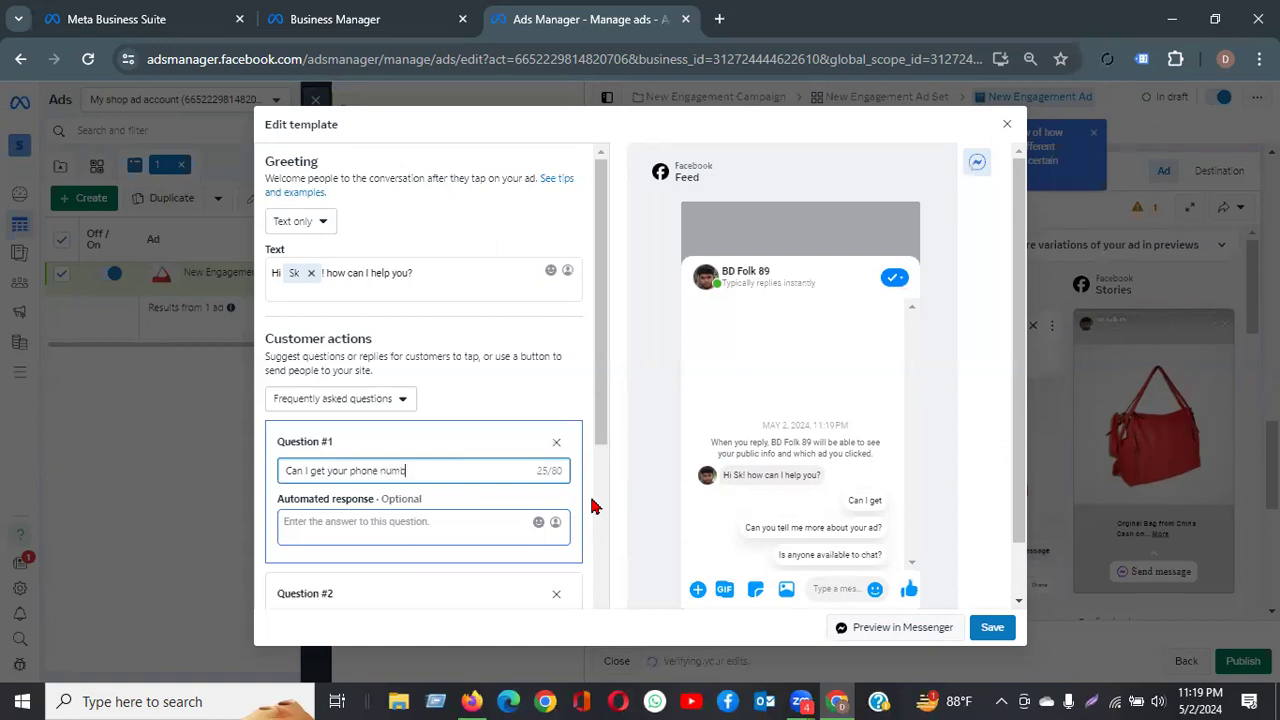
pyautogui.write('er?')
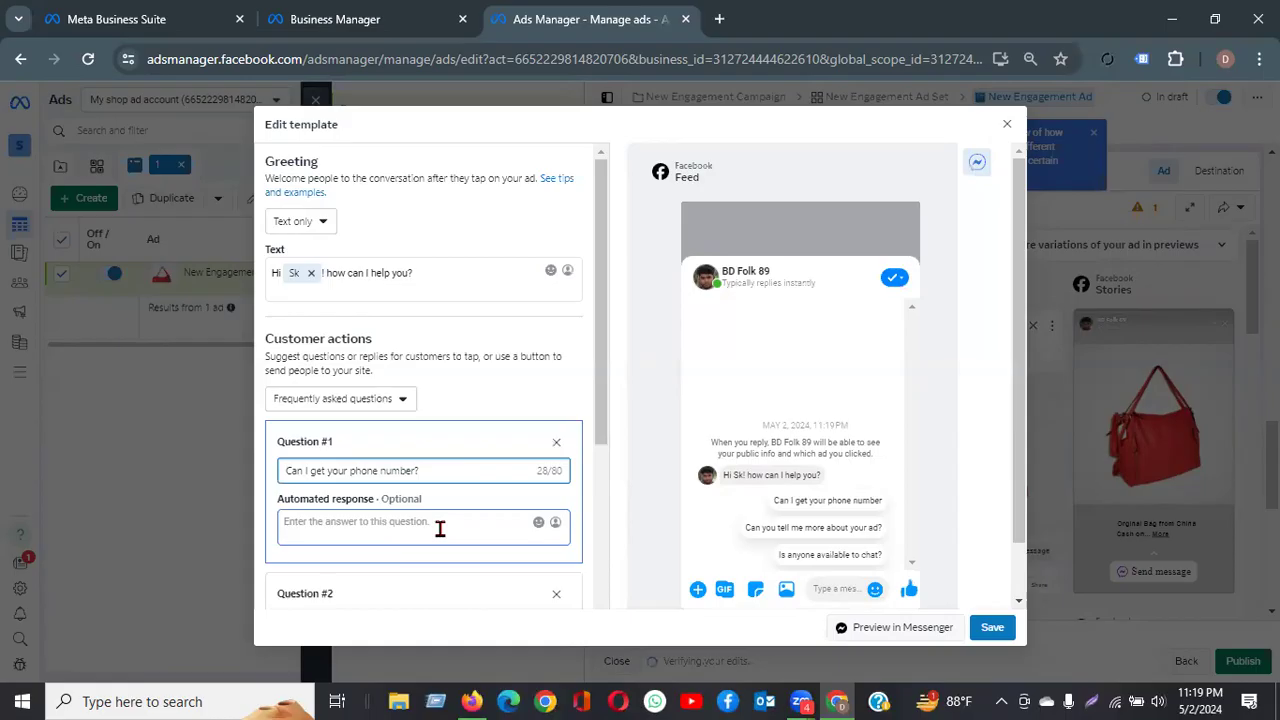
pyautogui.click(440, 529)
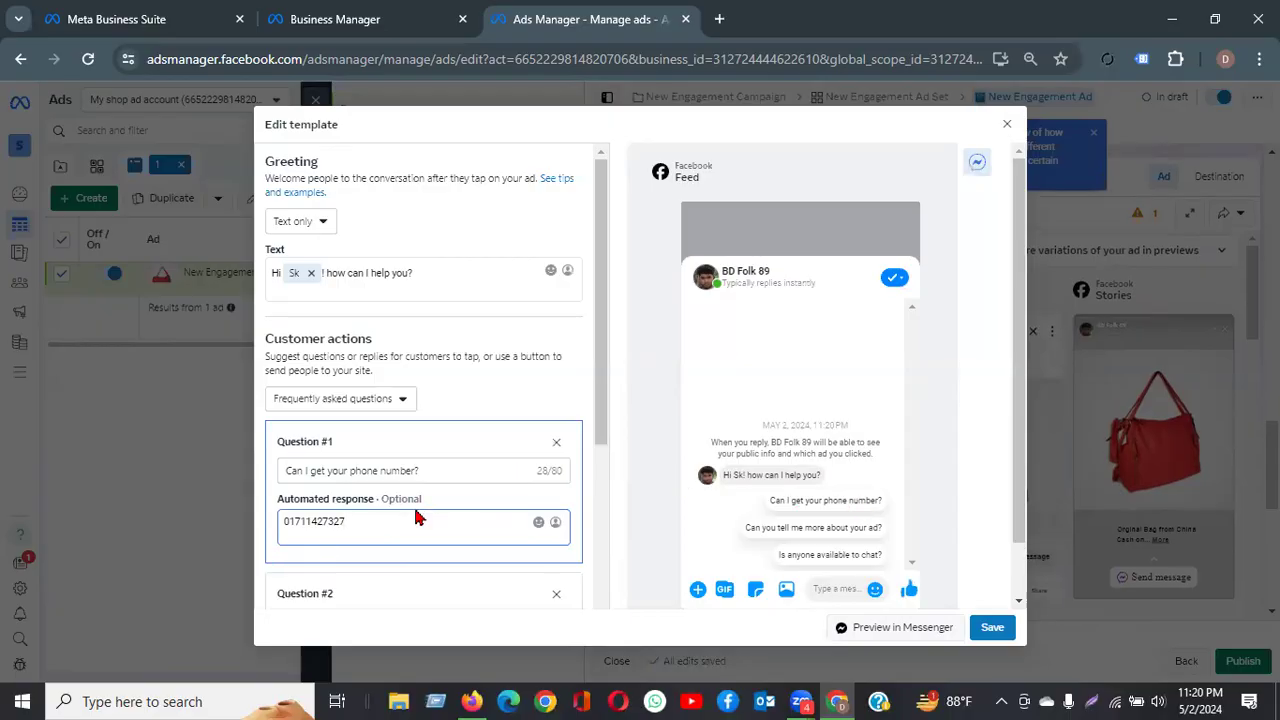
# Enter "yes sir" as the automated response to Question #2, "Can you tell me more about your ad?"
pyautogui.scroll(-2, 452, 483)
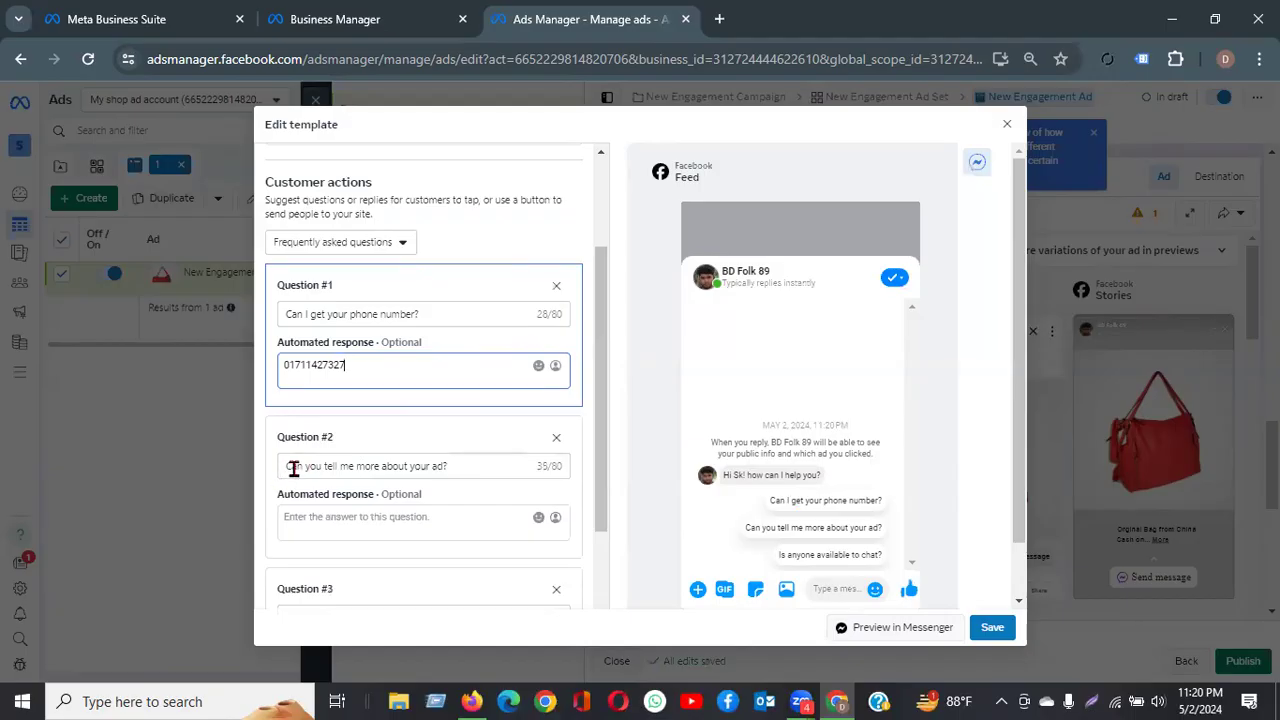
pyautogui.click(378, 521)
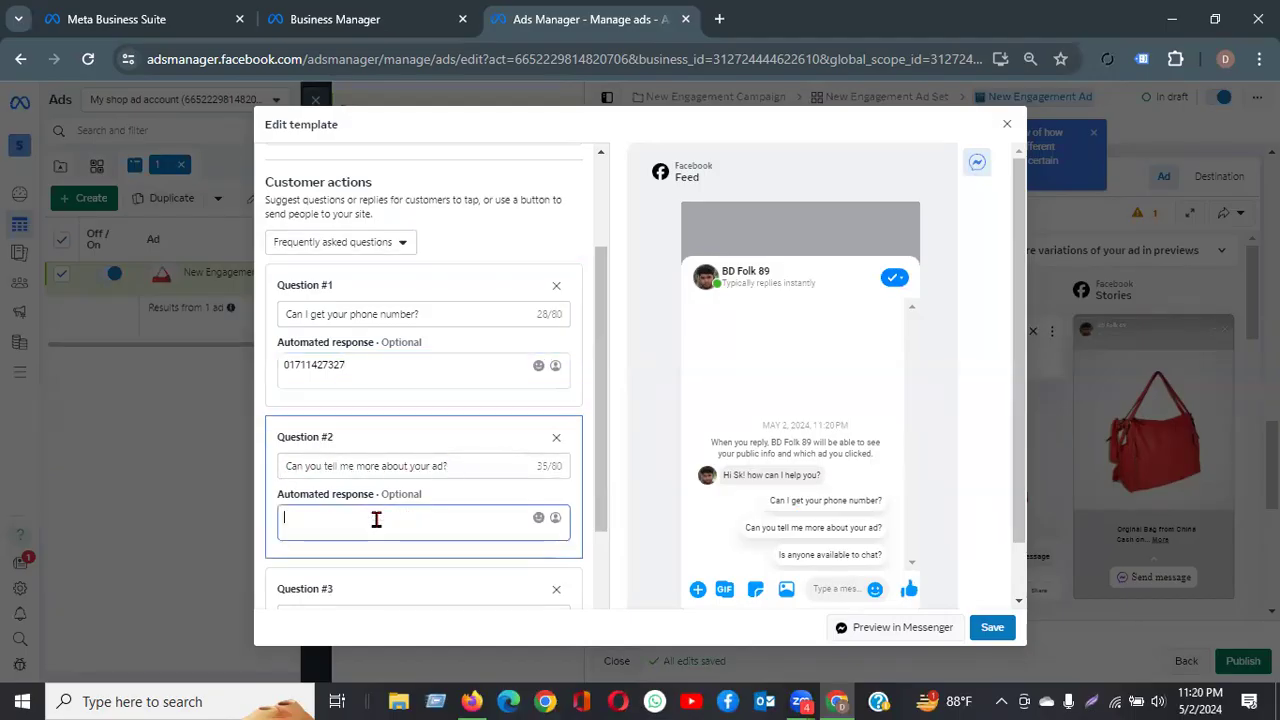
pyautogui.write('yes air')
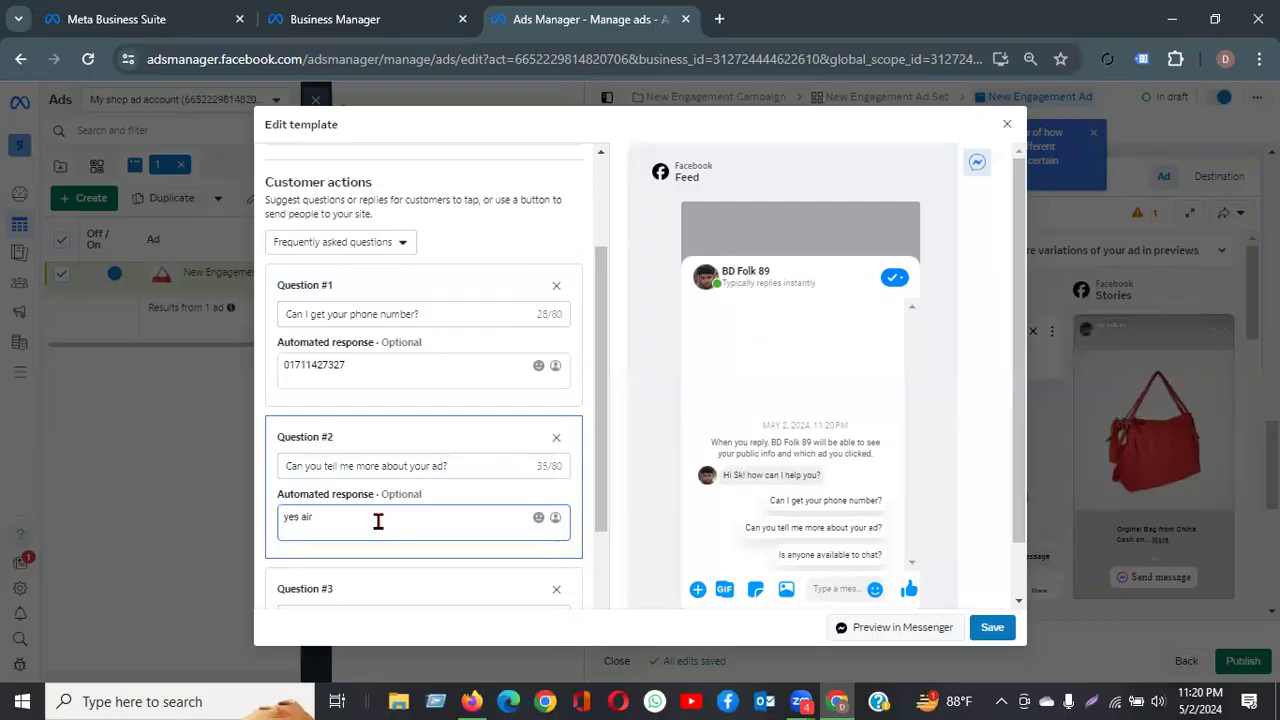
pyautogui.press('BackSpace')
pyautogui.press('BackSpace')
pyautogui.press('BackSpace')
pyautogui.write('sir')
# Remove Question #3, "Is anyone available to chat?", from the template, check the remaining questions and save the message template
pyautogui.scroll(-1, 473, 503)
pyautogui.scroll(-1, 470, 498)
pyautogui.click(555, 437)
pyautogui.click(556, 438)
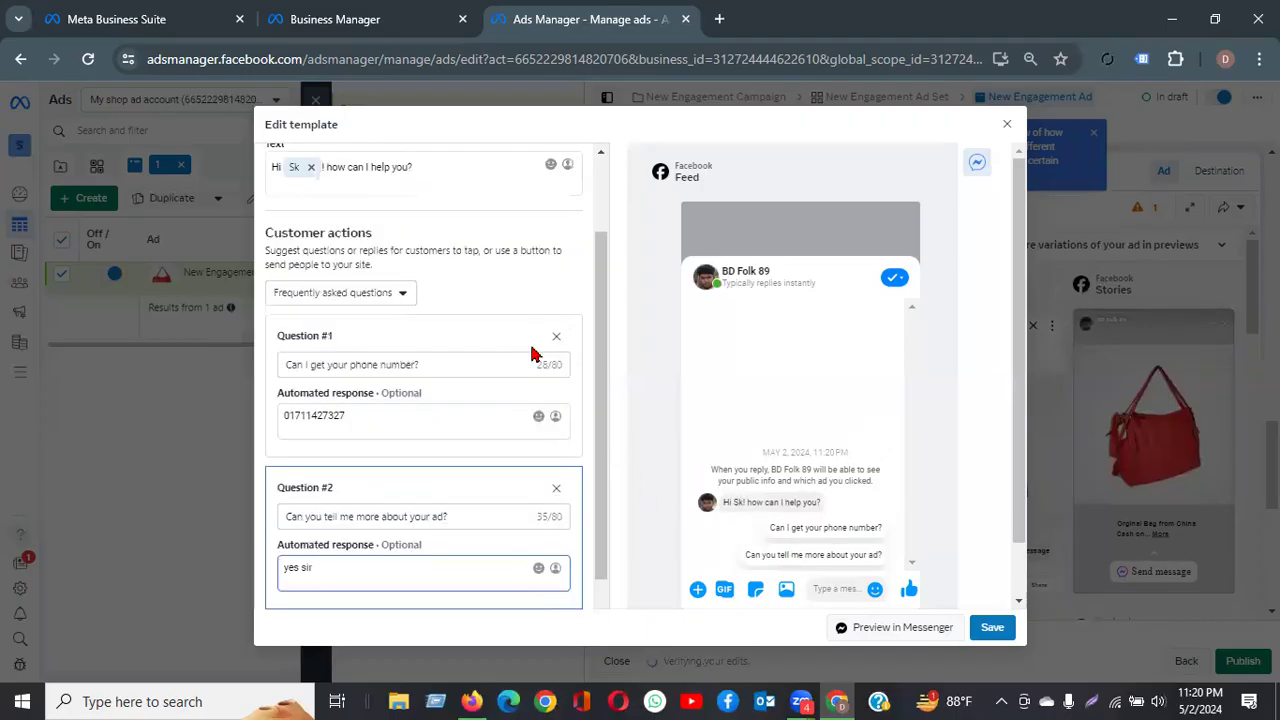
pyautogui.scroll(2, 535, 352)
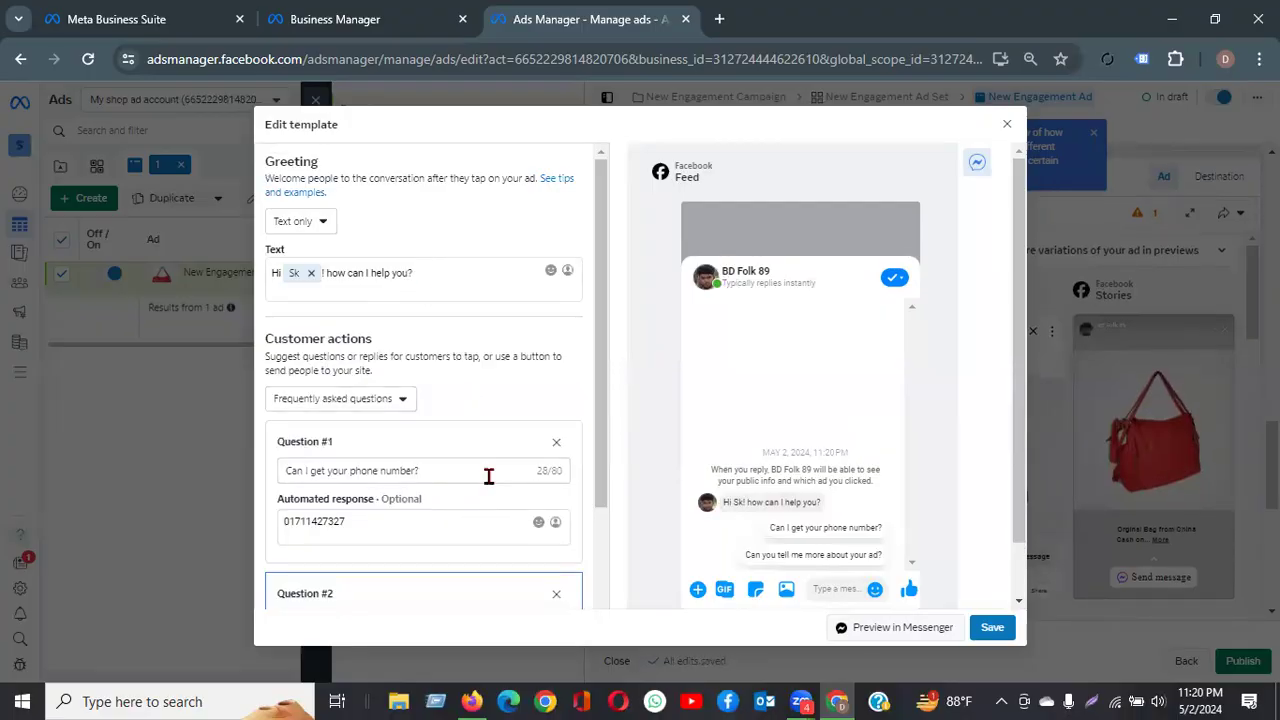
pyautogui.scroll(-2, 490, 485)
pyautogui.click(1007, 628)
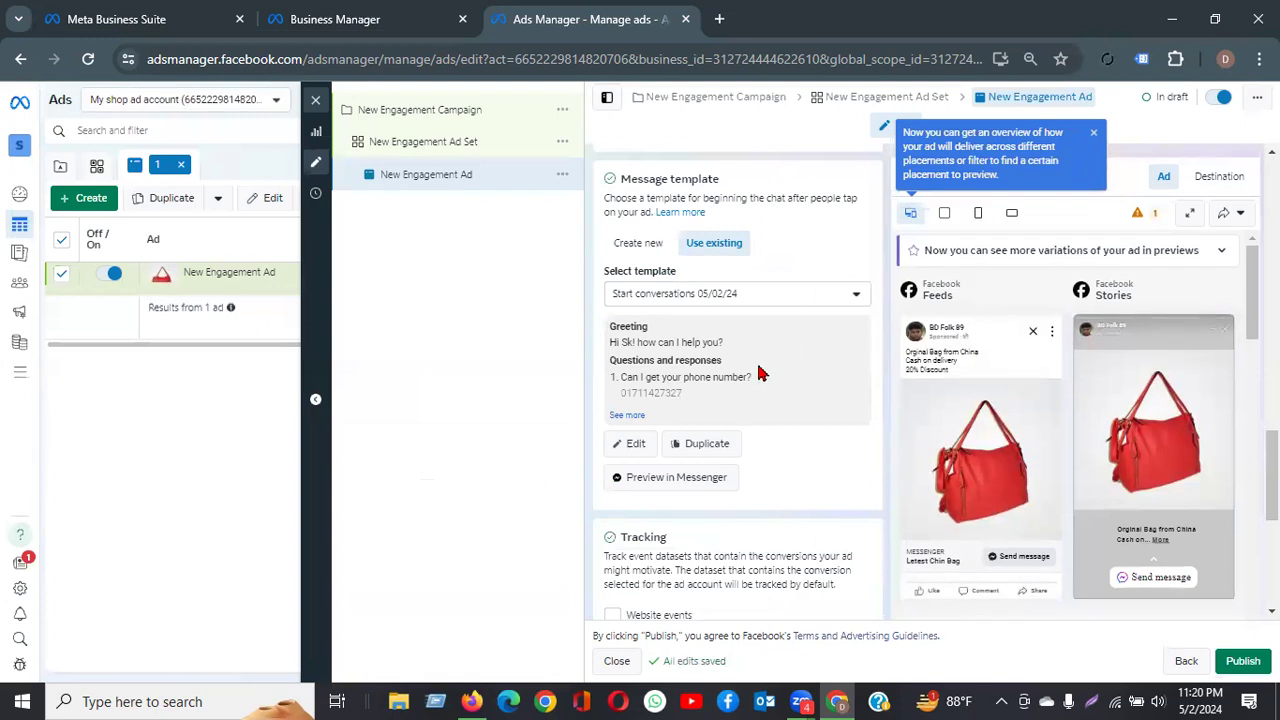
# Look over the tracking and text settings and remove the handbag image from the ad creative's media
pyautogui.scroll(-2, 830, 430)
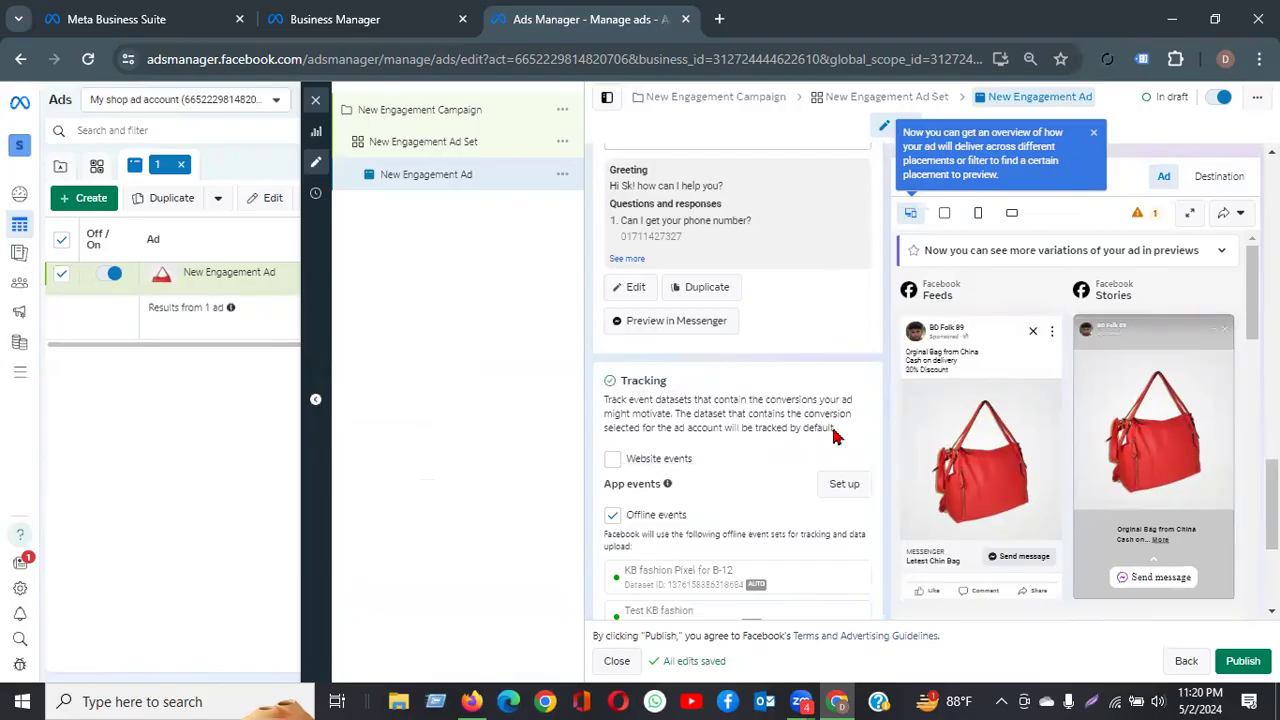
pyautogui.scroll(-3, 830, 430)
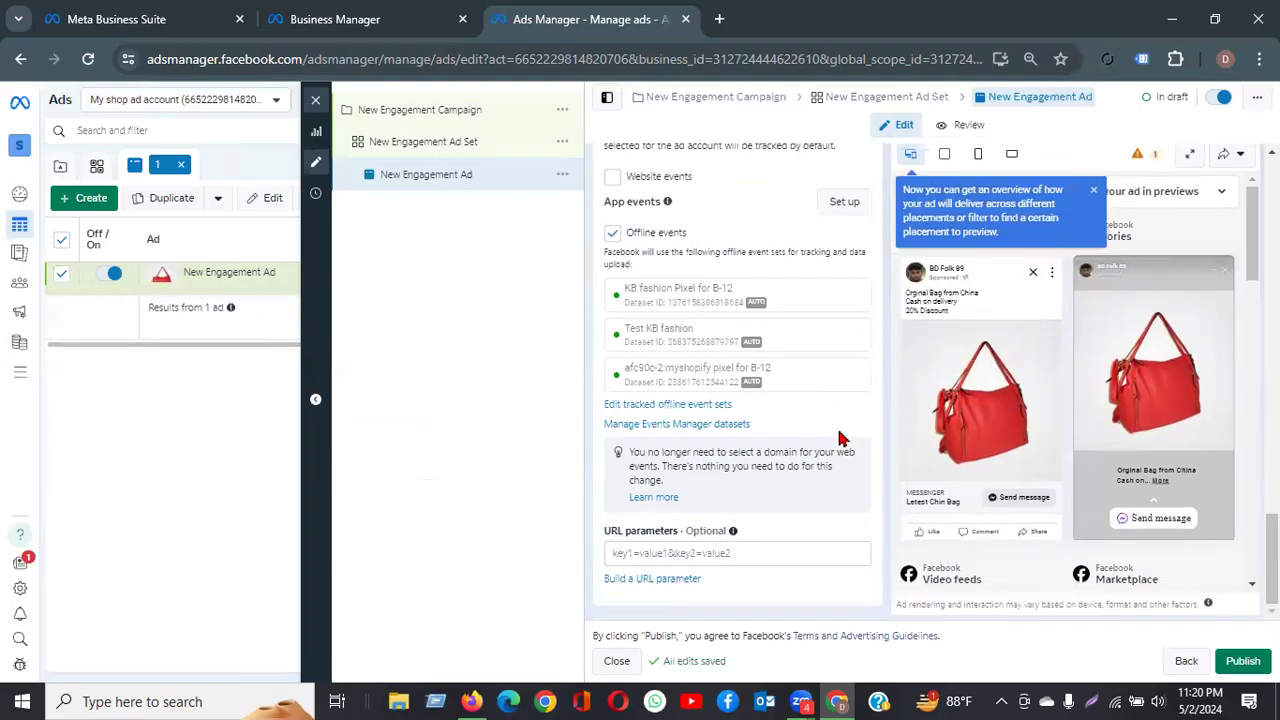
pyautogui.scroll(8, 840, 438)
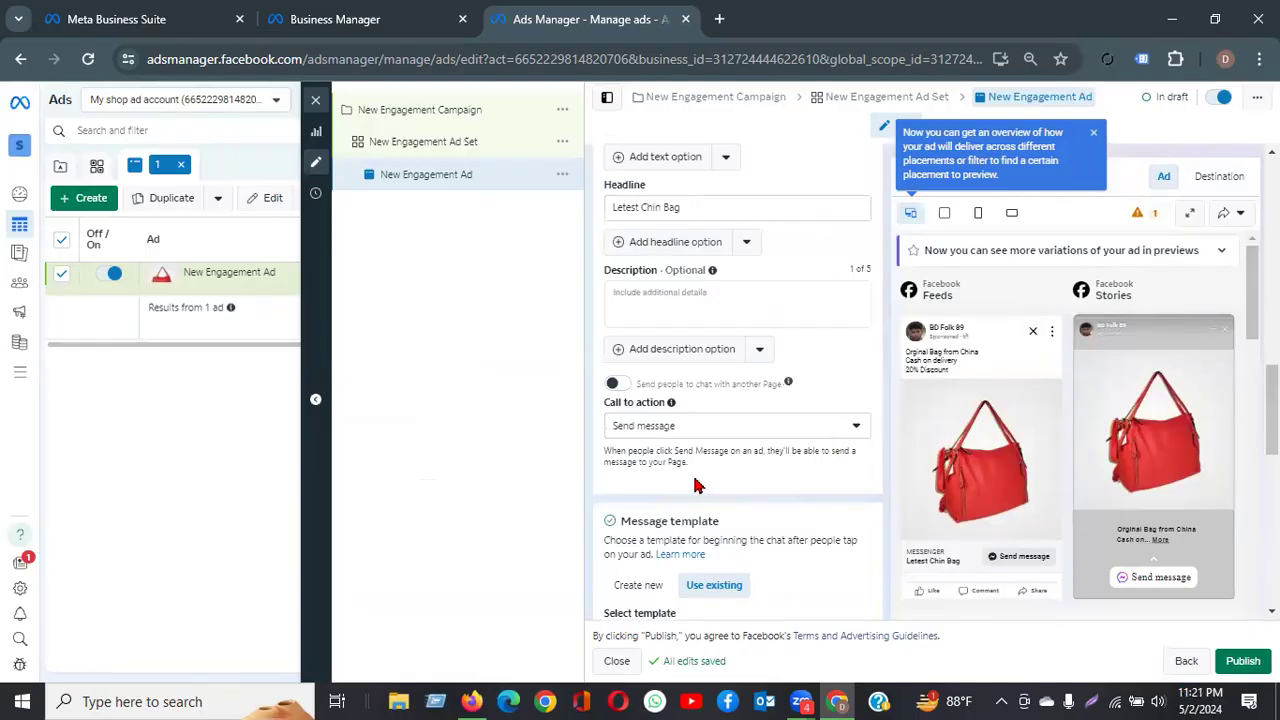
pyautogui.scroll(5, 690, 492)
pyautogui.scroll(-2, 832, 481)
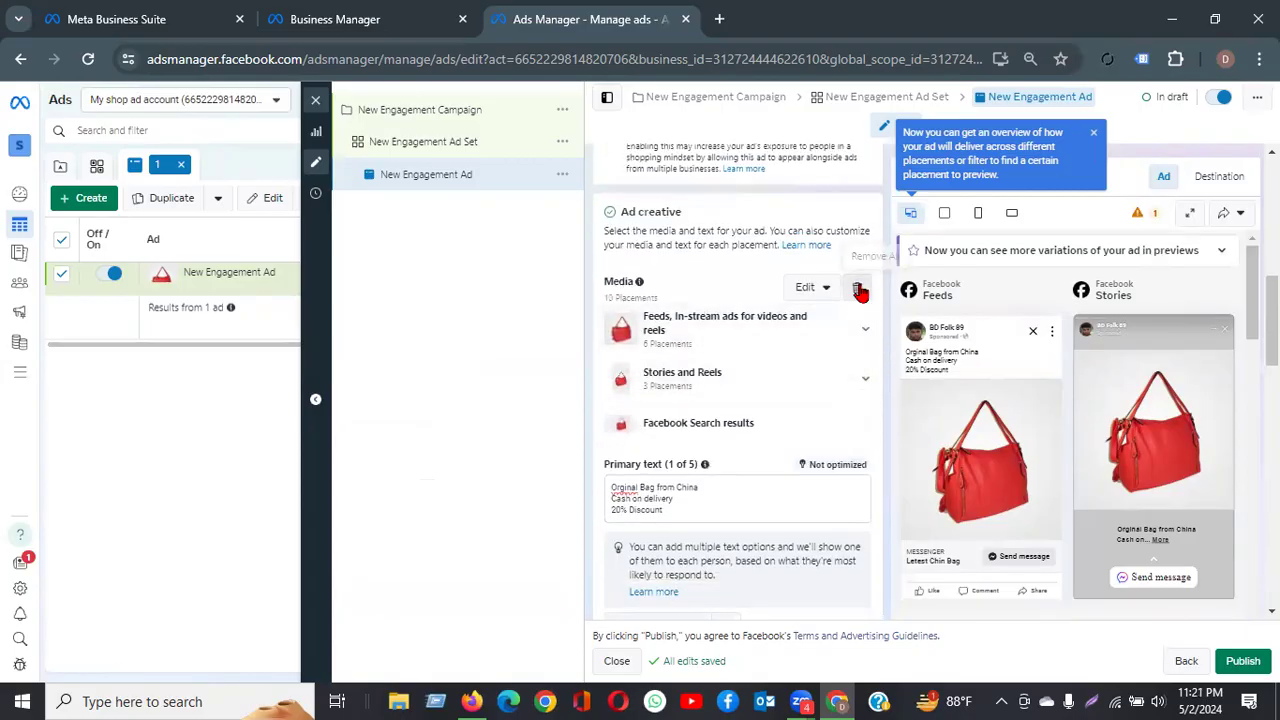
pyautogui.scroll(2, 860, 290)
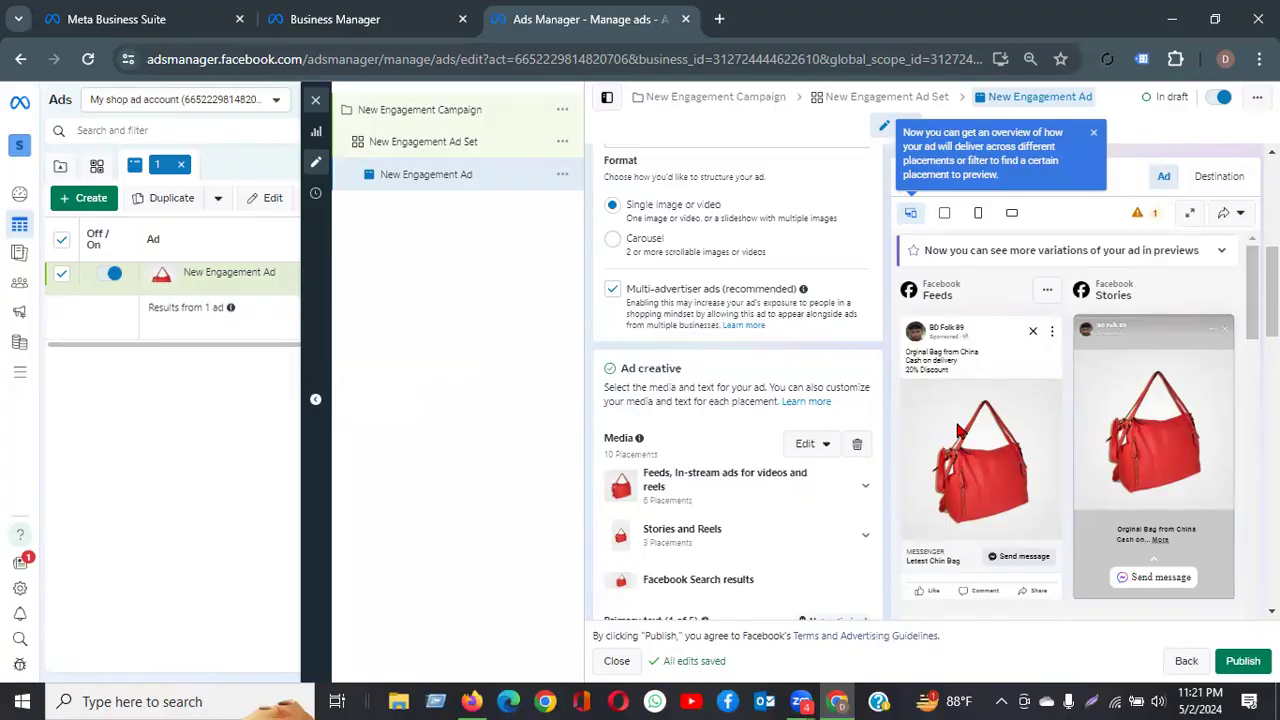
pyautogui.click(857, 447)
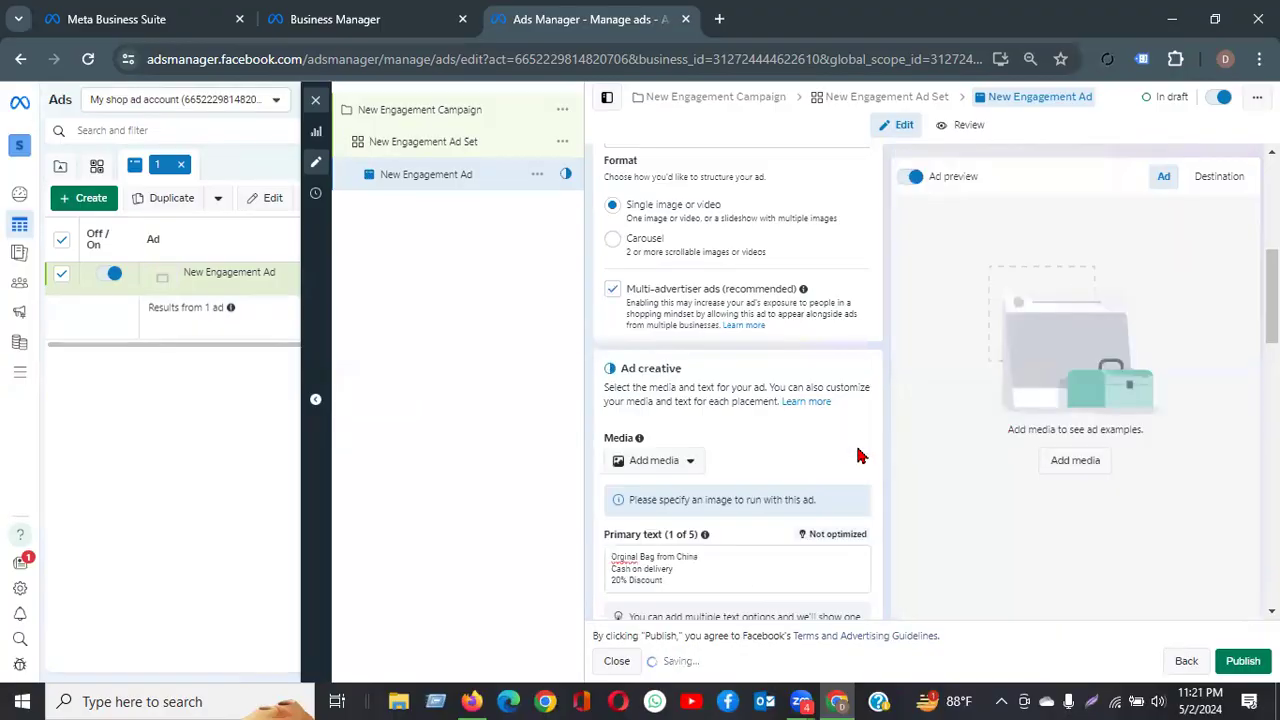
# Review the ad's identity, setup and format sections and the image and video options for adding media
pyautogui.scroll(4, 672, 443)
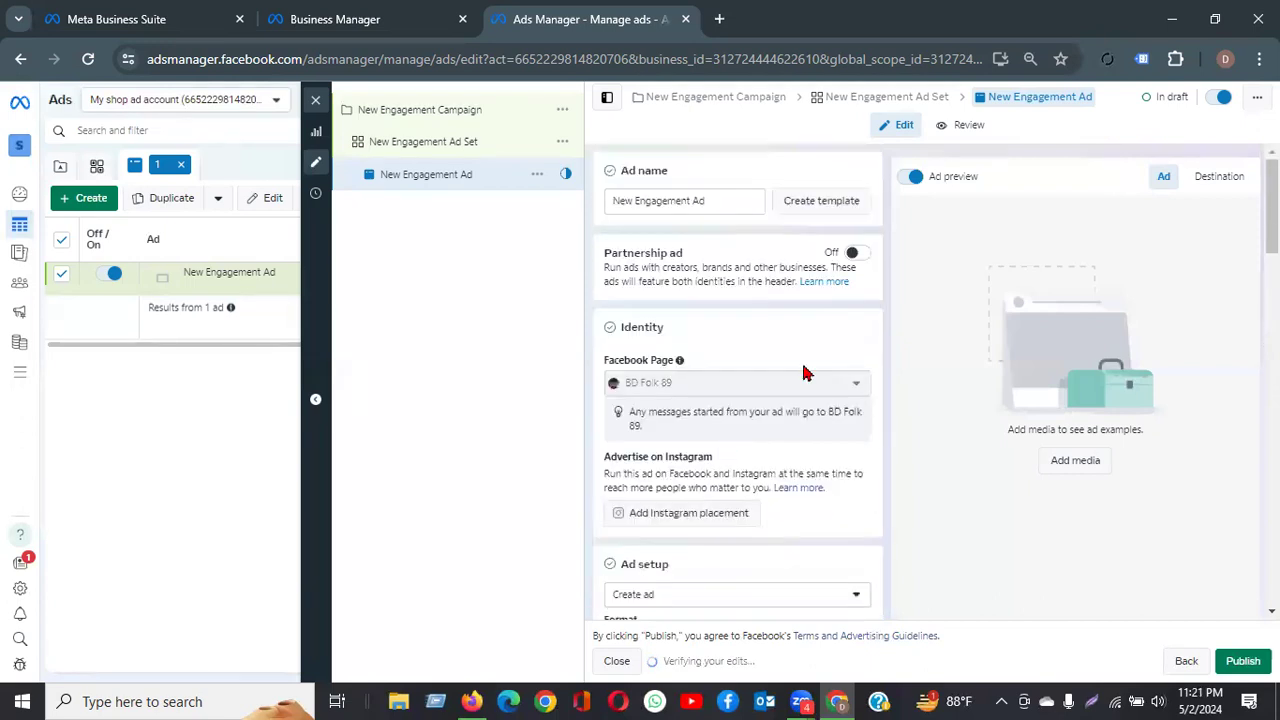
pyautogui.scroll(-2, 768, 370)
pyautogui.scroll(-2, 768, 370)
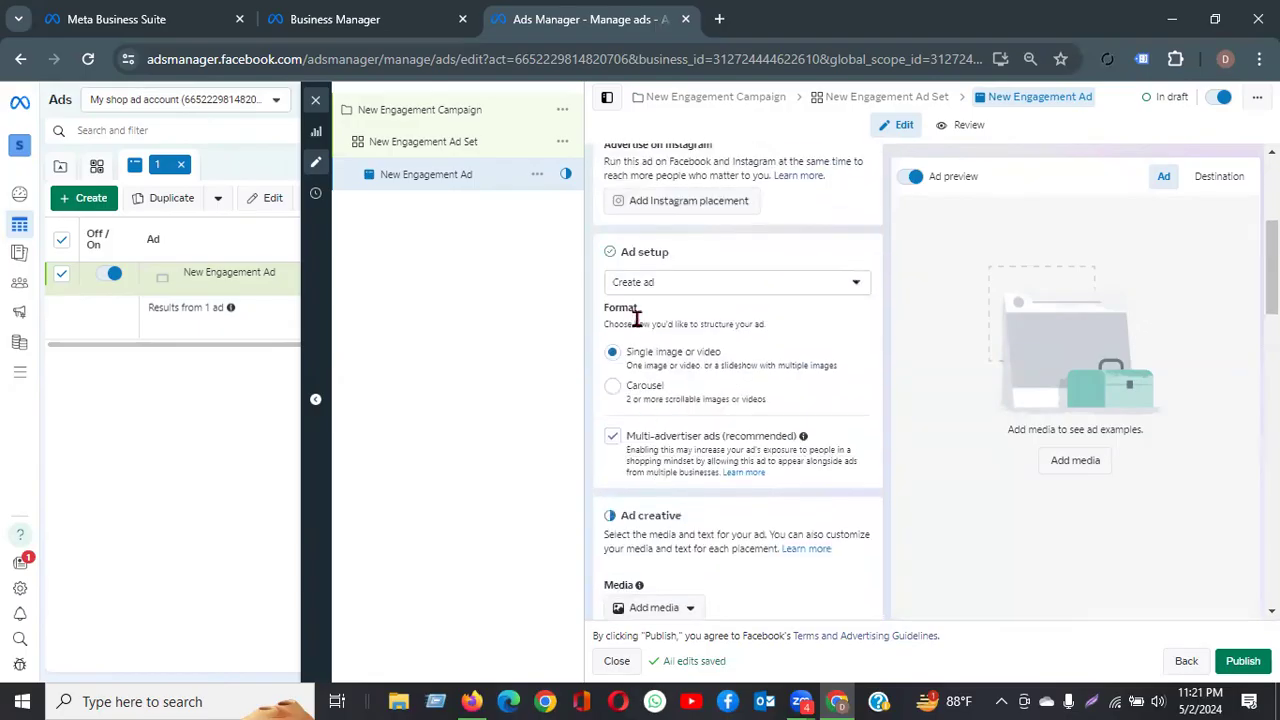
pyautogui.scroll(-2, 725, 362)
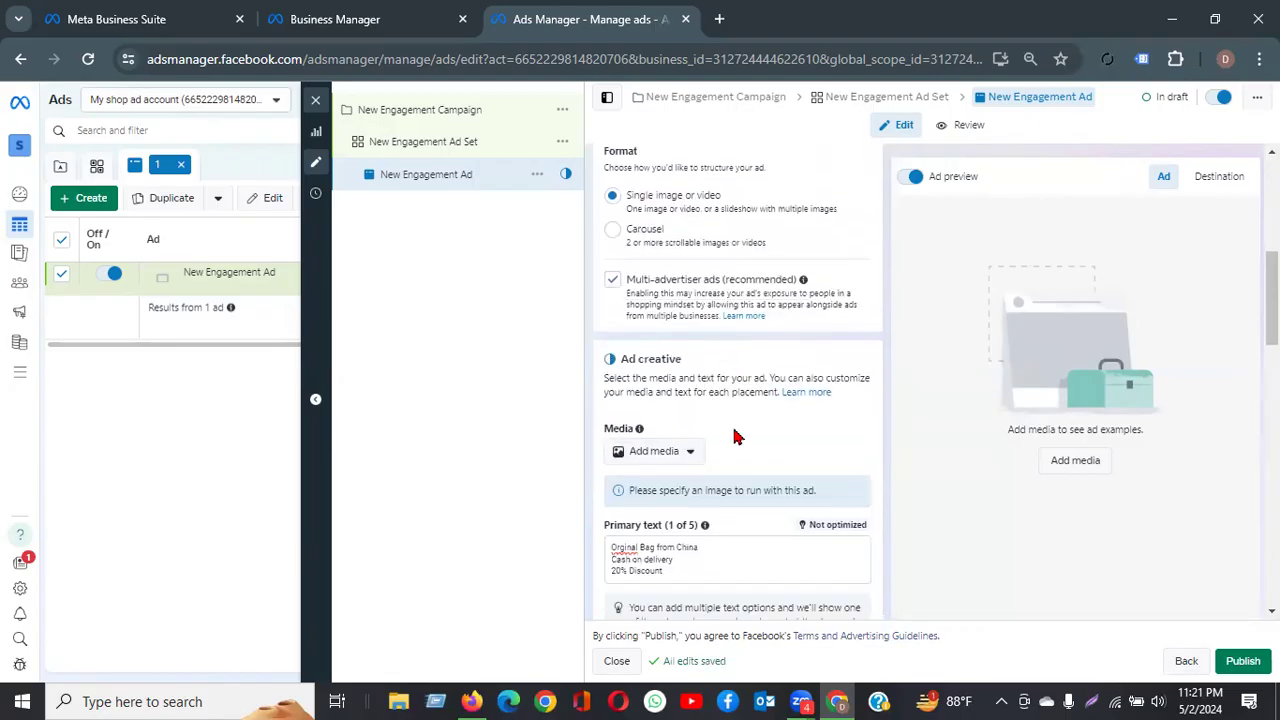
pyautogui.click(662, 455)
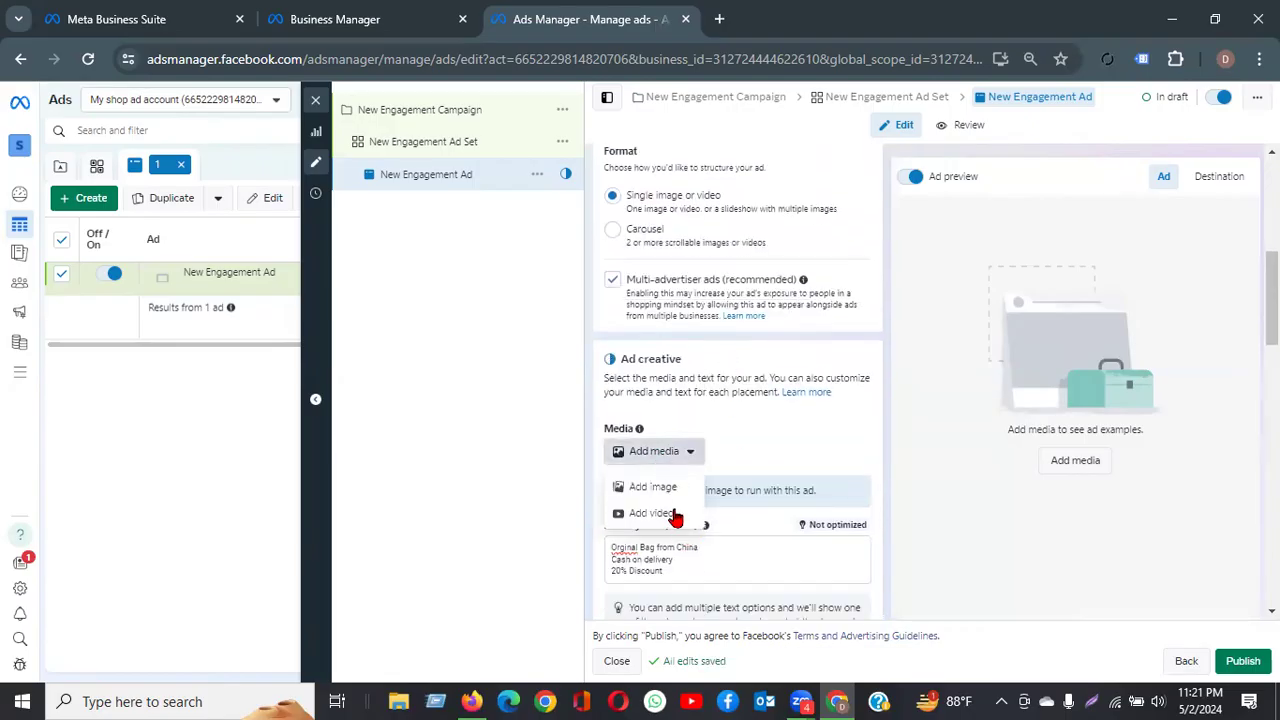
pyautogui.click(517, 515)
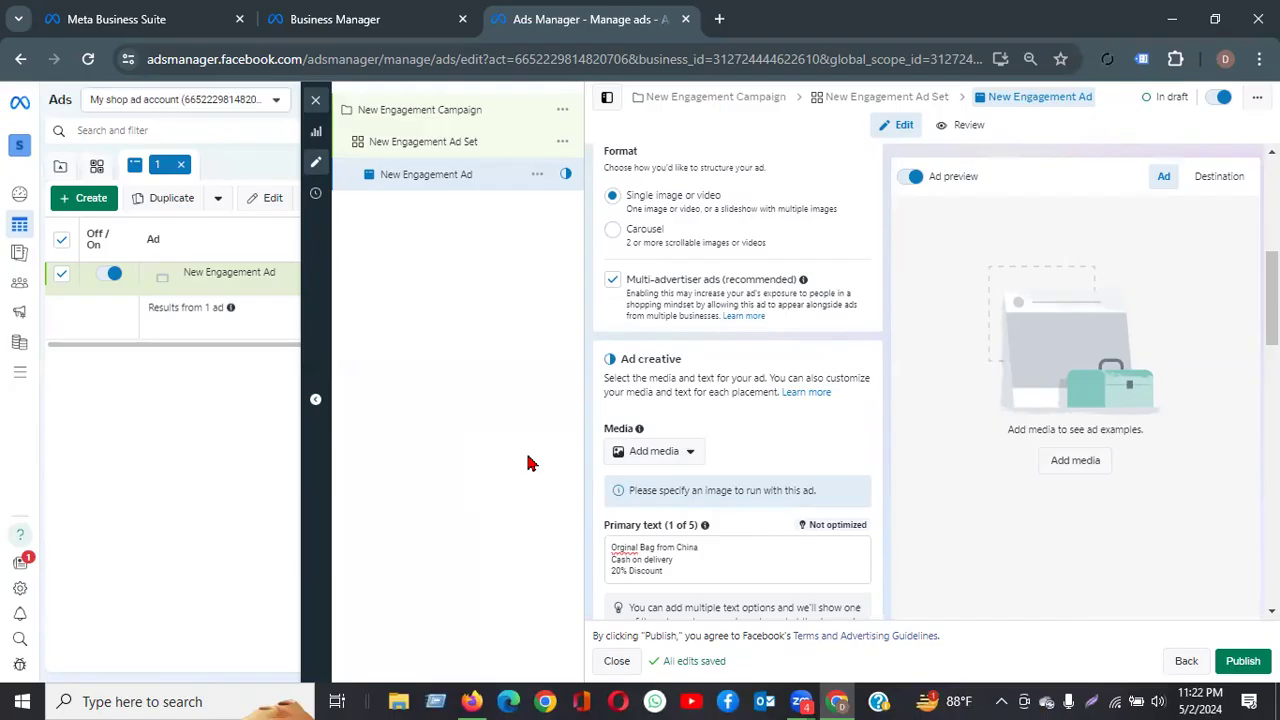
pyautogui.click(655, 455)
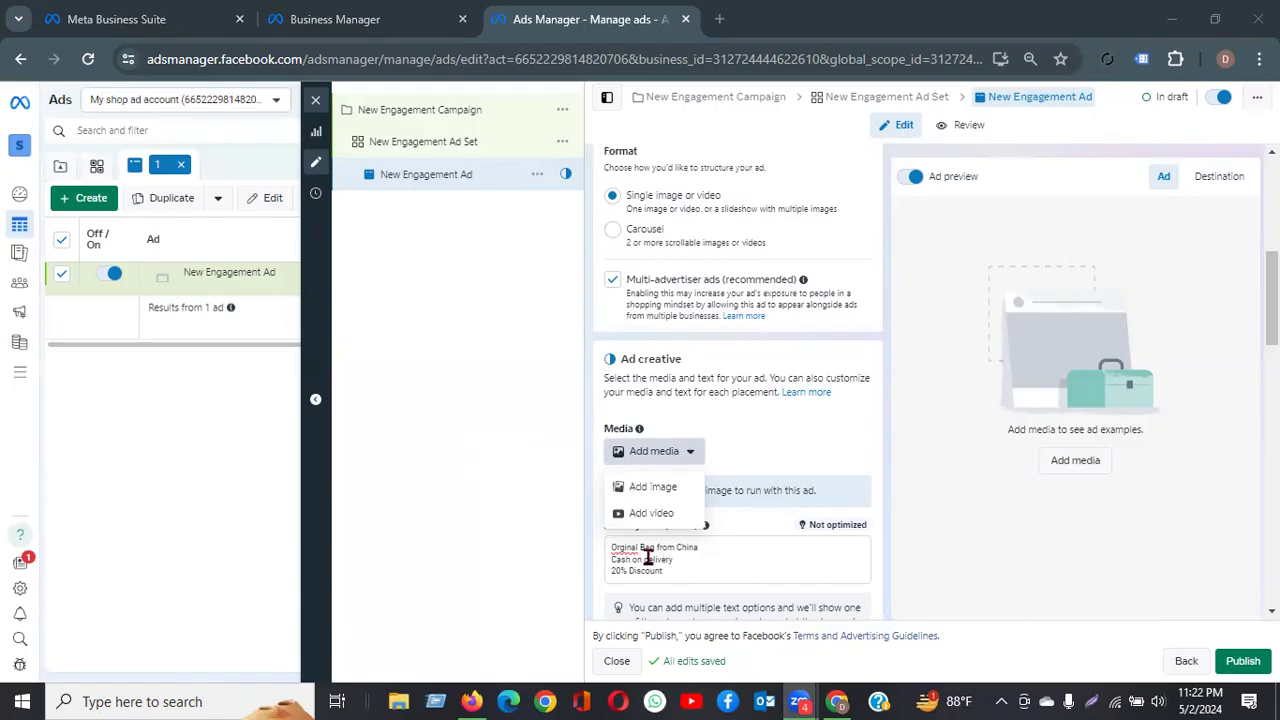
pyautogui.click(755, 461)
# Switch the ad setup from creating an ad to Use existing post
pyautogui.scroll(2, 846, 440)
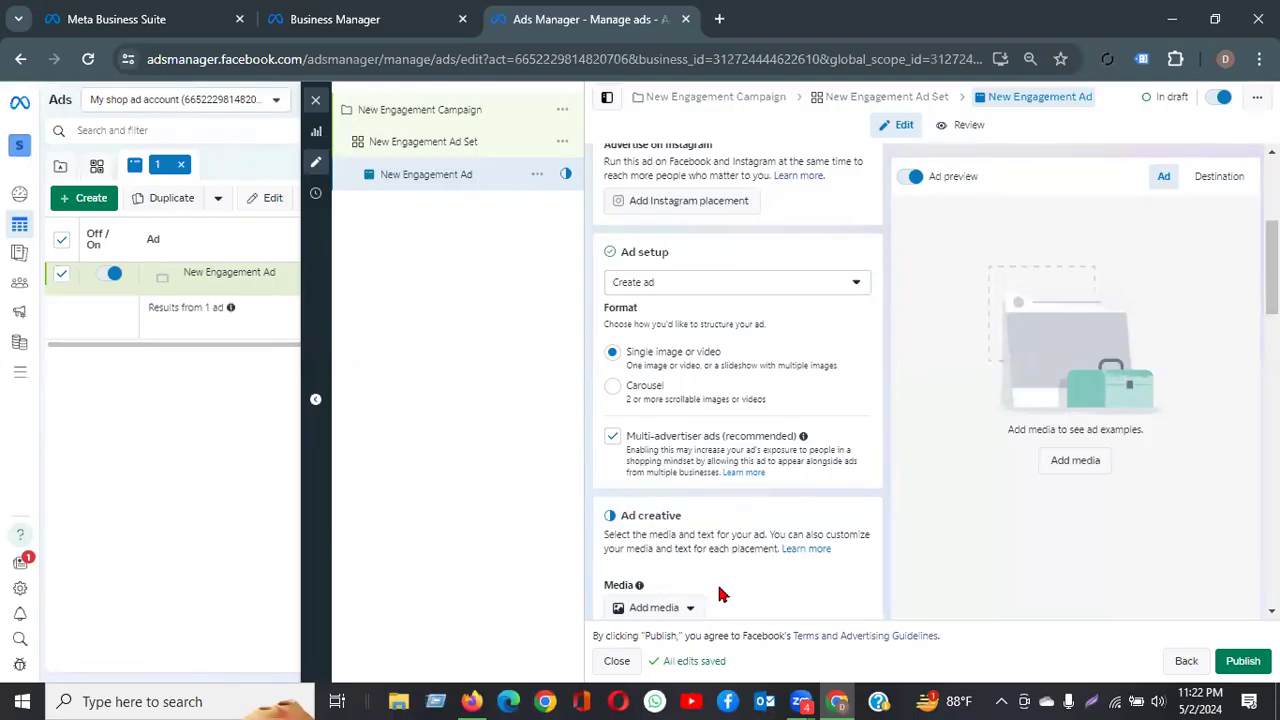
pyautogui.click(650, 284)
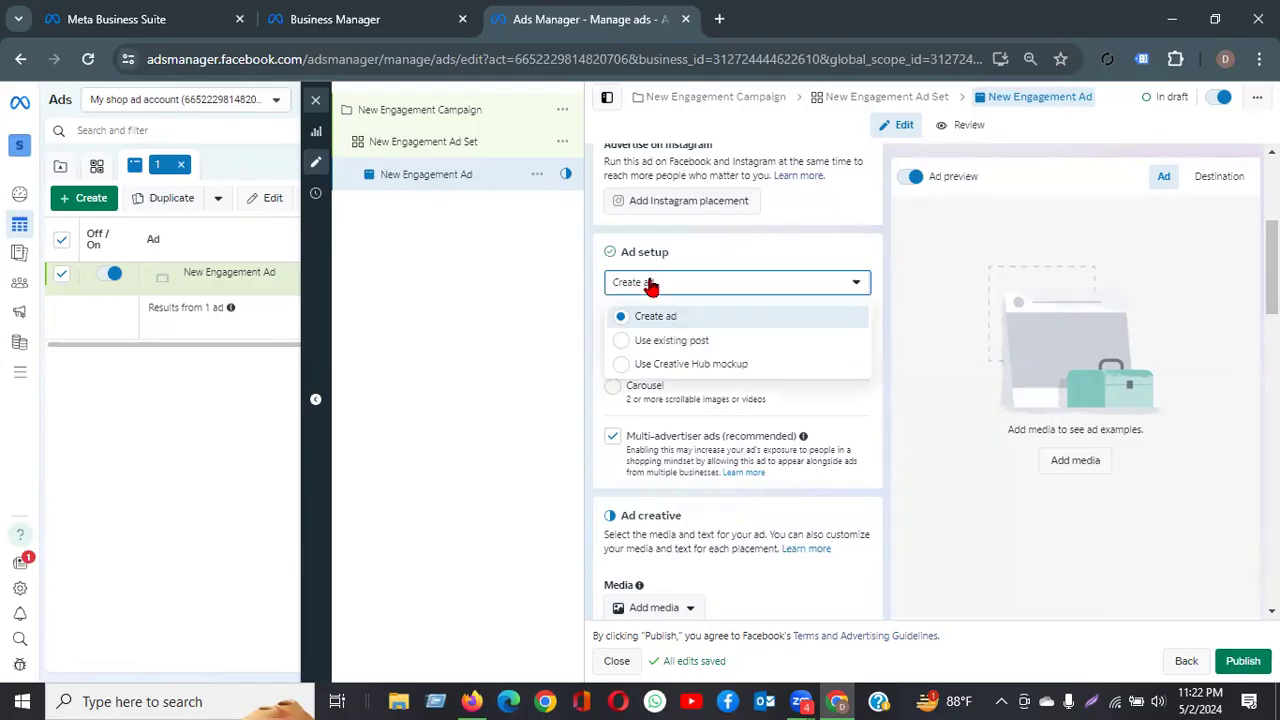
pyautogui.click(622, 342)
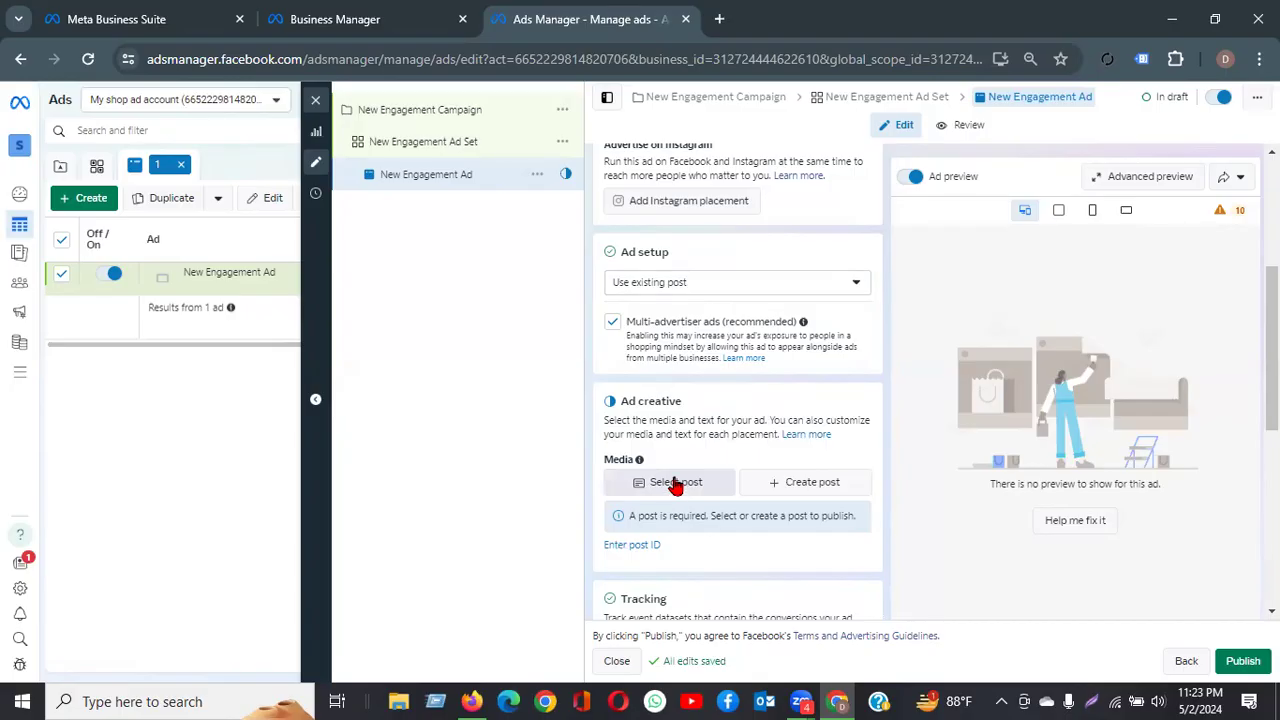
# Select the published "Coming Soon" Facebook post as the ad's creative and look through its ad preview
pyautogui.click(675, 486)
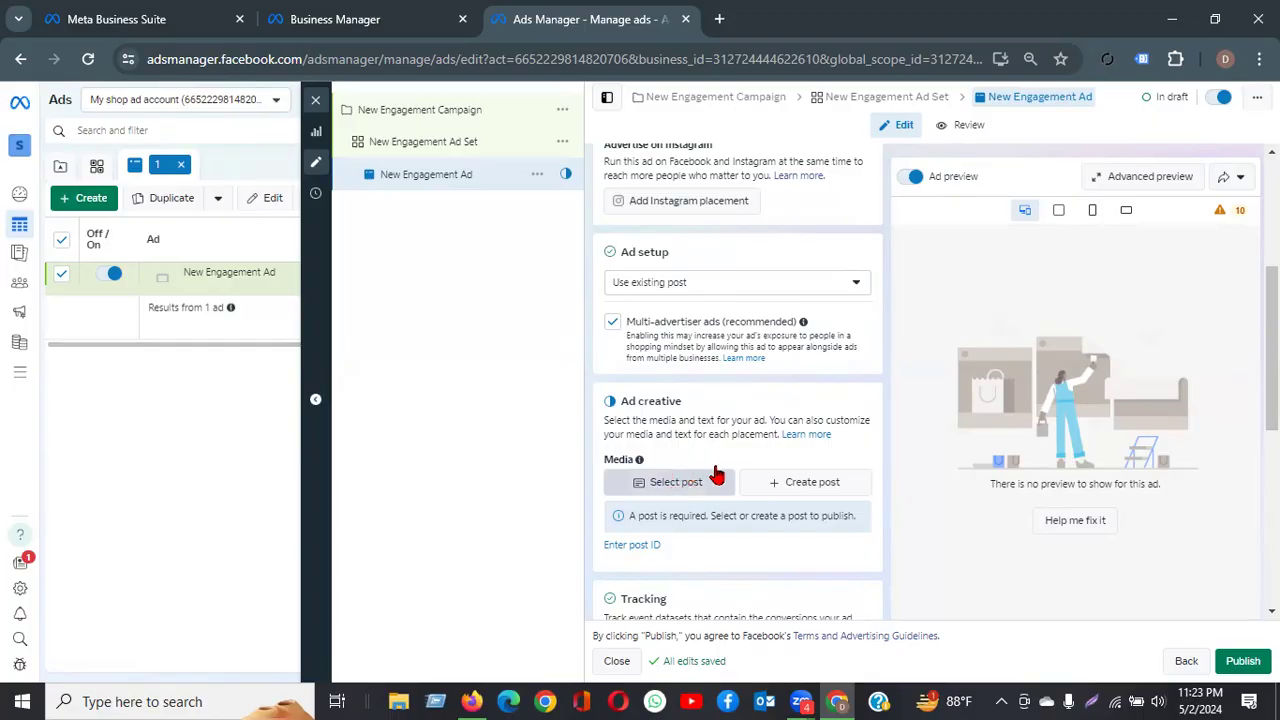
pyautogui.click(716, 476)
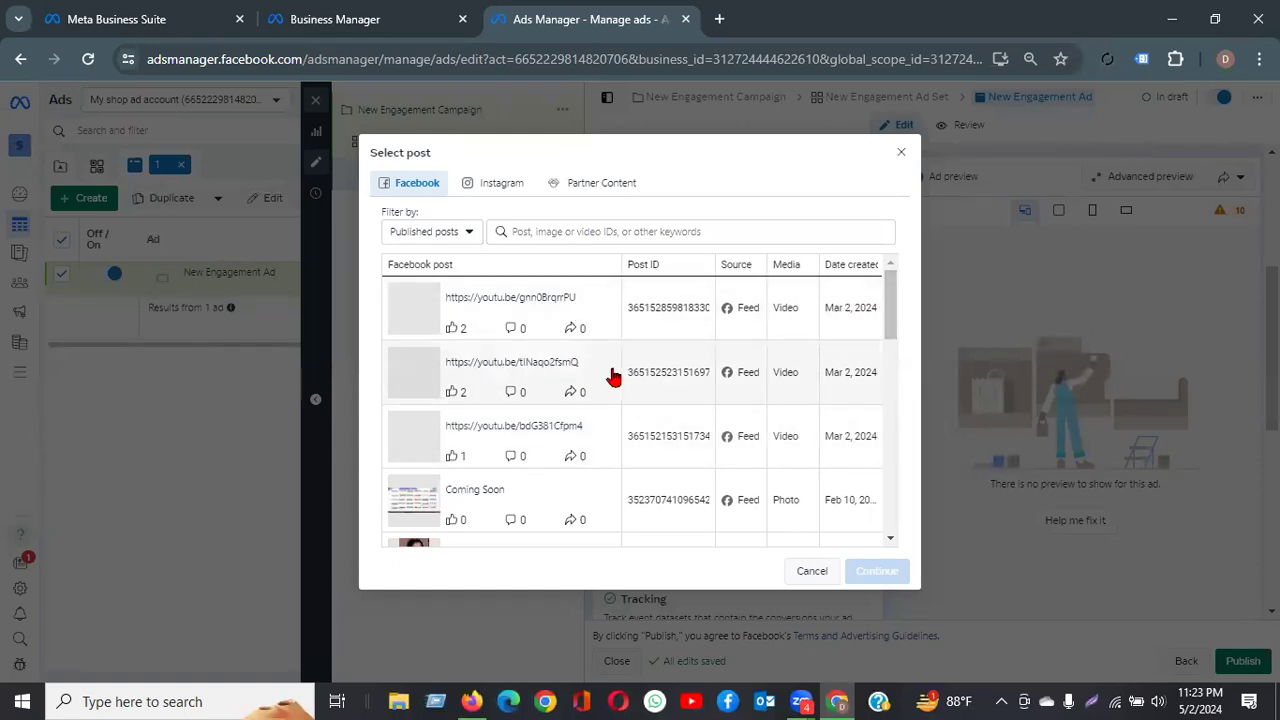
pyautogui.scroll(-3, 614, 378)
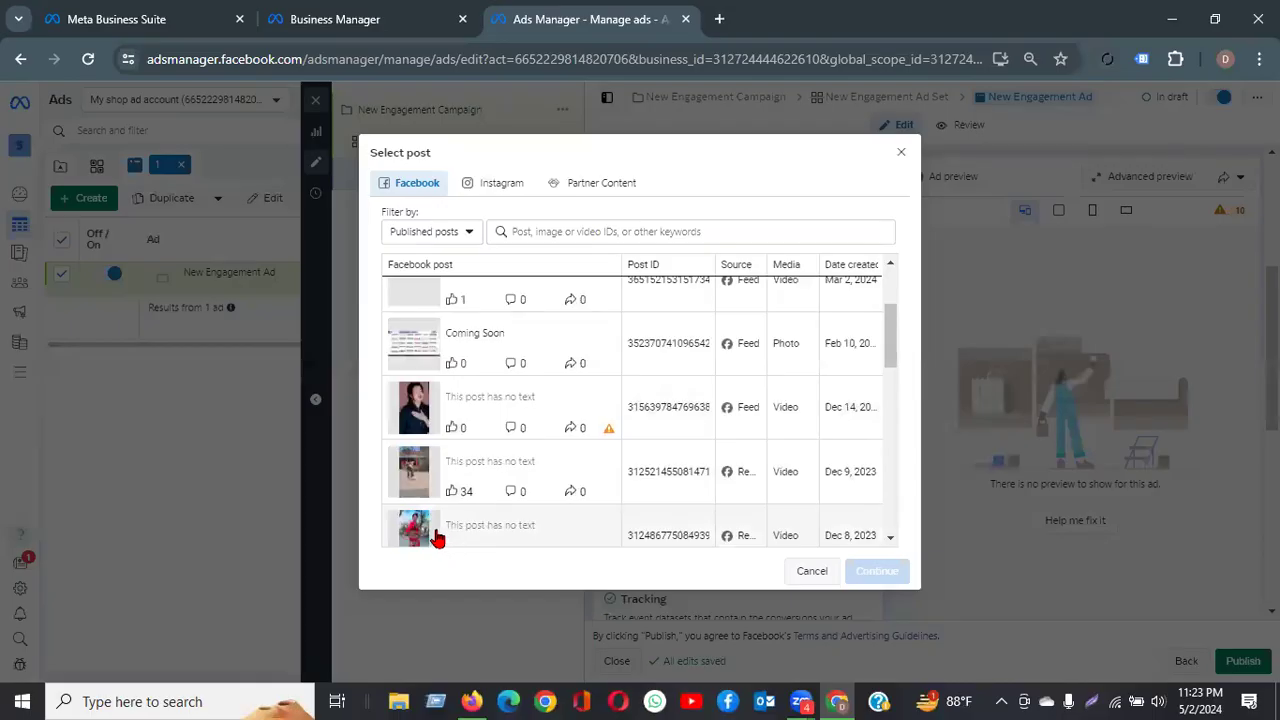
pyautogui.click(485, 347)
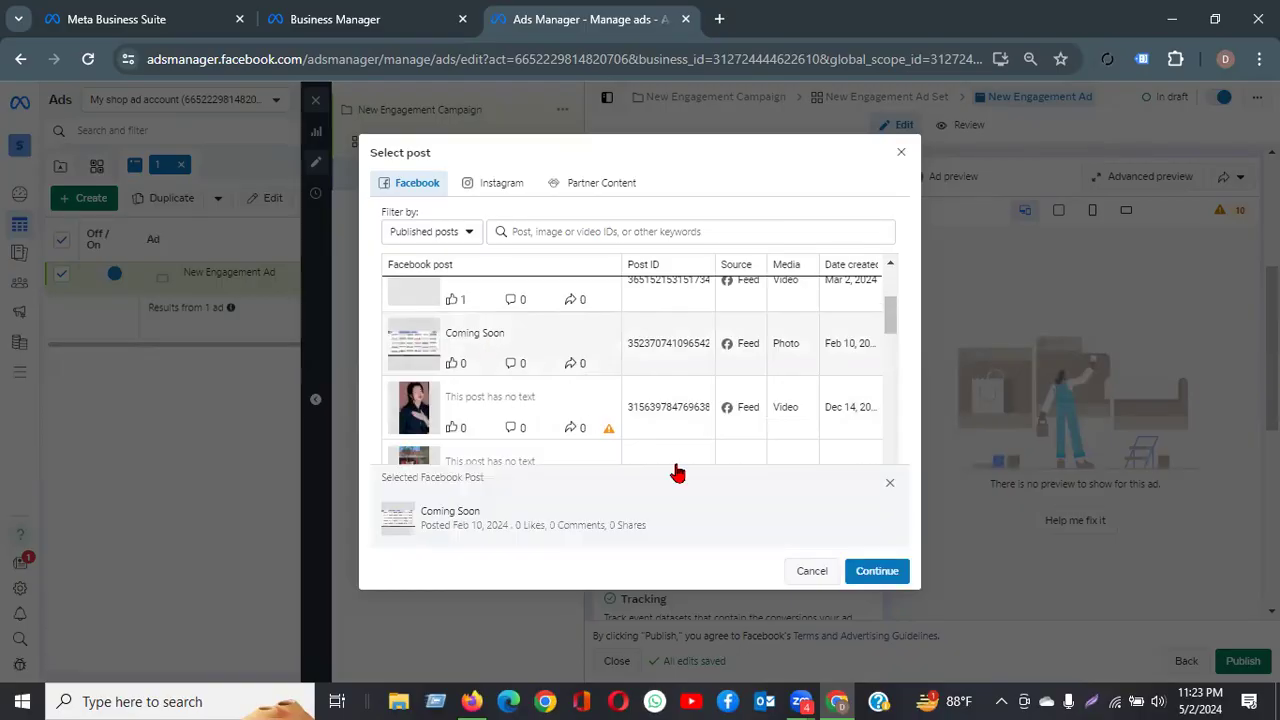
pyautogui.click(872, 572)
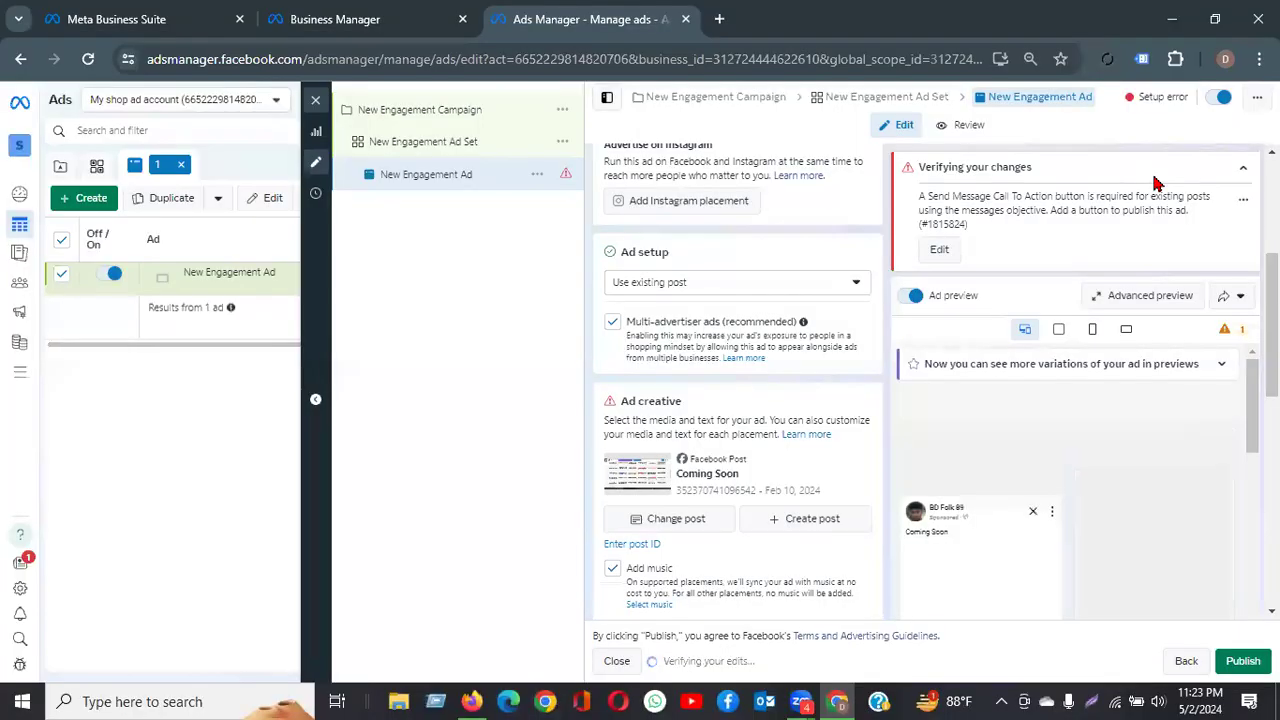
pyautogui.scroll(-2, 1010, 568)
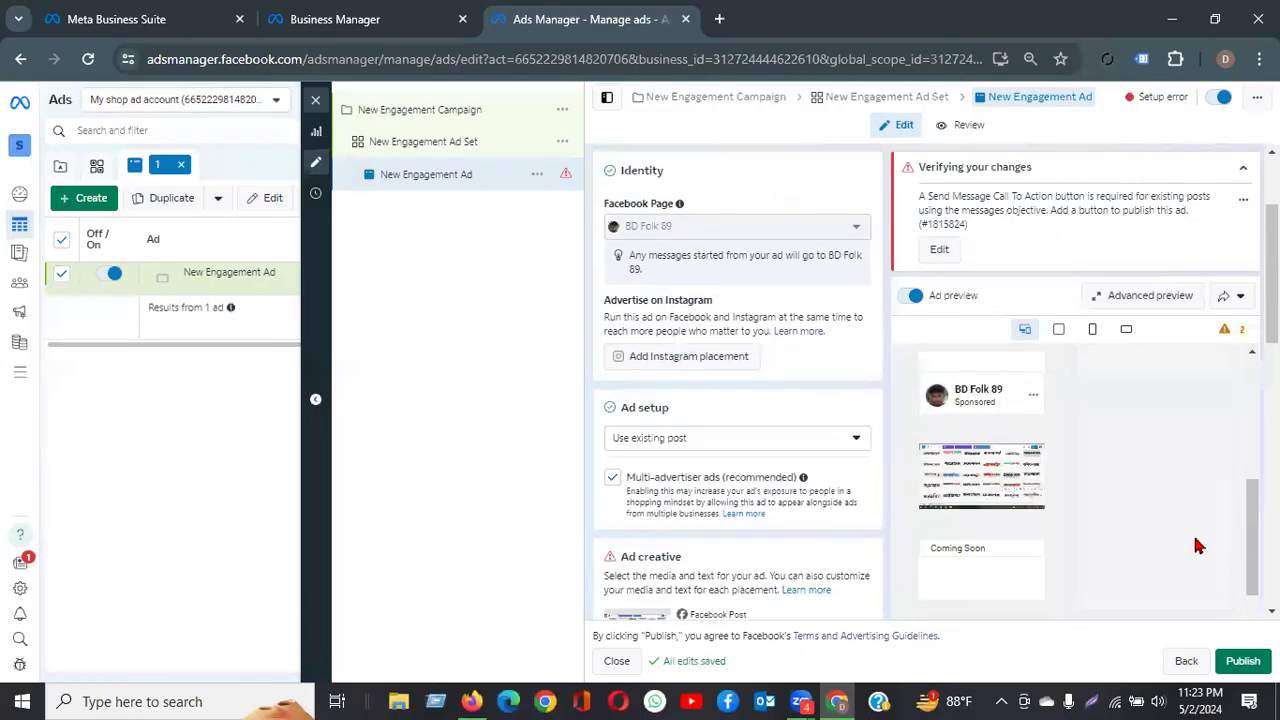
pyautogui.scroll(-2, 1013, 489)
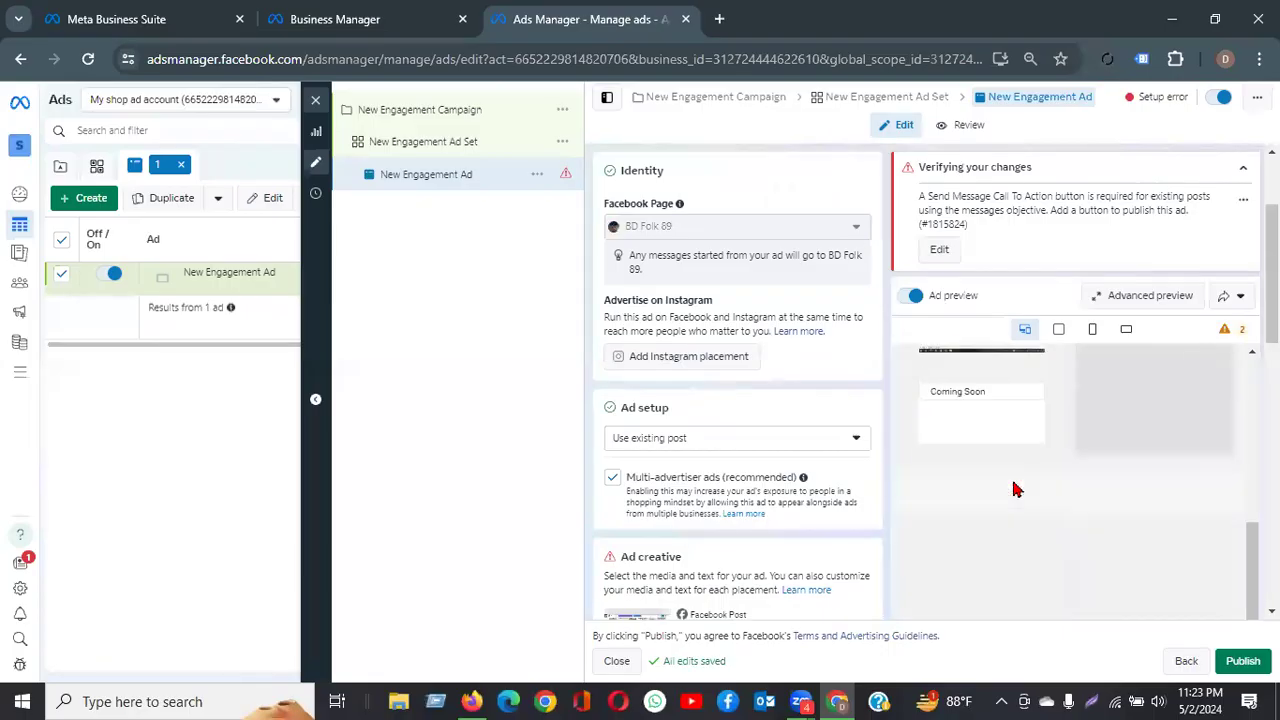
pyautogui.scroll(5, 1013, 489)
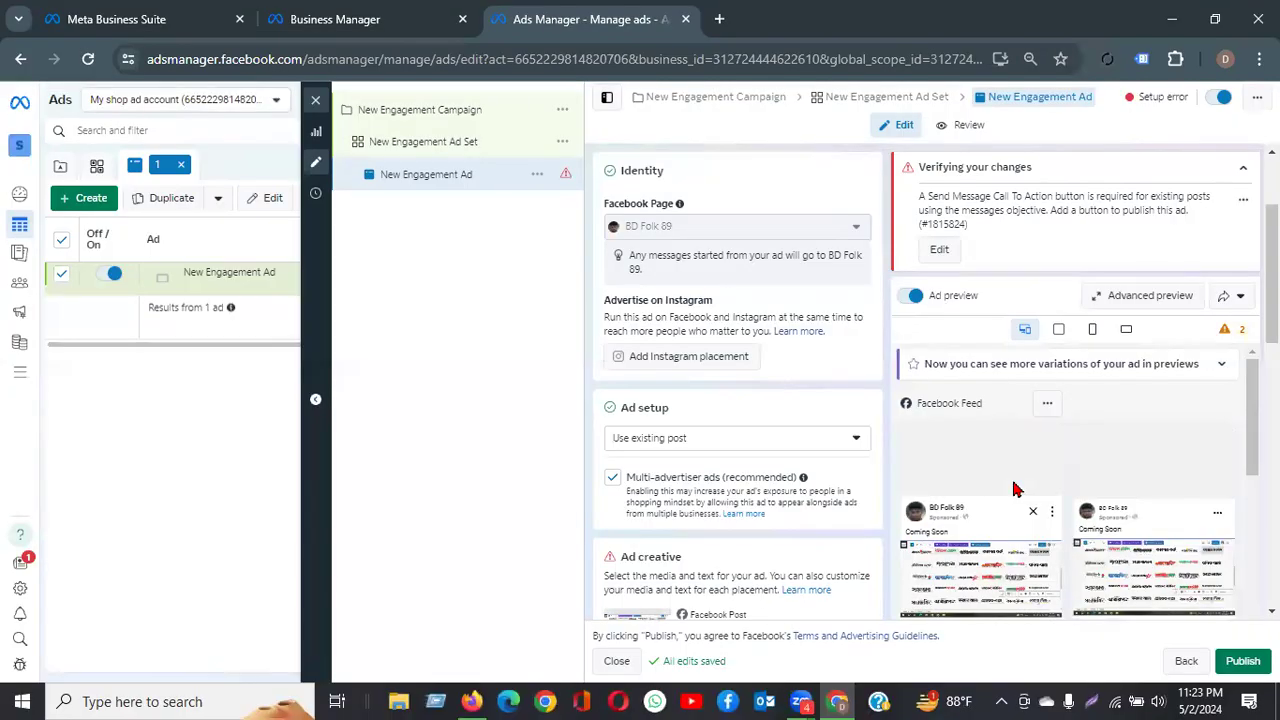
# Look over the ad's preview and settings and the list of published Facebook posts available for its creative, without changing the selected post
pyautogui.scroll(-2, 1033, 596)
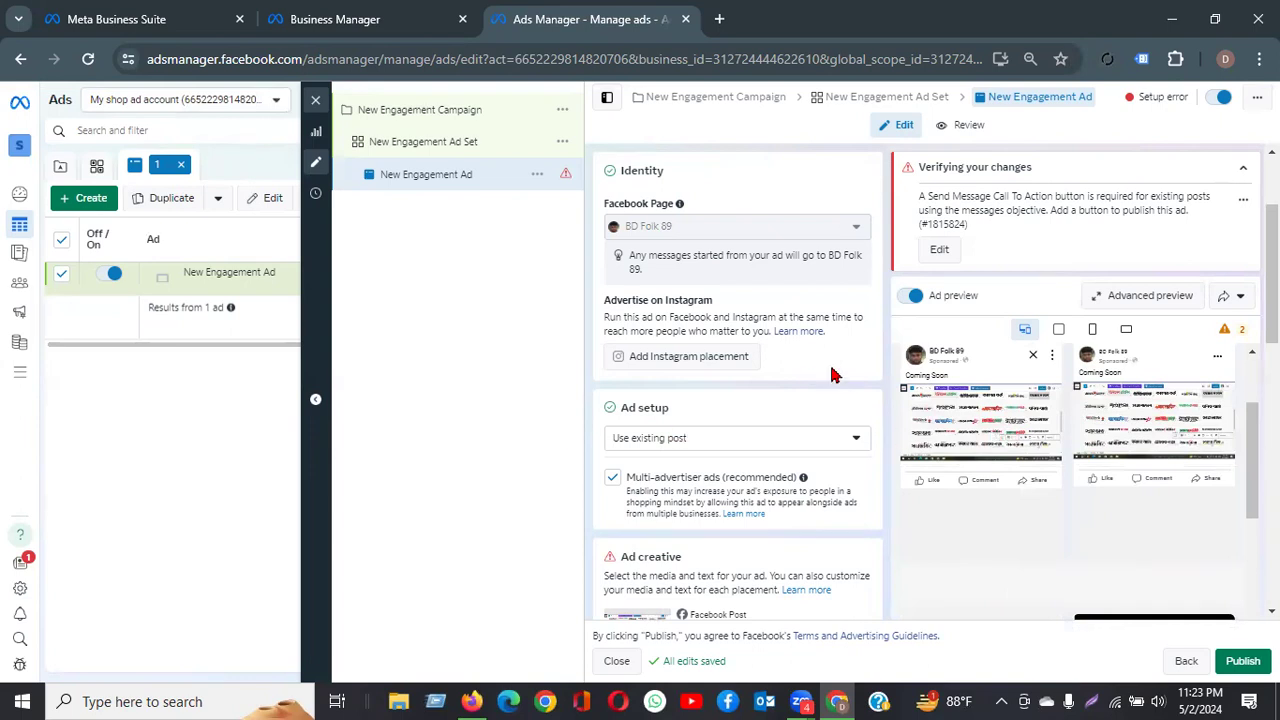
pyautogui.scroll(2, 834, 374)
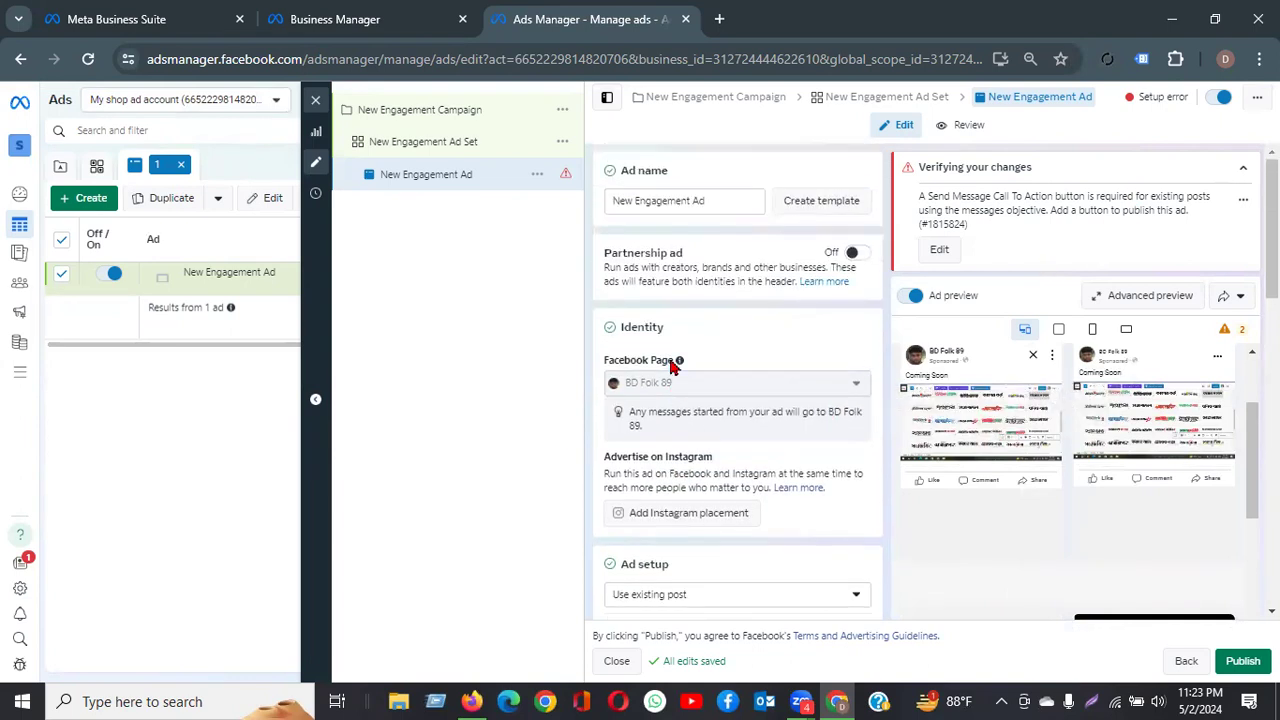
pyautogui.scroll(-3, 684, 360)
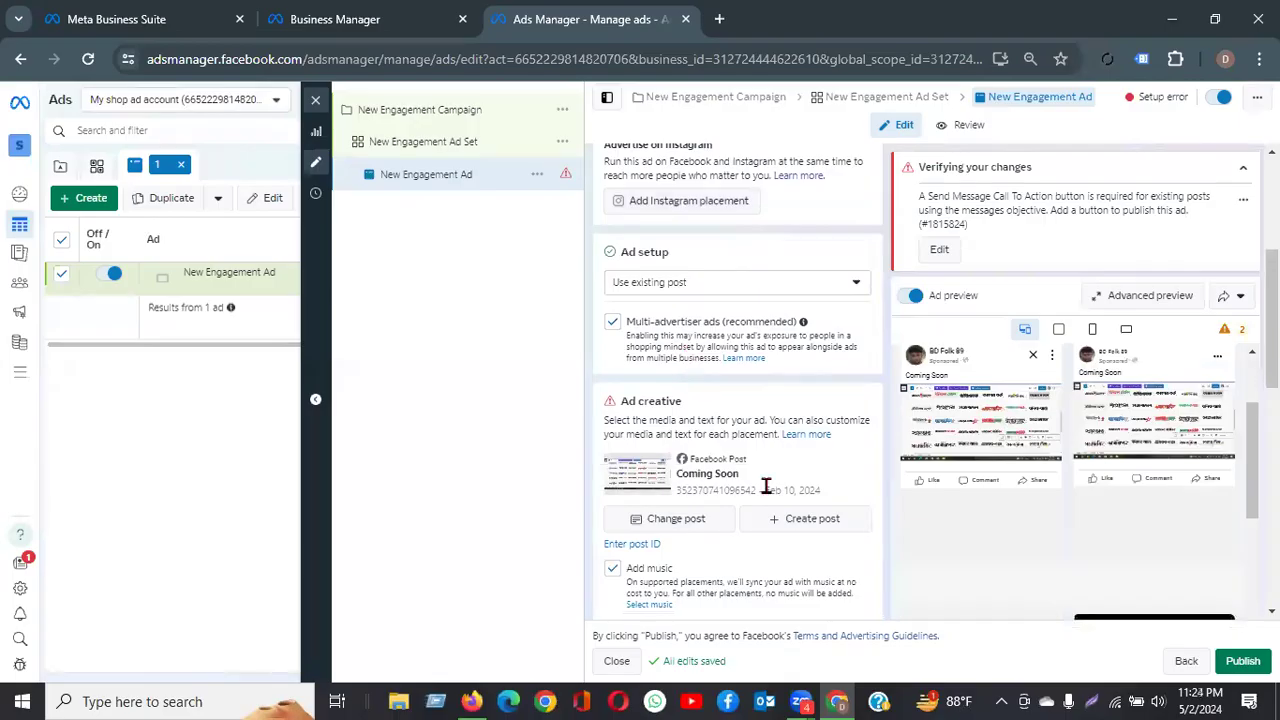
pyautogui.scroll(-2, 666, 520)
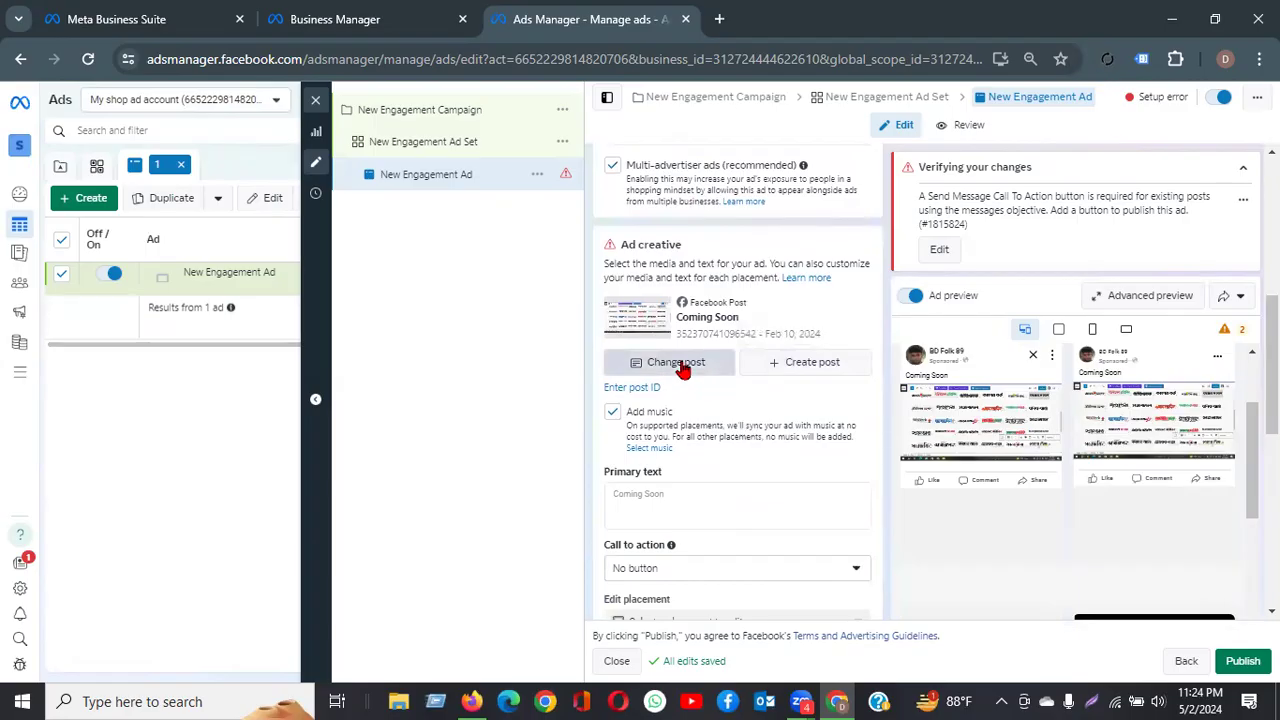
pyautogui.click(676, 363)
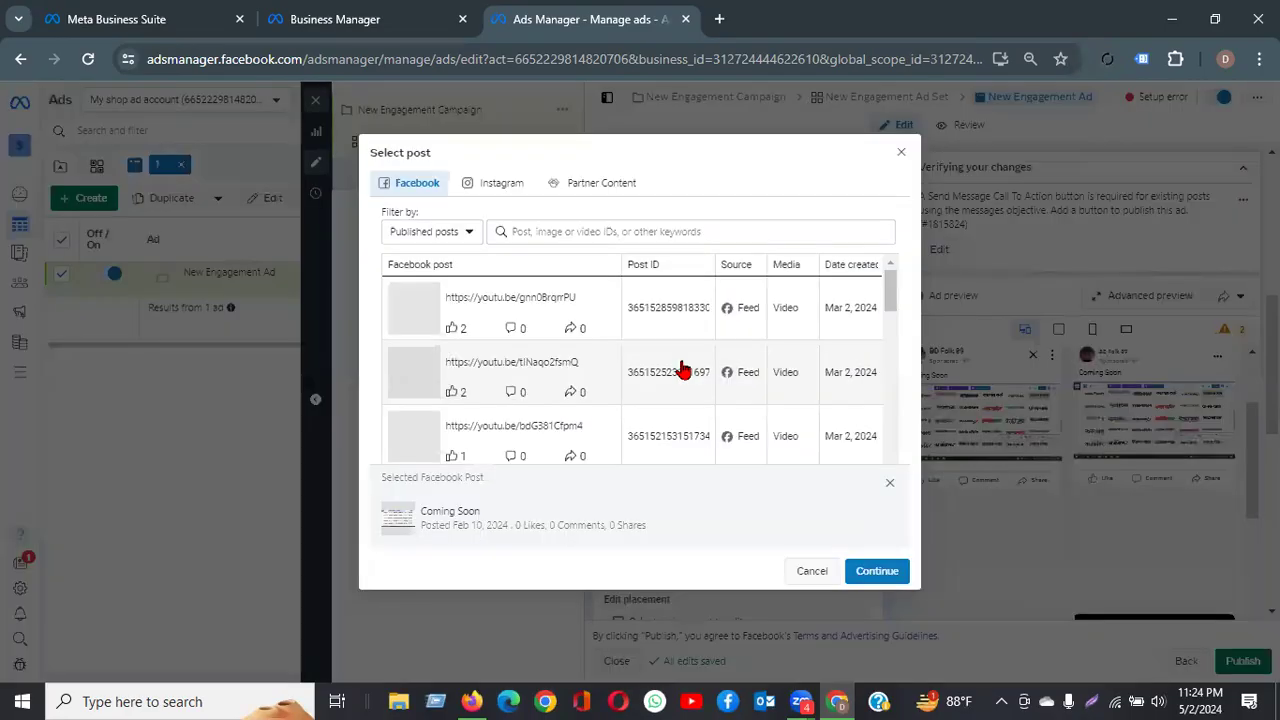
pyautogui.click(810, 573)
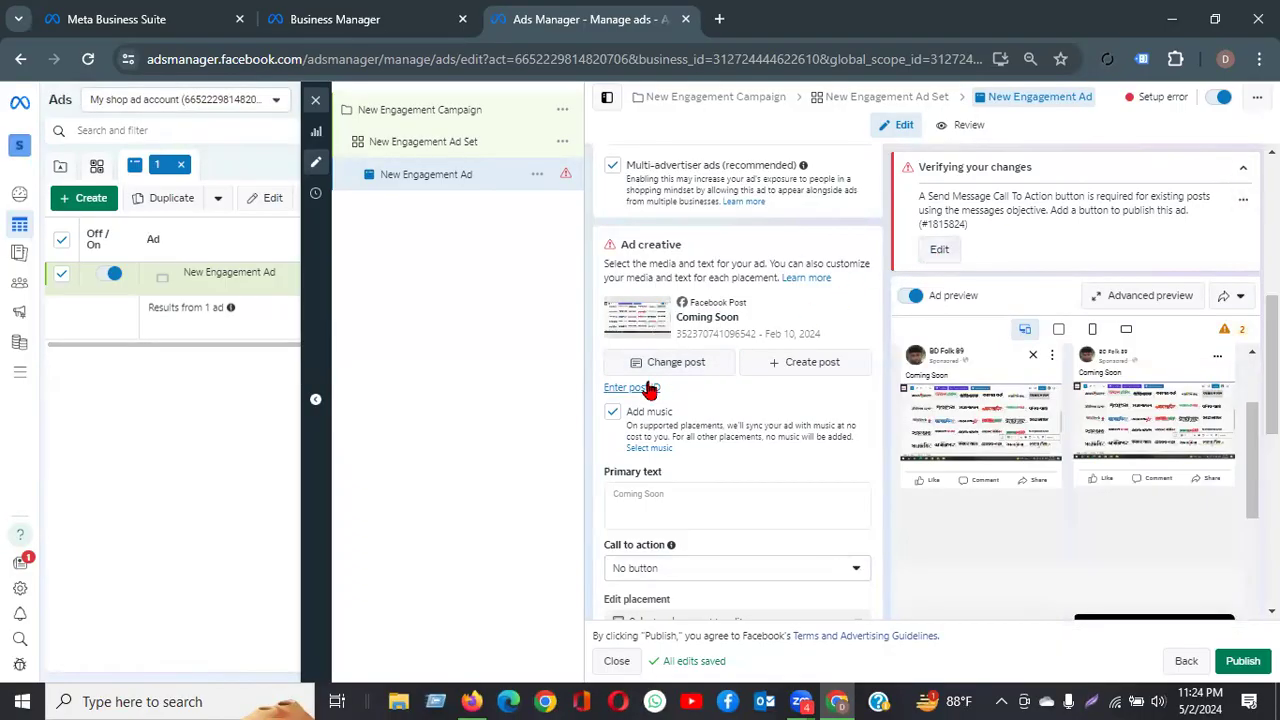
# Resolve the ad's setup error by setting the existing post's call to action to Send message
pyautogui.click(940, 251)
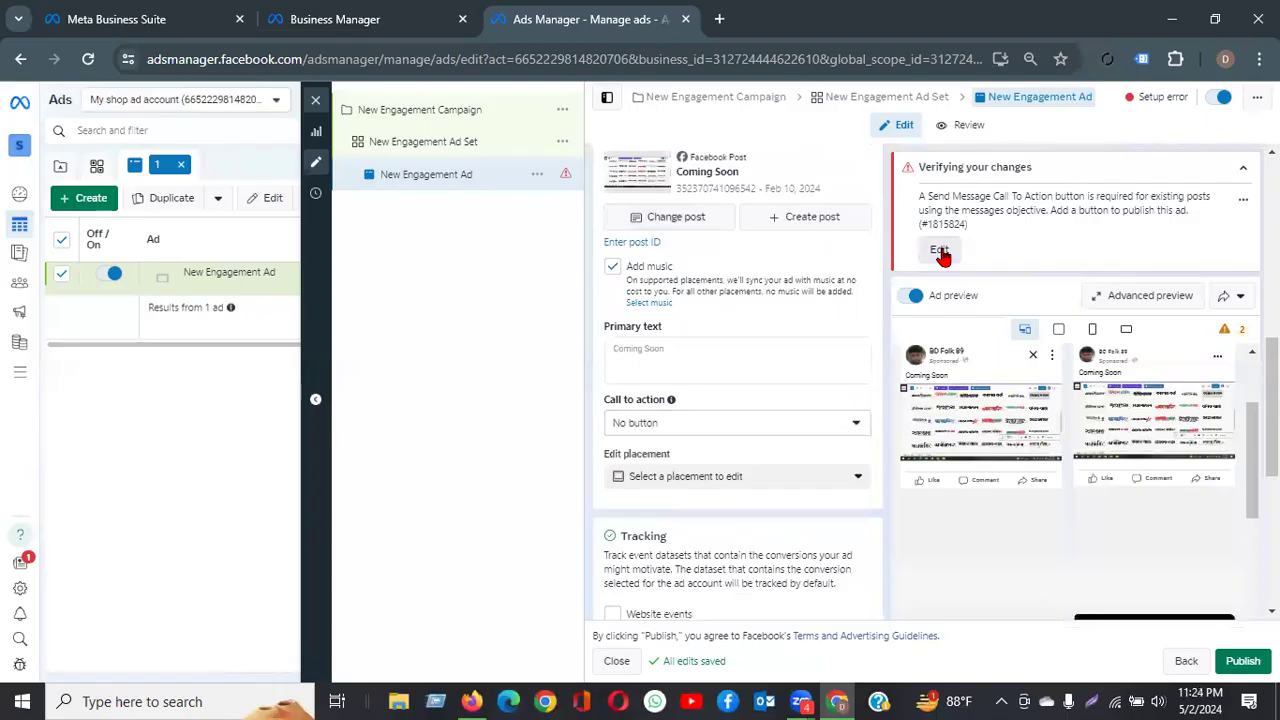
pyautogui.click(735, 424)
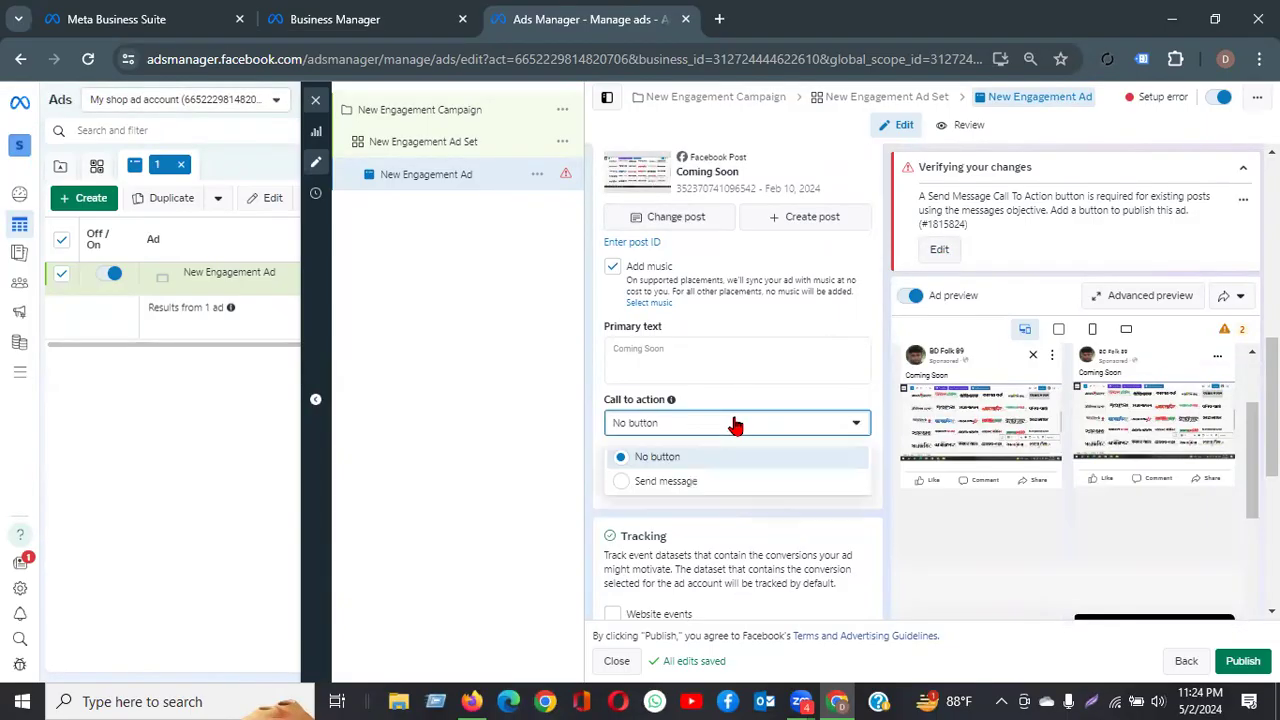
pyautogui.click(622, 484)
pyautogui.click(814, 347)
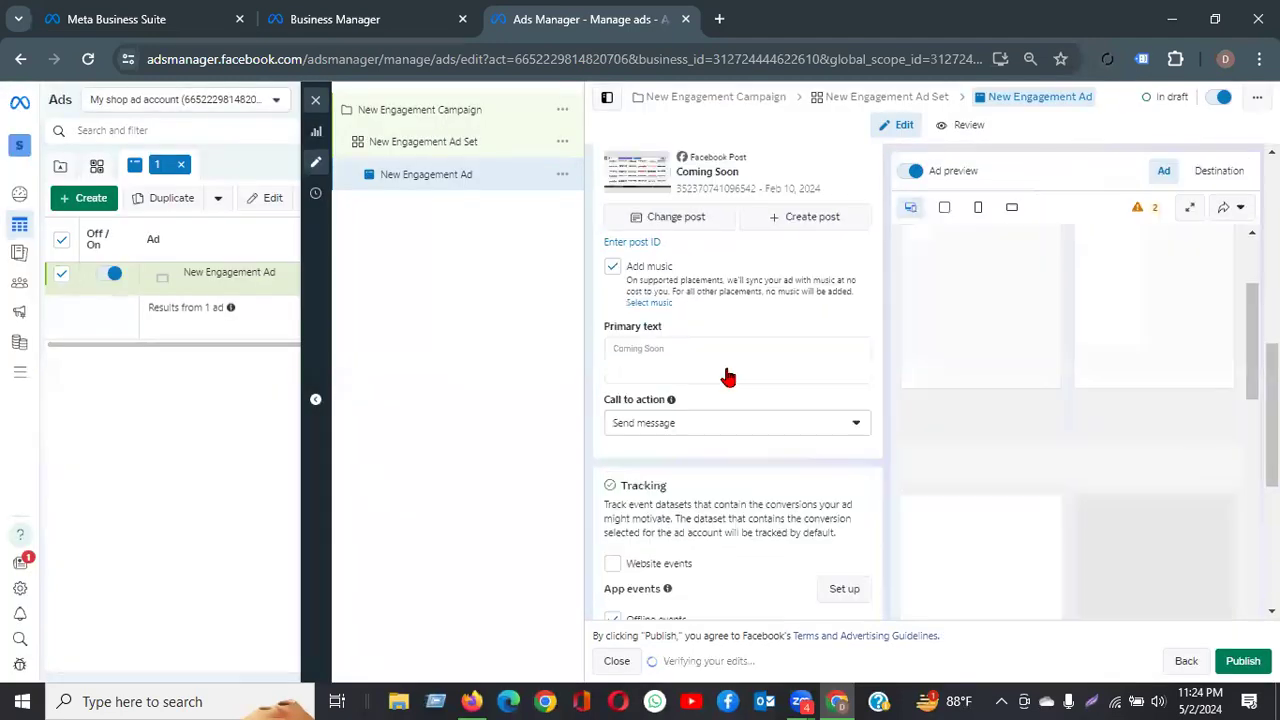
# Review the existing-post ad's setup, creative, message template, tracking and URL parameter sections
pyautogui.scroll(2, 727, 376)
pyautogui.scroll(2, 690, 330)
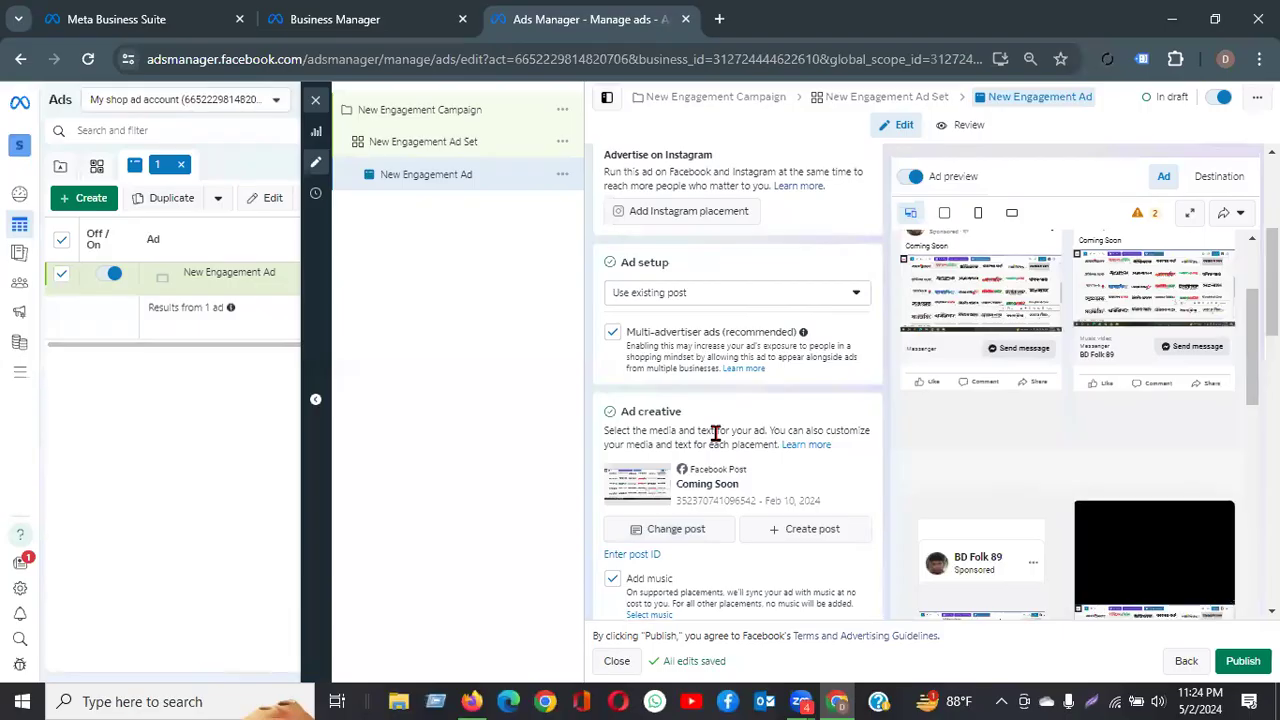
pyautogui.scroll(-2, 1007, 566)
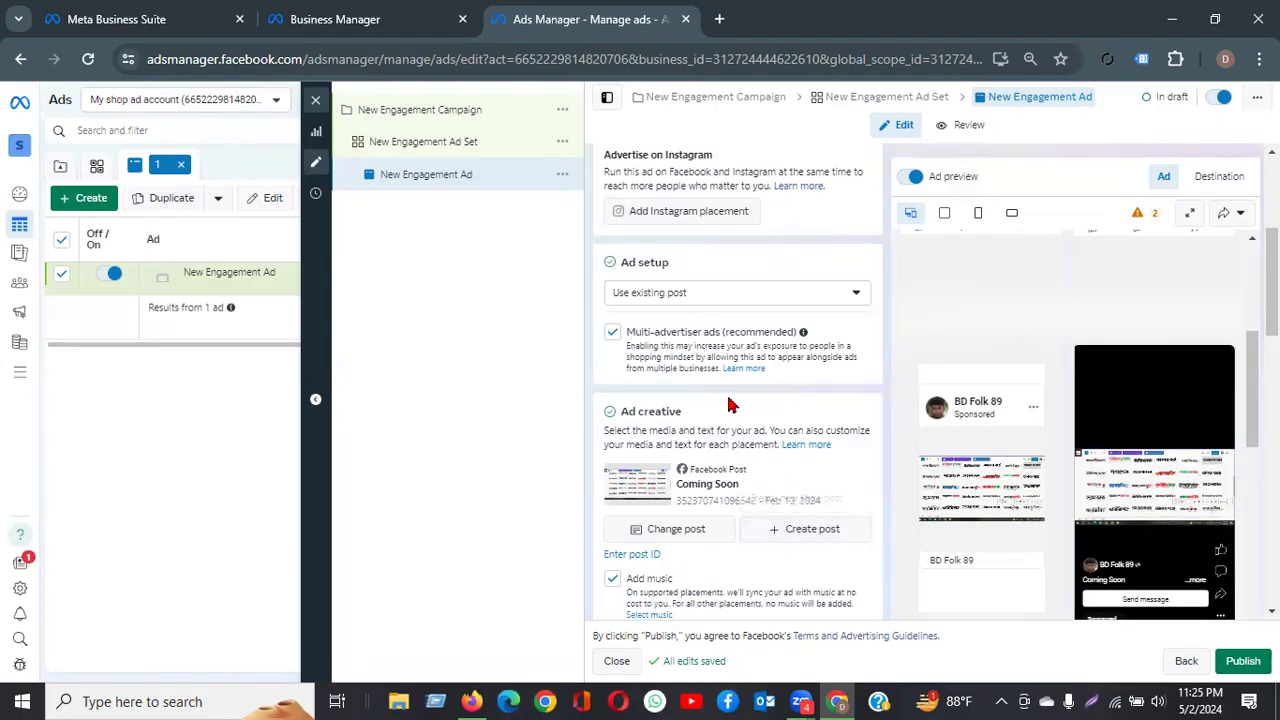
pyautogui.scroll(-1, 730, 402)
pyautogui.scroll(-3, 728, 404)
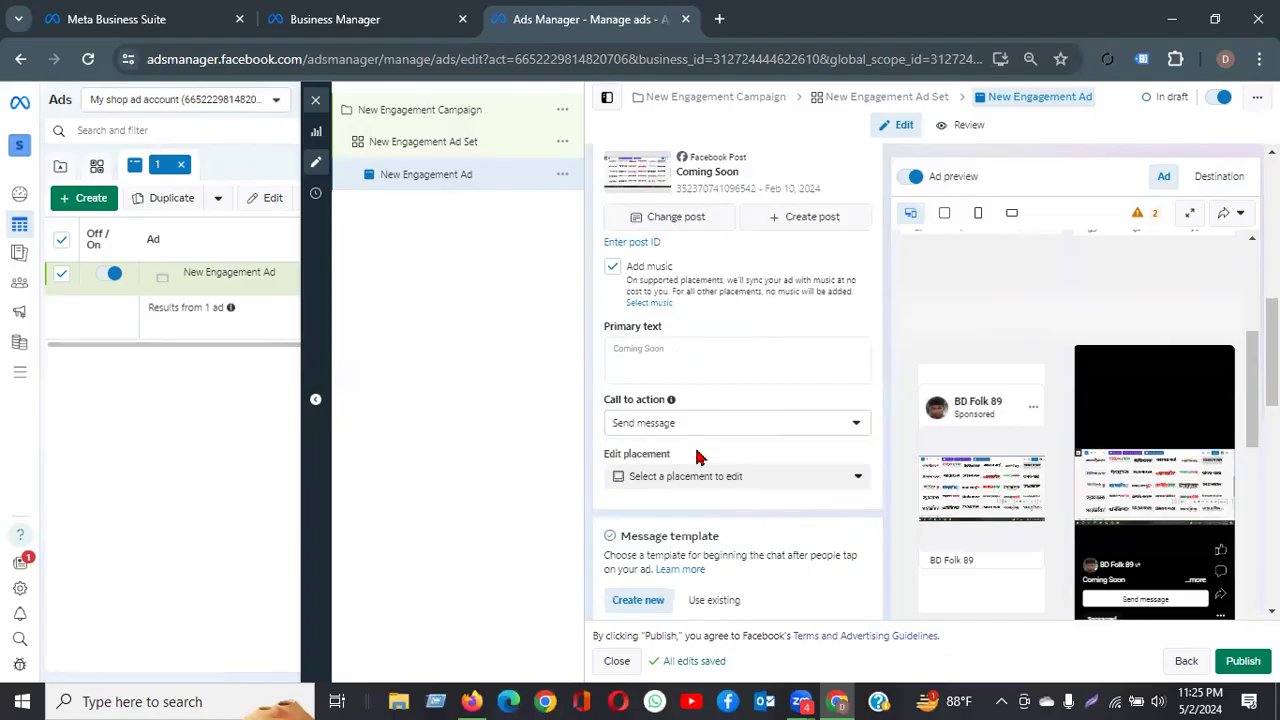
pyautogui.scroll(-8, 705, 480)
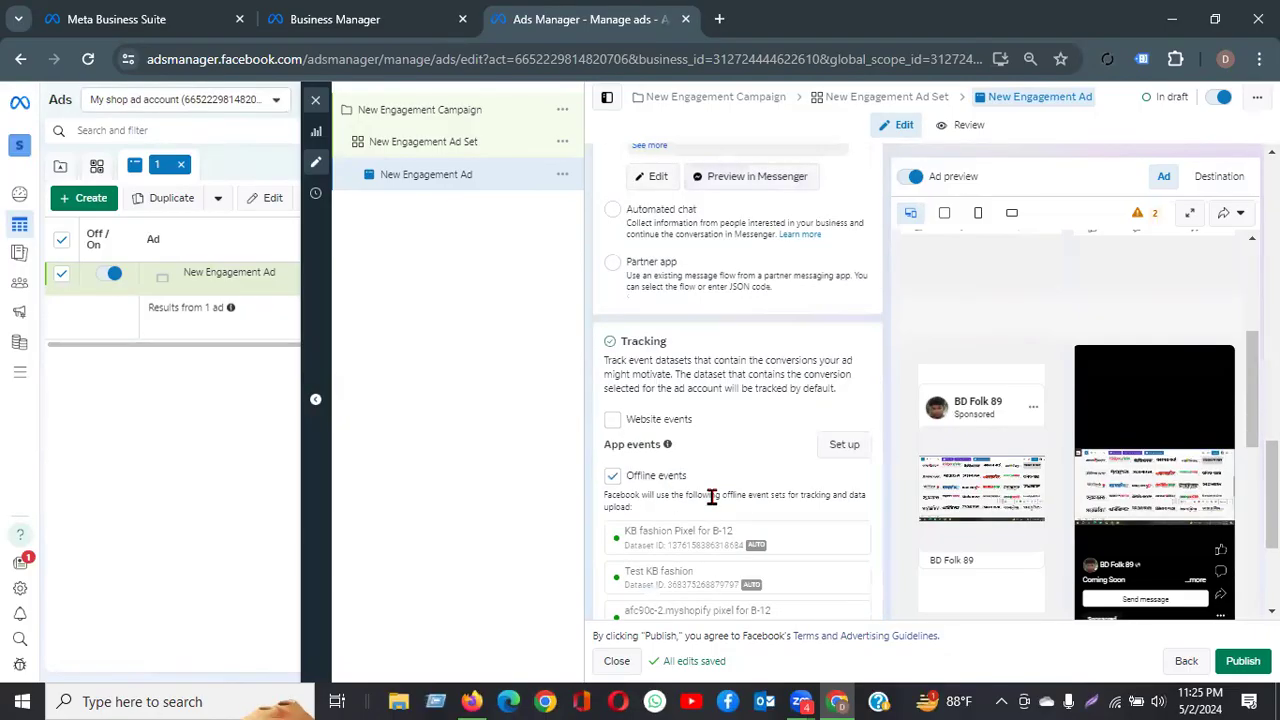
pyautogui.scroll(-3, 712, 497)
pyautogui.scroll(5, 710, 497)
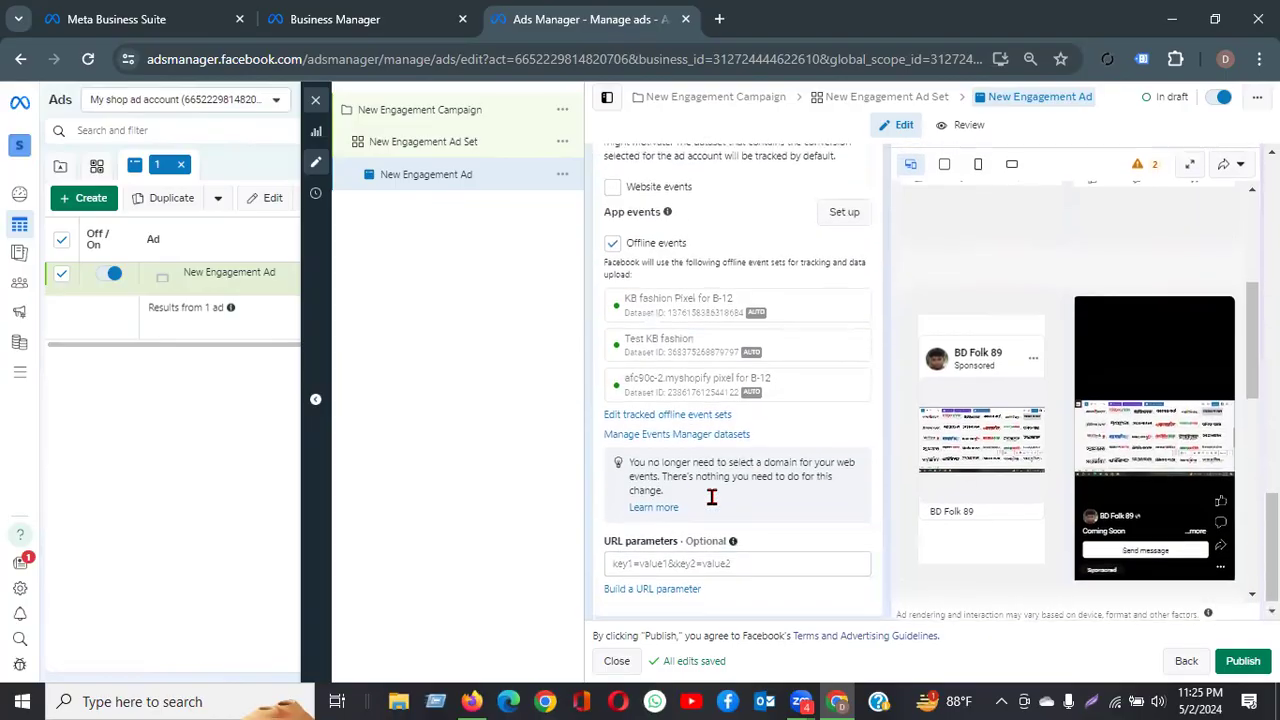
pyautogui.scroll(-5, 710, 500)
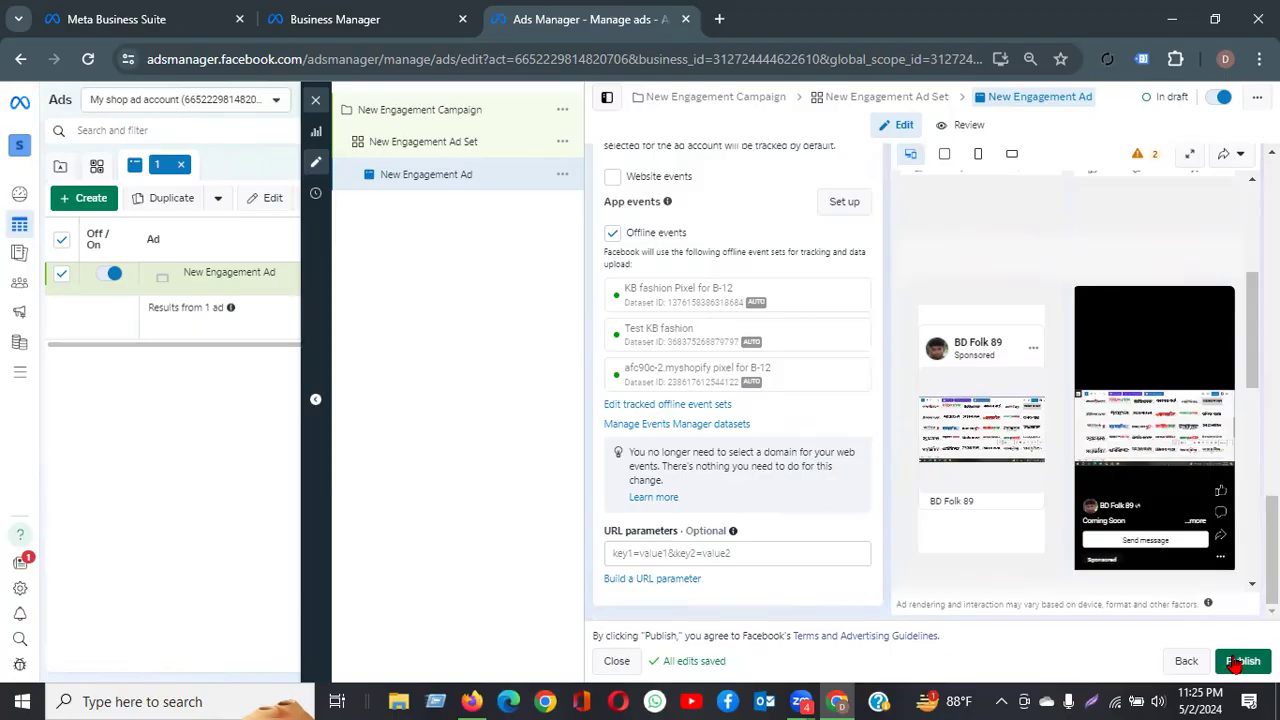
pyautogui.scroll(8, 868, 370)
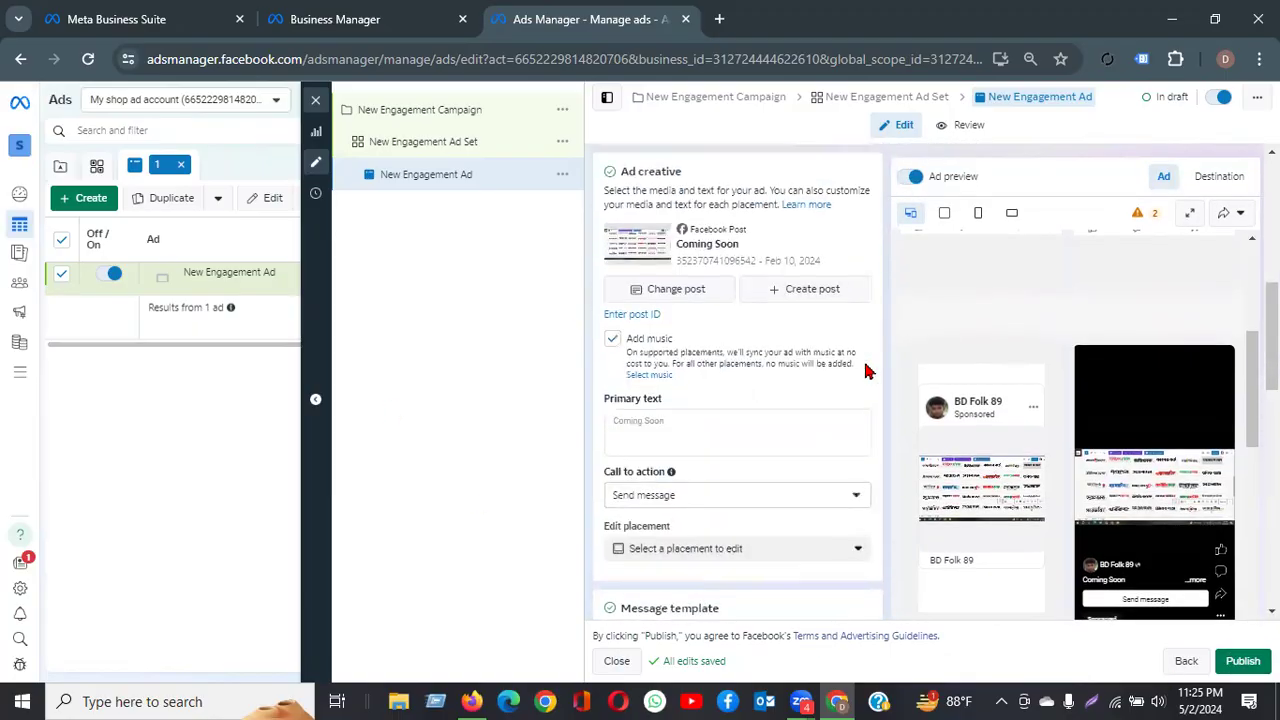
pyautogui.scroll(5, 868, 370)
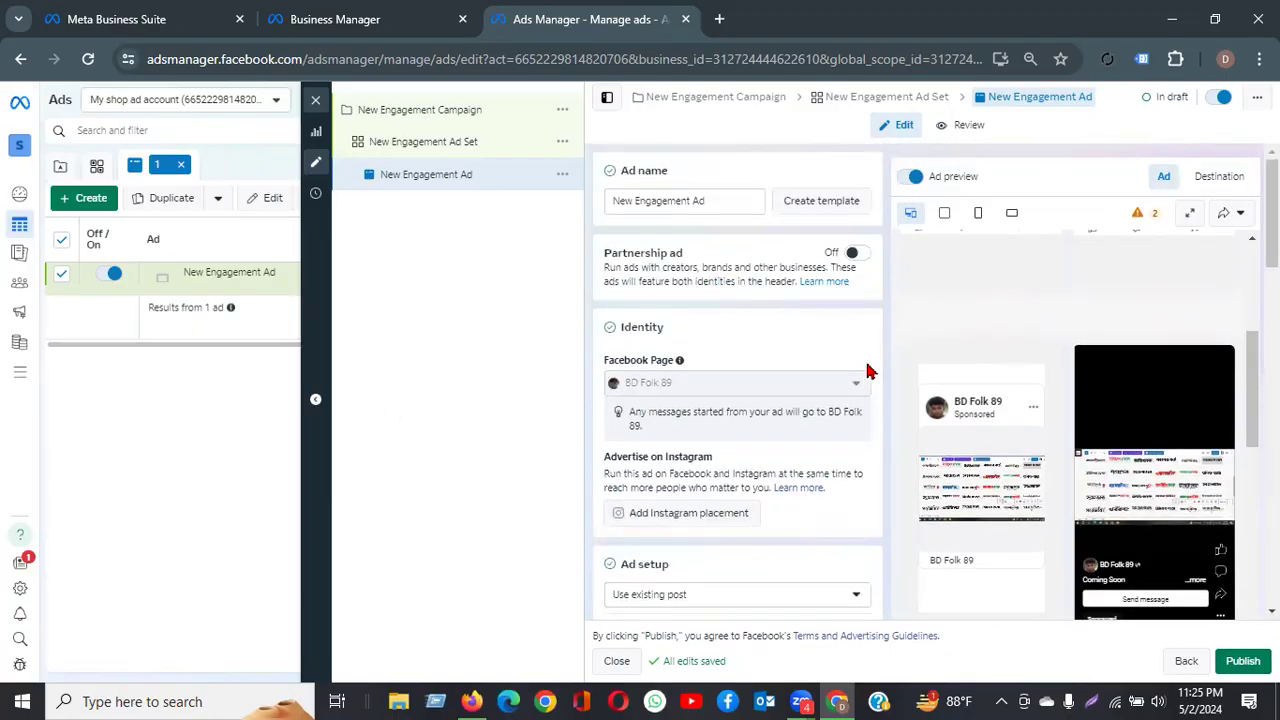
# Set the New Engagement Ad Set's conversion location to Facebook Page and look through its performance goal, budget and audience settings
pyautogui.click(410, 143)
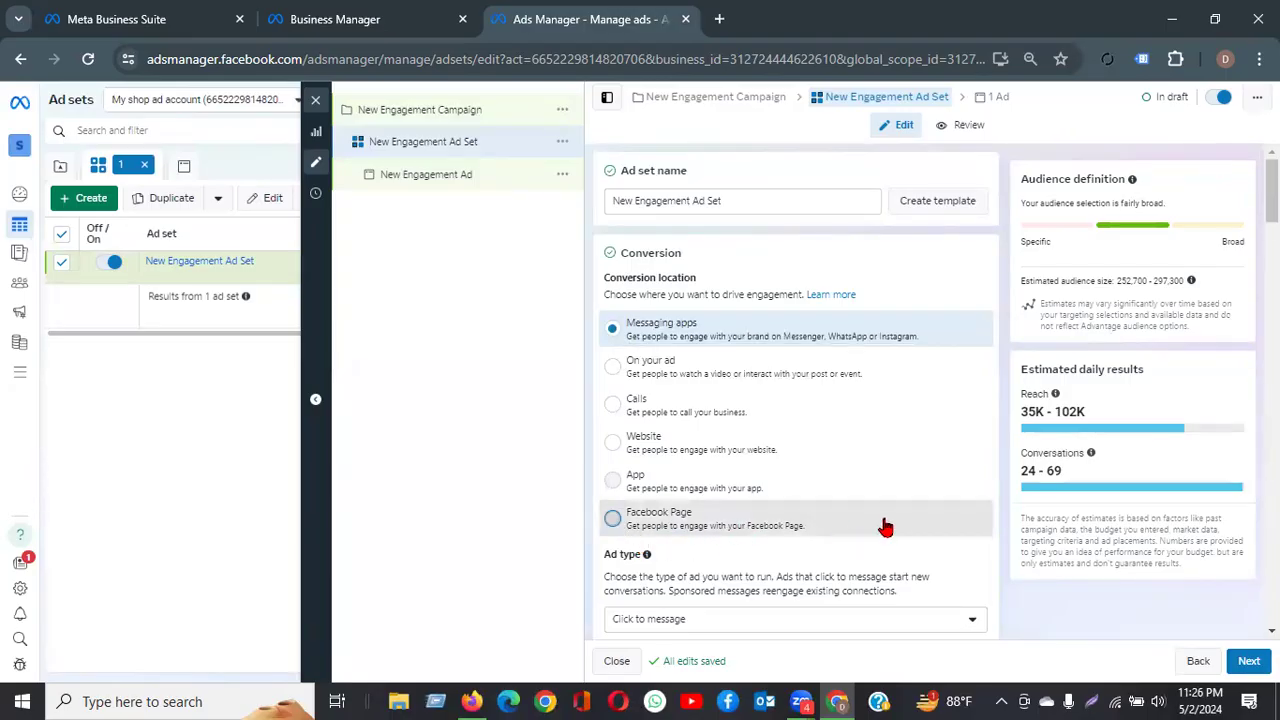
pyautogui.click(660, 525)
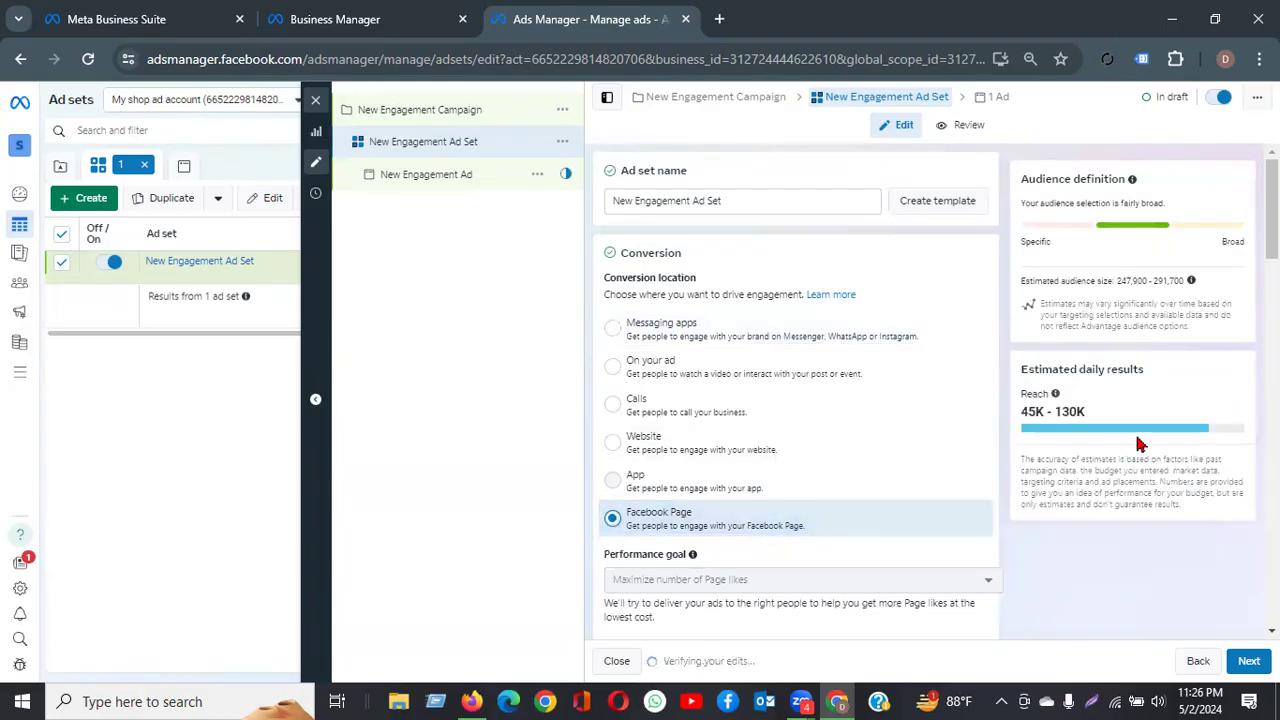
pyautogui.scroll(-2, 1138, 443)
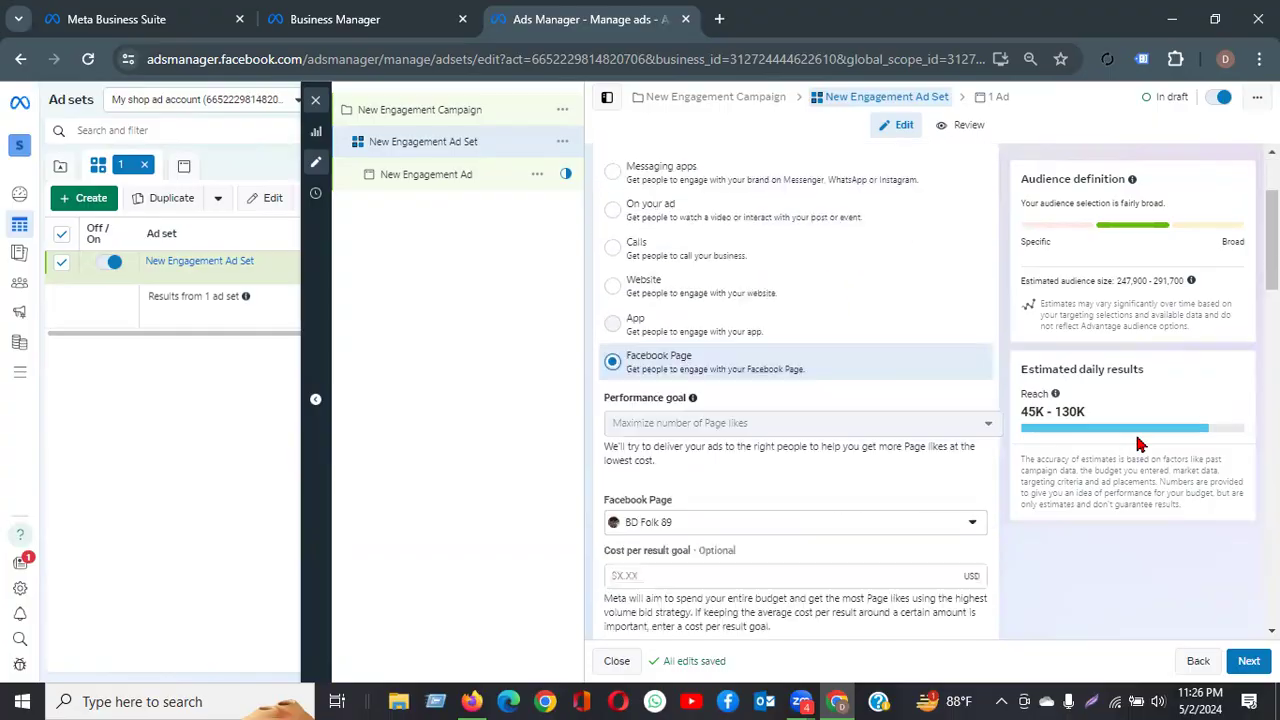
pyautogui.scroll(-2, 1138, 443)
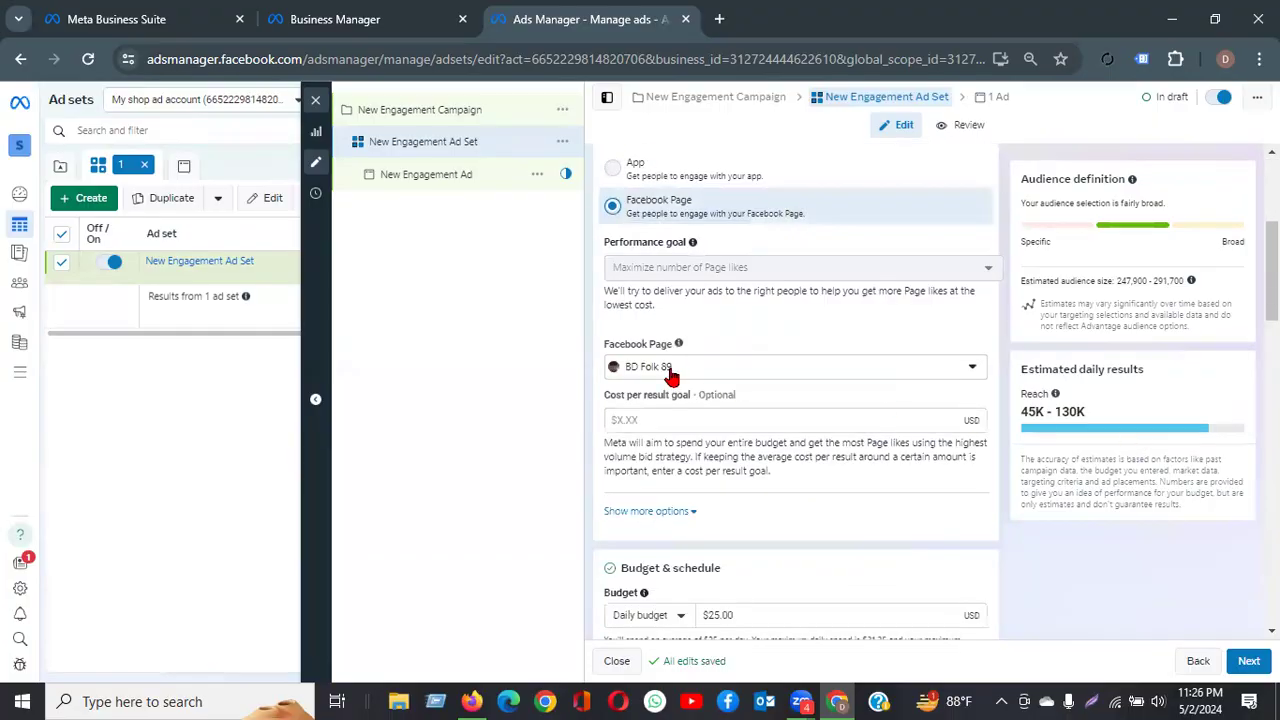
pyautogui.scroll(-2, 668, 373)
pyautogui.scroll(-8, 670, 375)
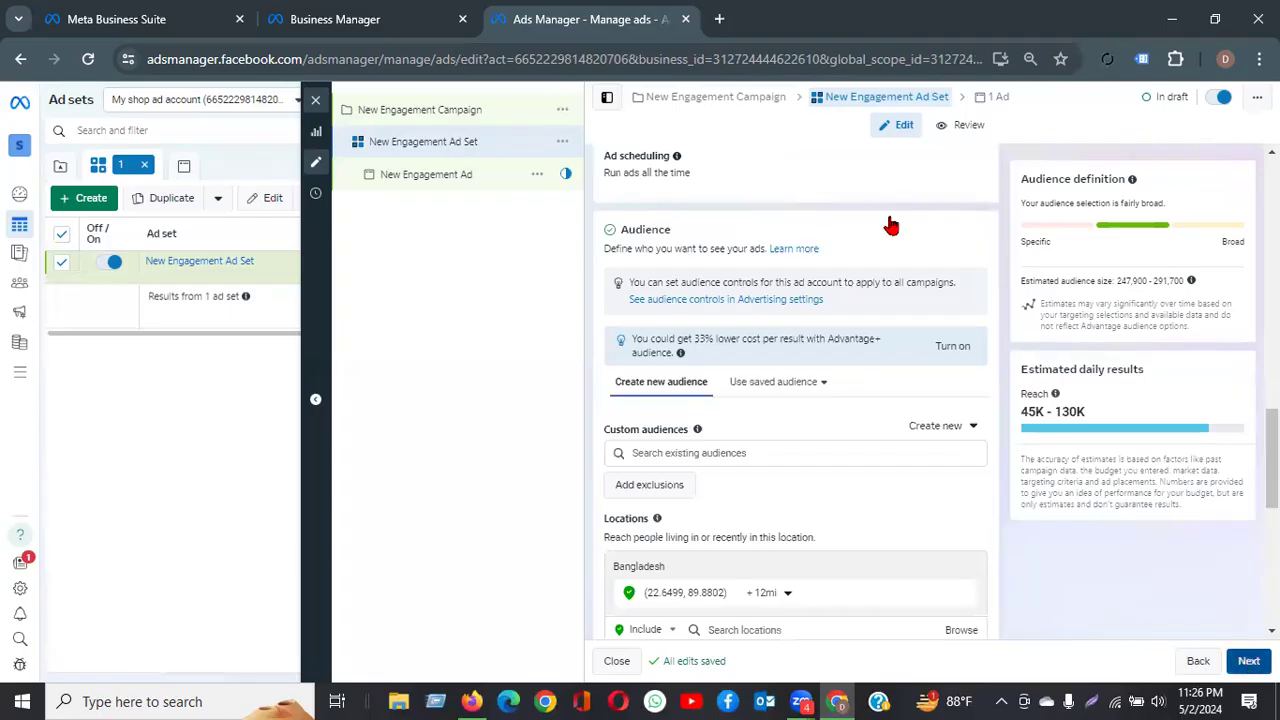
# Examine the New Engagement Ad's identity, ad setup and creative sections for the Facebook Page conversion location, including its media options
pyautogui.click(487, 168)
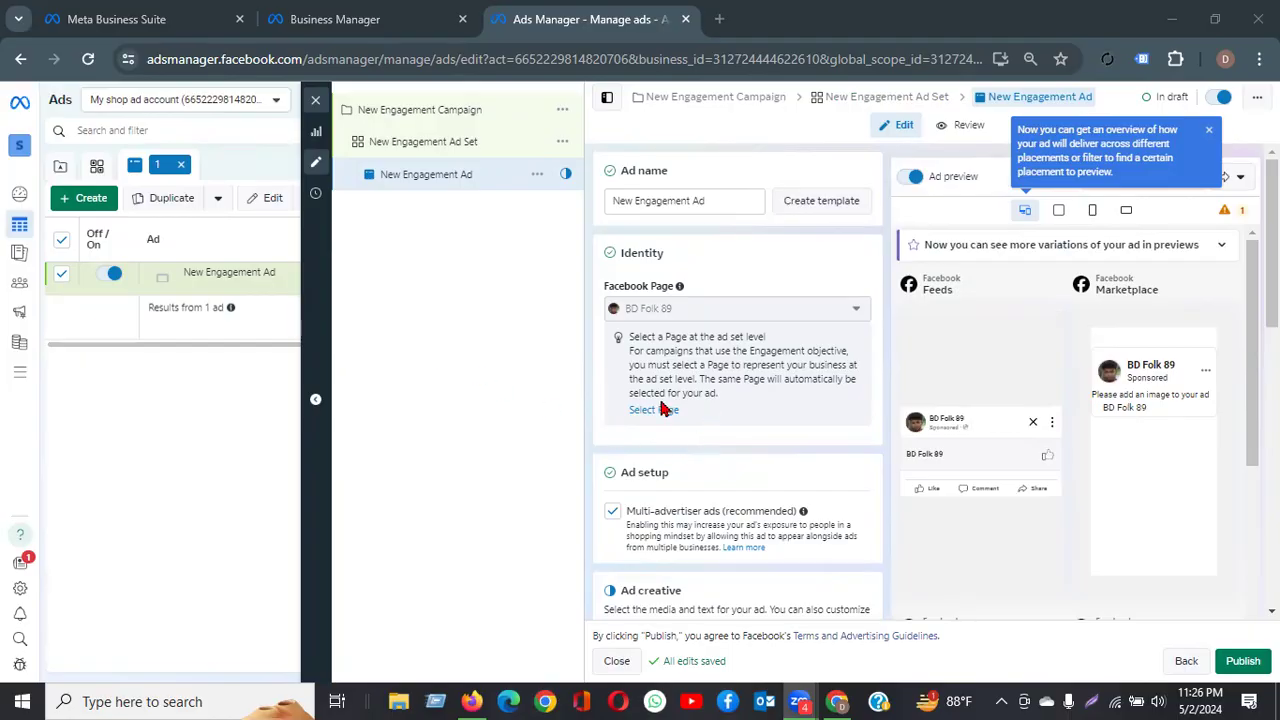
pyautogui.scroll(-3, 670, 364)
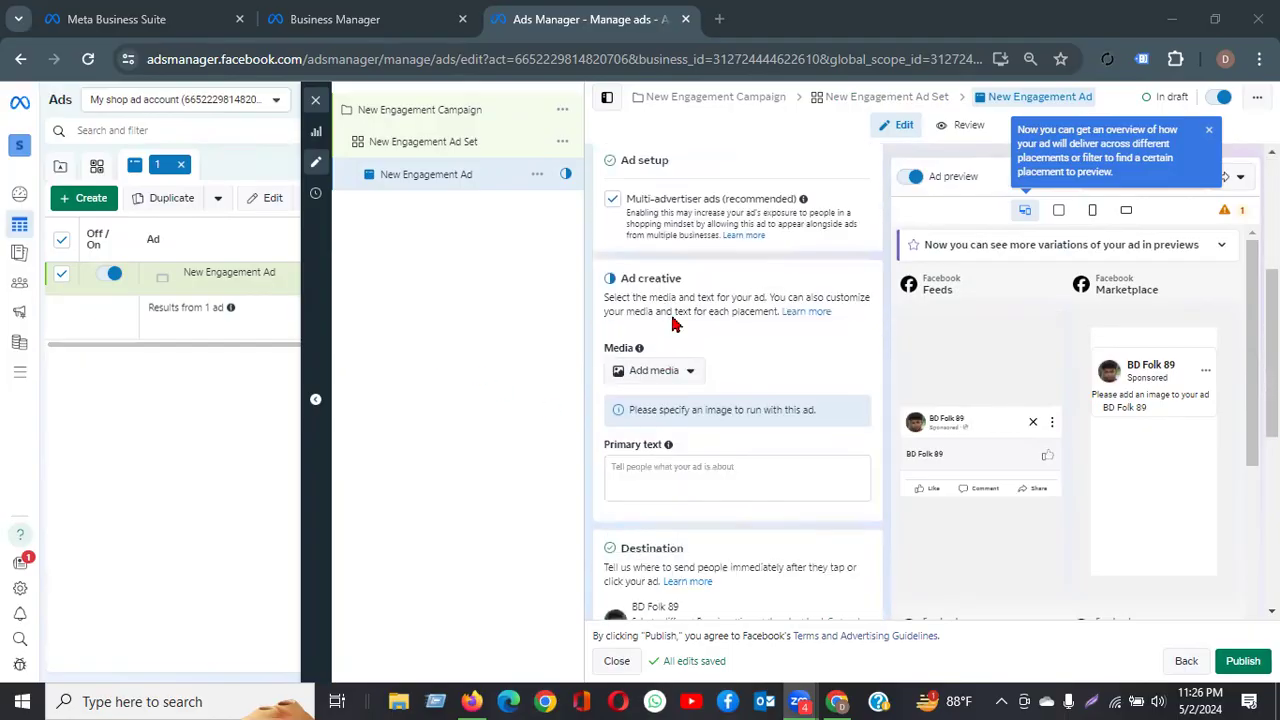
pyautogui.click(665, 381)
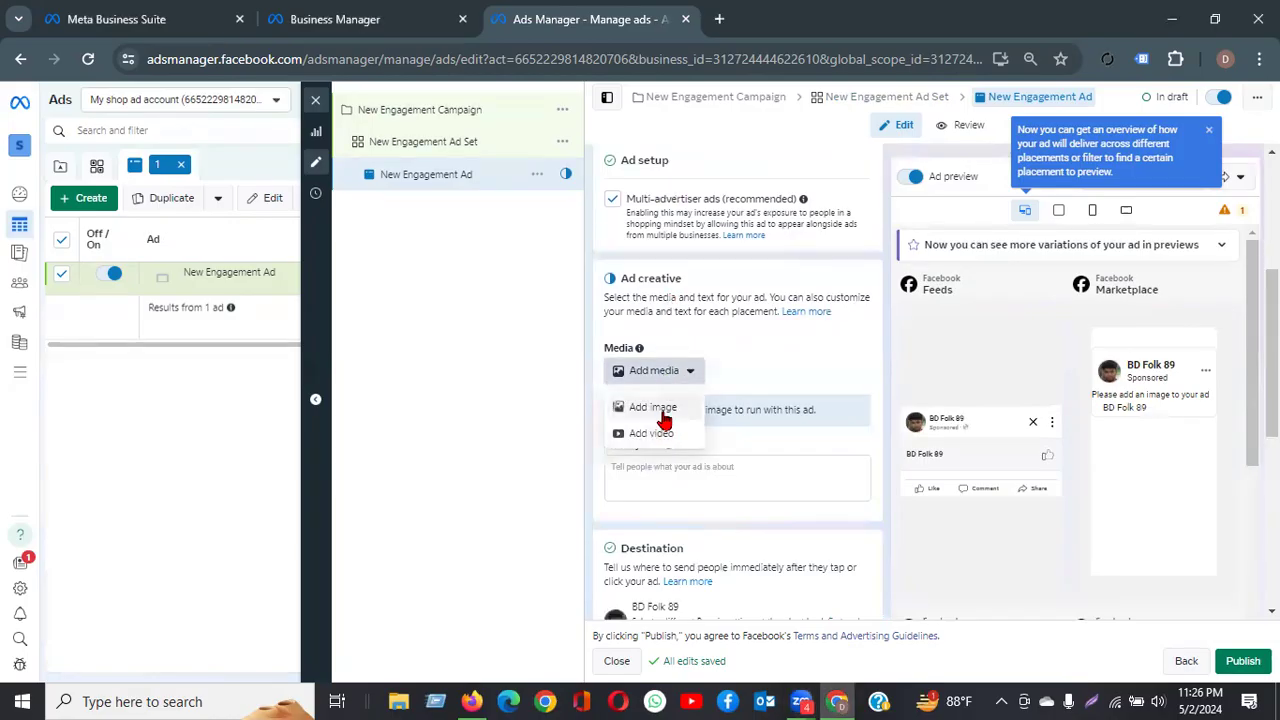
pyautogui.scroll(3, 665, 420)
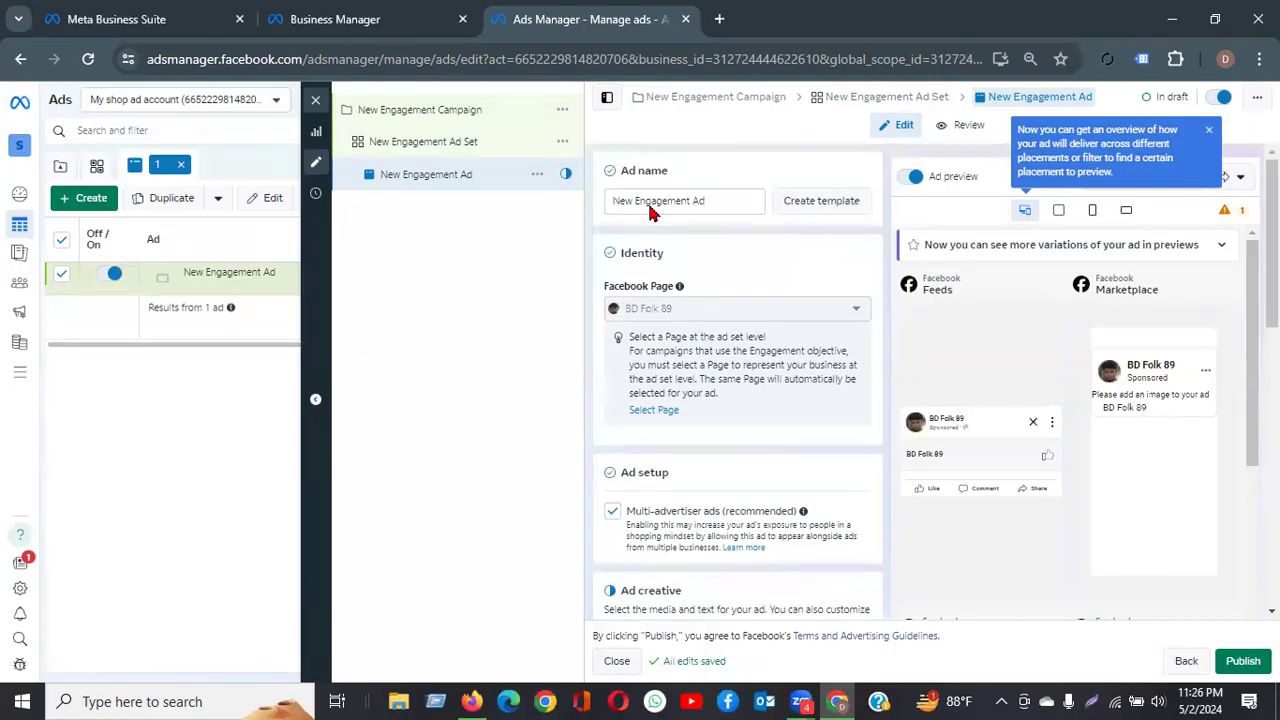
pyautogui.scroll(-3, 676, 377)
pyautogui.scroll(4, 663, 366)
pyautogui.scroll(-2, 800, 364)
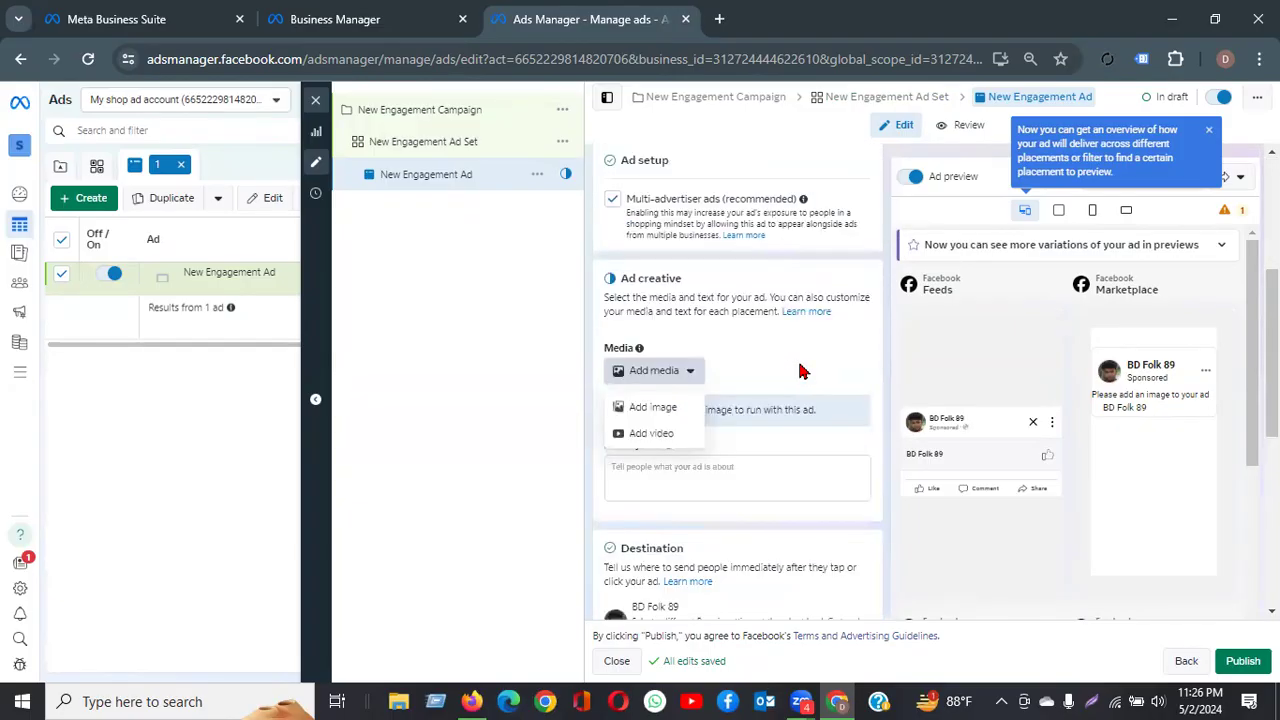
pyautogui.scroll(2, 800, 371)
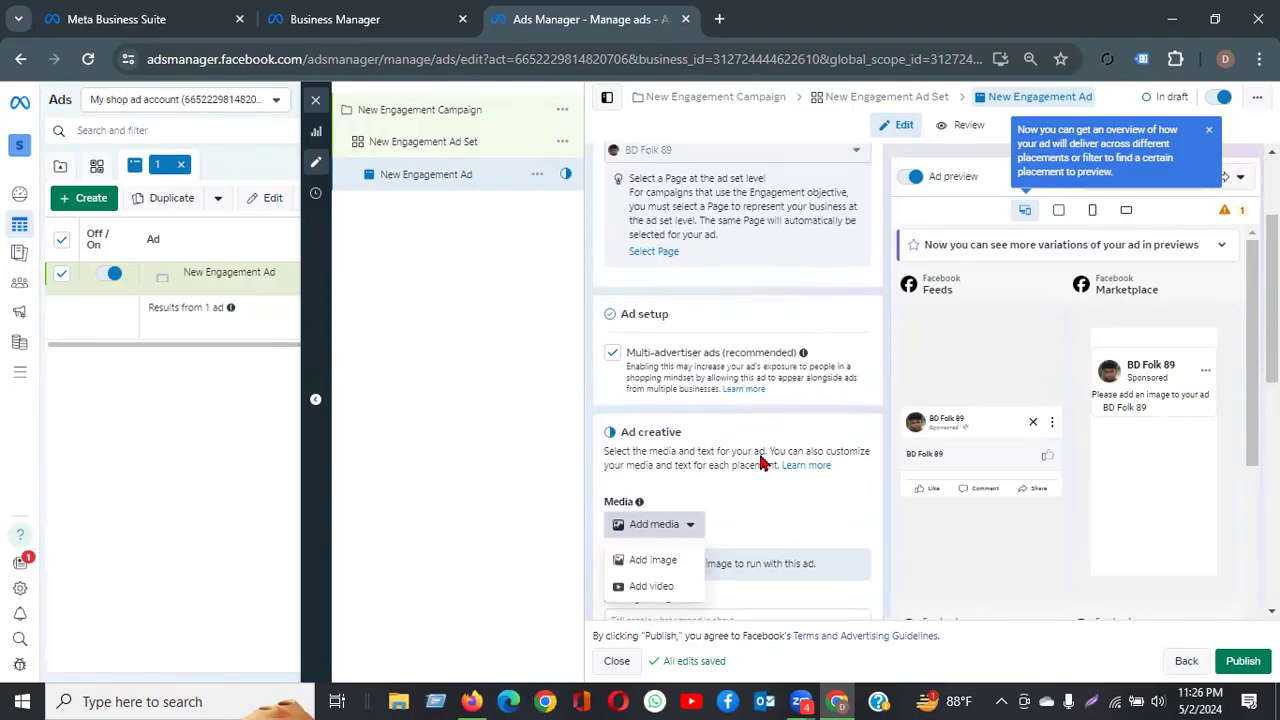
pyautogui.scroll(-2, 760, 455)
pyautogui.click(740, 362)
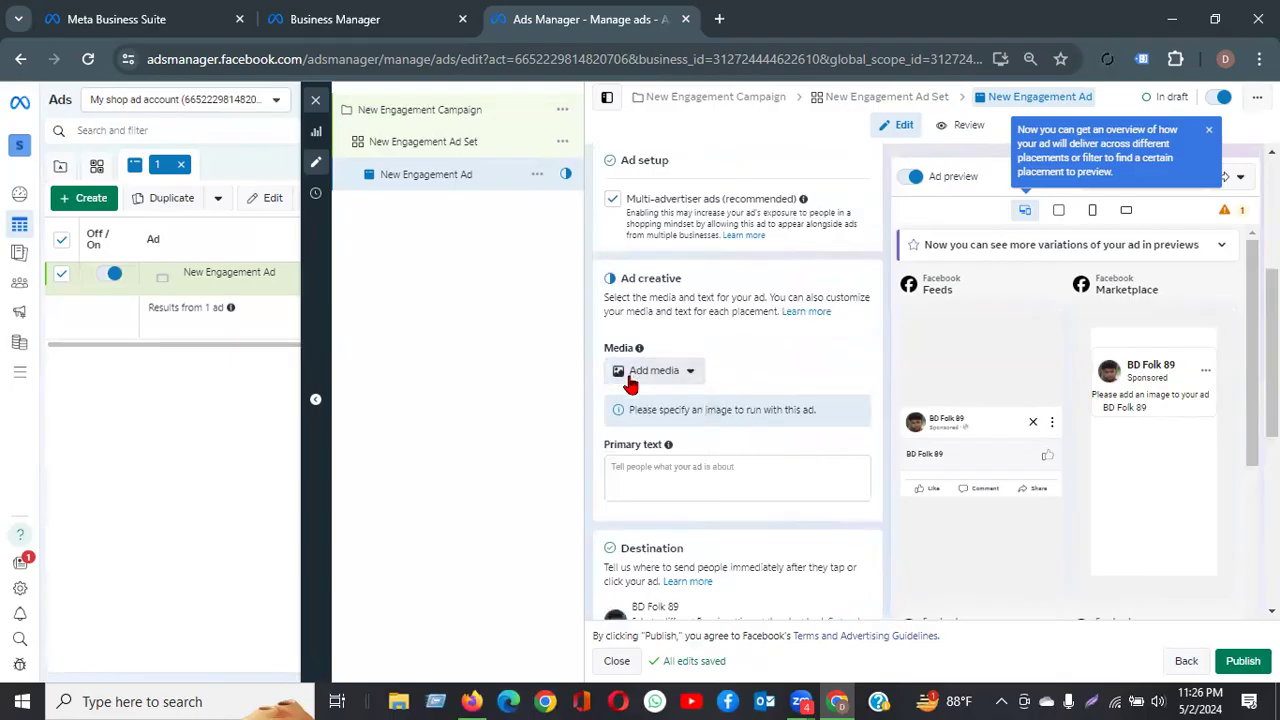
# Review the ad's destination action button choices and its tracking settings
pyautogui.scroll(-4, 791, 451)
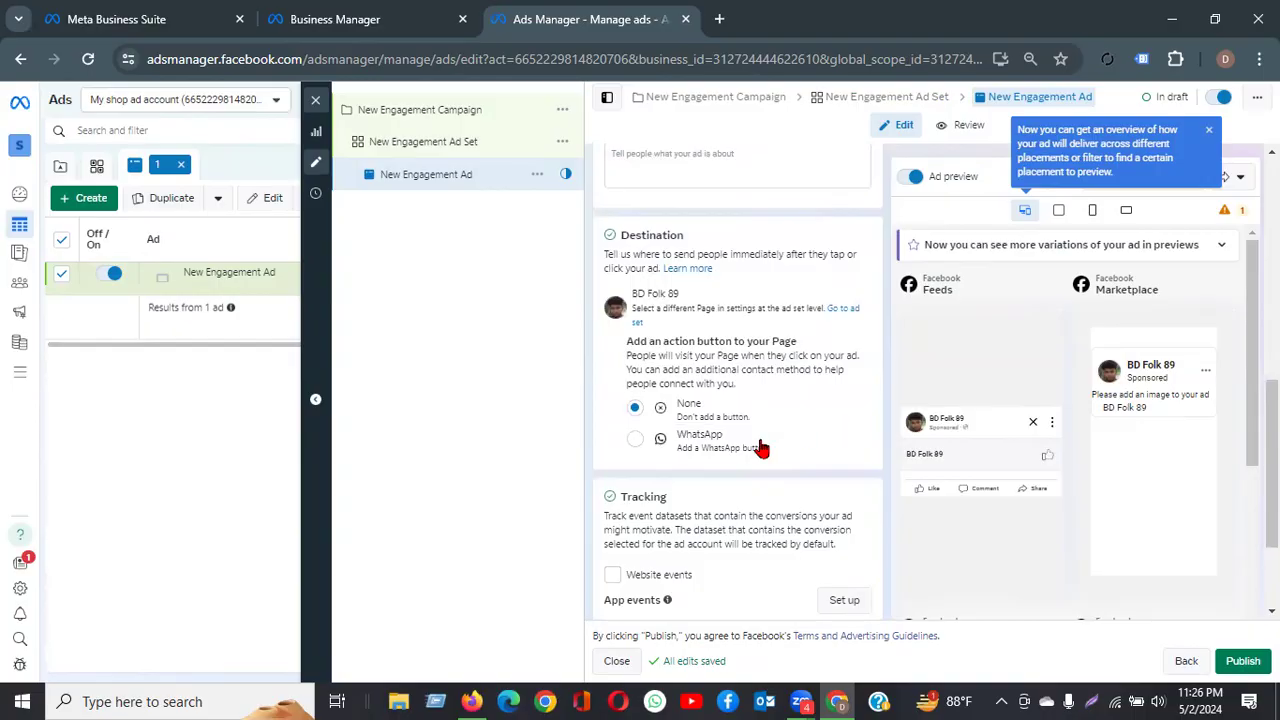
pyautogui.scroll(-2, 808, 367)
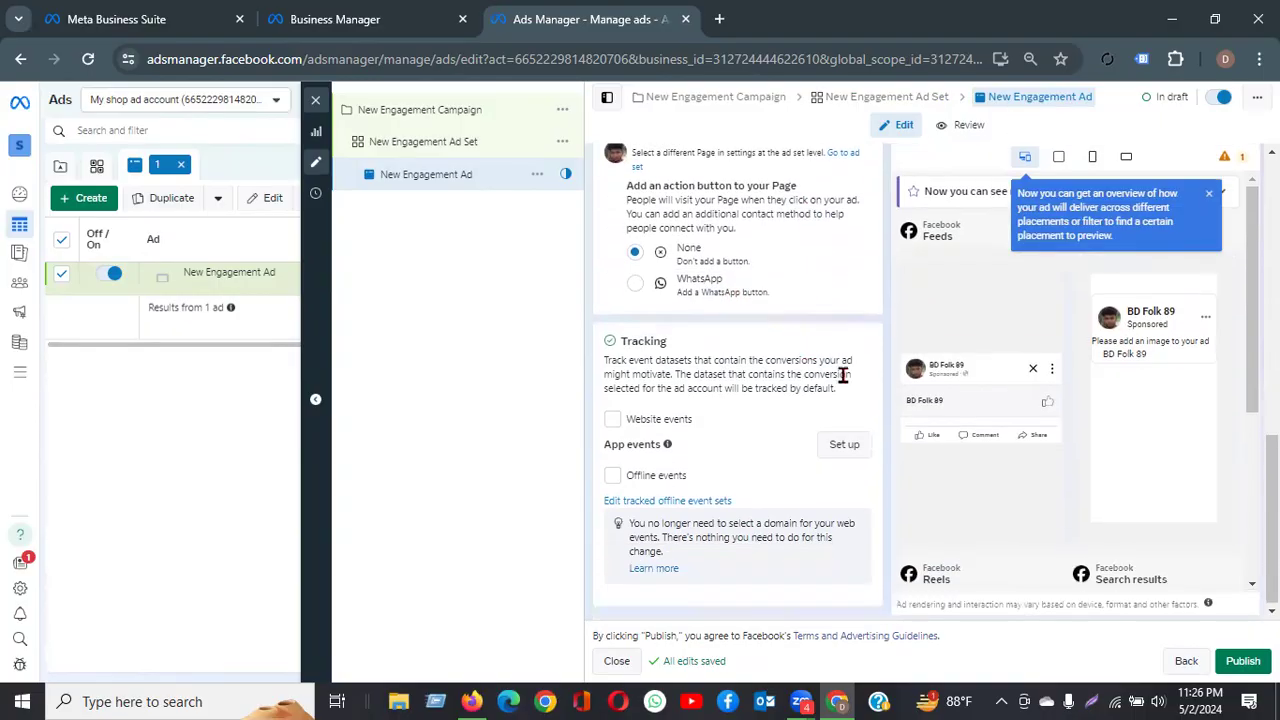
pyautogui.scroll(10, 843, 375)
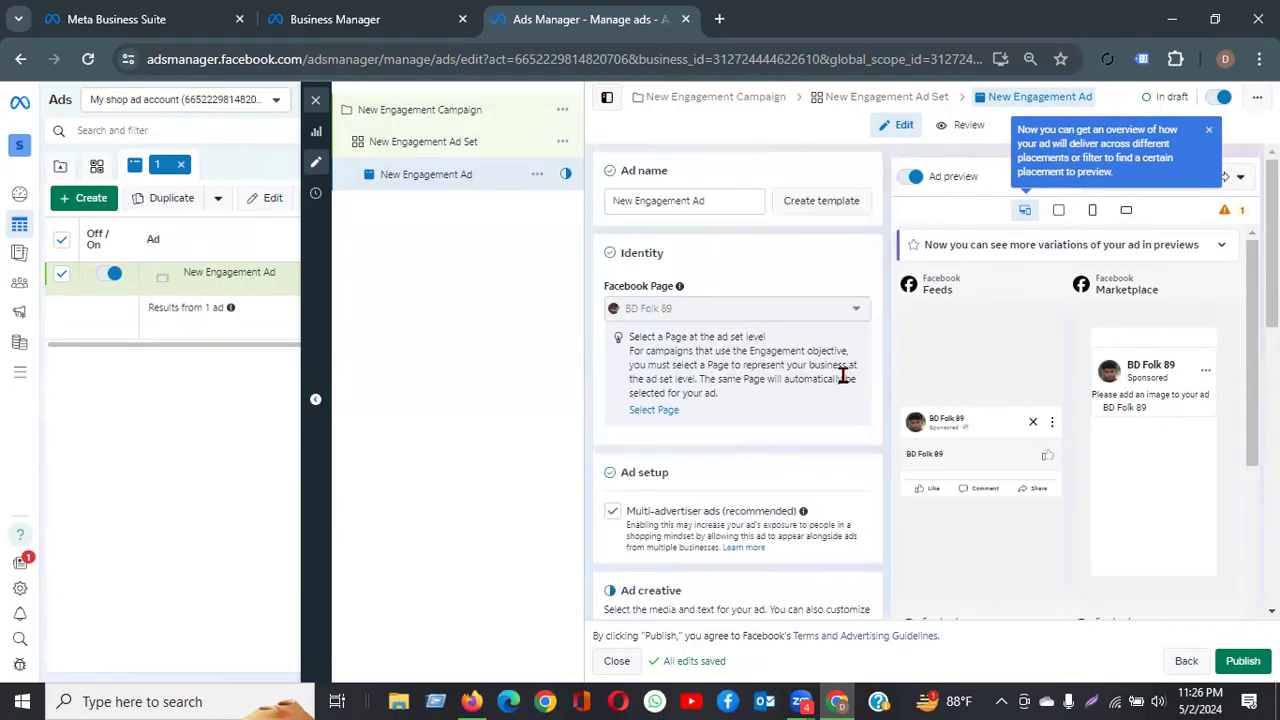
# Change the New Engagement Ad Set's conversion location to On your ad and view its engagement type and performance goal settings
pyautogui.click(440, 145)
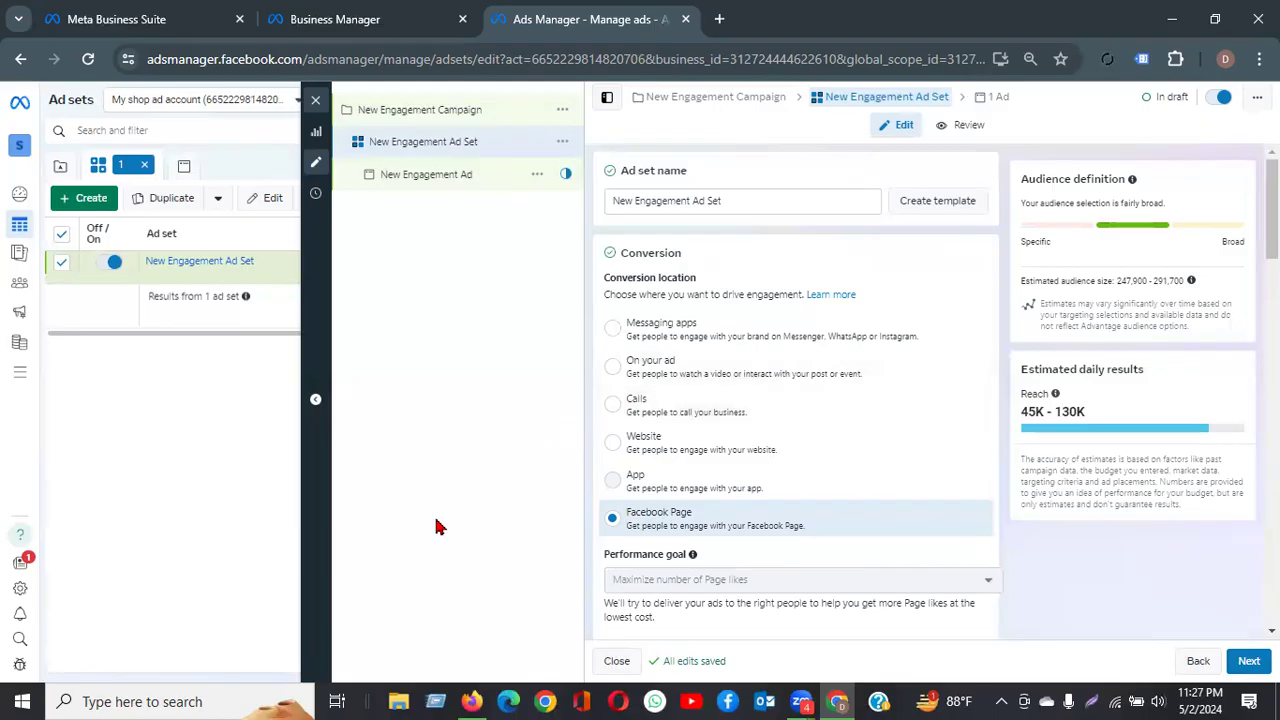
pyautogui.click(619, 371)
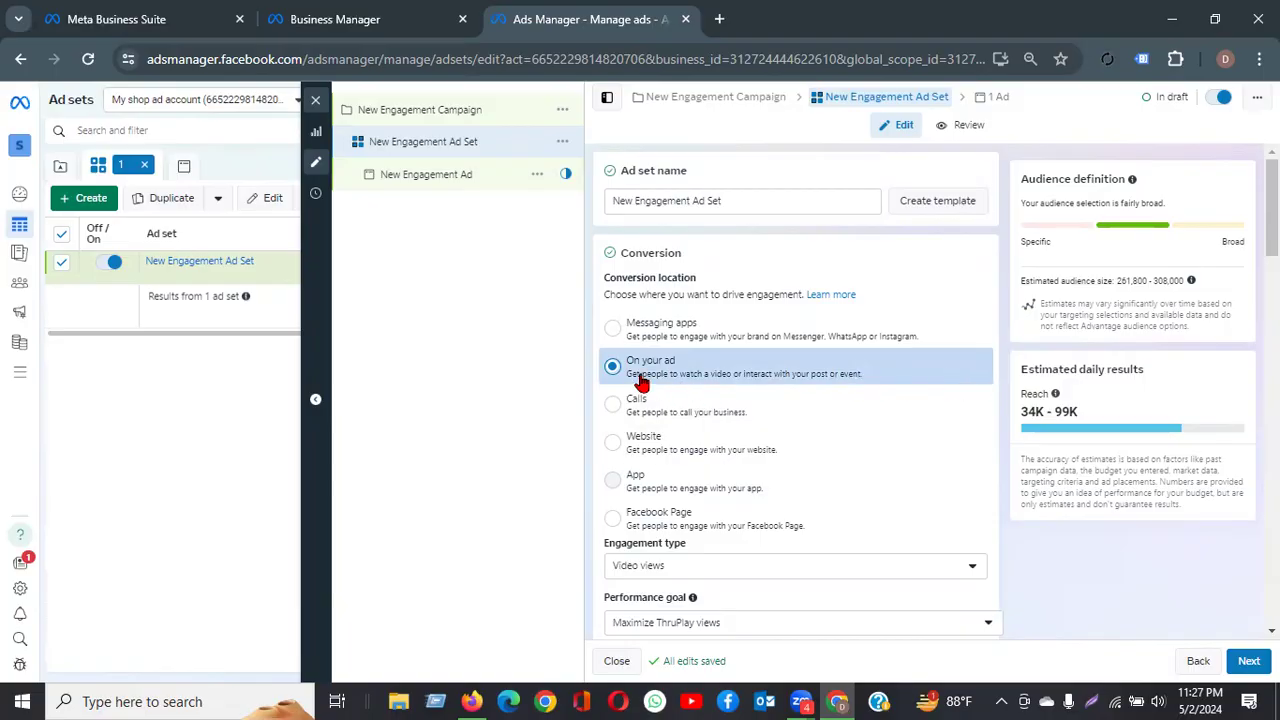
pyautogui.scroll(-2, 809, 374)
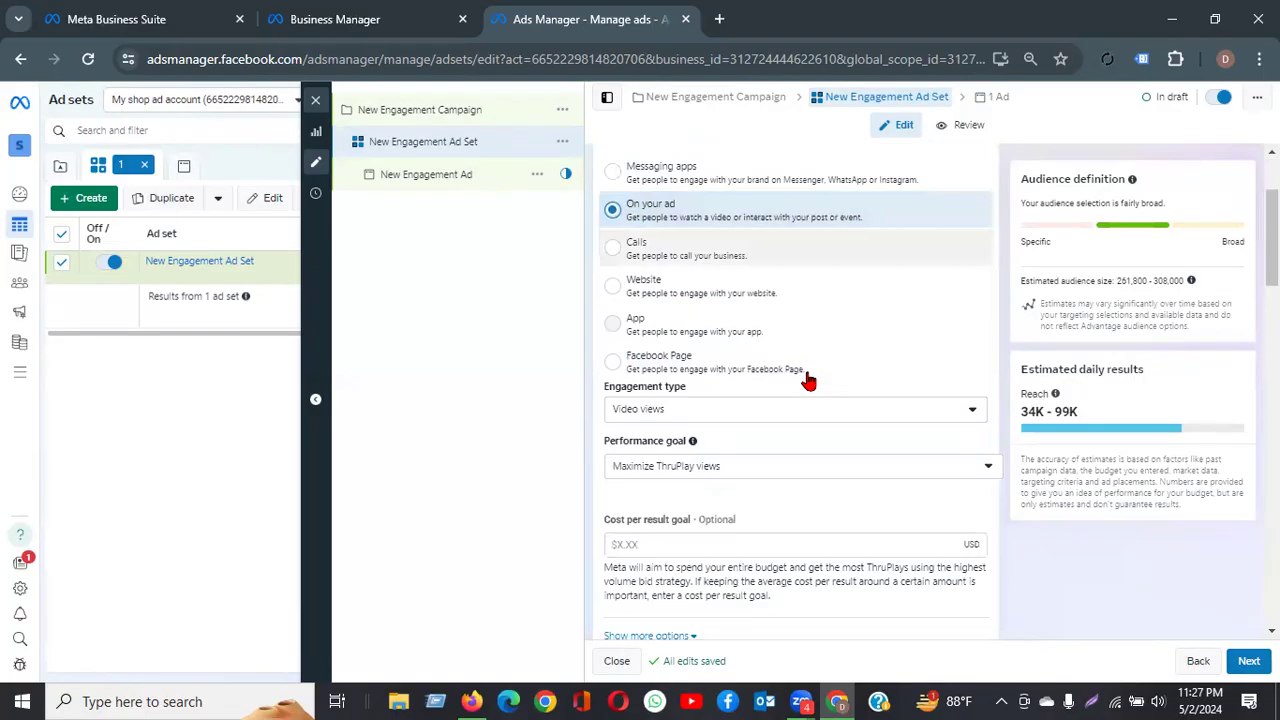
# Review the ad set's engagement type choices for On your ad, keeping Video views, and look over its cost, dynamic creative and budget settings
pyautogui.click(677, 411)
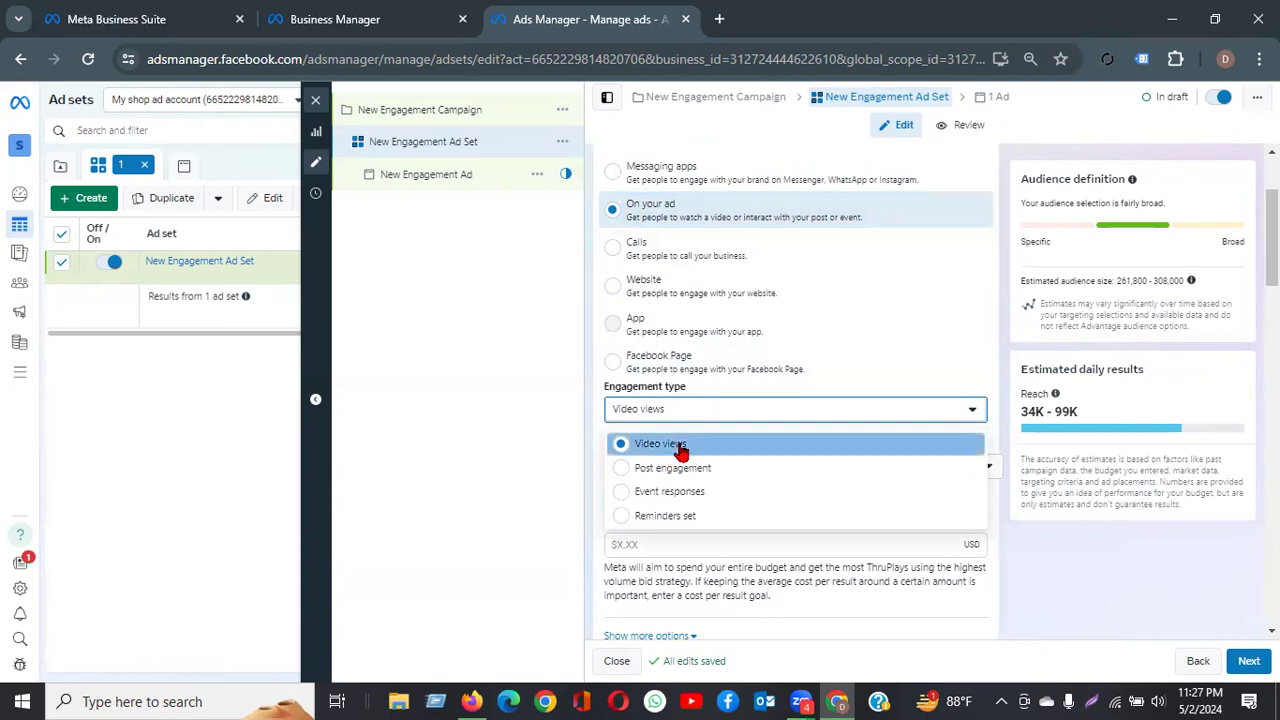
pyautogui.click(680, 450)
pyautogui.click(730, 414)
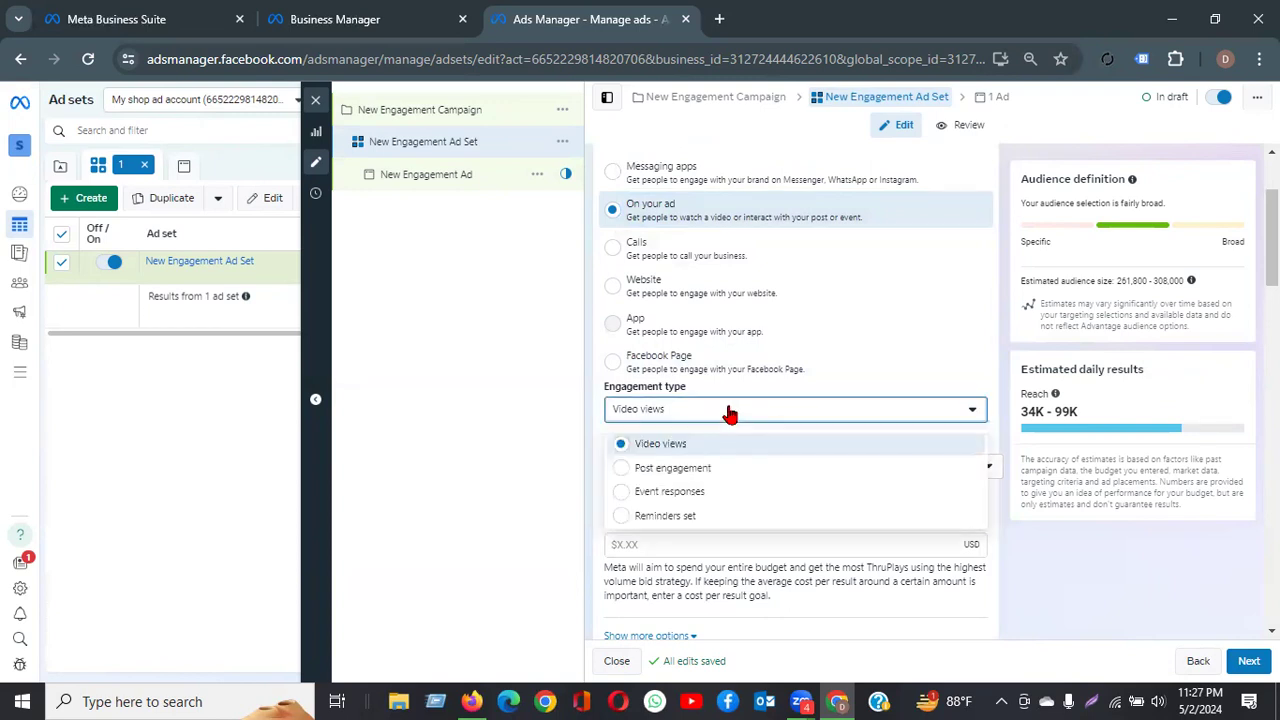
pyautogui.click(758, 406)
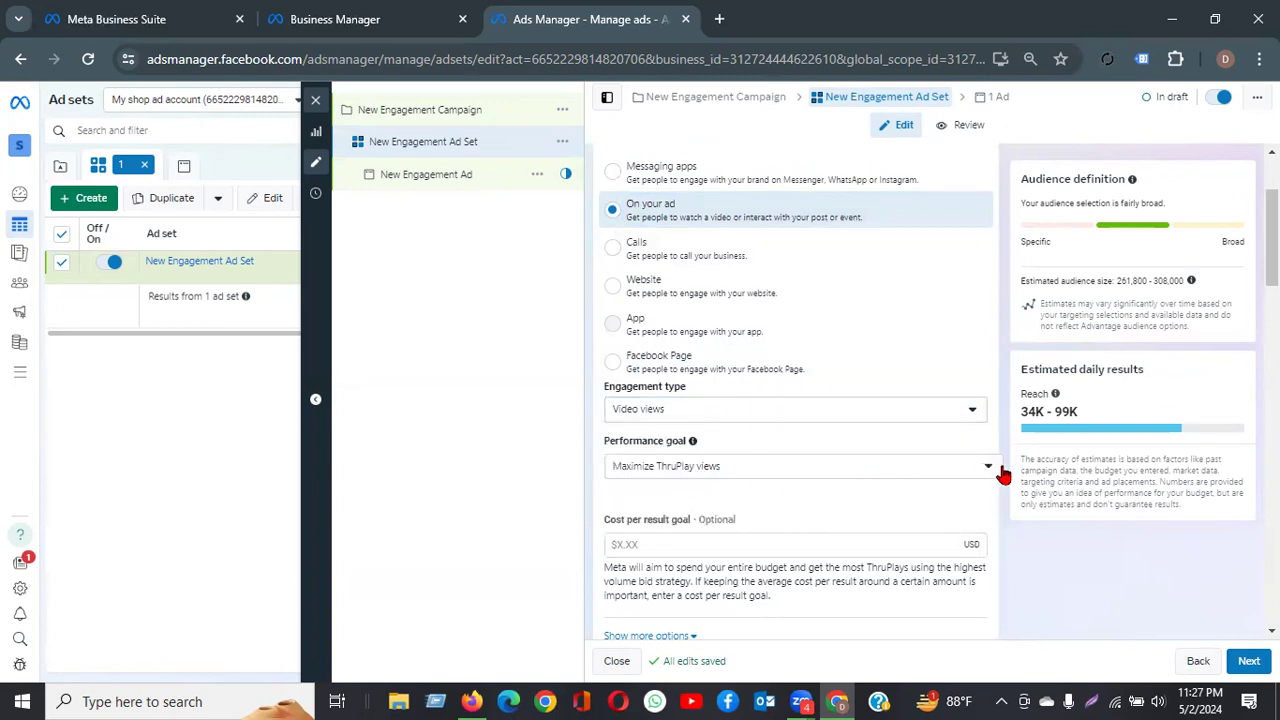
pyautogui.scroll(-1, 1003, 475)
pyautogui.scroll(-1, 1003, 475)
pyautogui.scroll(-2, 1003, 475)
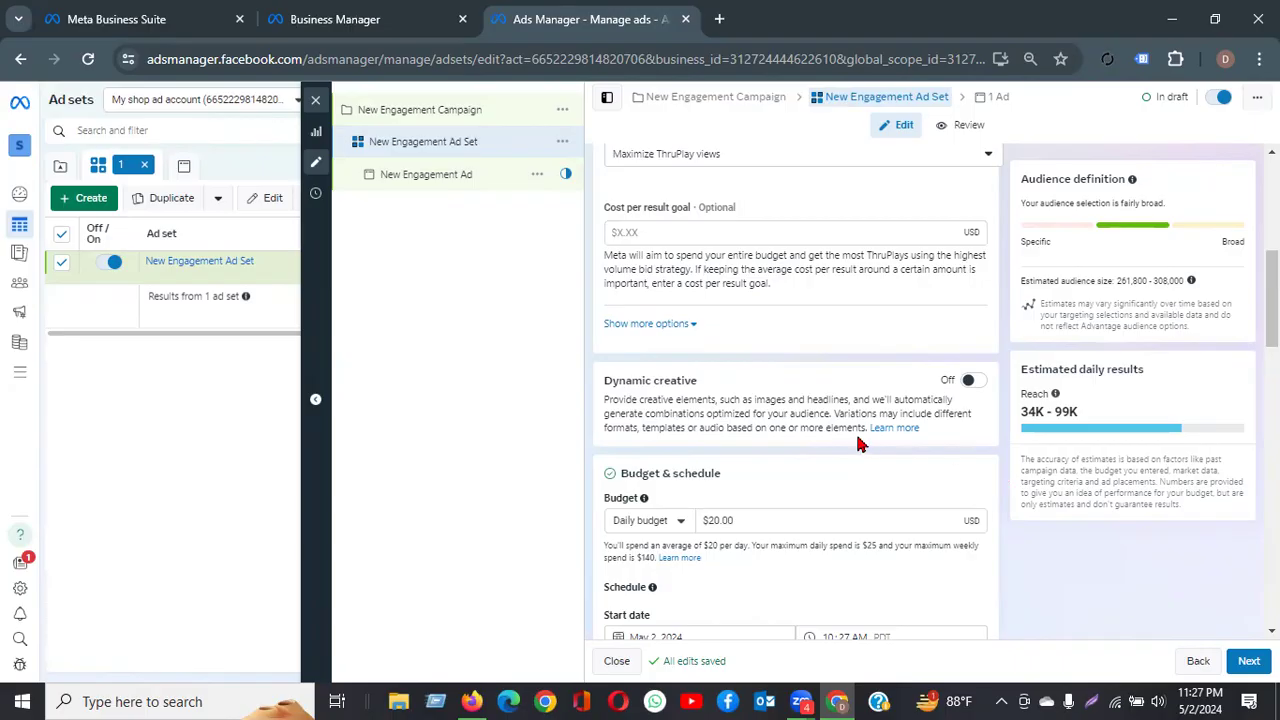
pyautogui.scroll(2, 705, 262)
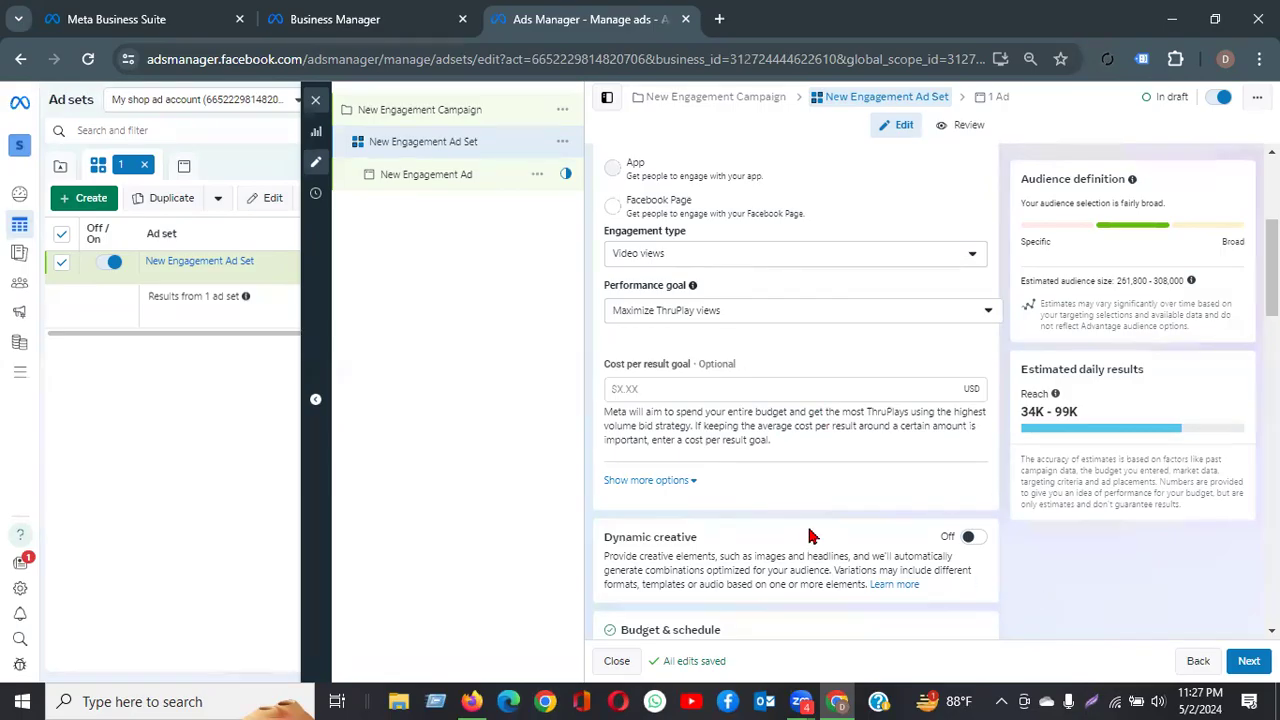
pyautogui.scroll(-3, 808, 531)
# Examine the New Engagement Ad's setup, video media, primary text, destination and tracking sections for the On your ad conversion location
pyautogui.click(1249, 663)
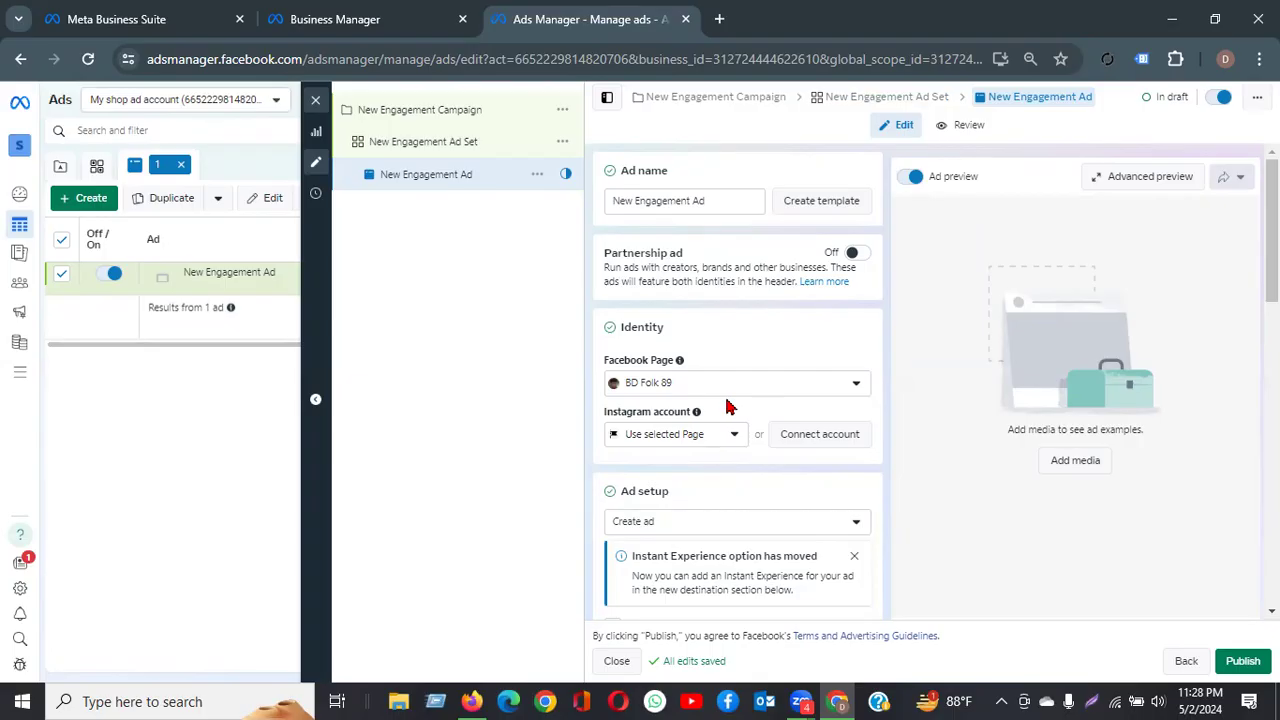
pyautogui.scroll(-3, 714, 452)
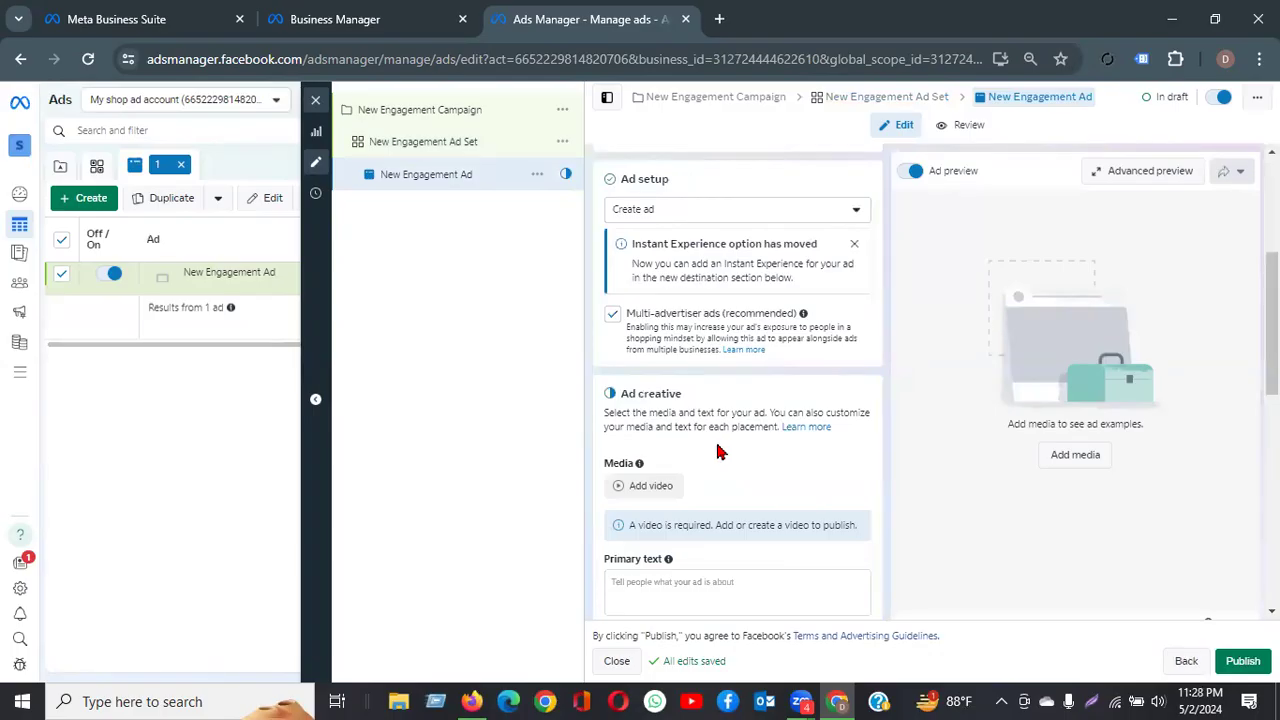
pyautogui.scroll(-2, 716, 452)
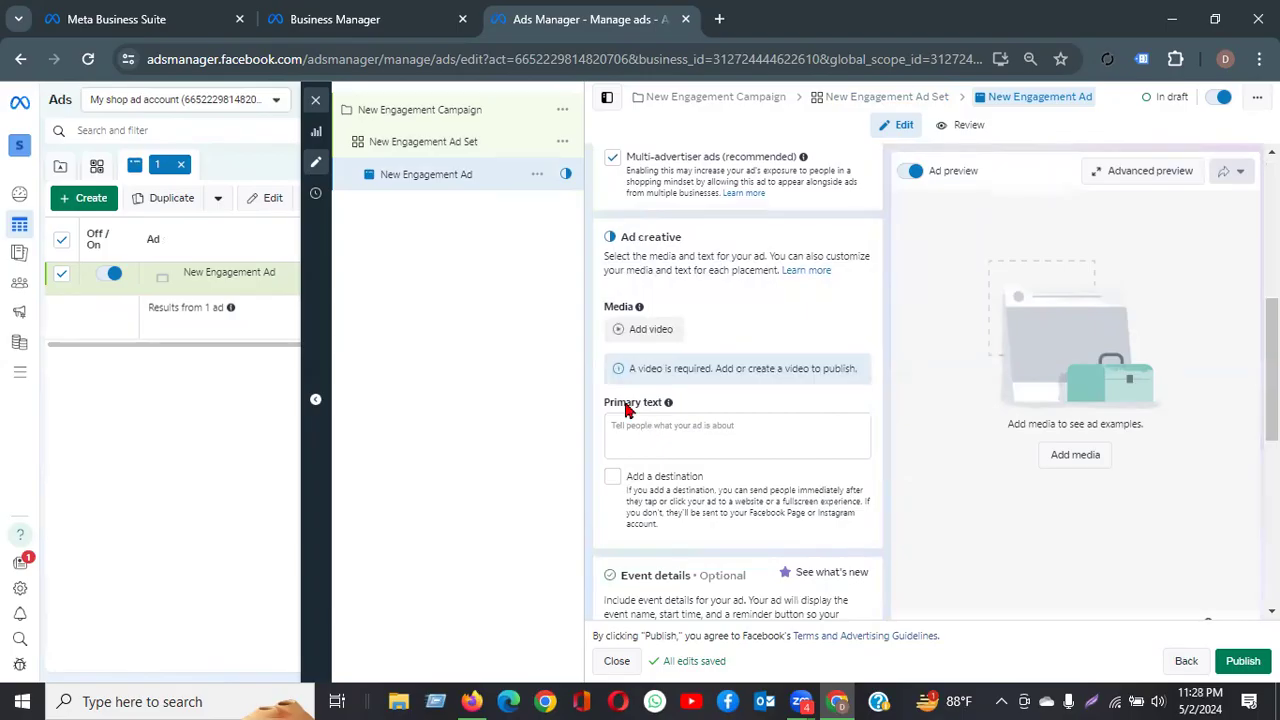
pyautogui.click(645, 330)
pyautogui.click(1037, 140)
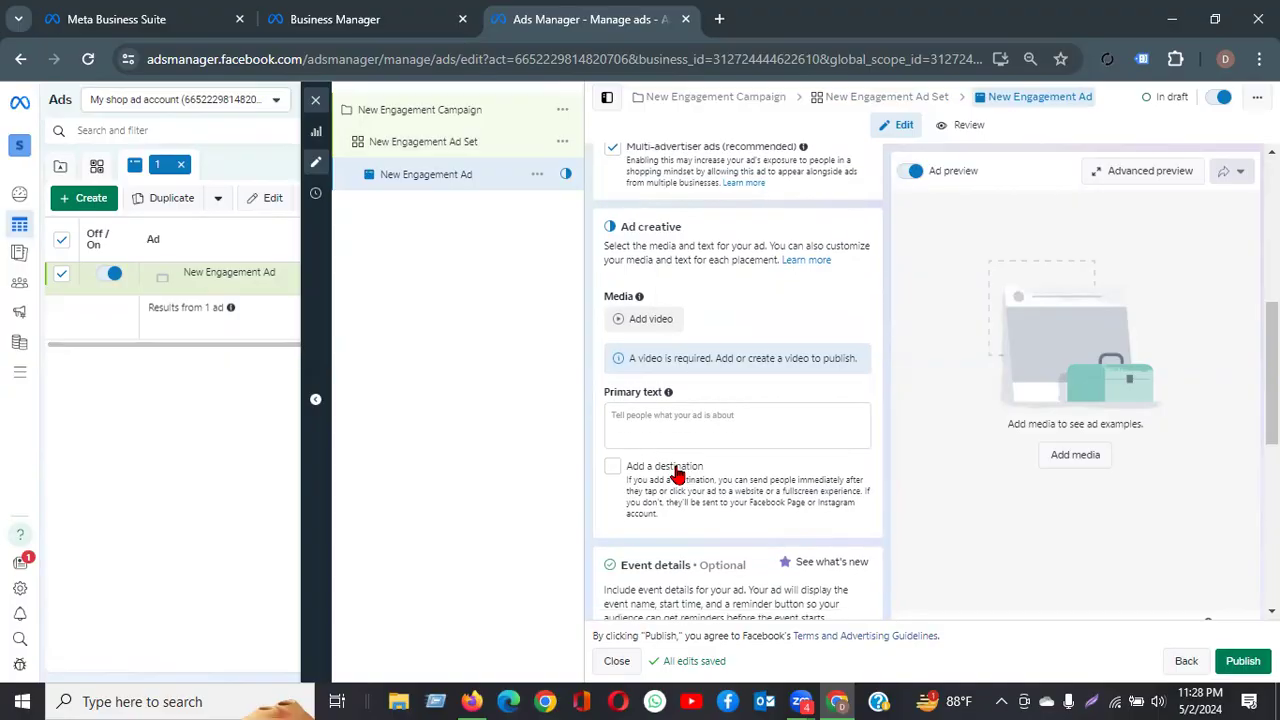
pyautogui.scroll(-5, 672, 470)
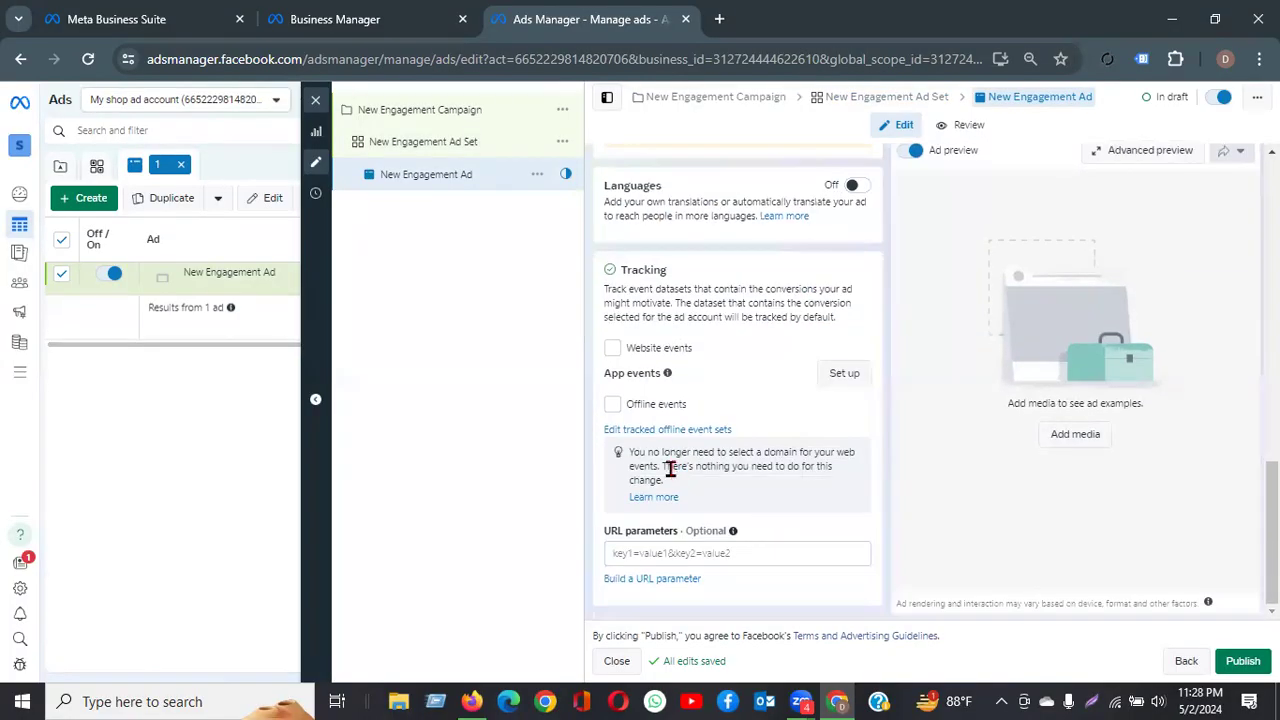
pyautogui.scroll(5, 670, 470)
# Set the New Engagement Ad Set's conversion location back to Facebook Page
pyautogui.click(430, 148)
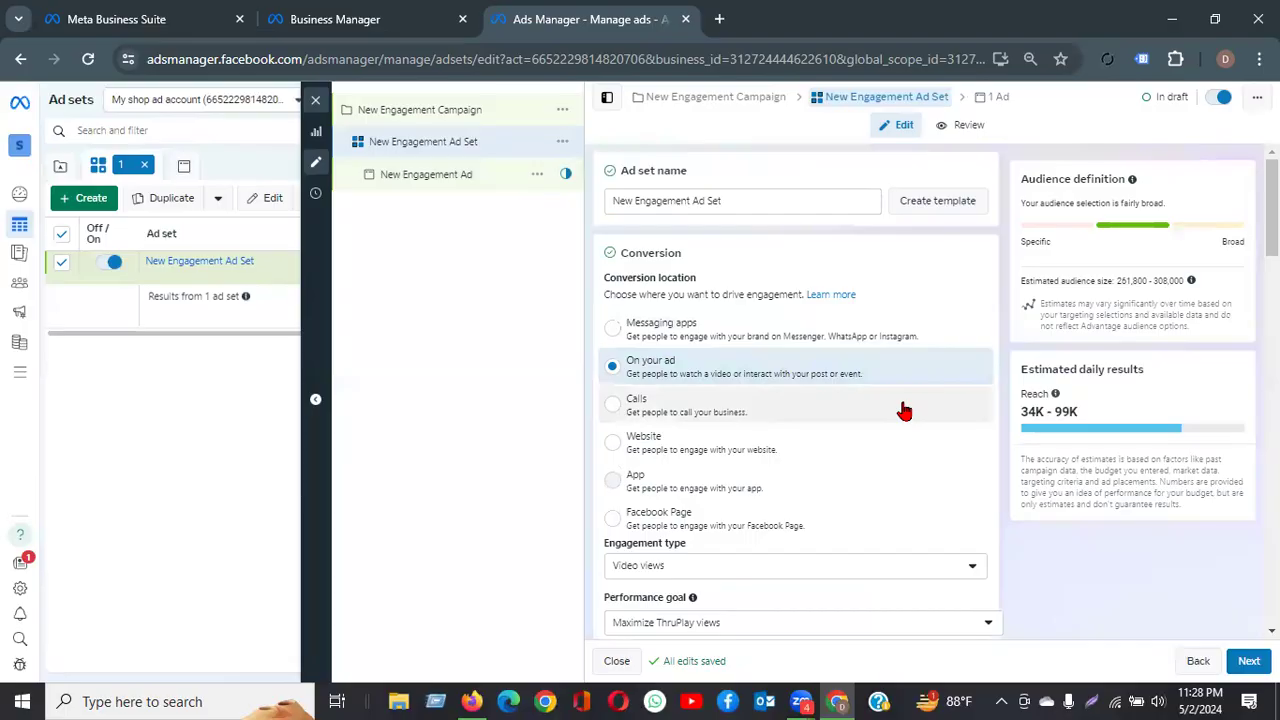
pyautogui.scroll(-2, 904, 411)
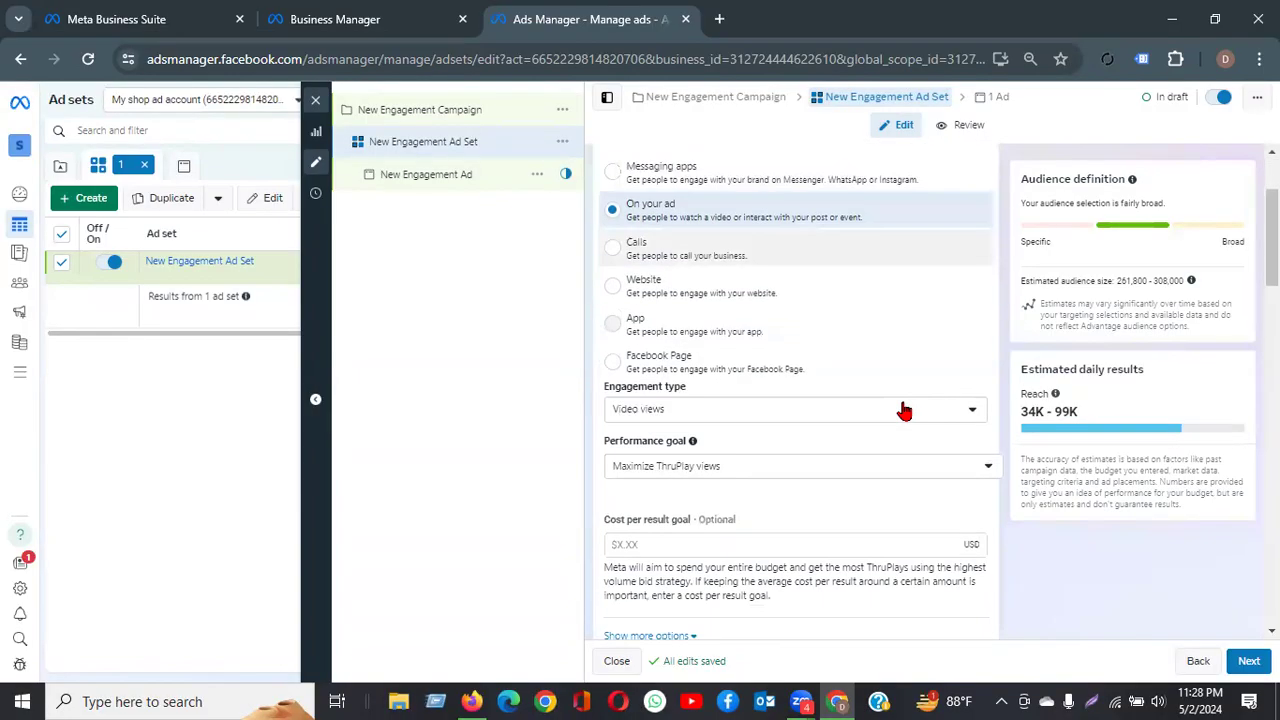
pyautogui.click(800, 345)
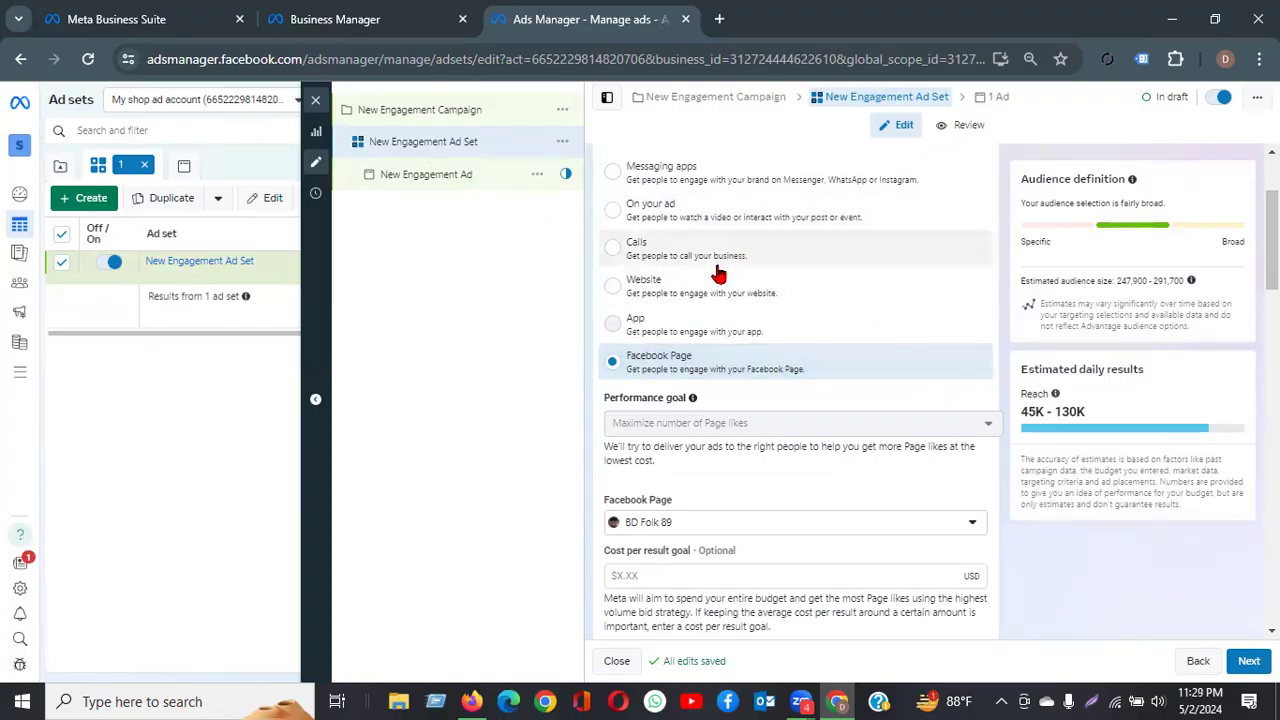
# Remove the Bangladesh map pin with its 12 mi radius from the ad set's audience locations
pyautogui.scroll(-7, 754, 366)
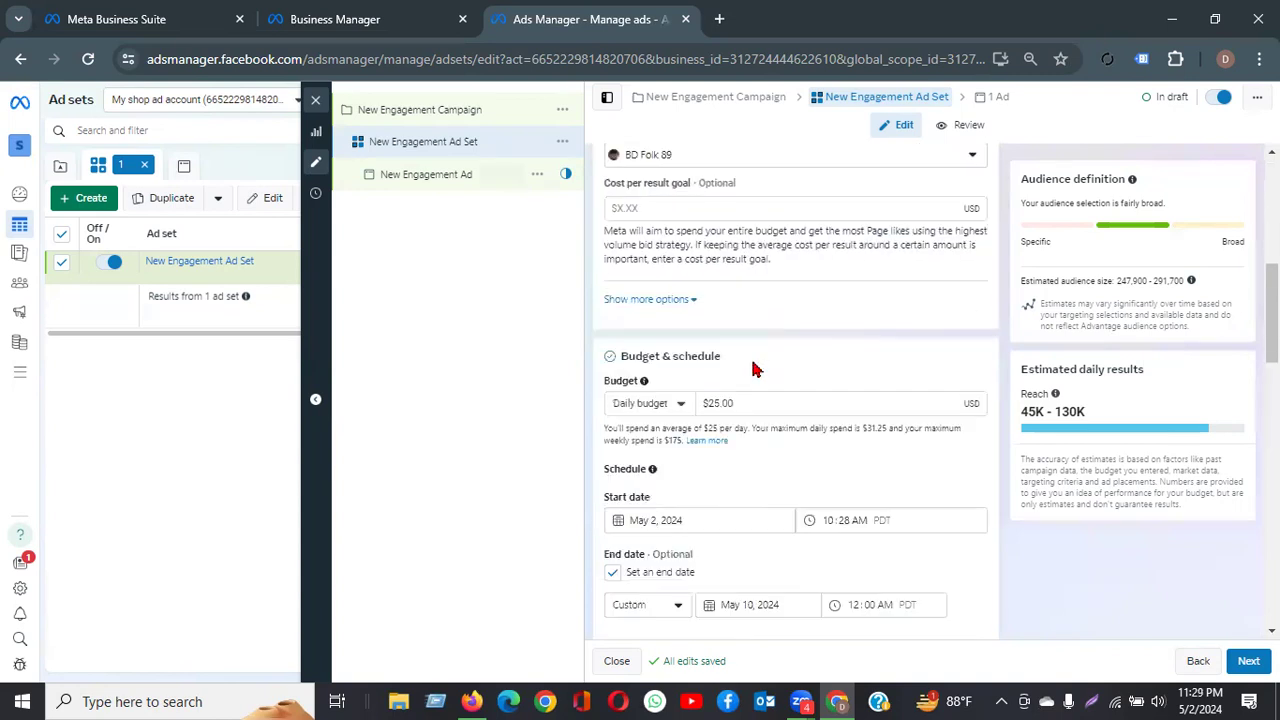
pyautogui.scroll(-5, 754, 369)
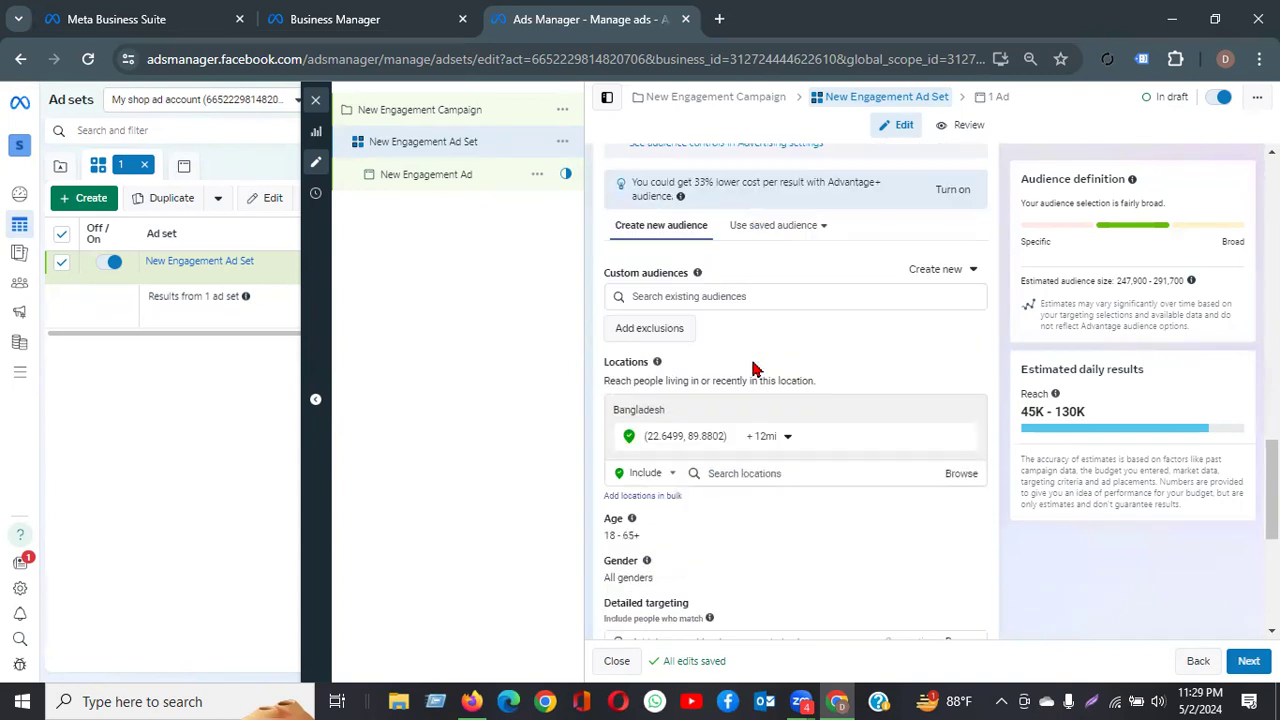
pyautogui.scroll(-2, 754, 369)
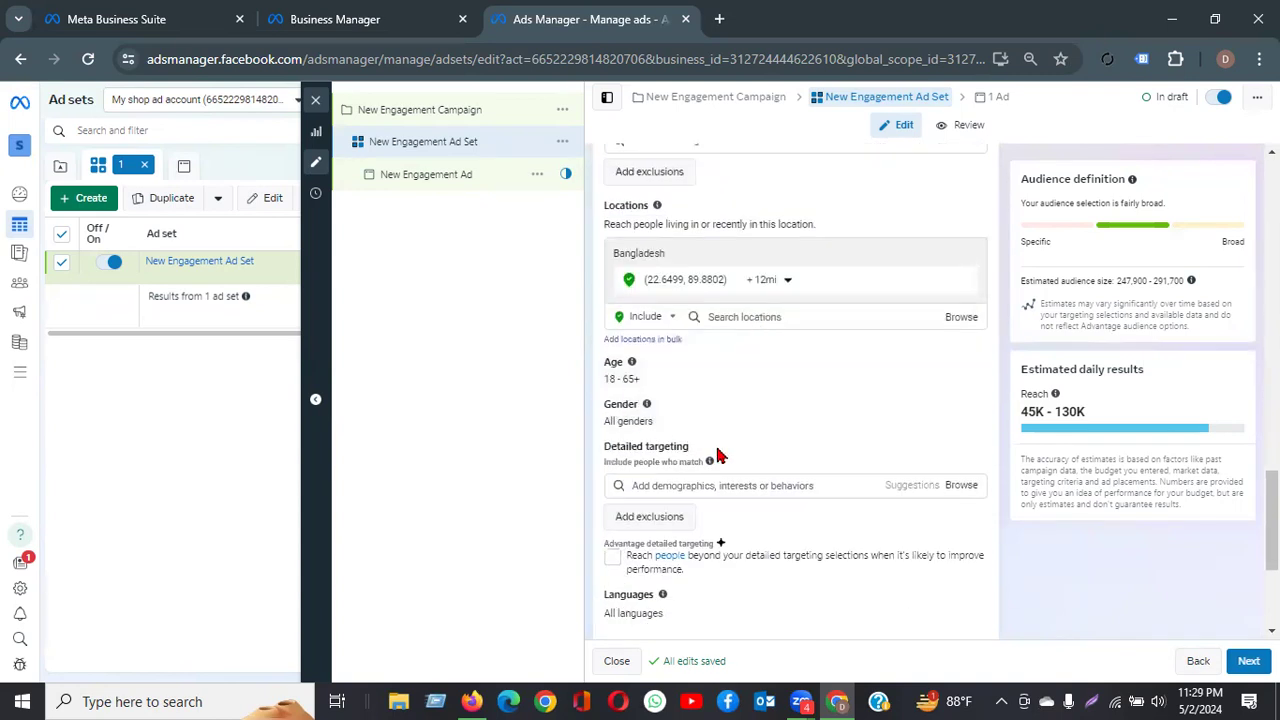
pyautogui.scroll(-2, 718, 456)
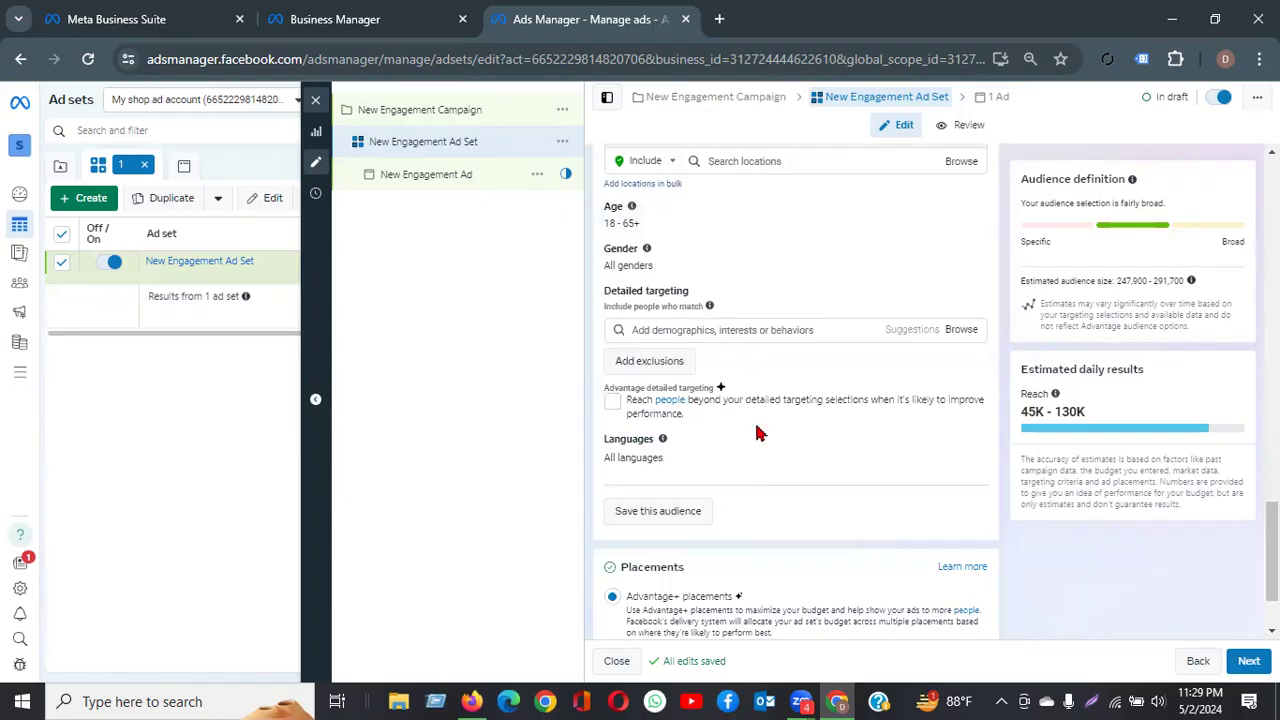
pyautogui.scroll(-1, 757, 430)
pyautogui.scroll(3, 757, 432)
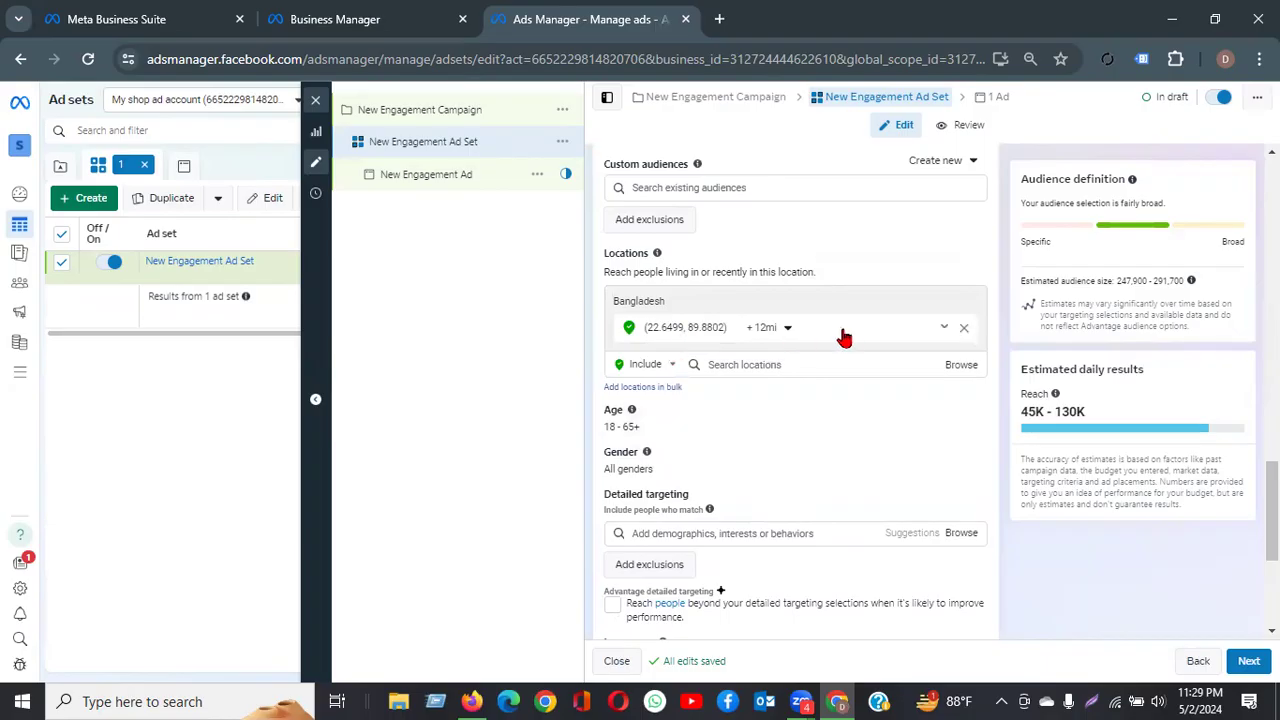
pyautogui.click(963, 328)
# Search Google for "usa postal code" in a new browser tab
pyautogui.click(719, 19)
pyautogui.write('usa')
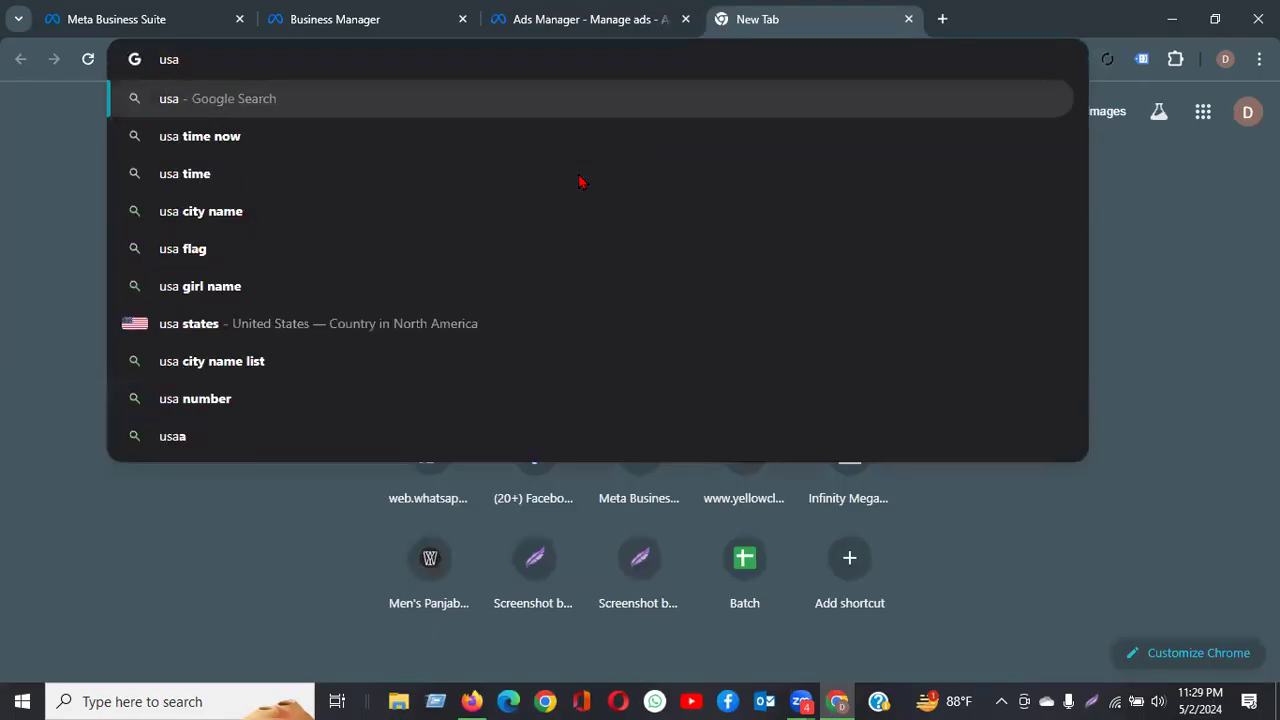
pyautogui.write(' zip')
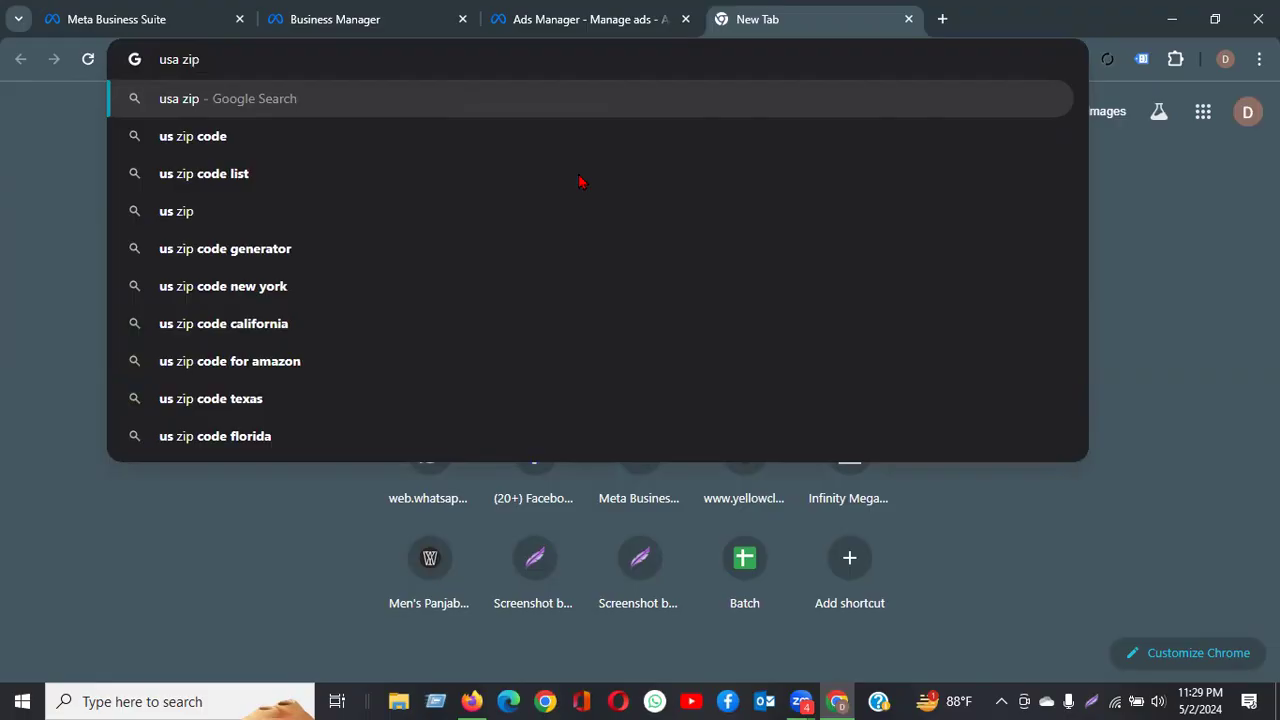
pyautogui.press('BackSpace')
pyautogui.press('BackSpace')
pyautogui.press('BackSpace')
pyautogui.press('BackSpace')
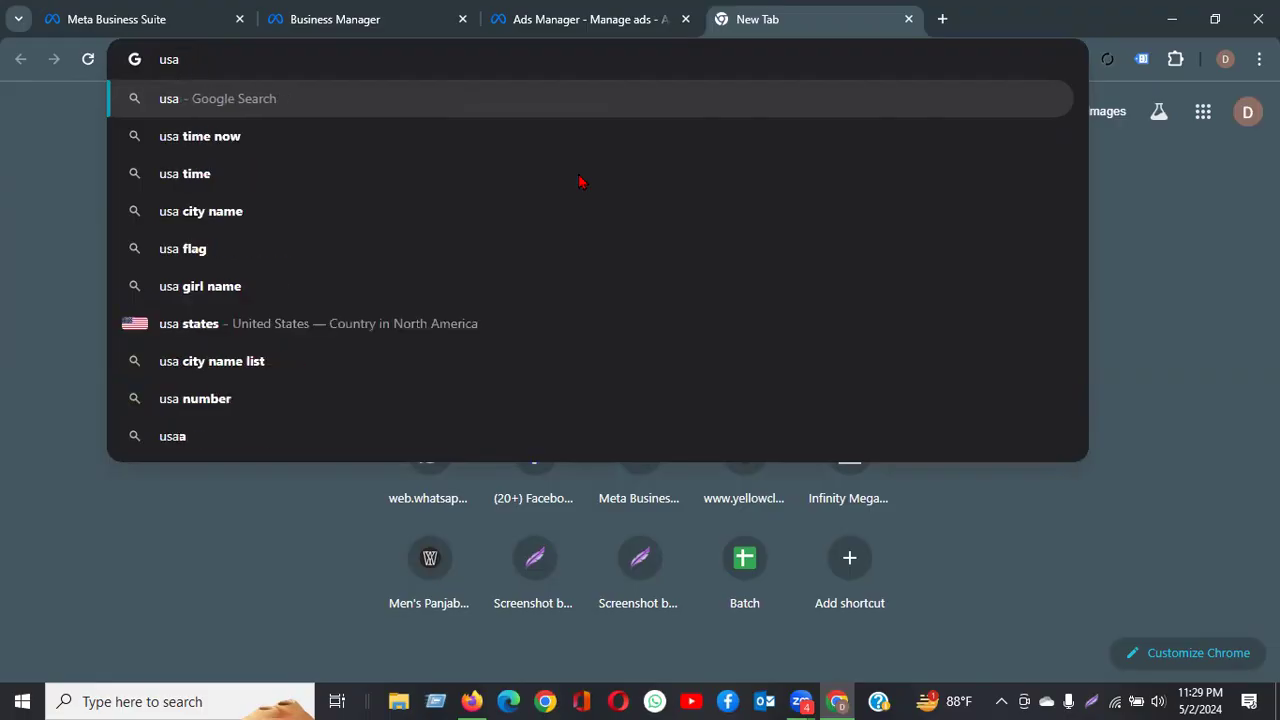
pyautogui.write('postal code')
pyautogui.press('Return')
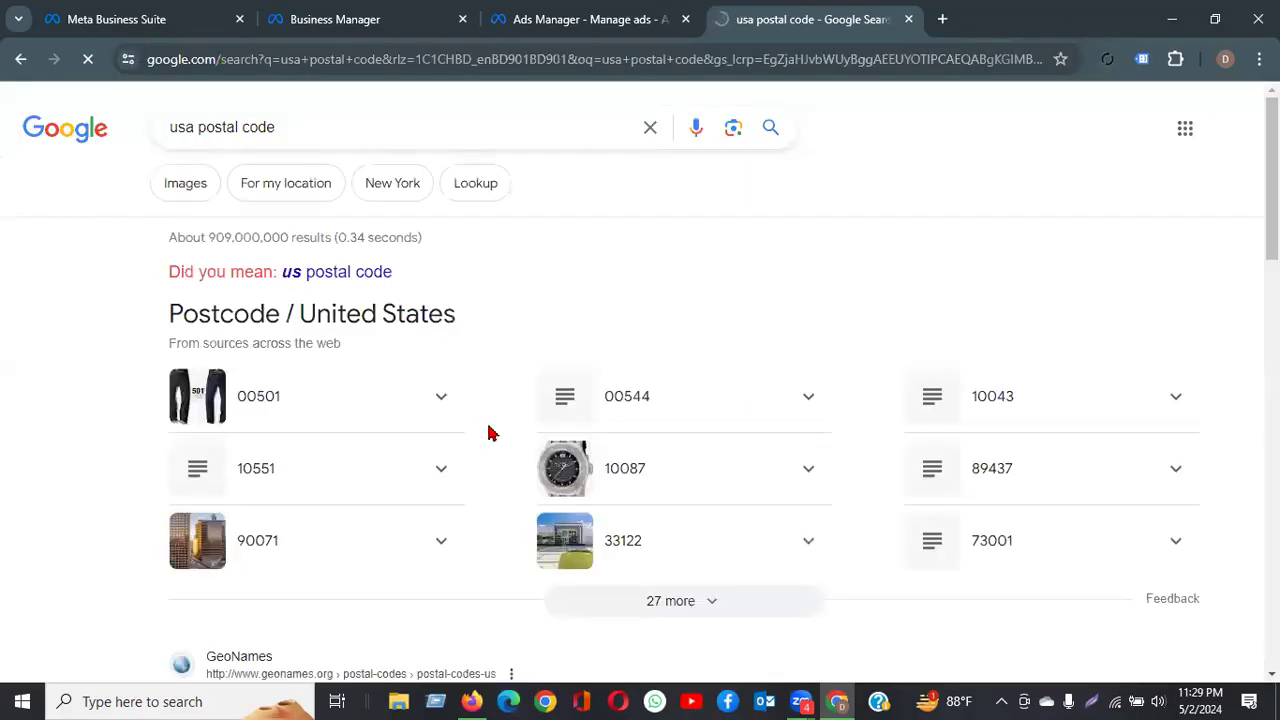
# Look through the full list of United States postcodes, including 10043, and view the GeoNames postal codes page before returning to the results
pyautogui.scroll(-2, 981, 396)
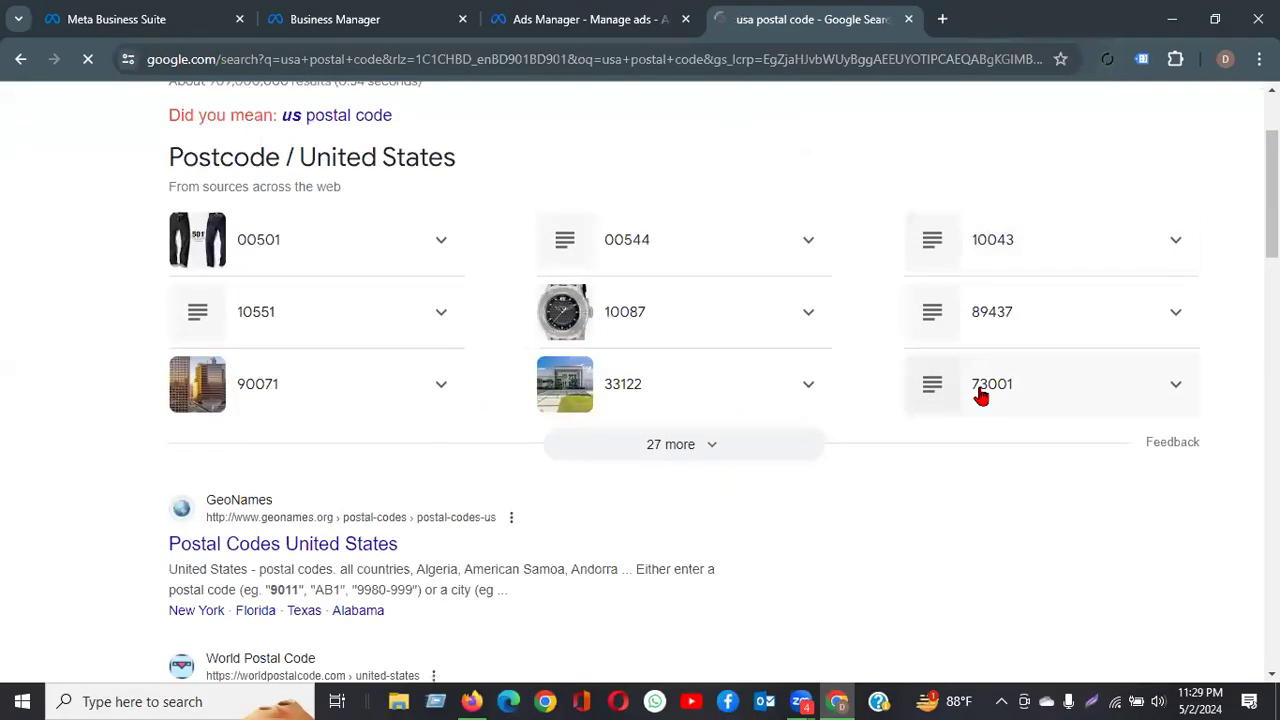
pyautogui.click(709, 447)
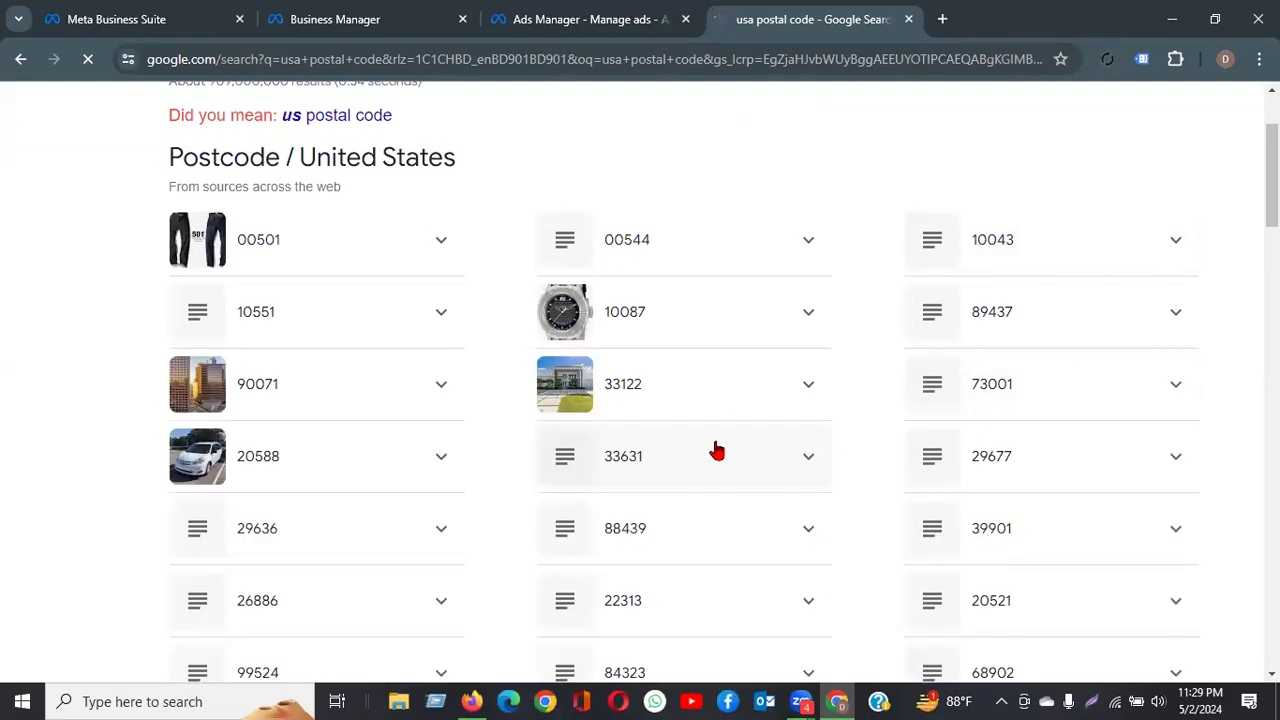
pyautogui.click(1177, 238)
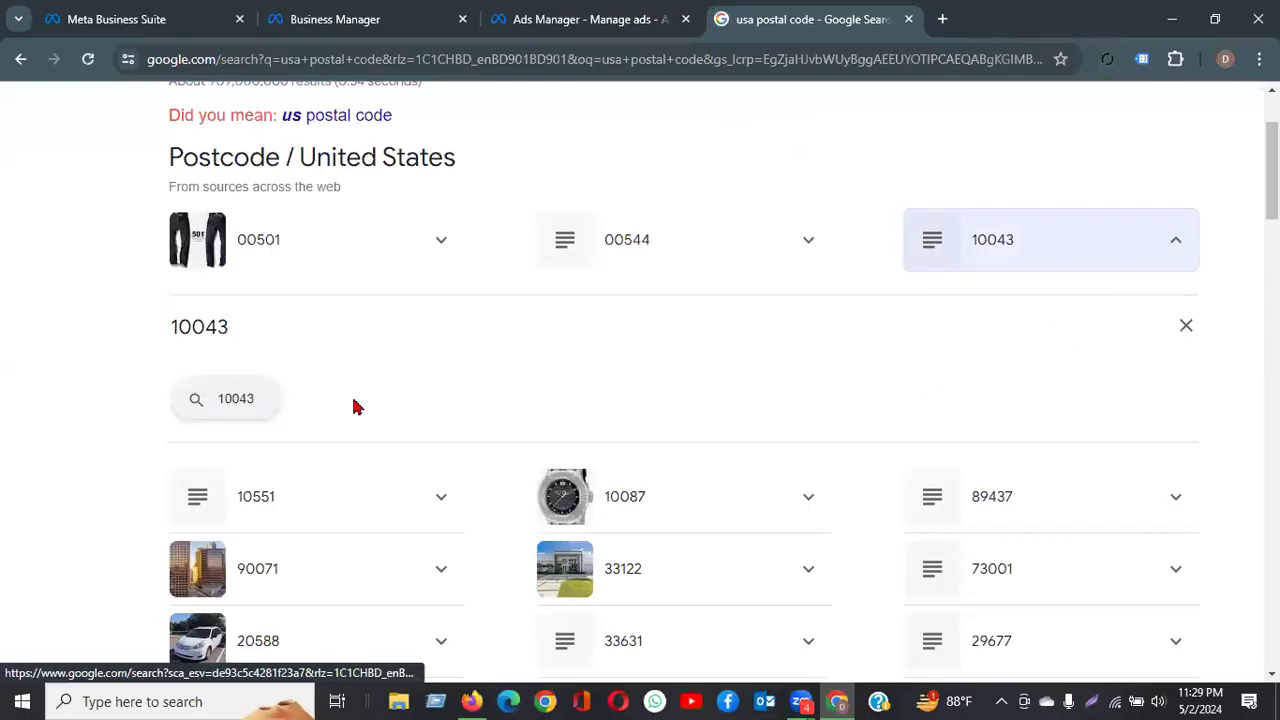
pyautogui.scroll(-2, 1054, 398)
pyautogui.scroll(-8, 1054, 398)
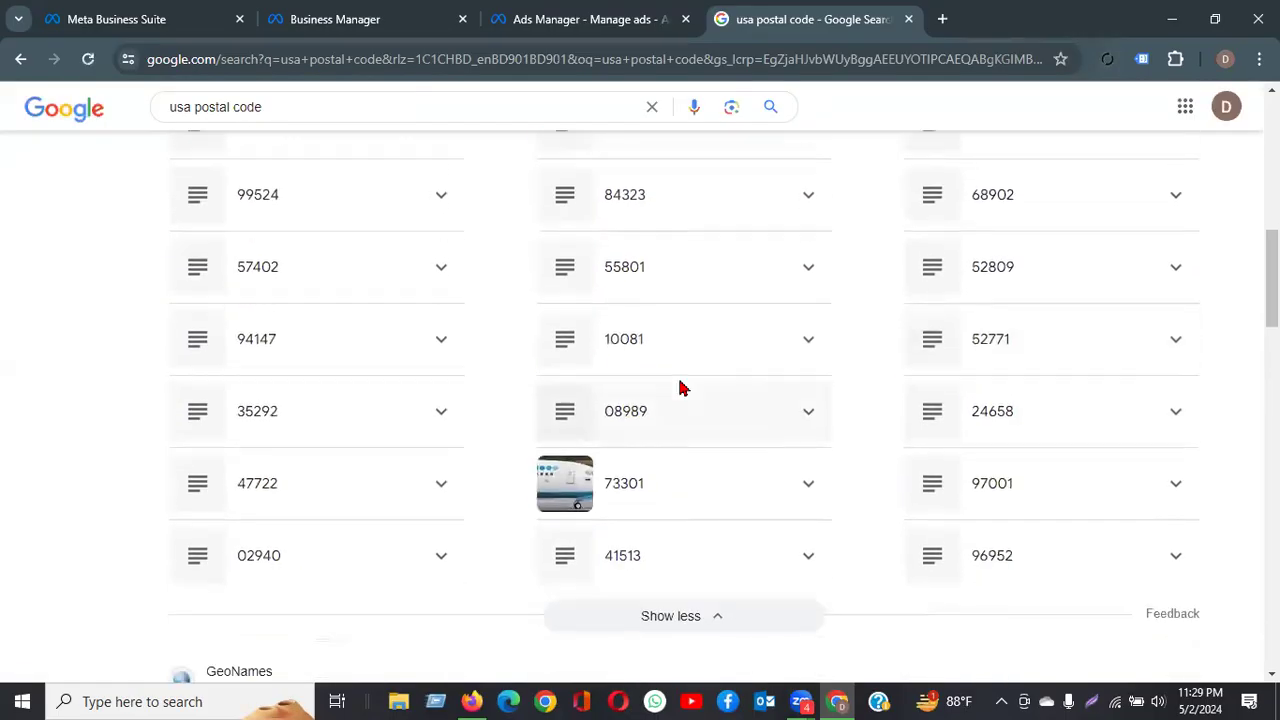
pyautogui.click(330, 455)
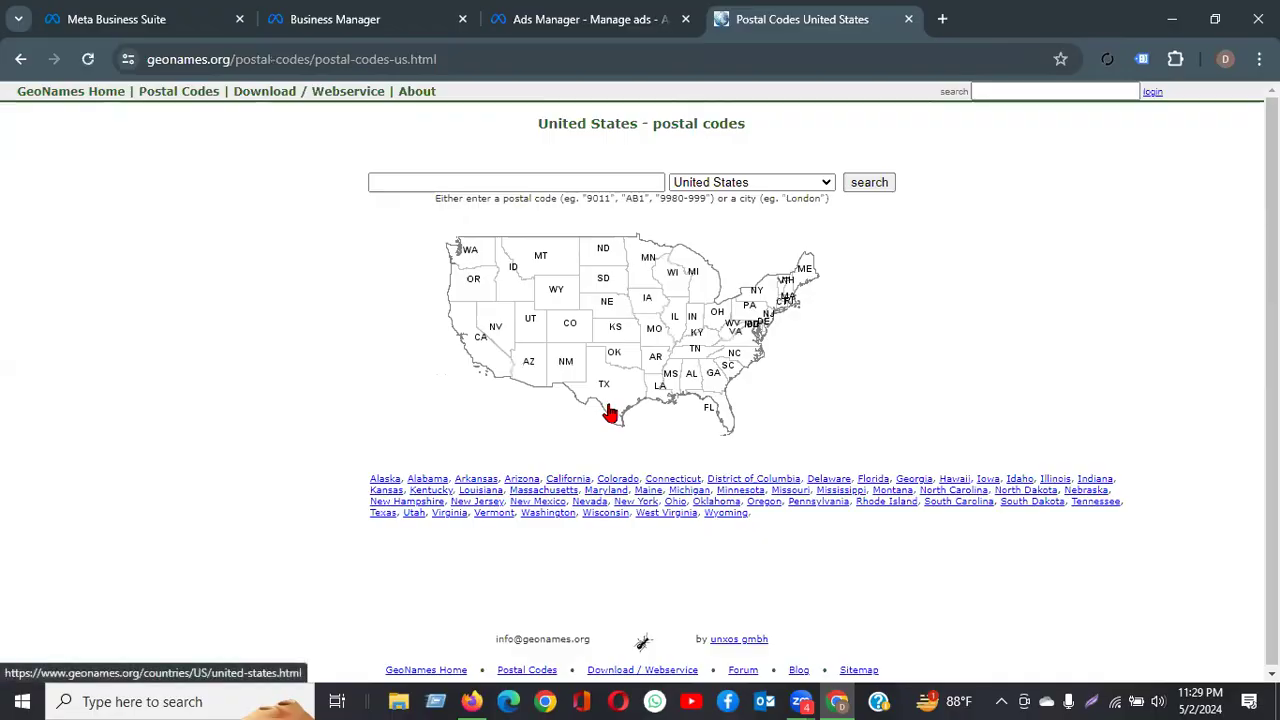
pyautogui.click(22, 60)
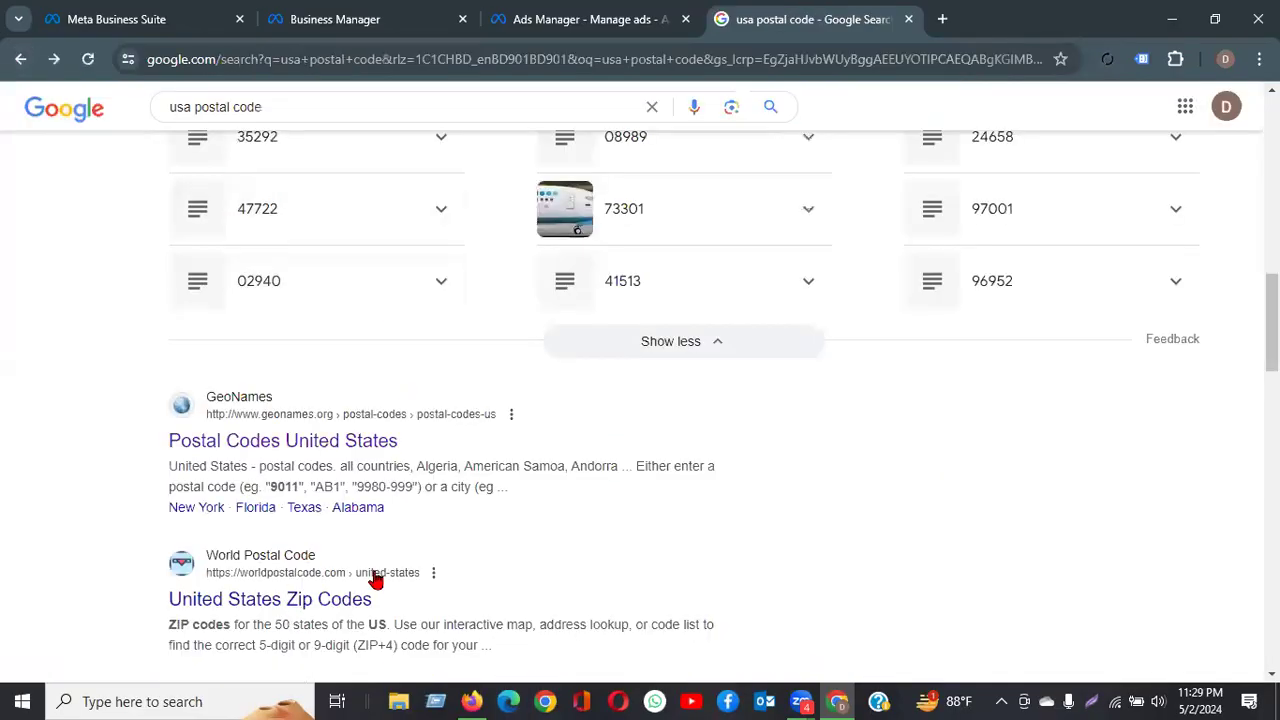
# Refine the Google search to "usa postal code list"
pyautogui.scroll(10, 375, 580)
pyautogui.click(309, 126)
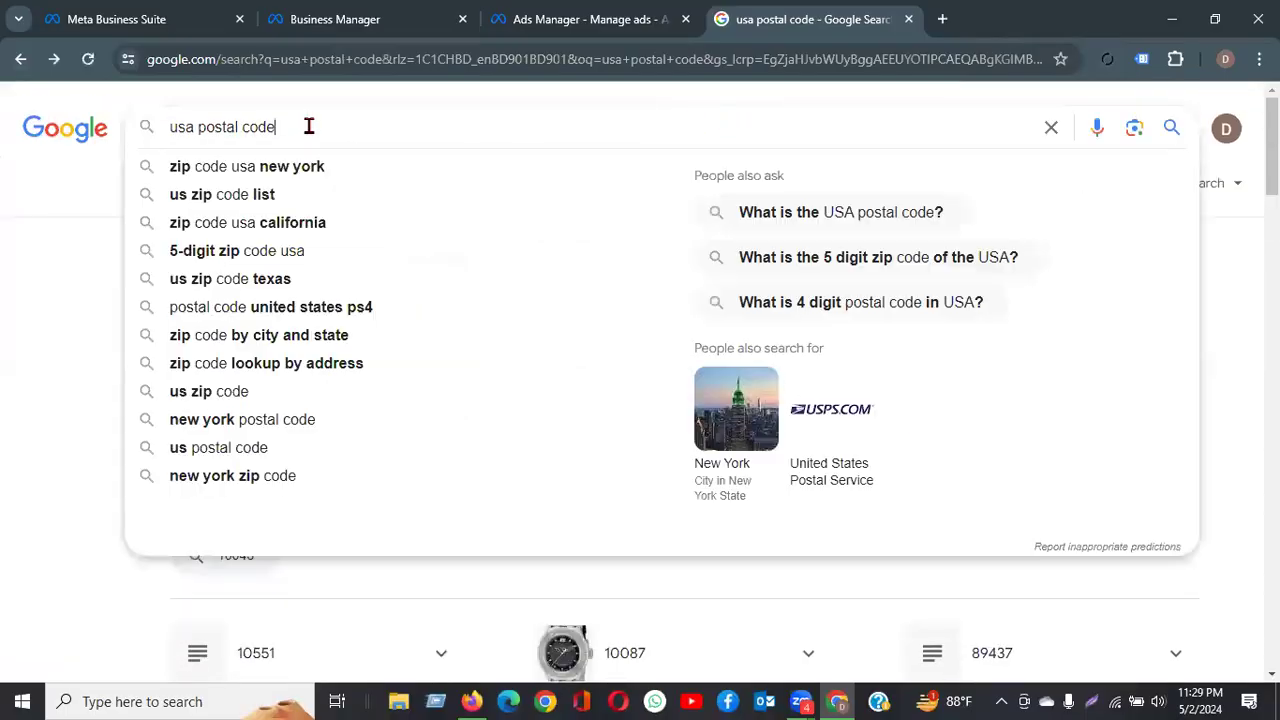
pyautogui.write('list')
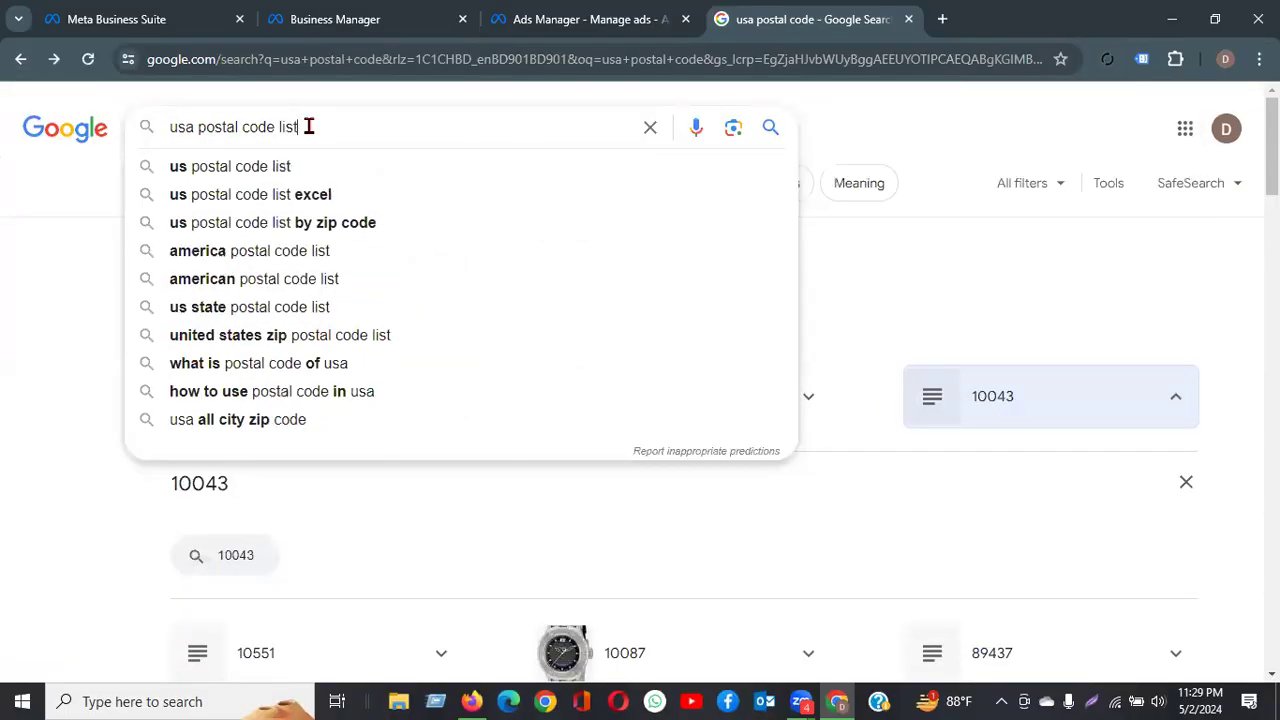
pyautogui.press('Return')
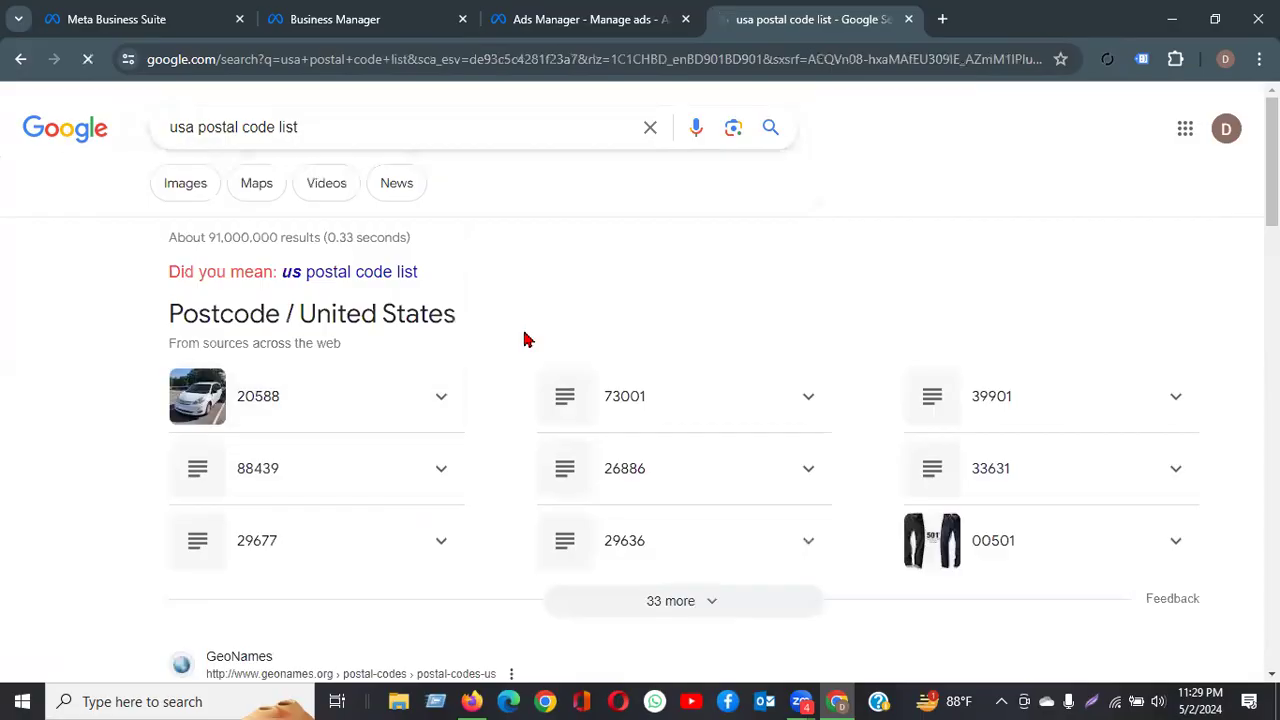
# Open the UnitedStatesZipCodes free ZIP code map and list site from the search results
pyautogui.scroll(-3, 525, 338)
pyautogui.scroll(-2, 525, 338)
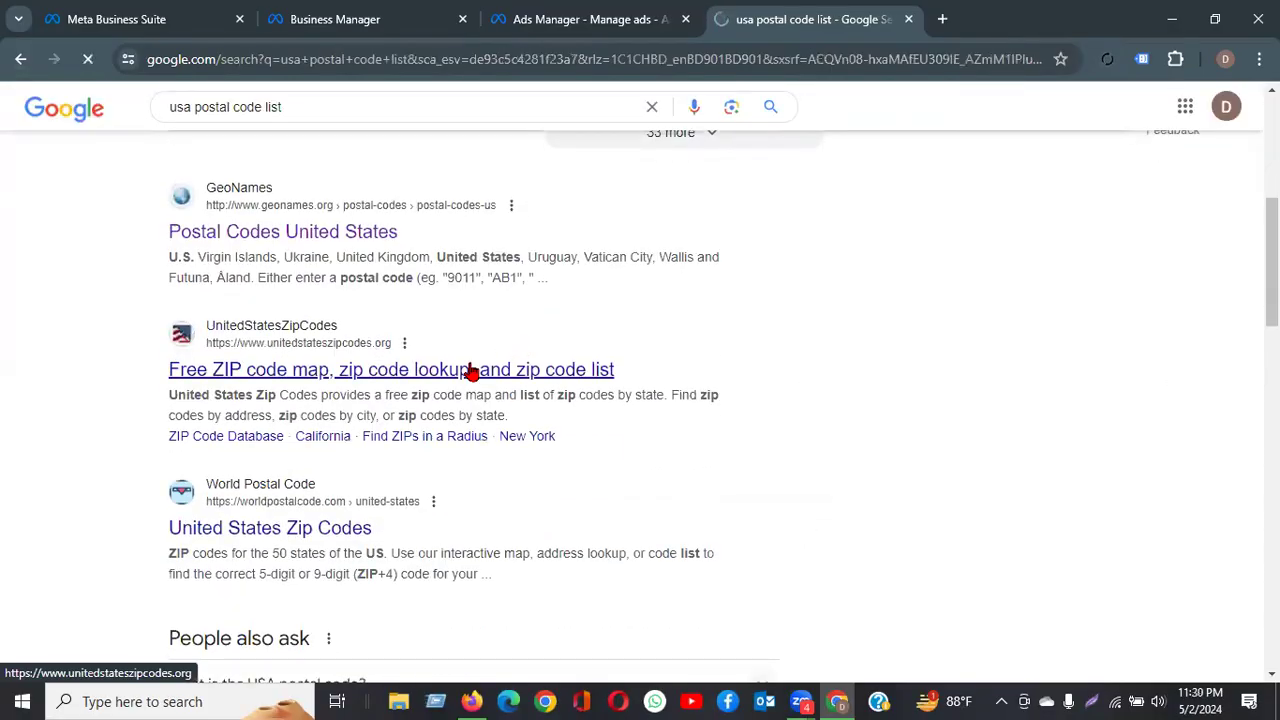
pyautogui.click(388, 377)
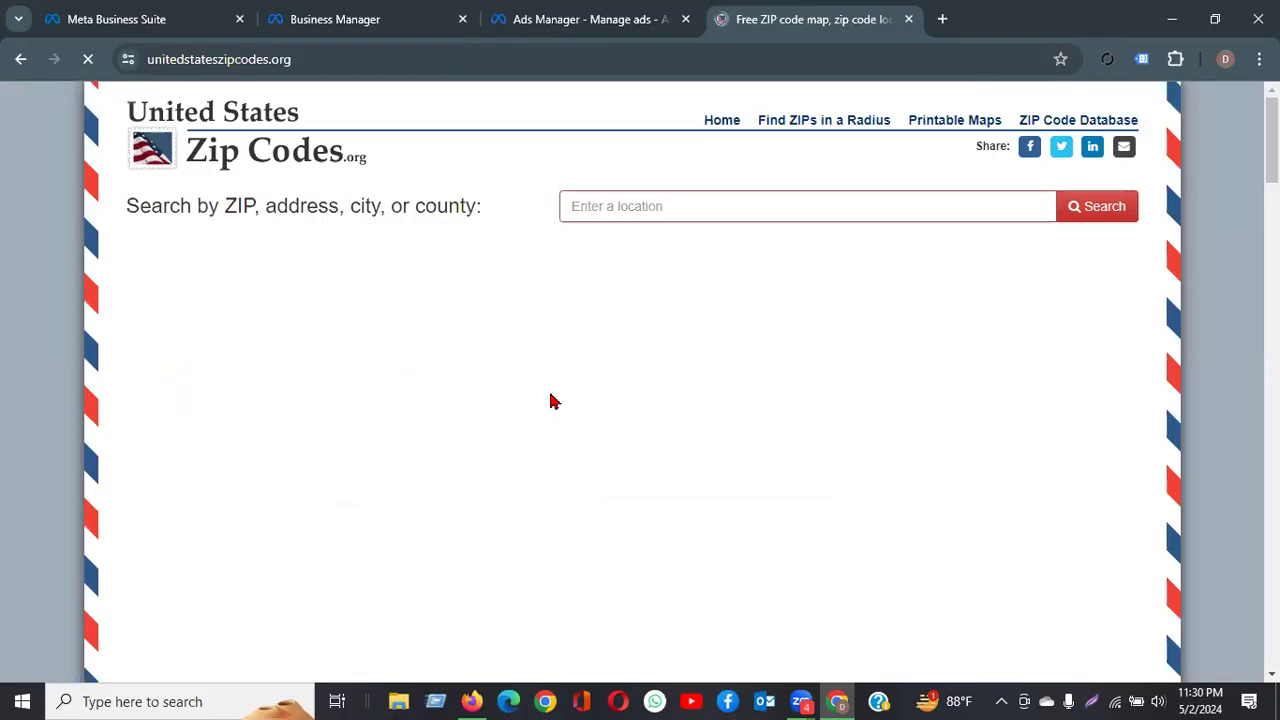
# Copy the first column of Popular ZIP Searches, from 10001 to 33311
pyautogui.scroll(-10, 1213, 308)
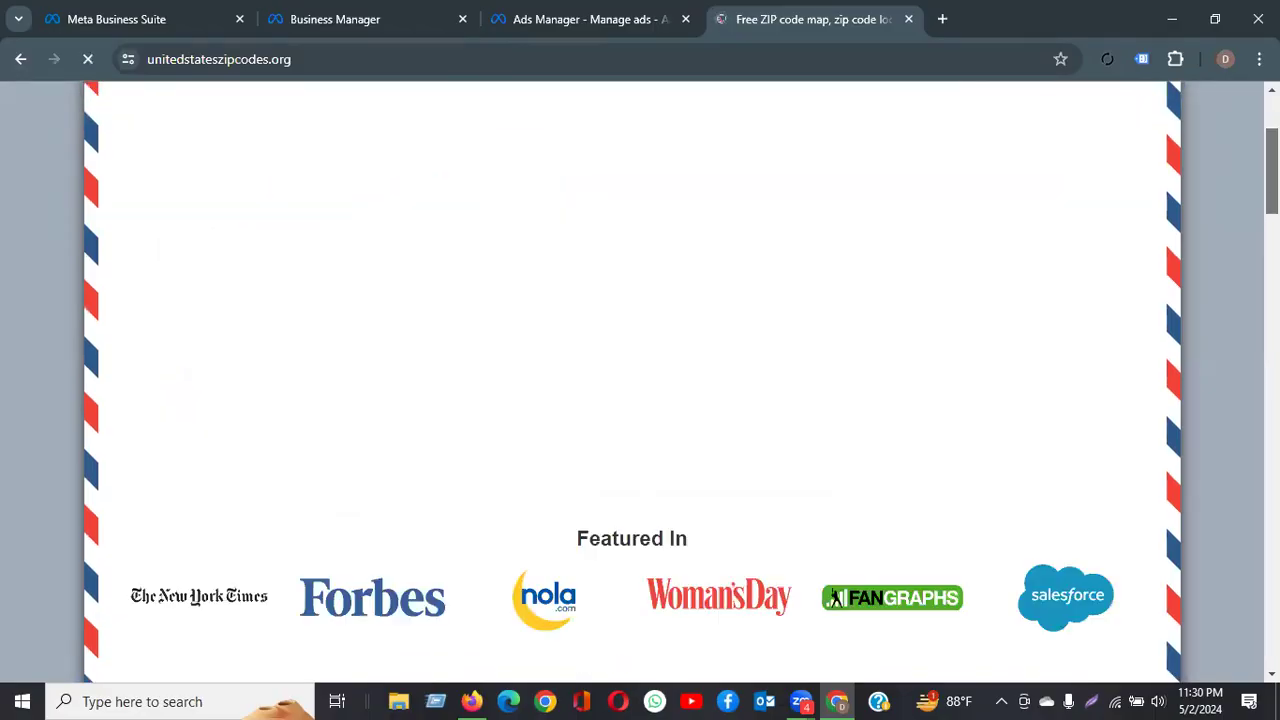
pyautogui.scroll(-3, 640, 380)
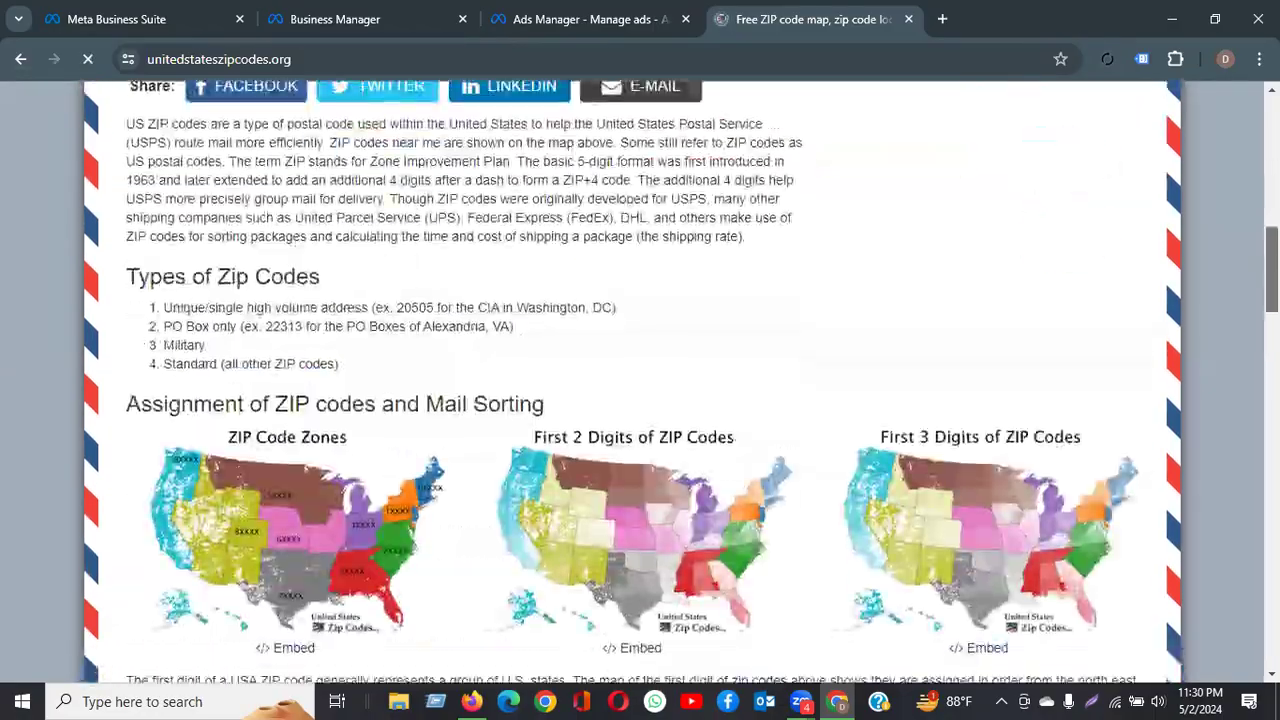
pyautogui.scroll(-9, 640, 380)
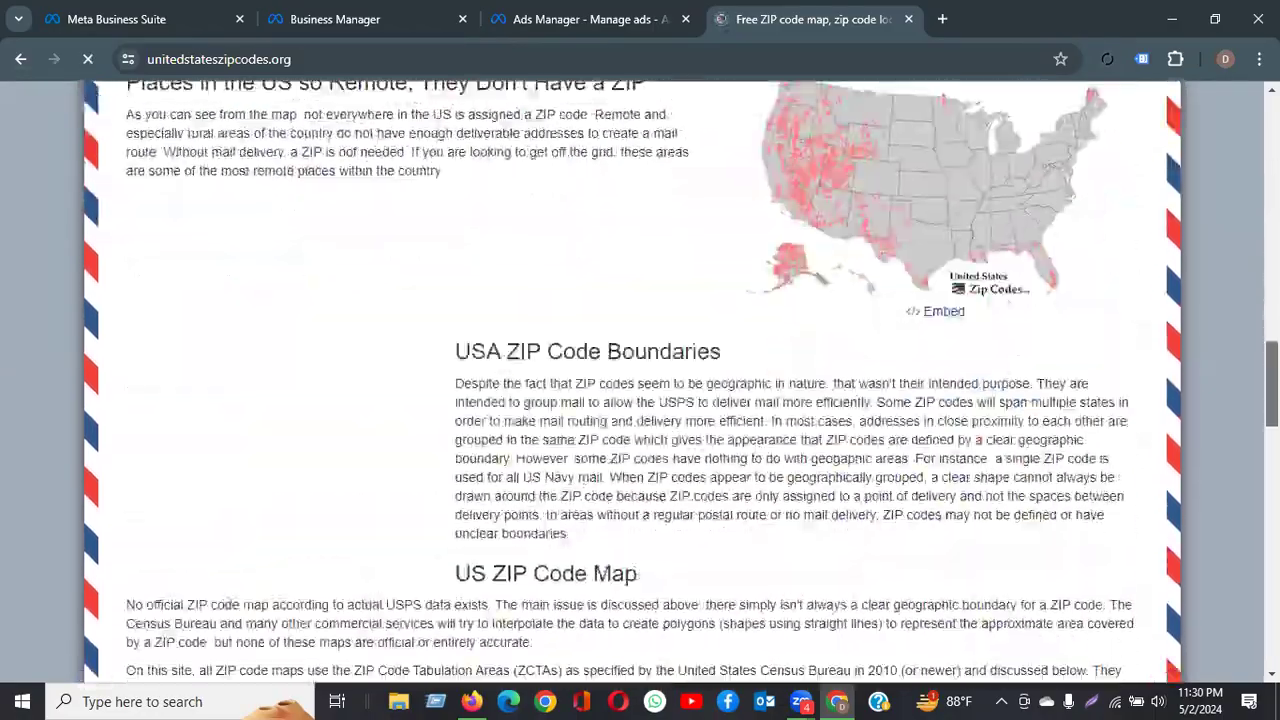
pyautogui.scroll(-12, 208, 318)
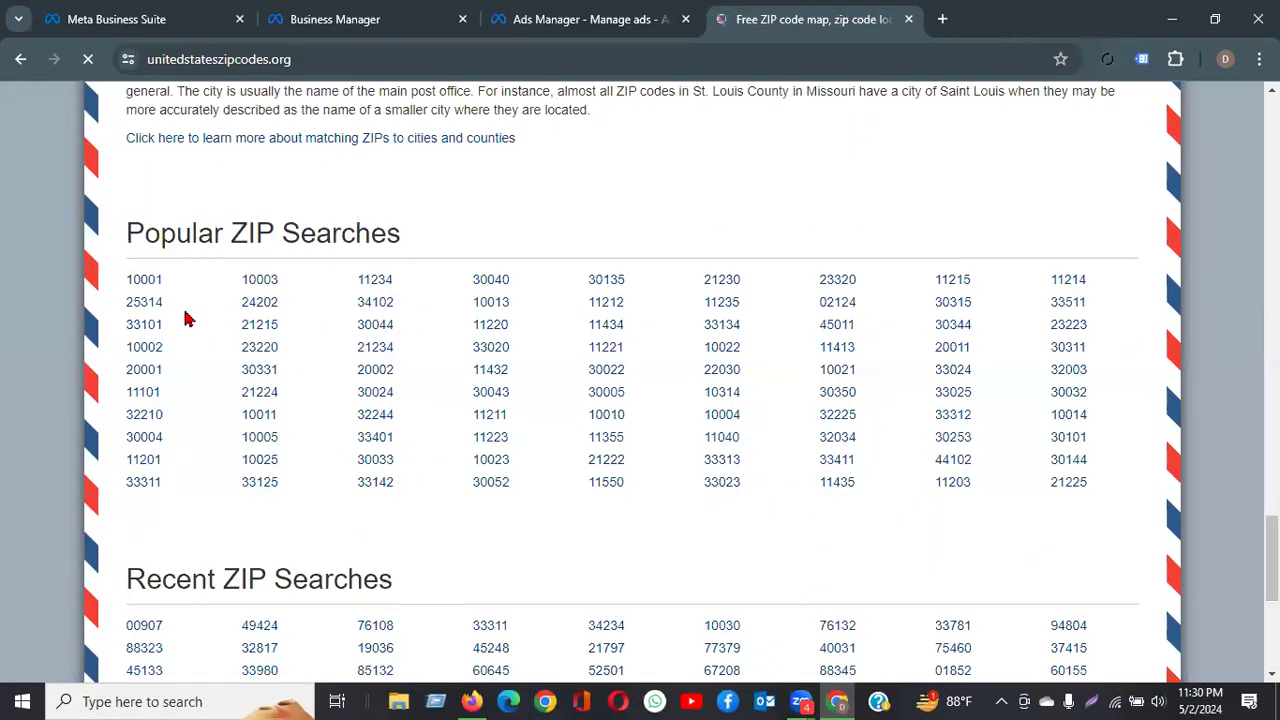
pyautogui.moveTo(134, 284); pyautogui.dragTo(168, 493)
pyautogui.hotkey('ctrl', 'c')
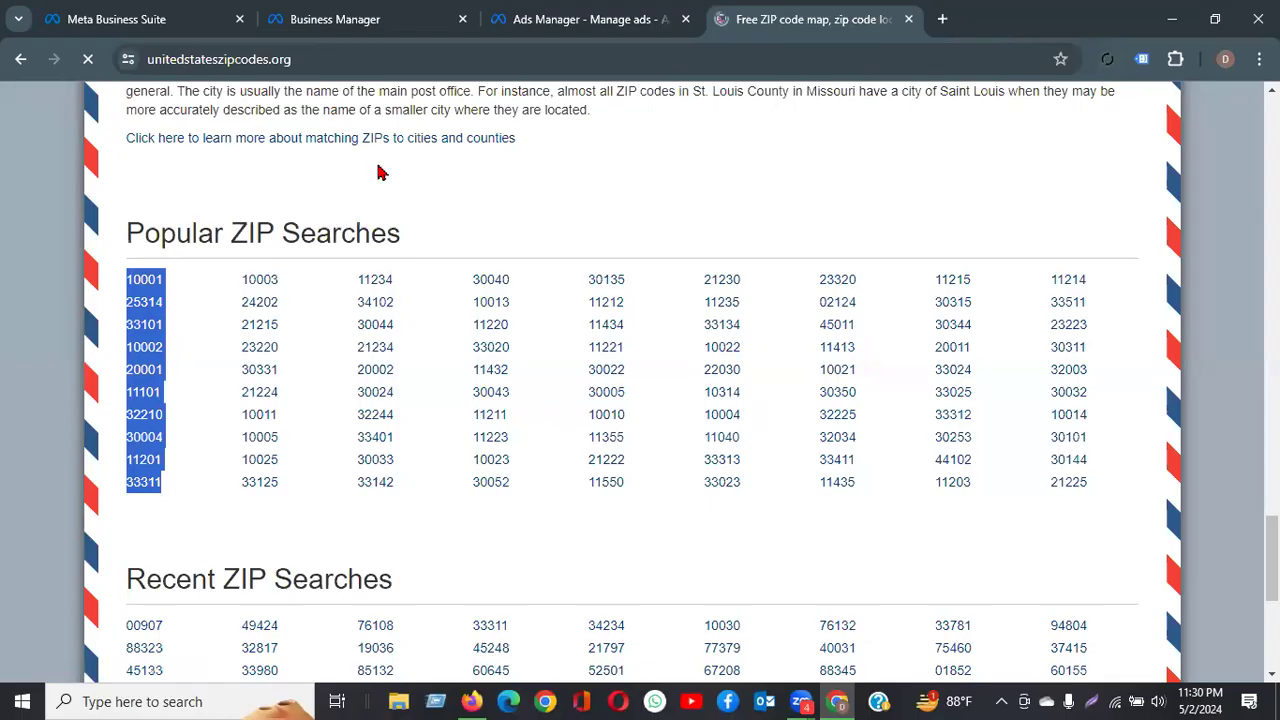
# Back in Ads Manager, start adding locations in bulk as United States postal codes and paste the copied ZIP list
pyautogui.click(581, 23)
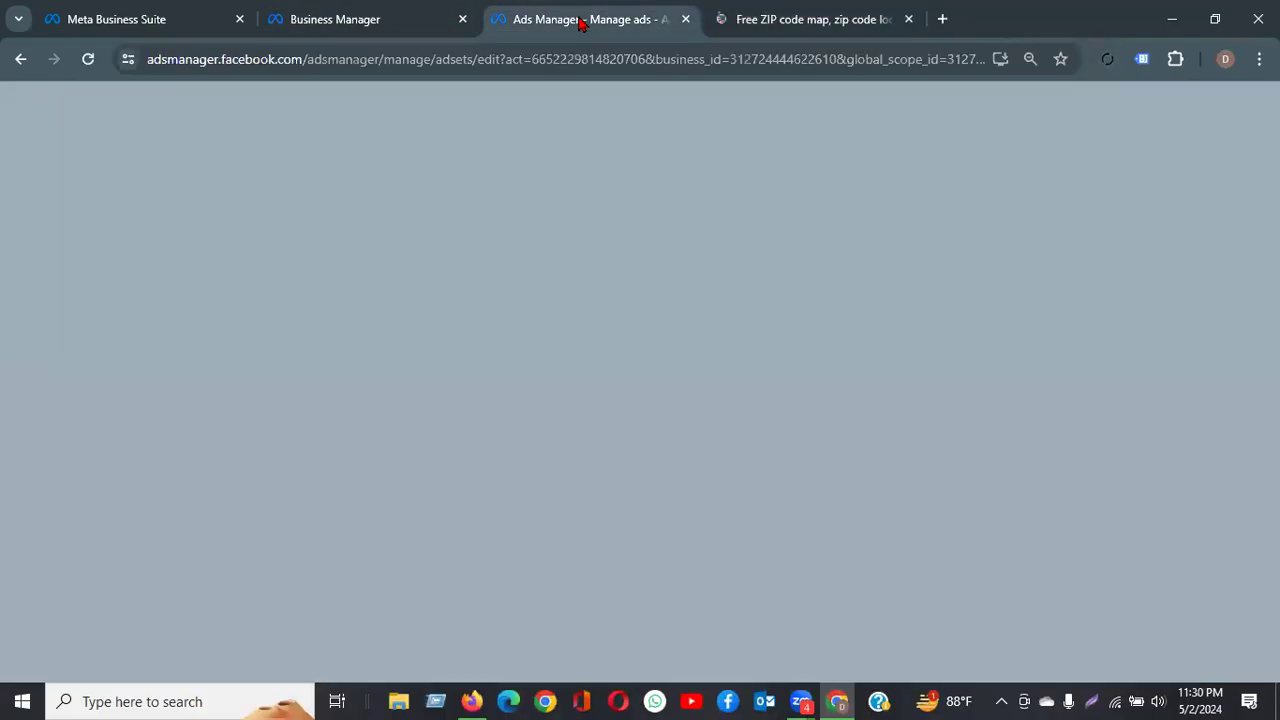
pyautogui.click(377, 26)
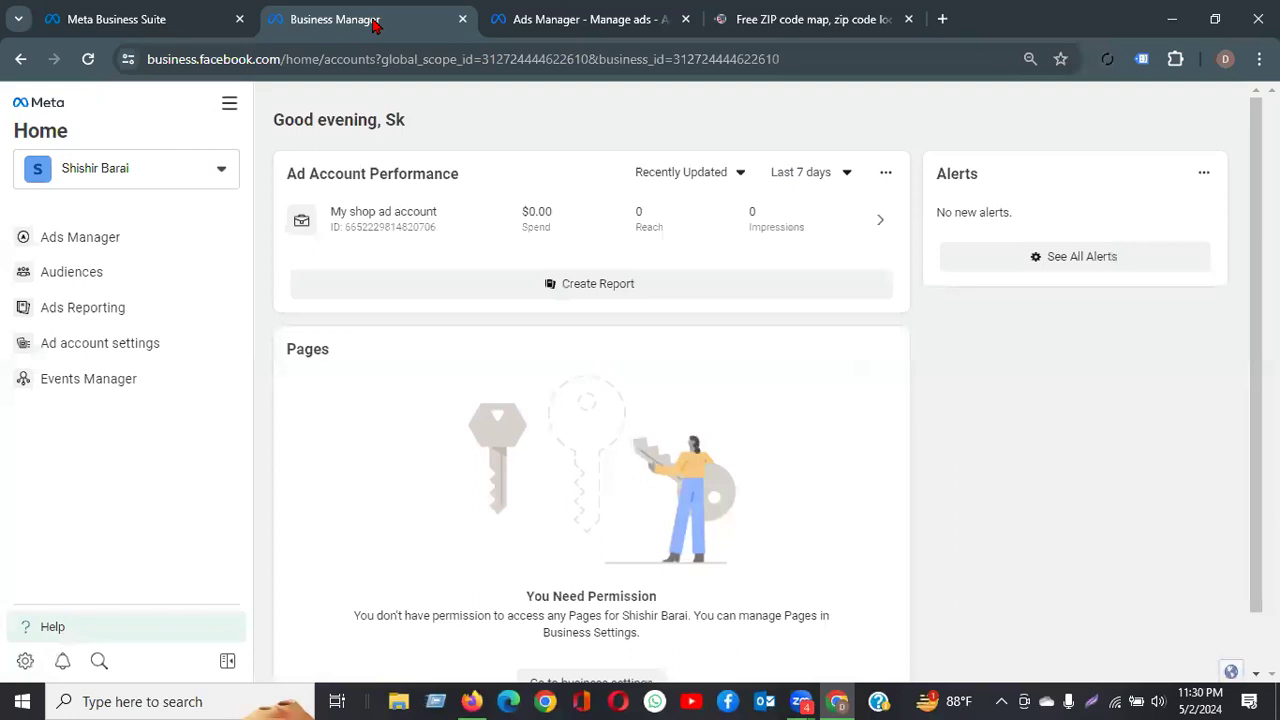
pyautogui.click(145, 26)
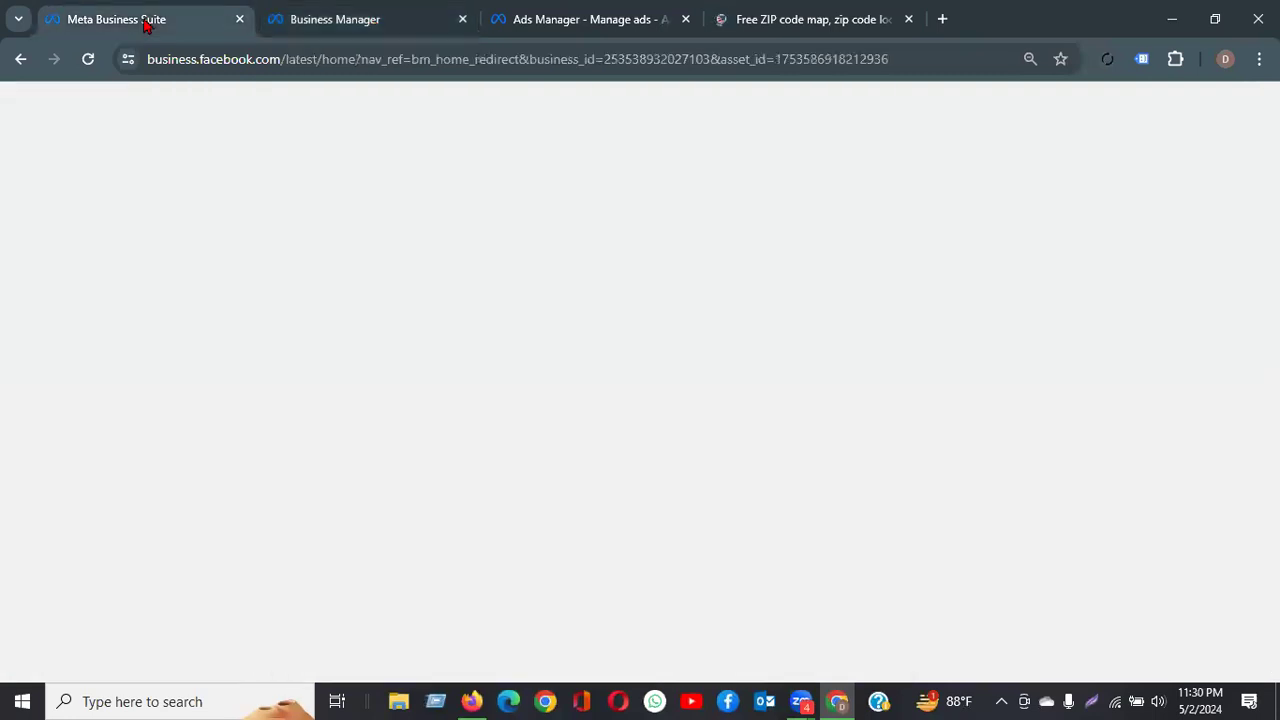
pyautogui.click(586, 16)
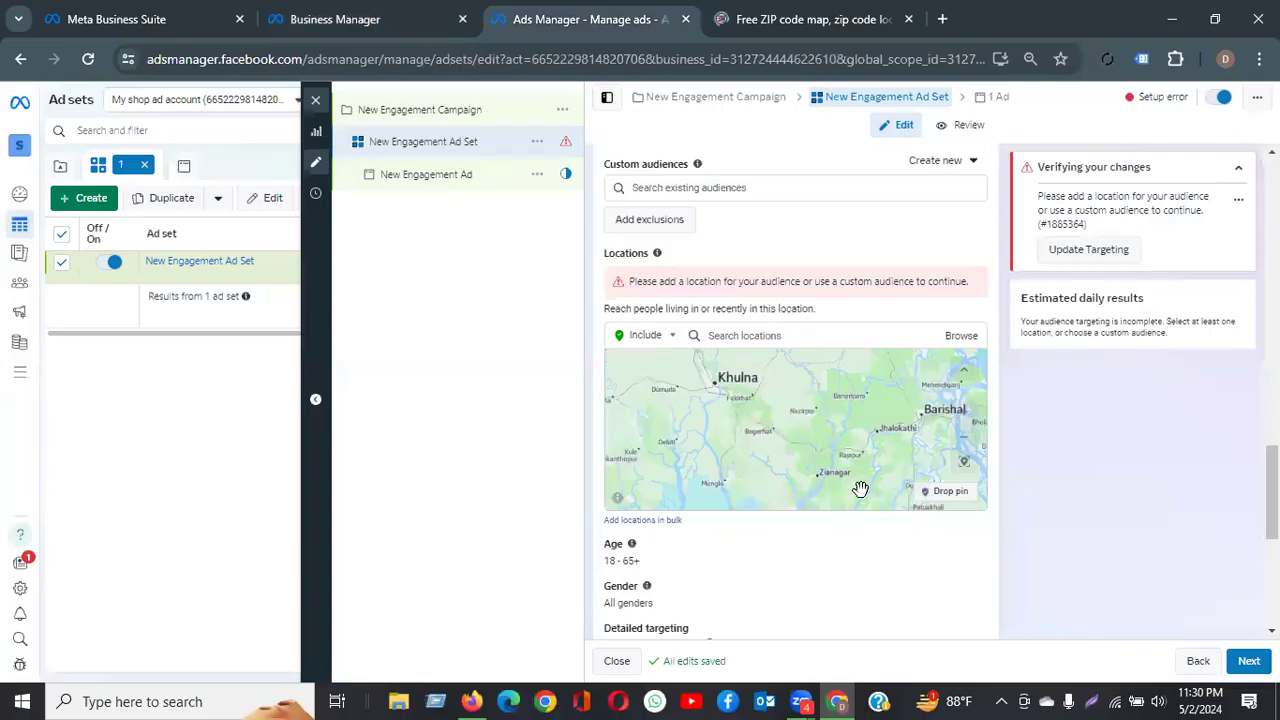
pyautogui.click(630, 522)
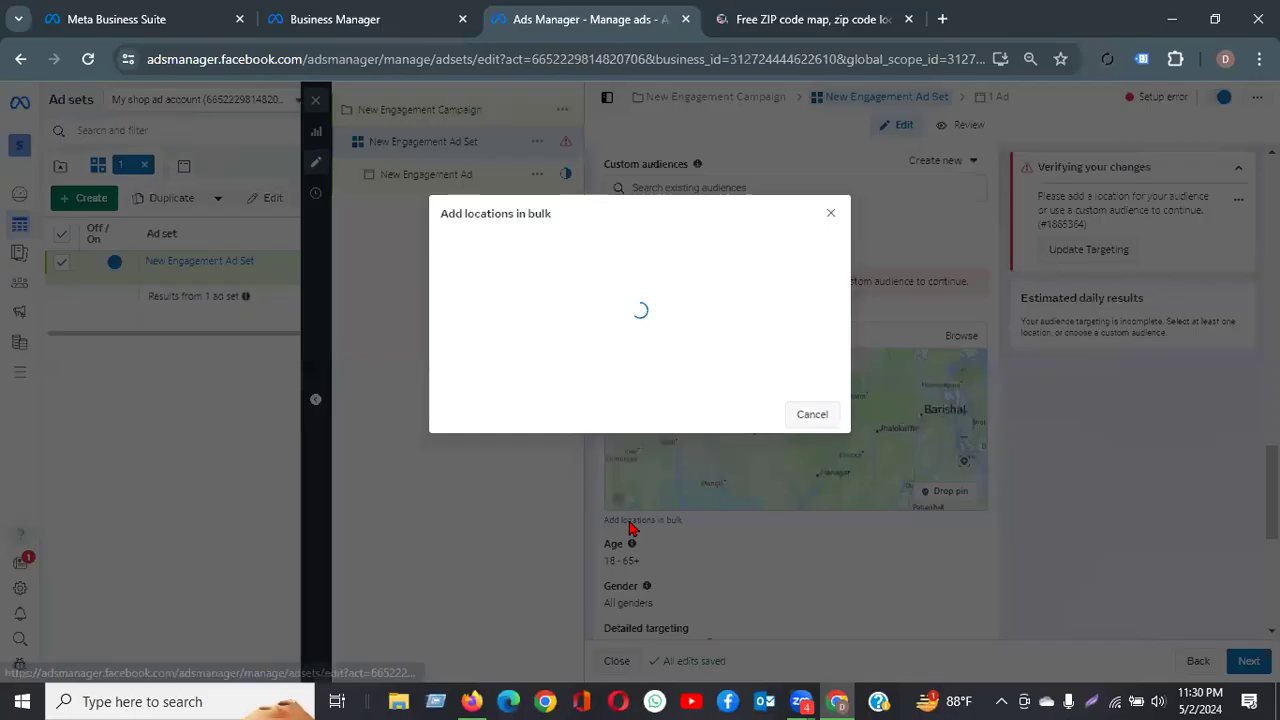
pyautogui.click(522, 338)
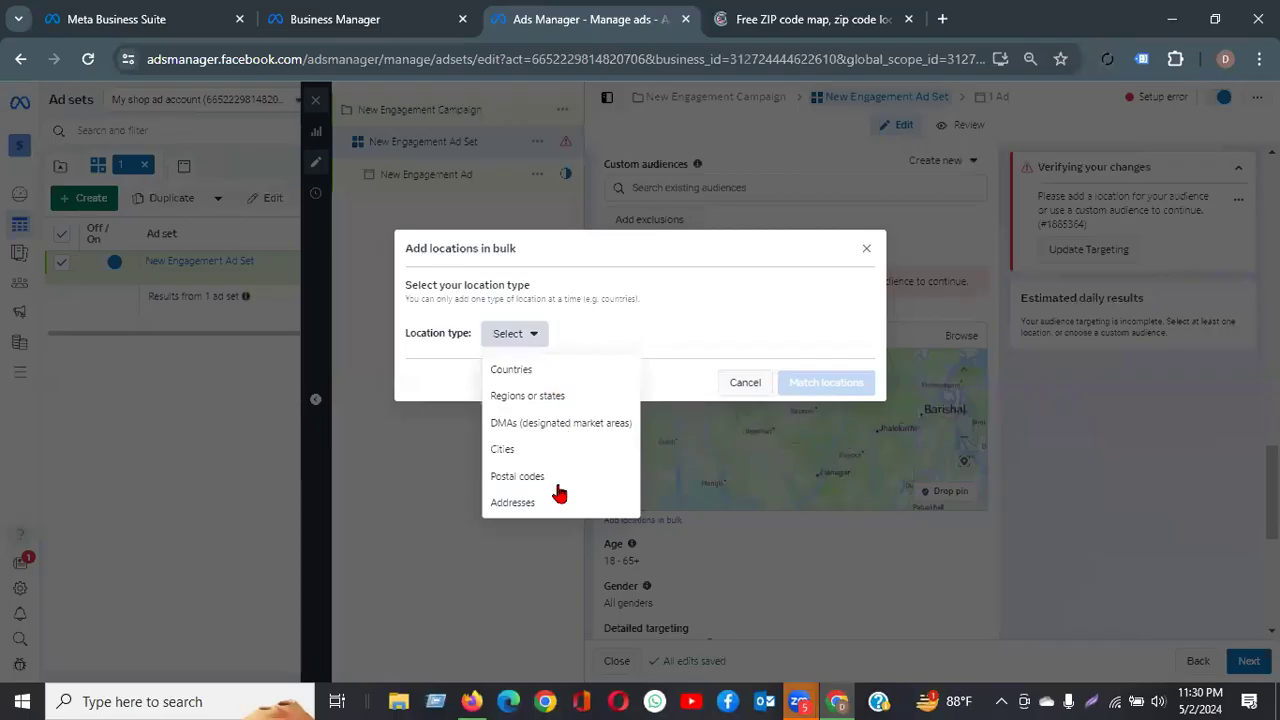
pyautogui.click(530, 477)
pyautogui.click(509, 345)
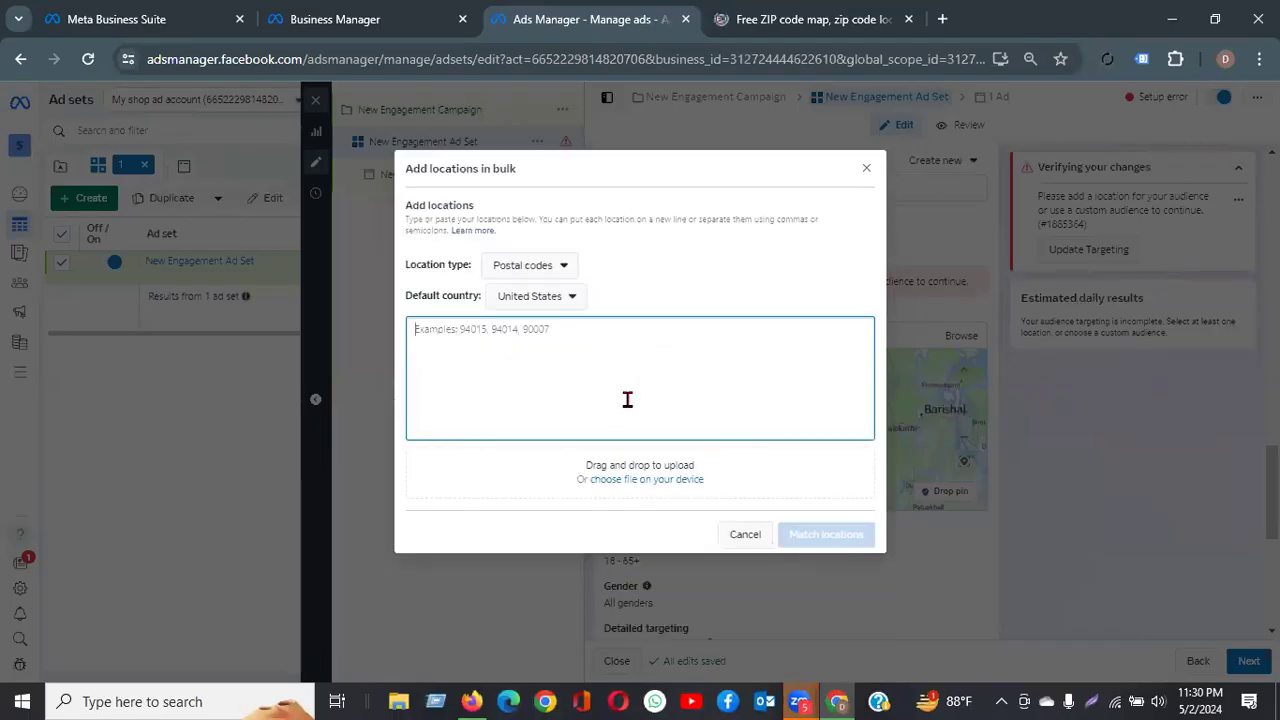
pyautogui.hotkey('ctrl', 'v')
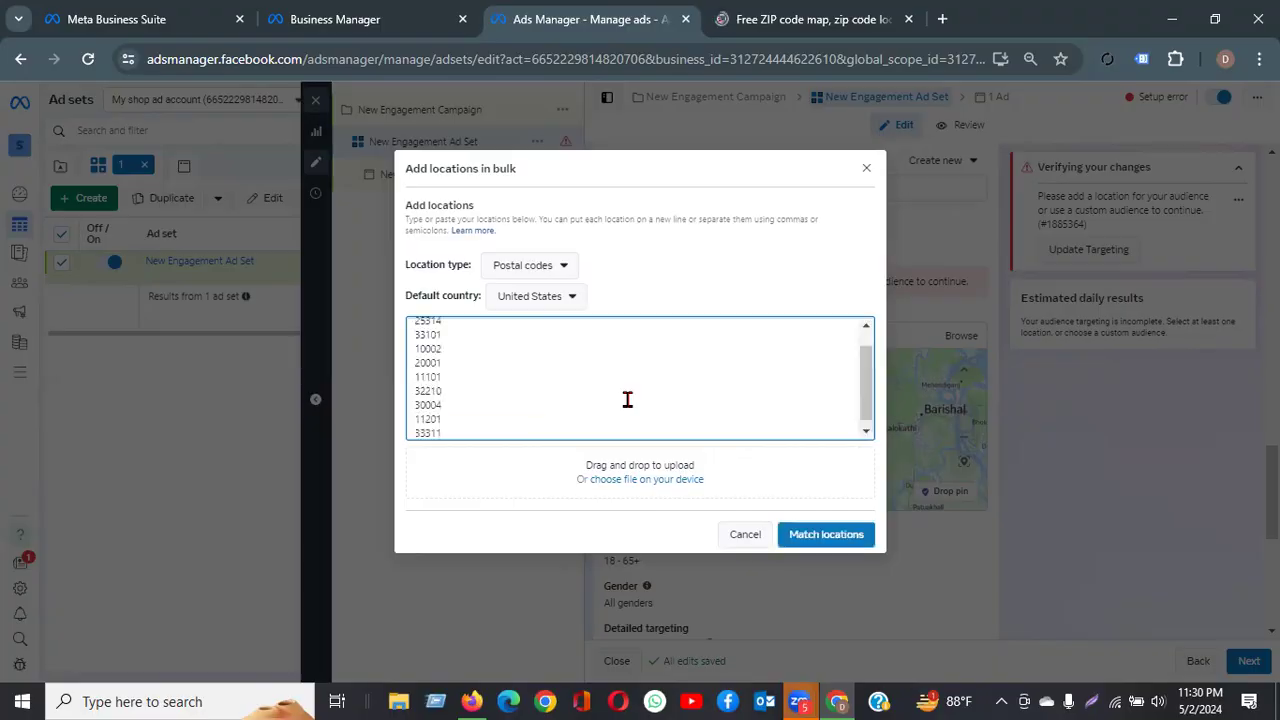
# Match the pasted postal codes, review the matched list, and add all 10 locations to the ad set
pyautogui.click(813, 540)
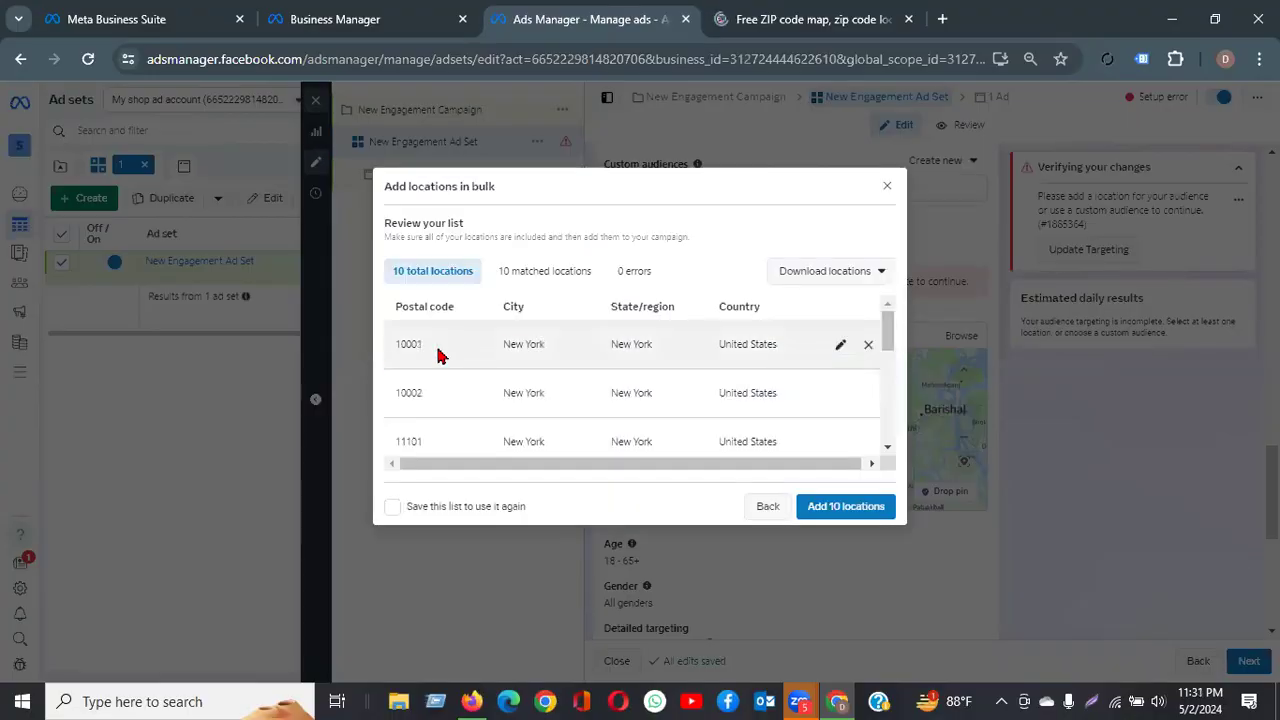
pyautogui.moveTo(886, 334); pyautogui.dragTo(890, 455)
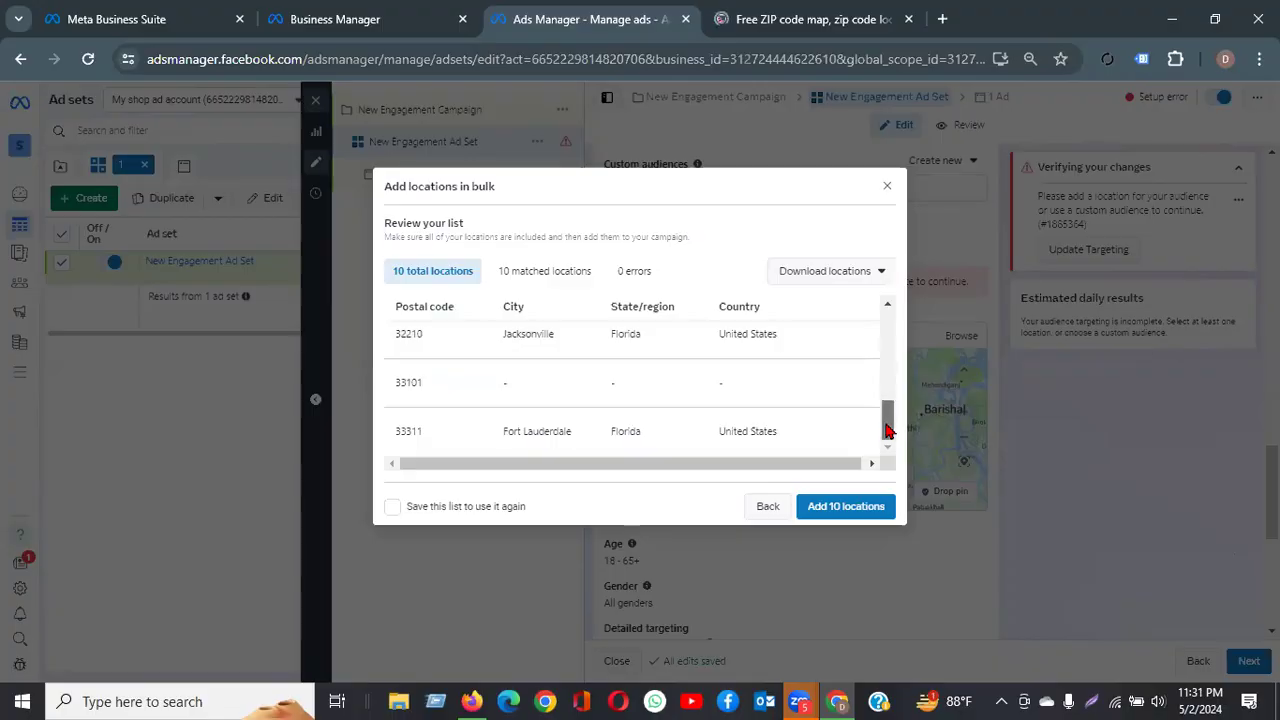
pyautogui.scroll(2, 887, 428)
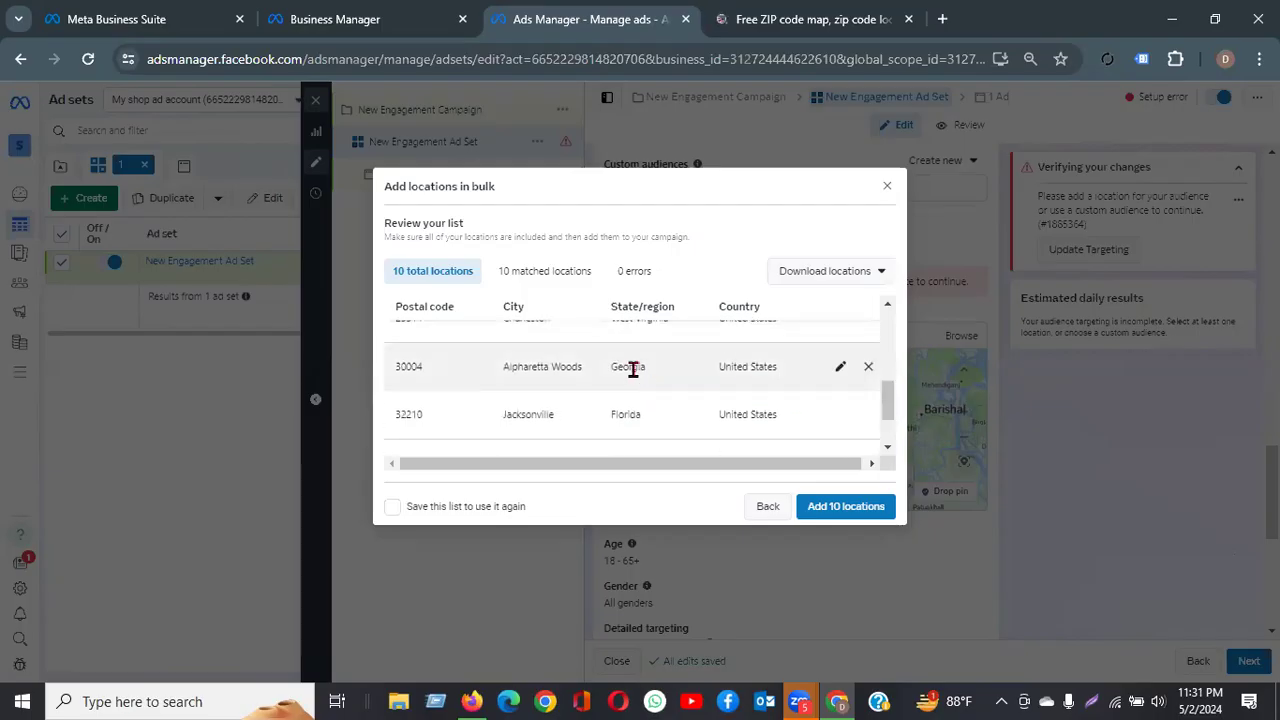
pyautogui.moveTo(887, 407); pyautogui.dragTo(891, 329)
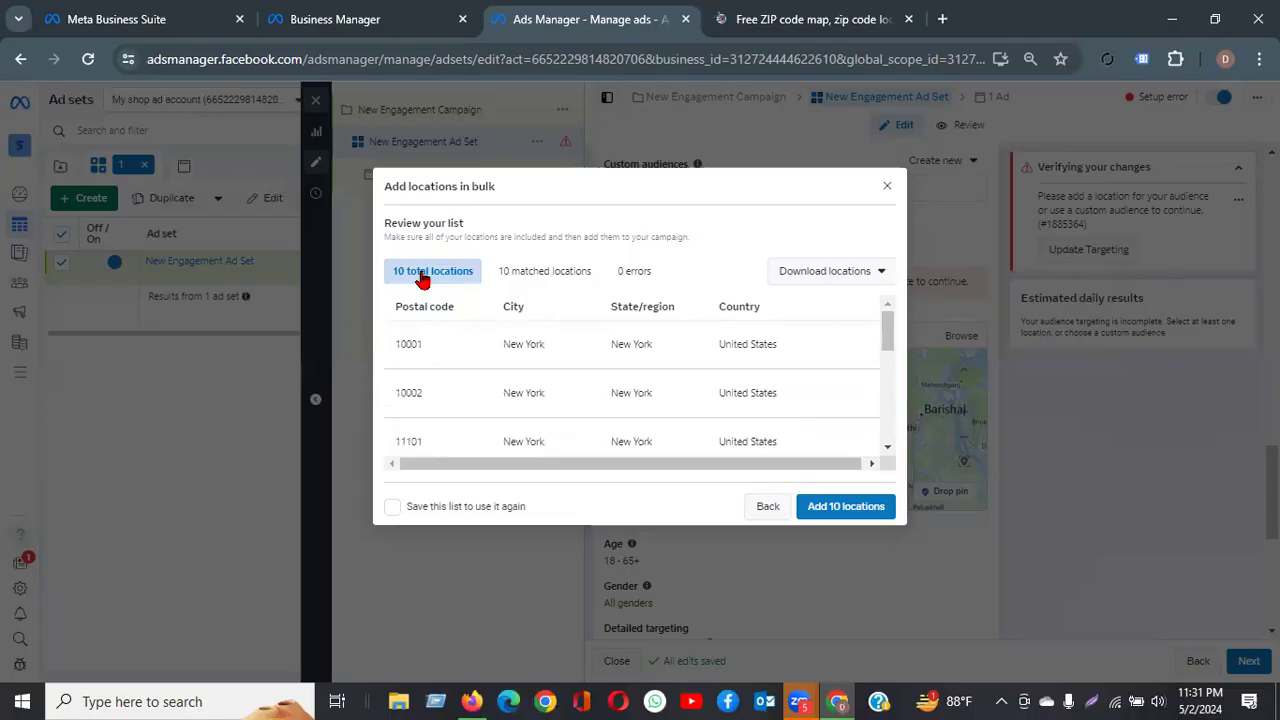
pyautogui.scroll(-5, 509, 414)
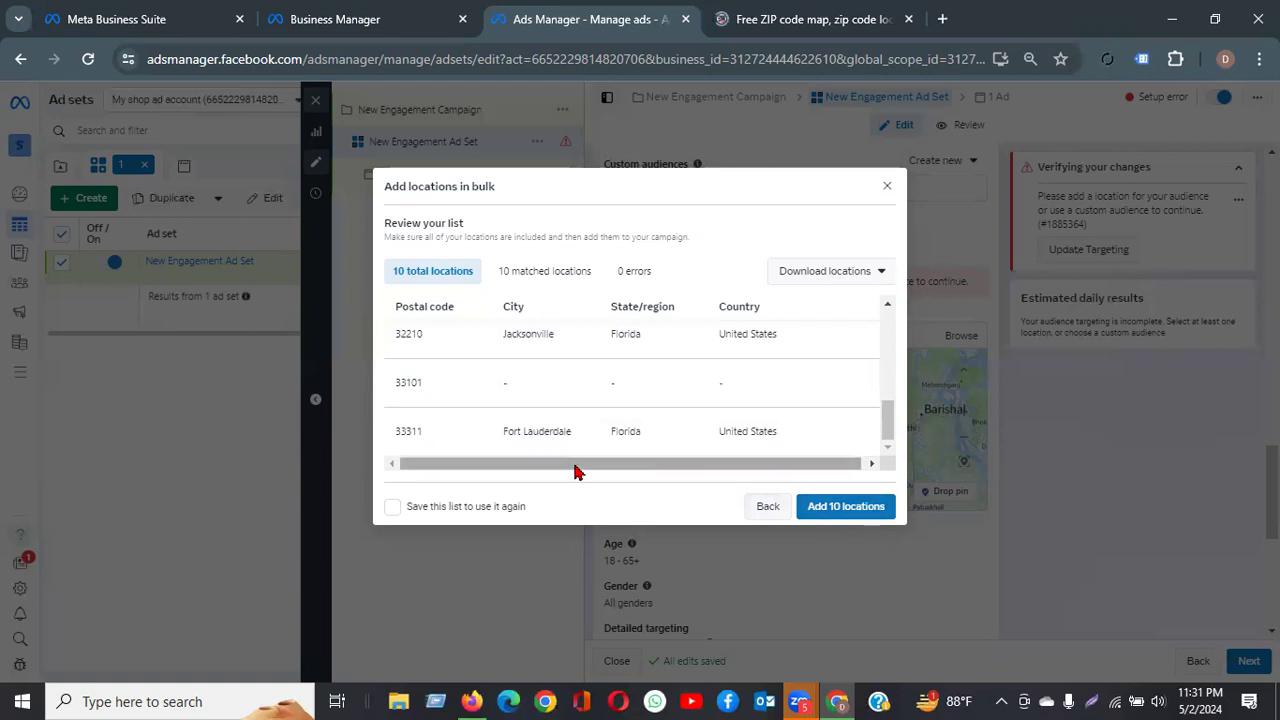
pyautogui.click(841, 507)
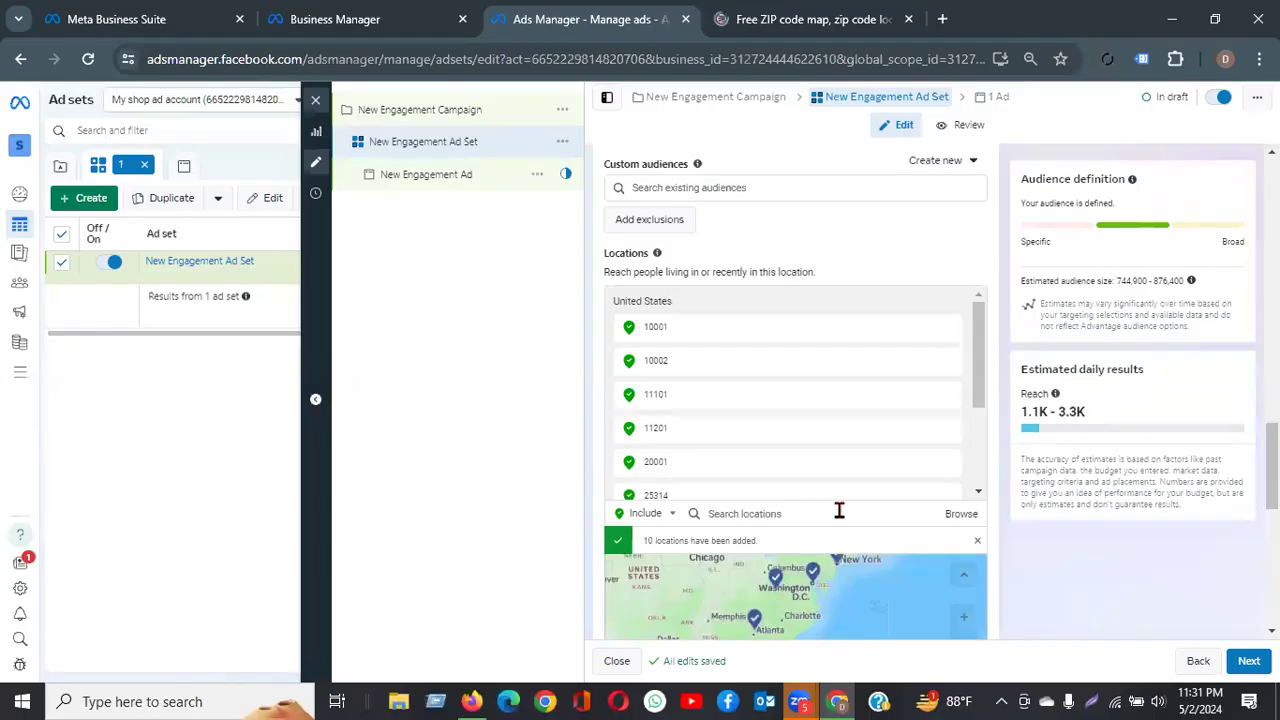
# Examine the added postal codes in the locations list and their pins on the United States map
pyautogui.moveTo(979, 345); pyautogui.dragTo(980, 457)
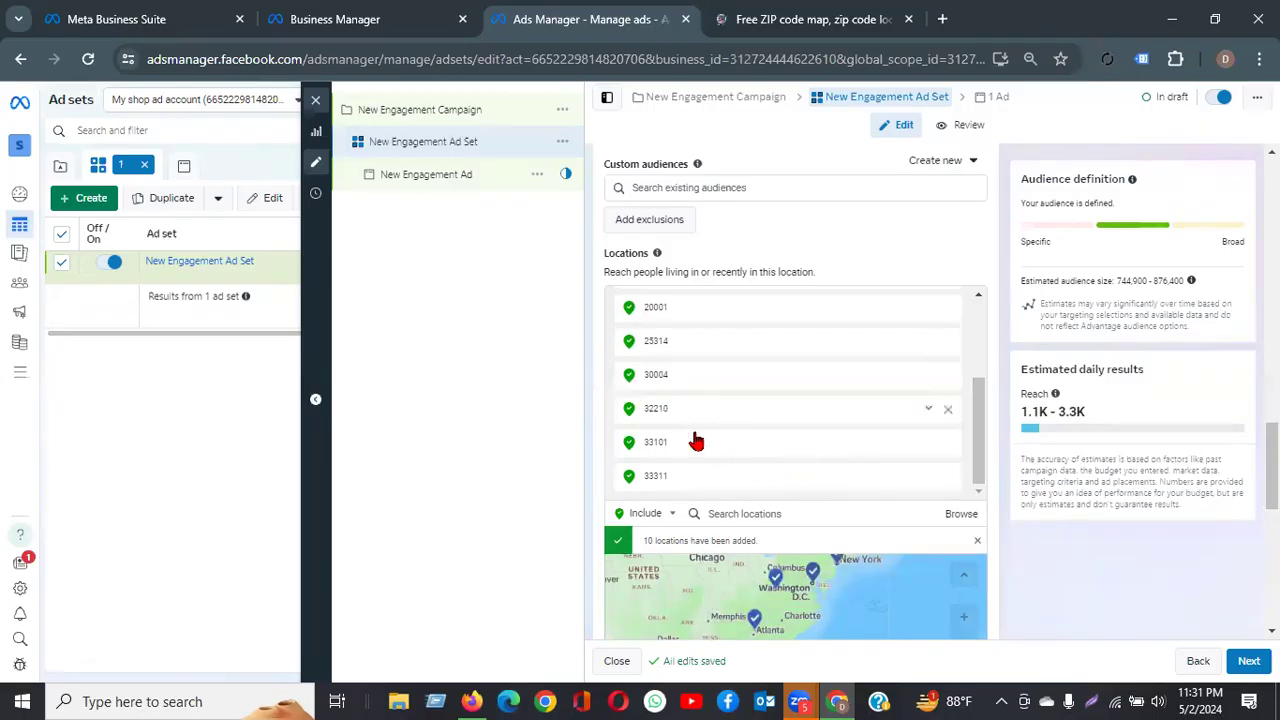
pyautogui.scroll(-3, 1058, 558)
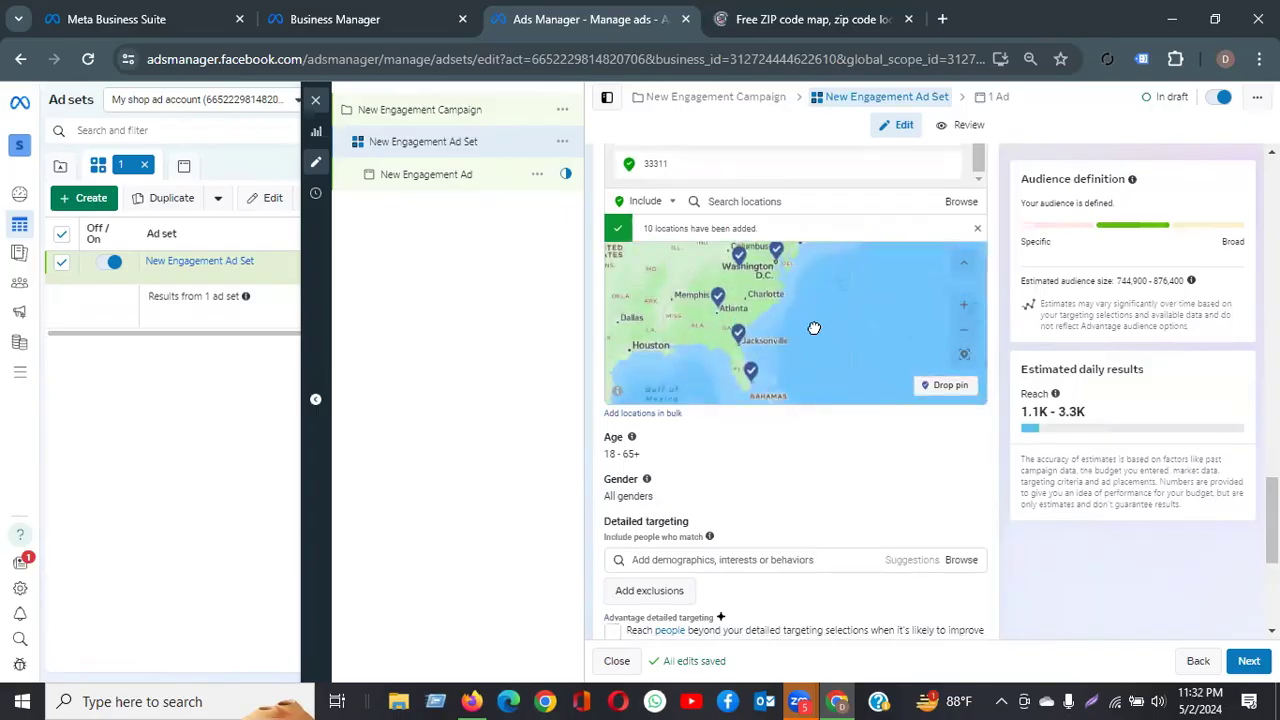
pyautogui.moveTo(738, 315); pyautogui.dragTo(726, 390)
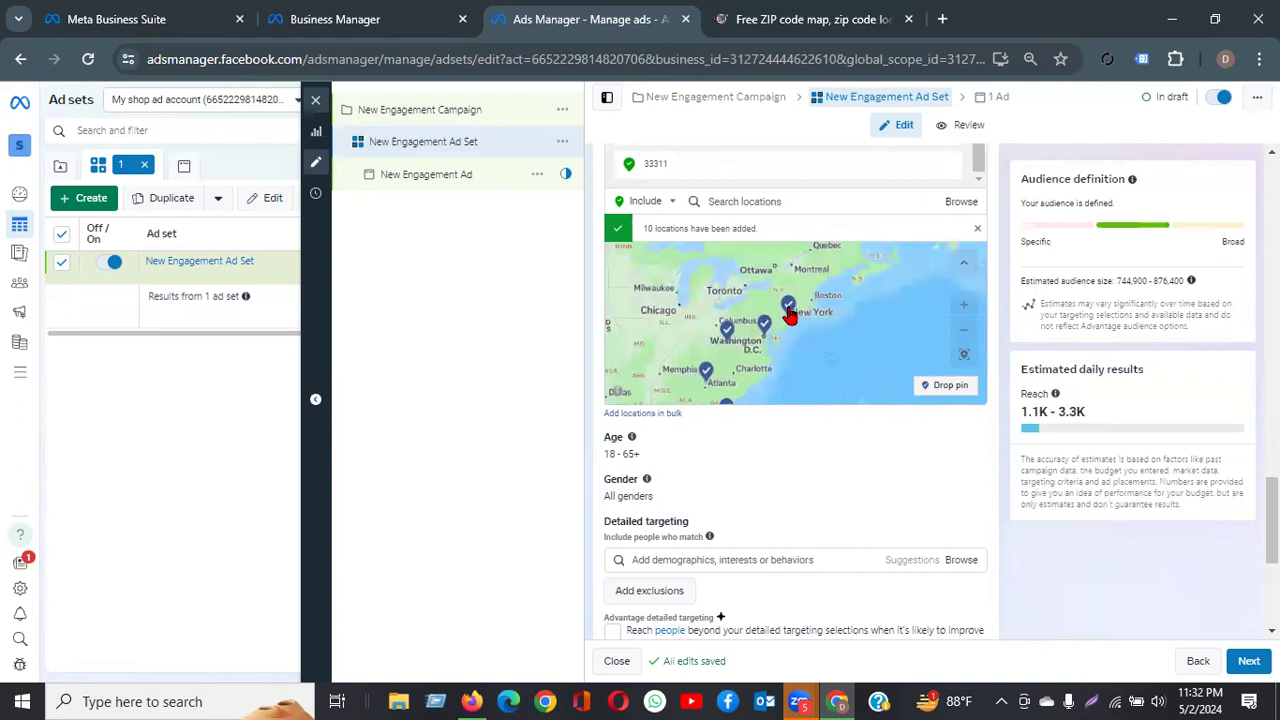
pyautogui.moveTo(856, 308); pyautogui.dragTo(872, 266)
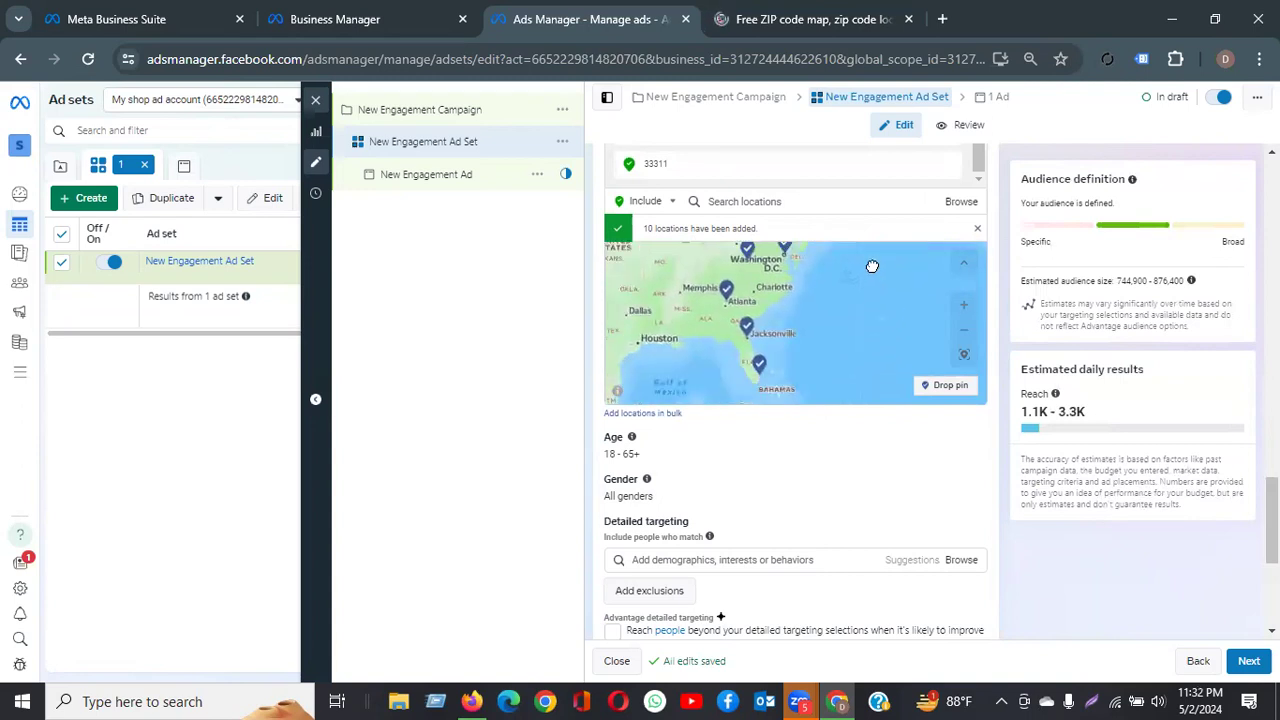
pyautogui.scroll(-3, 849, 319)
pyautogui.scroll(6, 849, 318)
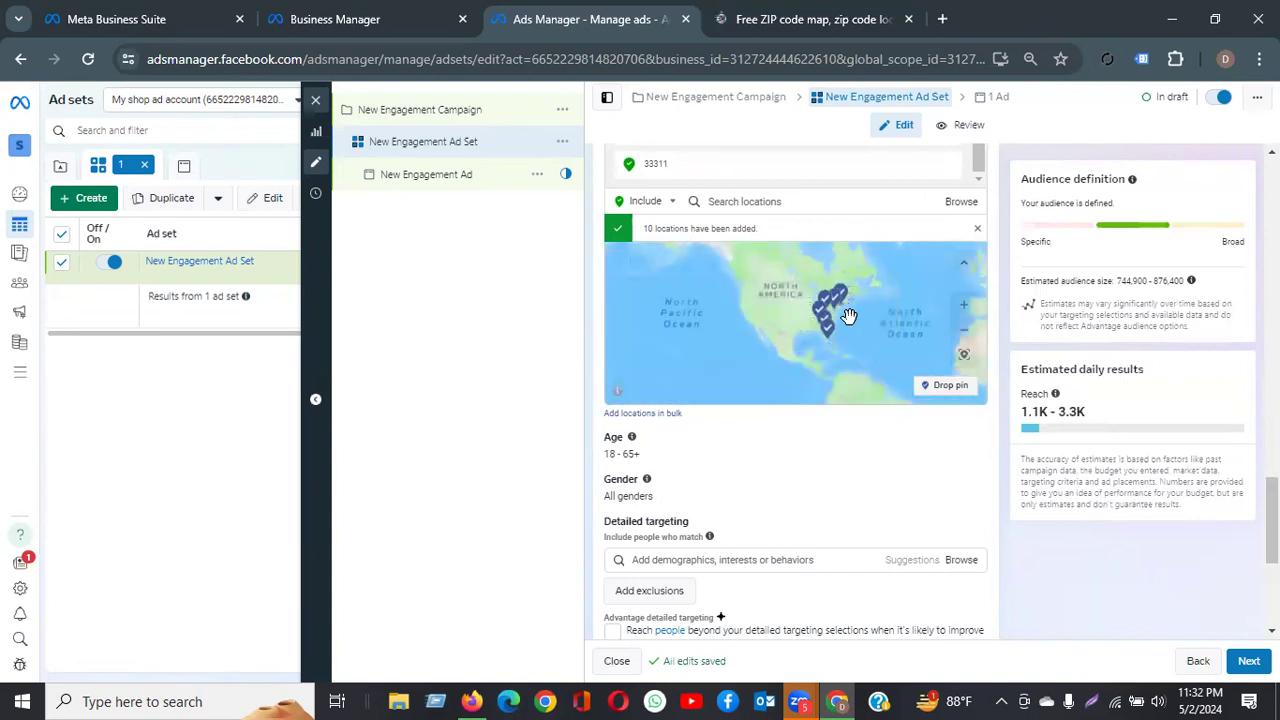
pyautogui.scroll(-3, 849, 316)
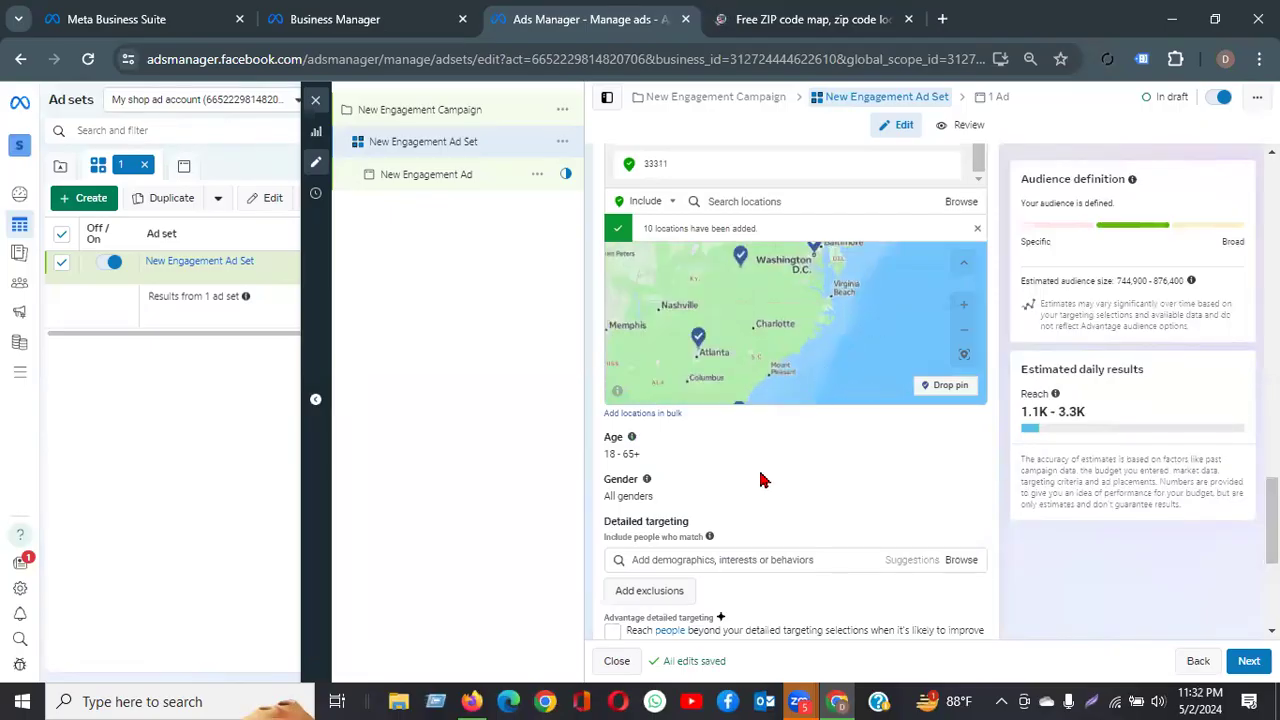
# Start another bulk location entry with Postal codes as the location type
pyautogui.click(648, 414)
pyautogui.click(545, 335)
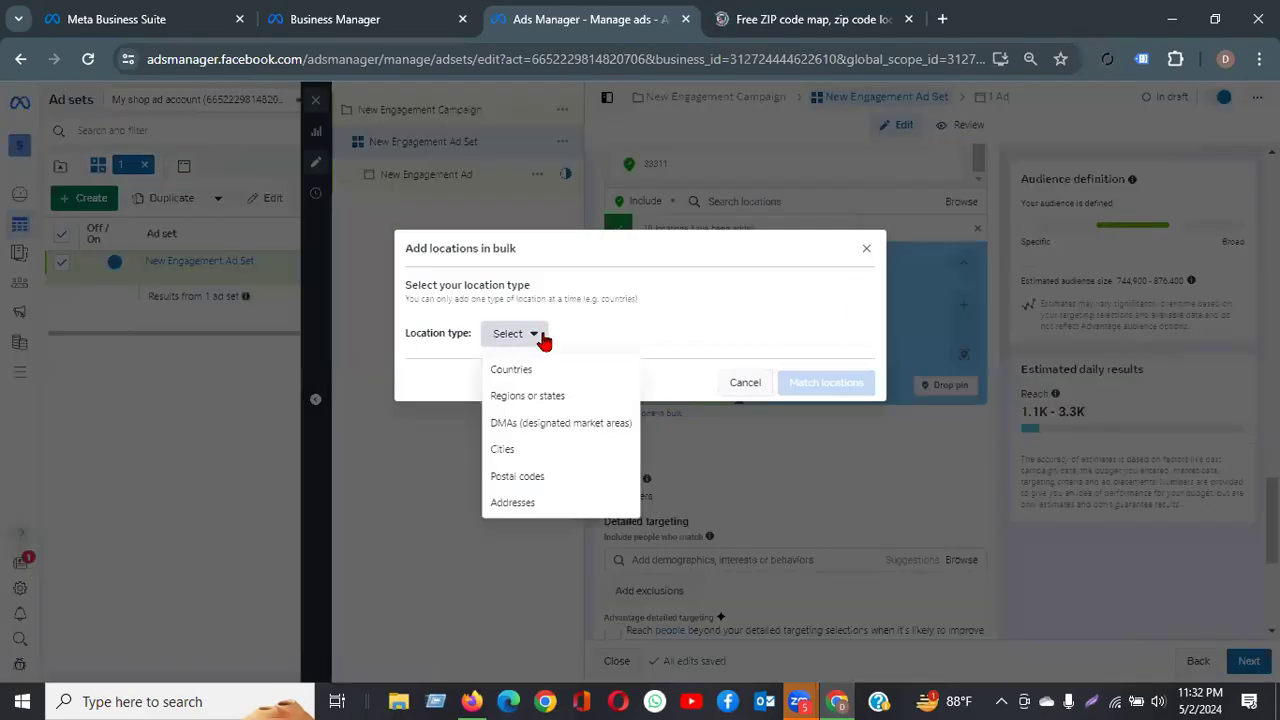
pyautogui.click(531, 477)
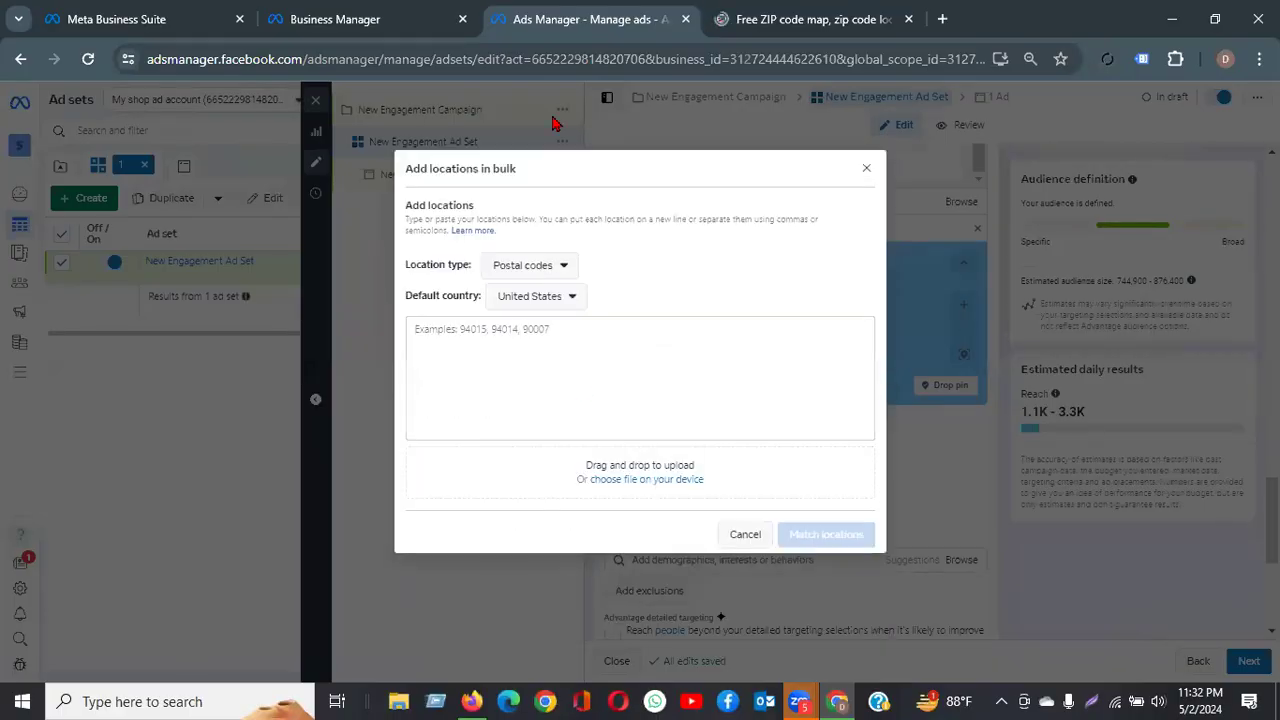
# On the ZIP code site, copy the second to fourth columns of Popular ZIP Searches, from 10003 to 30052
pyautogui.click(745, 12)
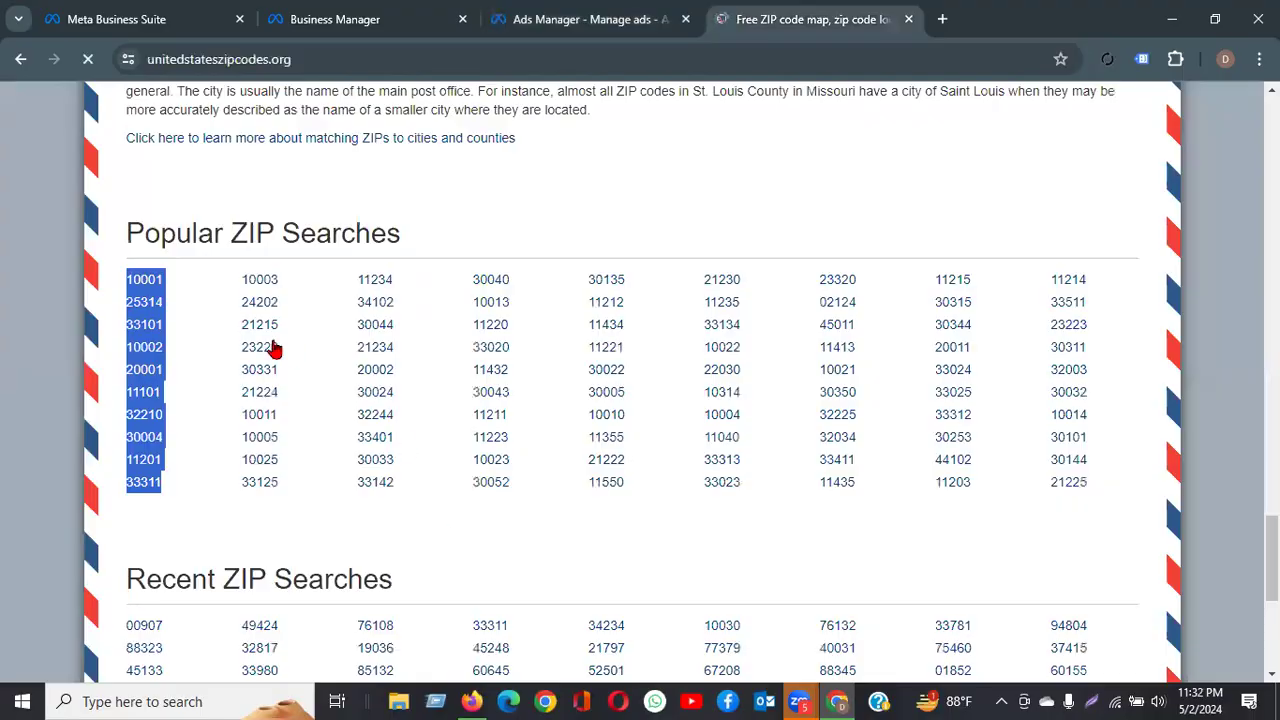
pyautogui.moveTo(237, 283); pyautogui.dragTo(640, 500)
pyautogui.click(640, 500)
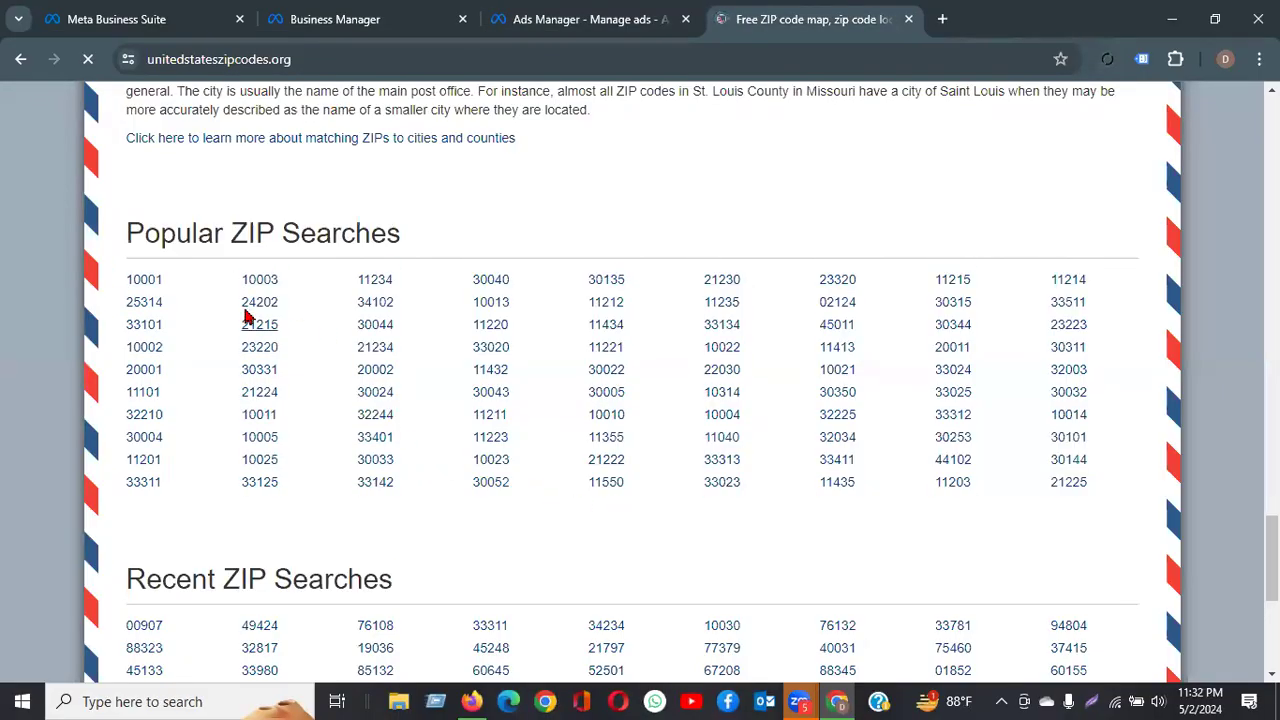
pyautogui.moveTo(230, 278); pyautogui.dragTo(520, 485)
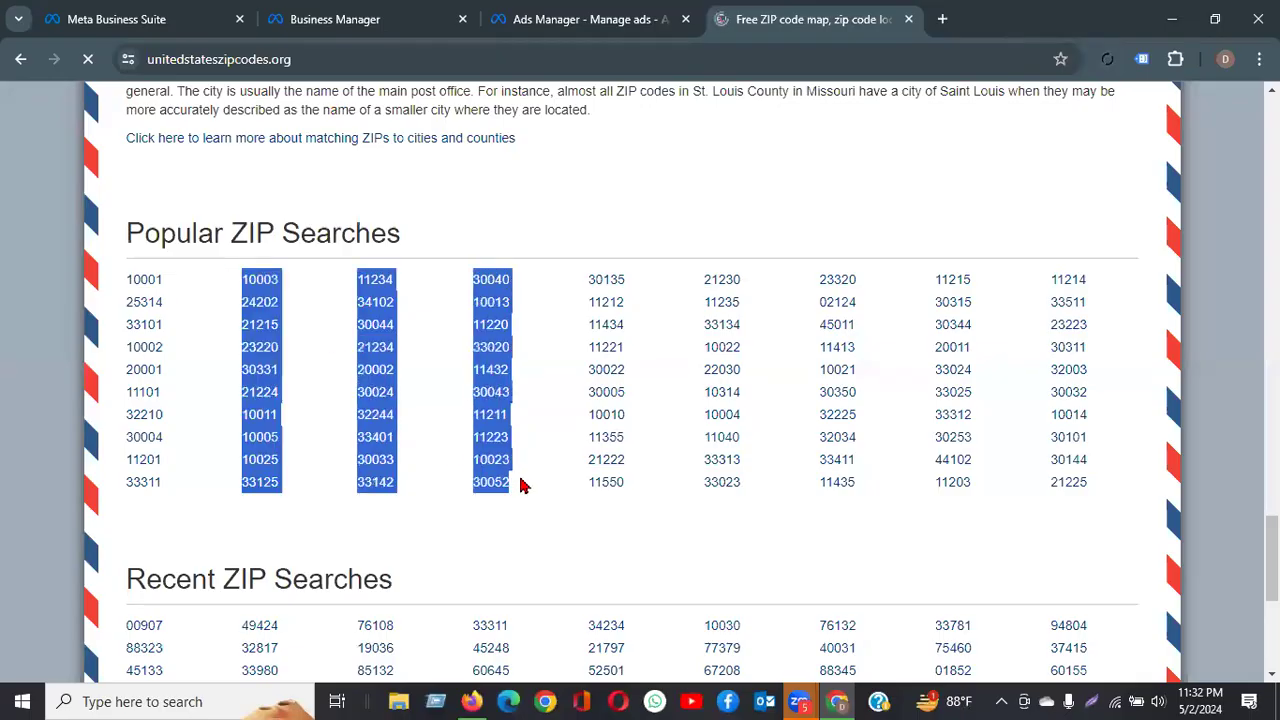
# Paste the copied ZIP codes into the Ads Manager bulk location entry and look through the pasted list
pyautogui.click(558, 22)
pyautogui.click(519, 333)
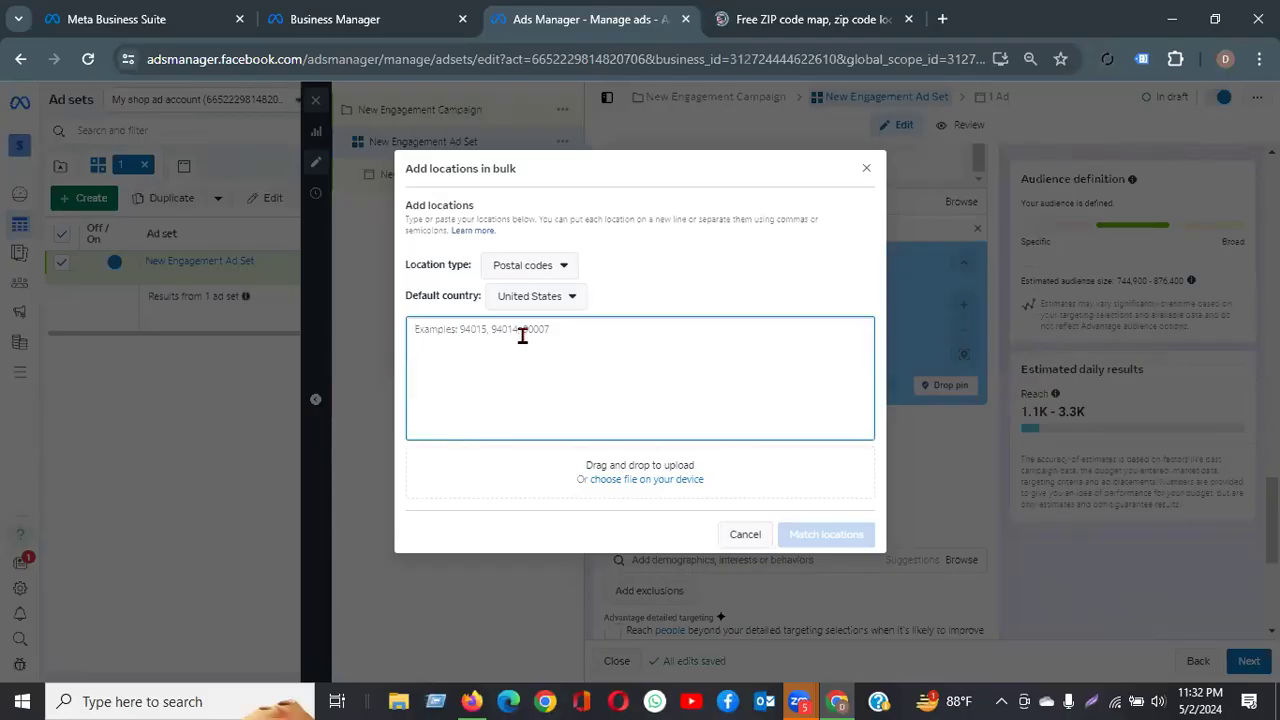
pyautogui.hotkey('ctrl', 'v')
pyautogui.scroll(5, 608, 390)
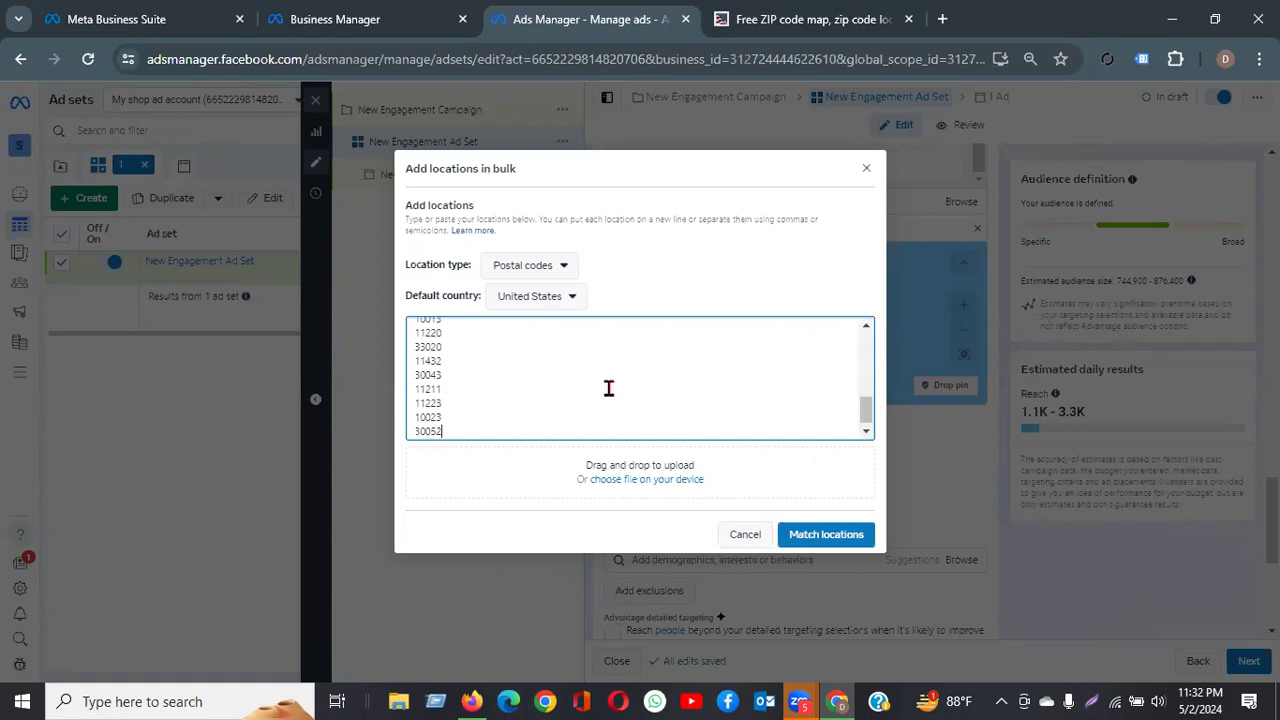
pyautogui.scroll(-10, 608, 390)
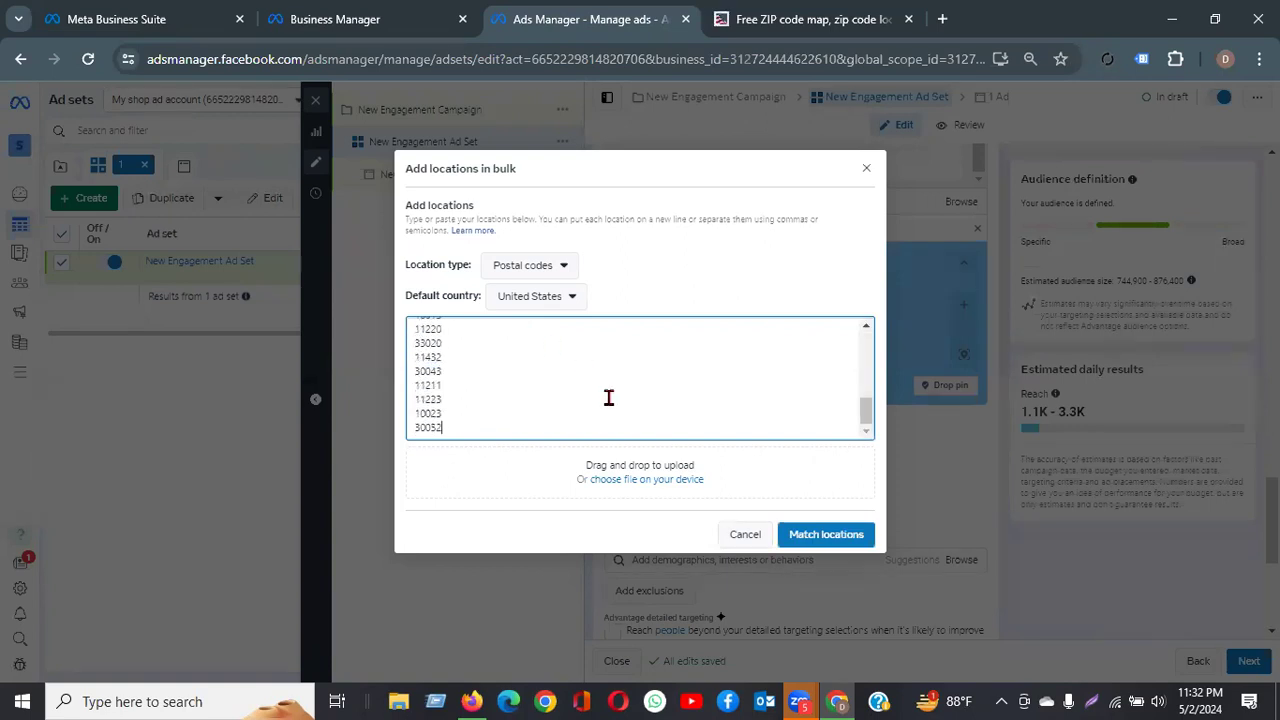
# Match the pasted postal codes, review the matched list, and add the 30 locations to the ad set
pyautogui.click(800, 541)
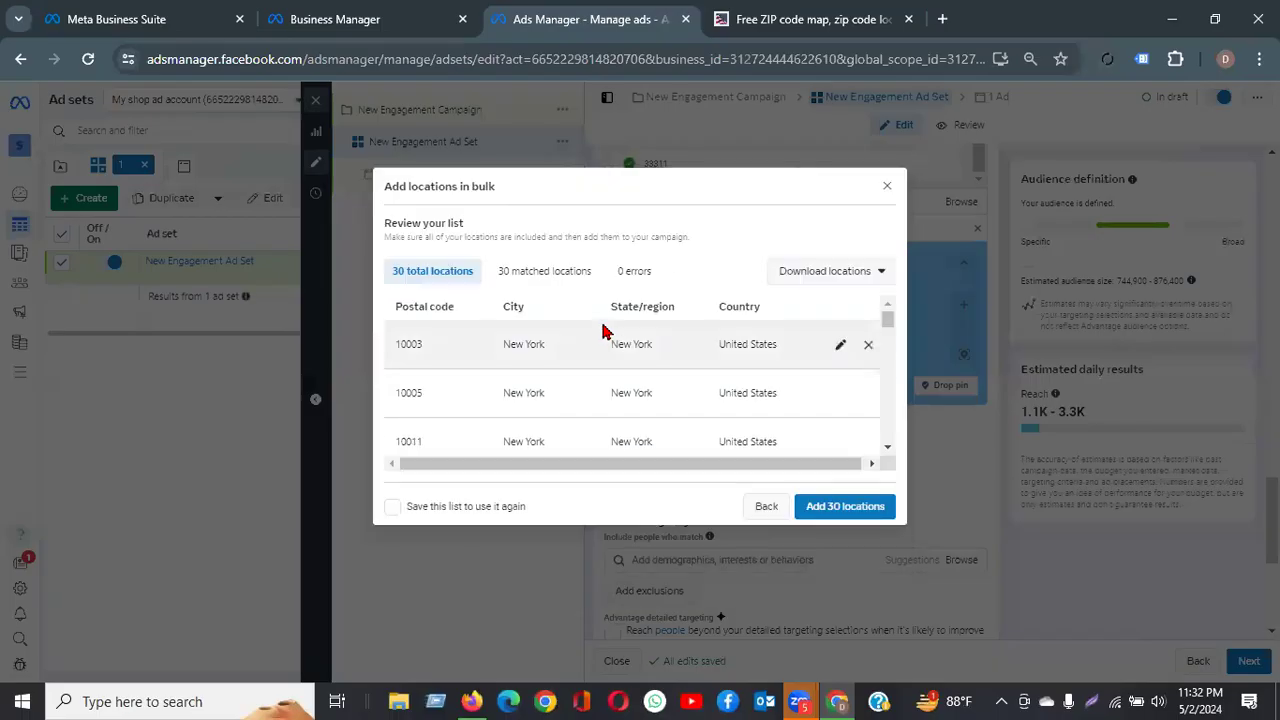
pyautogui.scroll(-5, 634, 340)
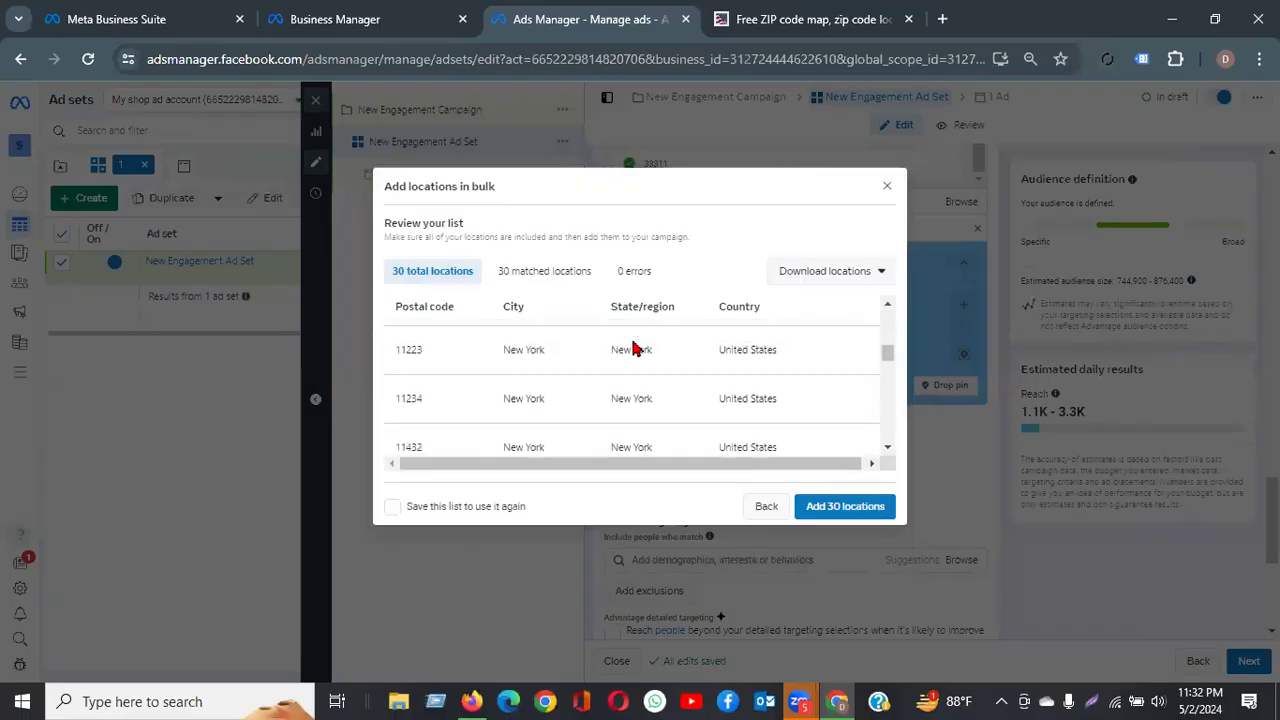
pyautogui.scroll(-5, 585, 418)
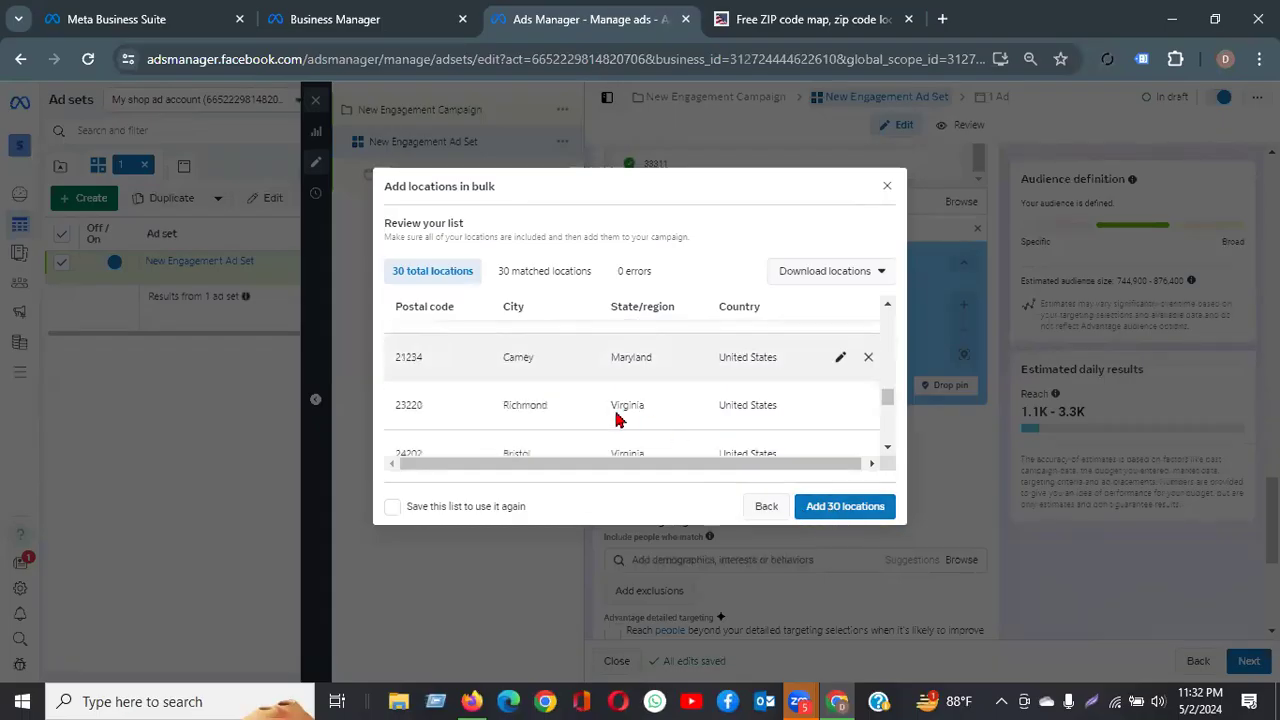
pyautogui.scroll(-3, 585, 418)
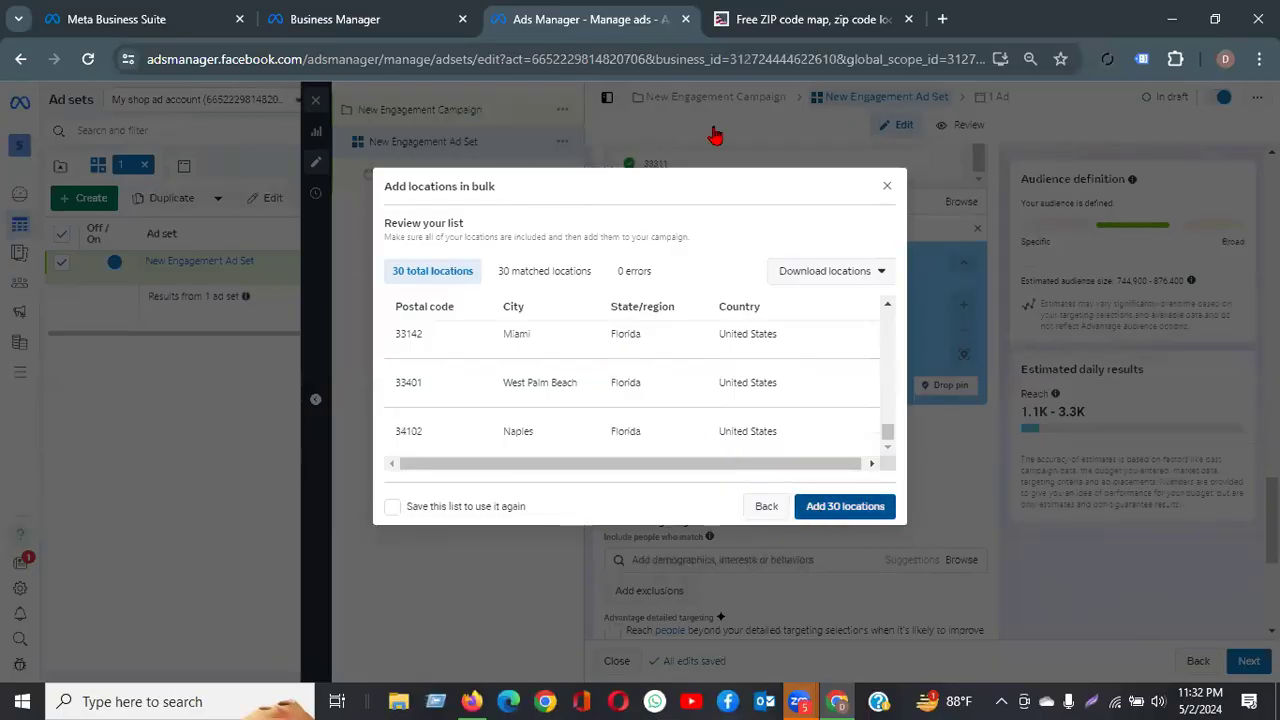
# Return to the ZIP code site, look over its home page, and select the web address unitedstateszipcodes.org
pyautogui.hotkey('ctrl', 'Tab')
pyautogui.scroll(-10, 420, 300)
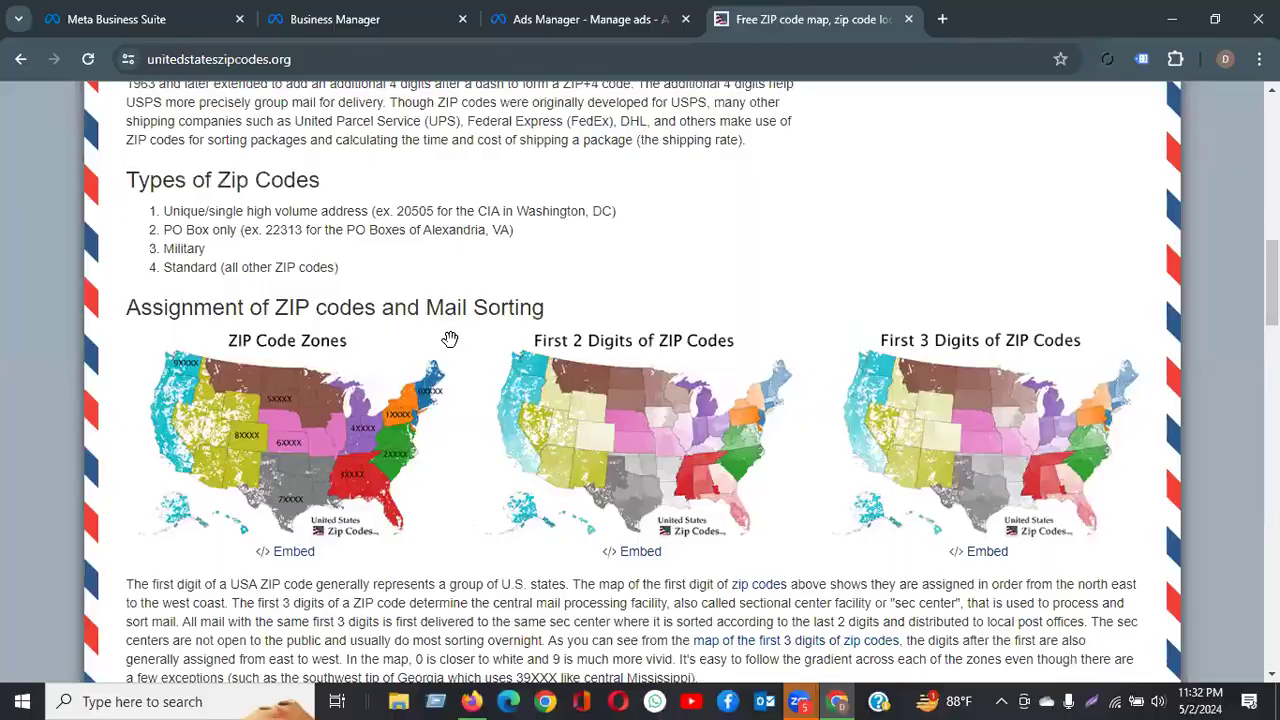
pyautogui.scroll(10, 455, 325)
pyautogui.scroll(-2, 459, 311)
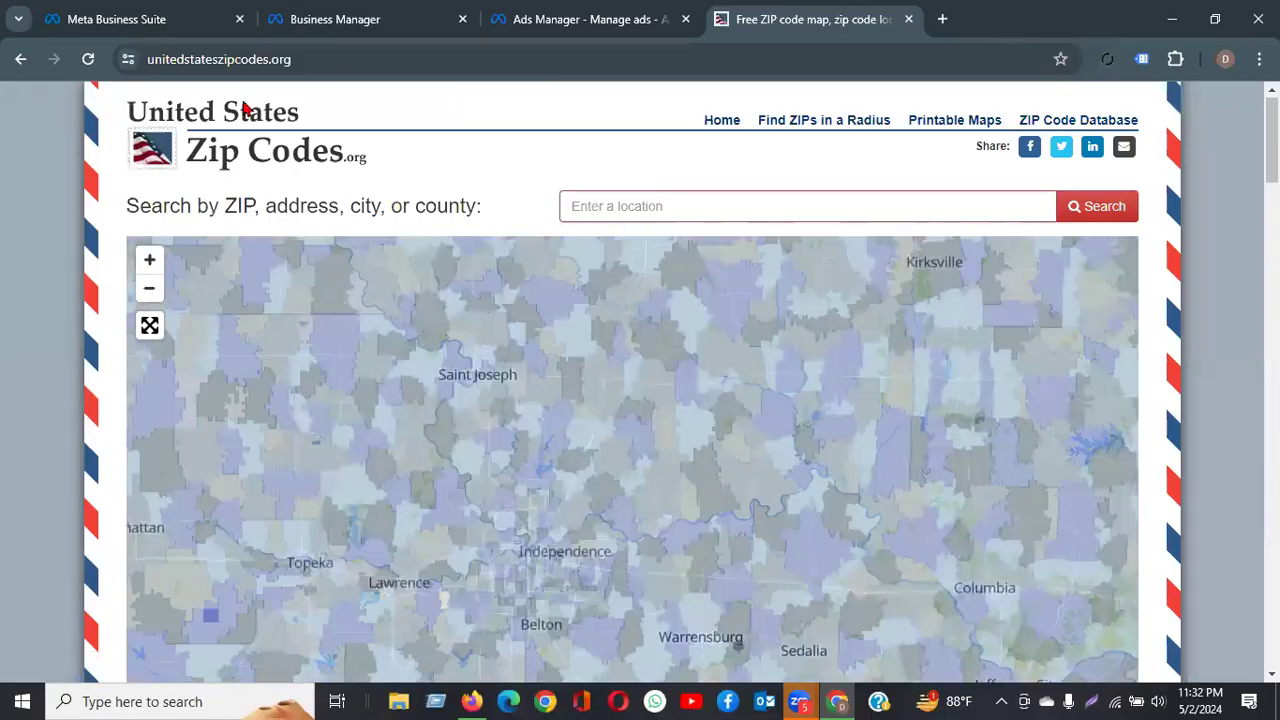
pyautogui.scroll(-10, 1186, 304)
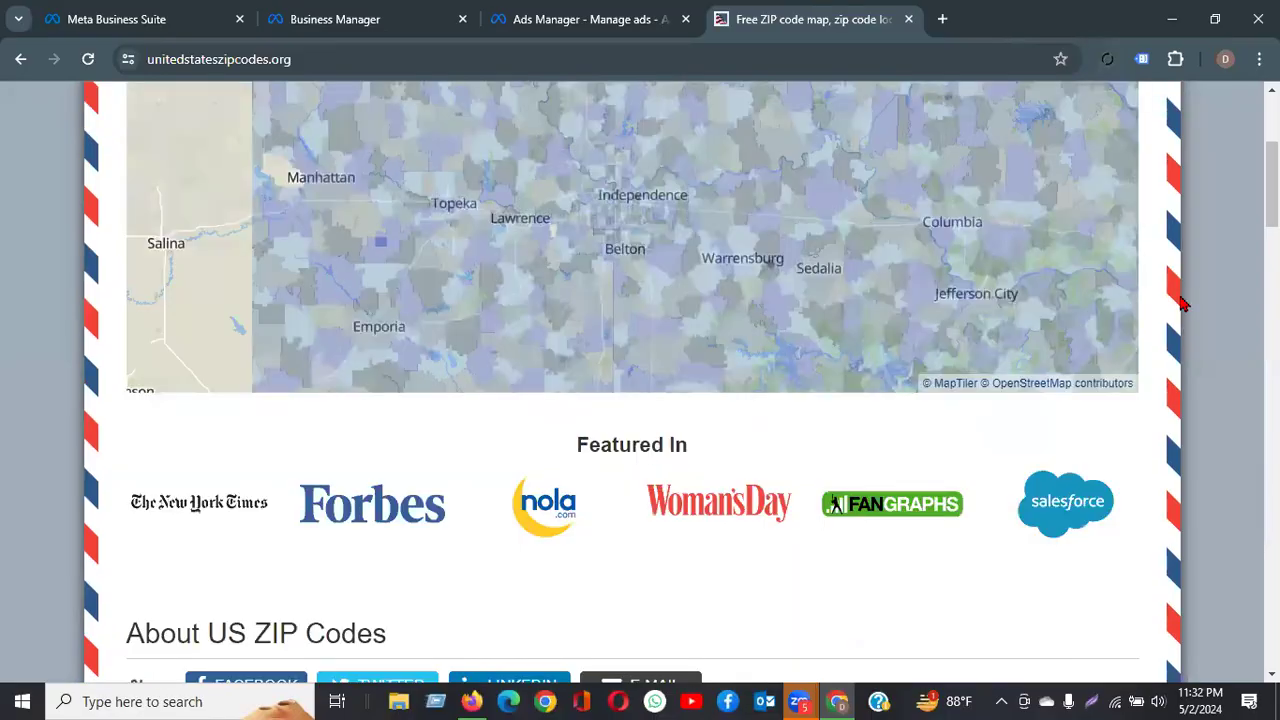
pyautogui.click(323, 59)
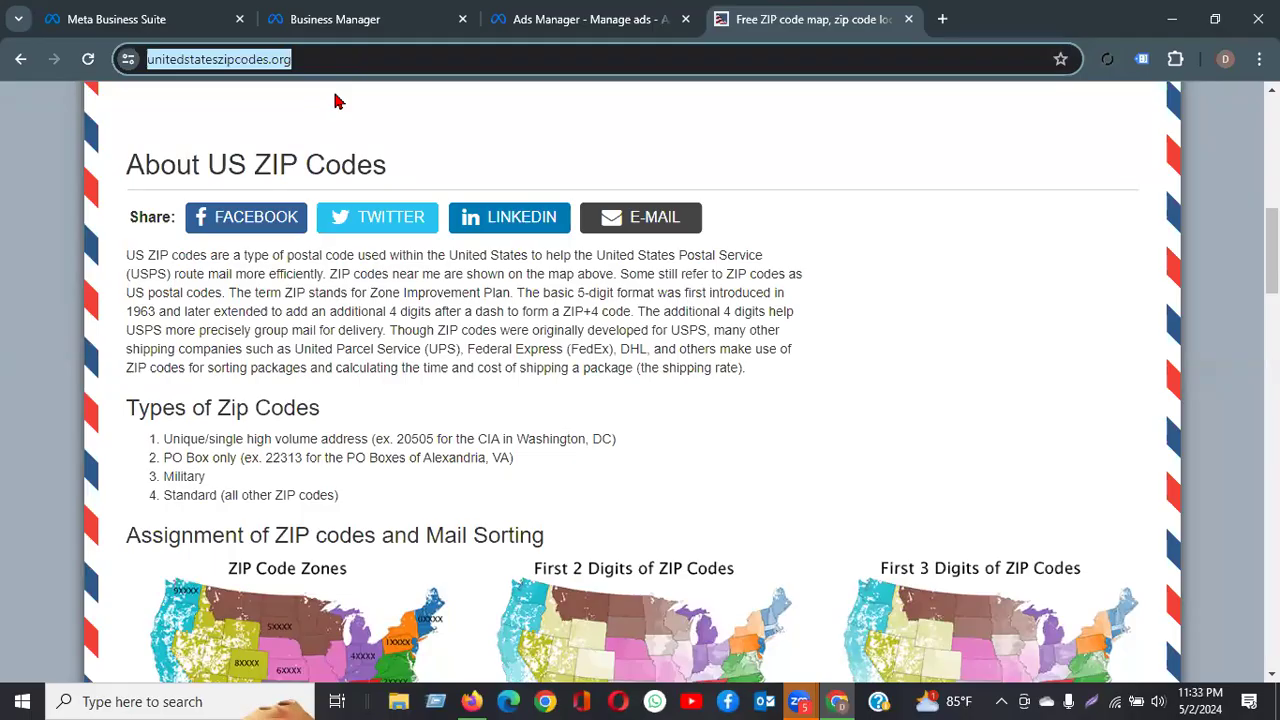
pyautogui.hotkey('alt', 'Tab')
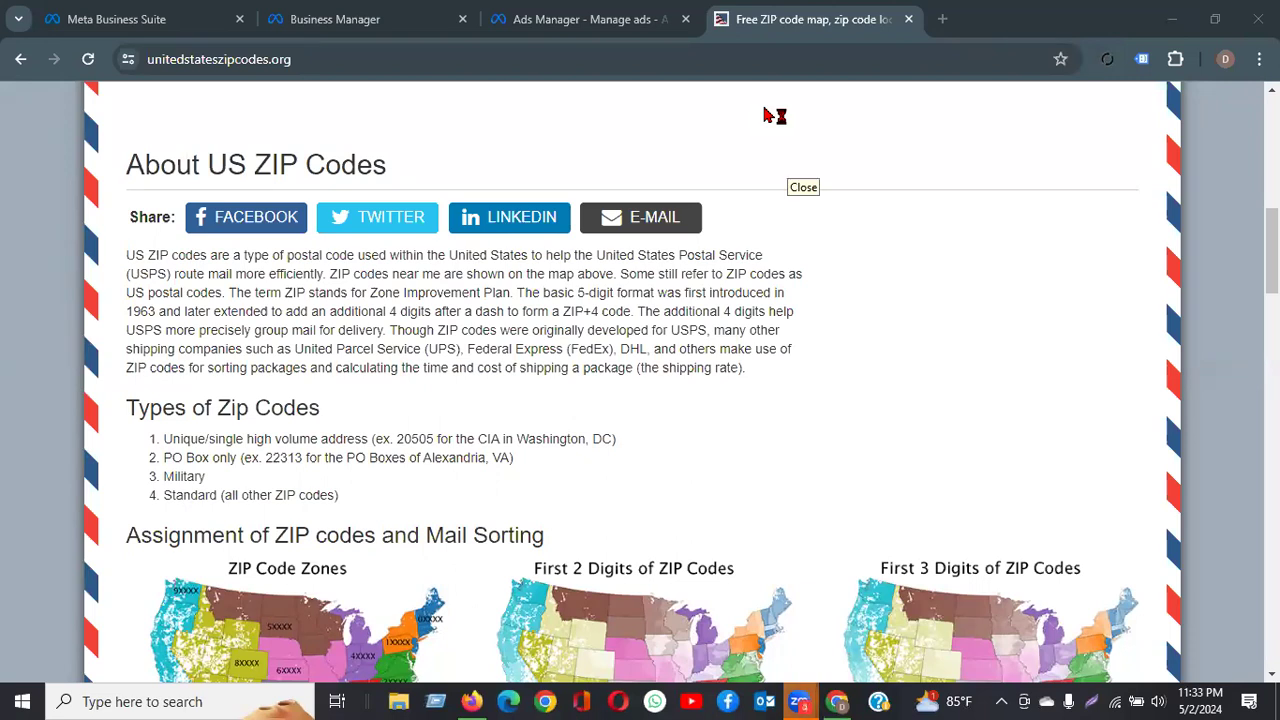
# Back in Ads Manager, examine the added locations, the other audience settings, and the estimated audience size and daily results
pyautogui.click(545, 9)
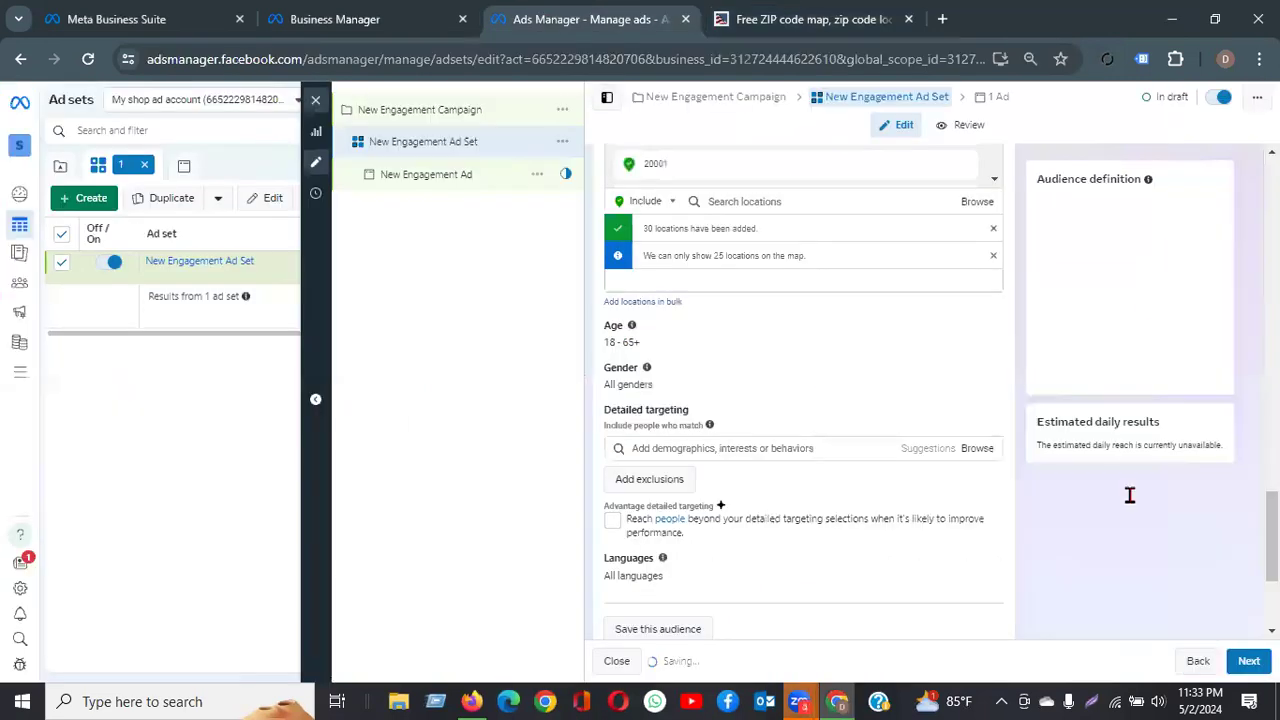
pyautogui.scroll(-1, 800, 433)
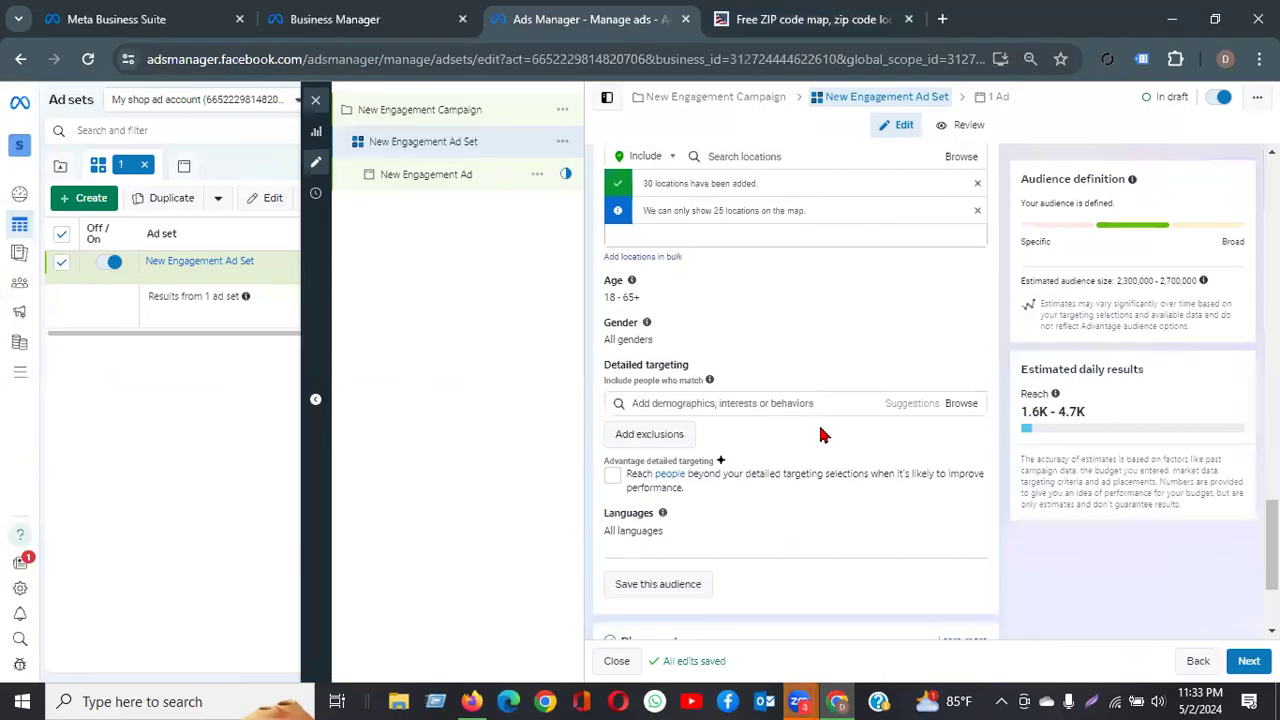
pyautogui.scroll(-2, 820, 434)
pyautogui.scroll(5, 791, 352)
pyautogui.scroll(-1, 790, 355)
pyautogui.scroll(-3, 789, 354)
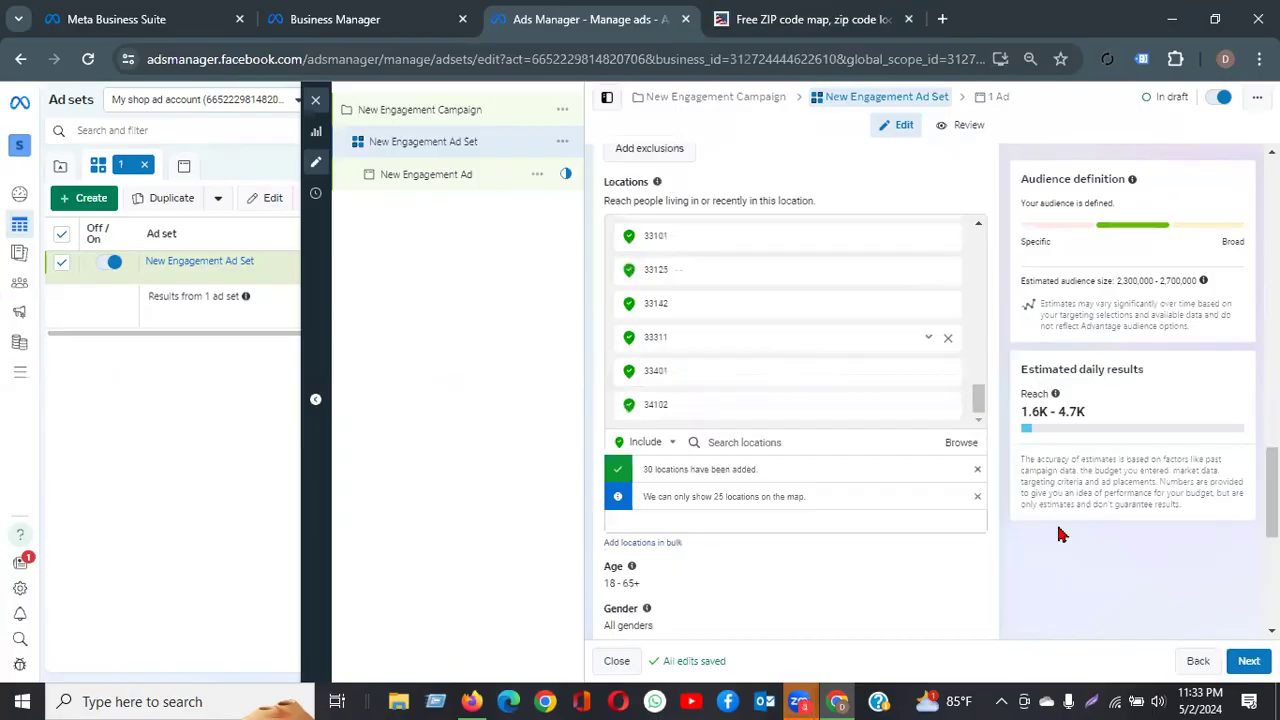
pyautogui.scroll(3, 925, 553)
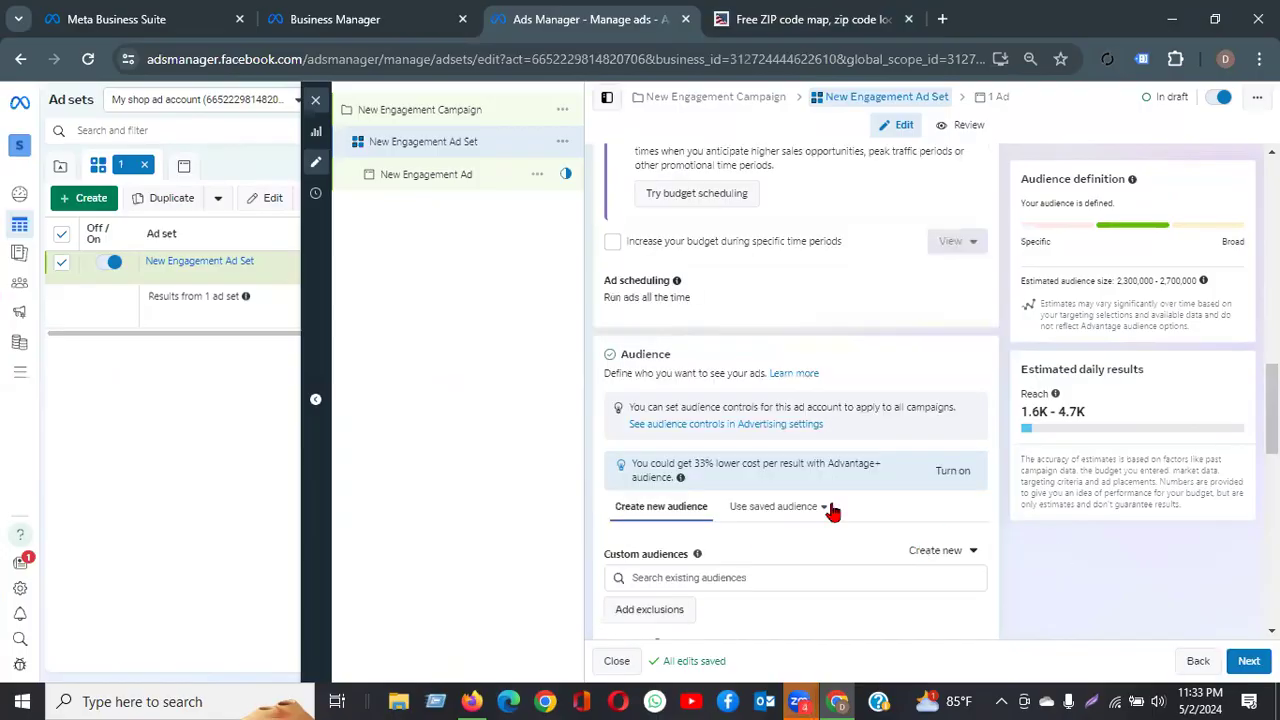
pyautogui.scroll(-2, 830, 510)
pyautogui.scroll(-3, 1080, 505)
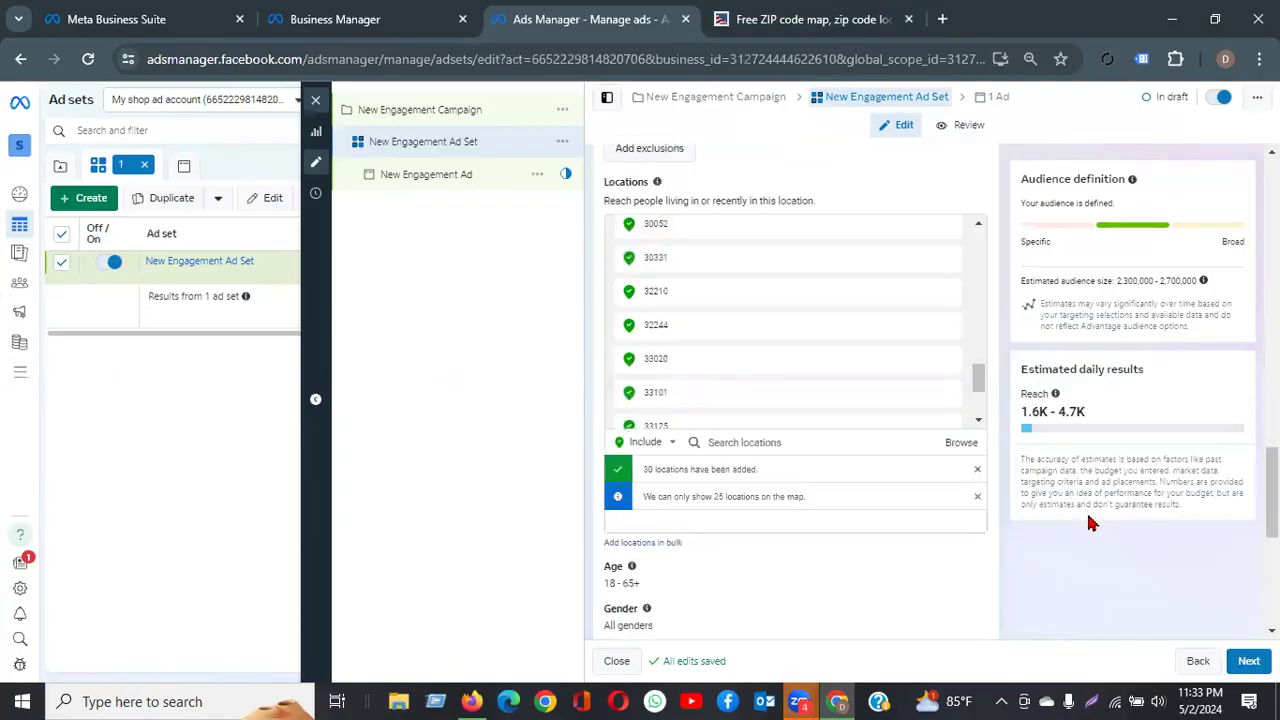
pyautogui.scroll(-2, 1090, 523)
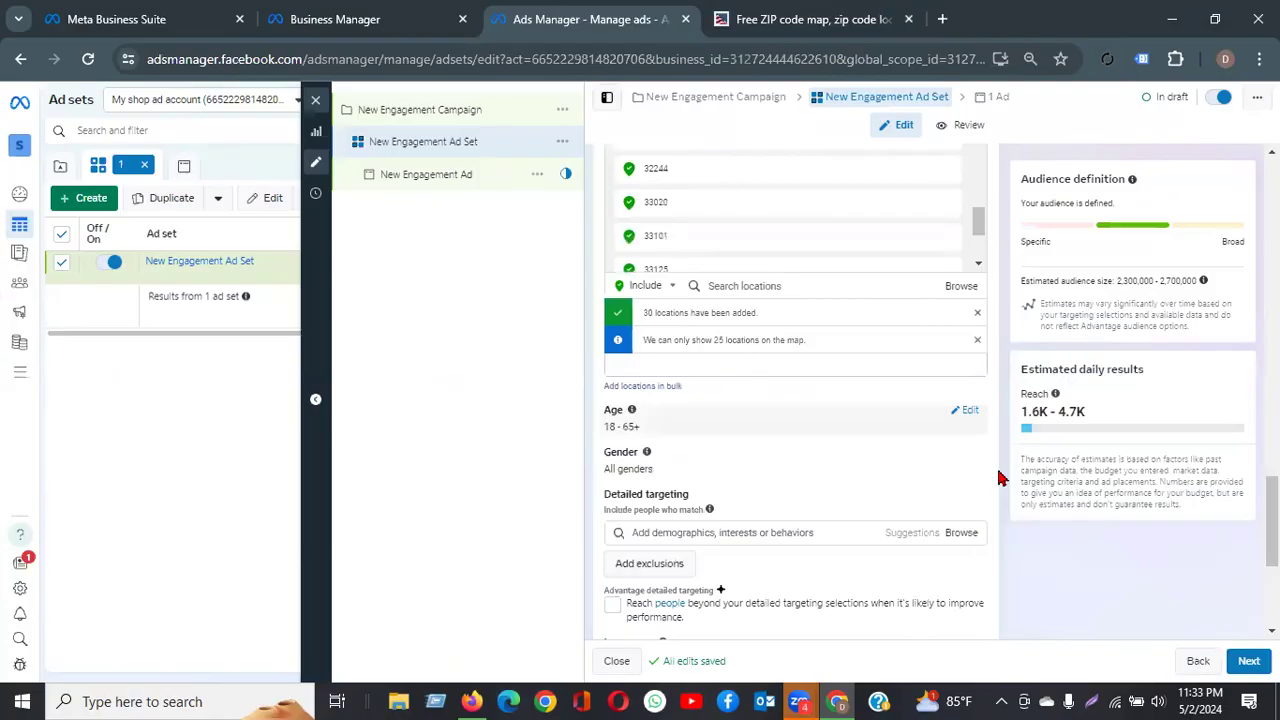
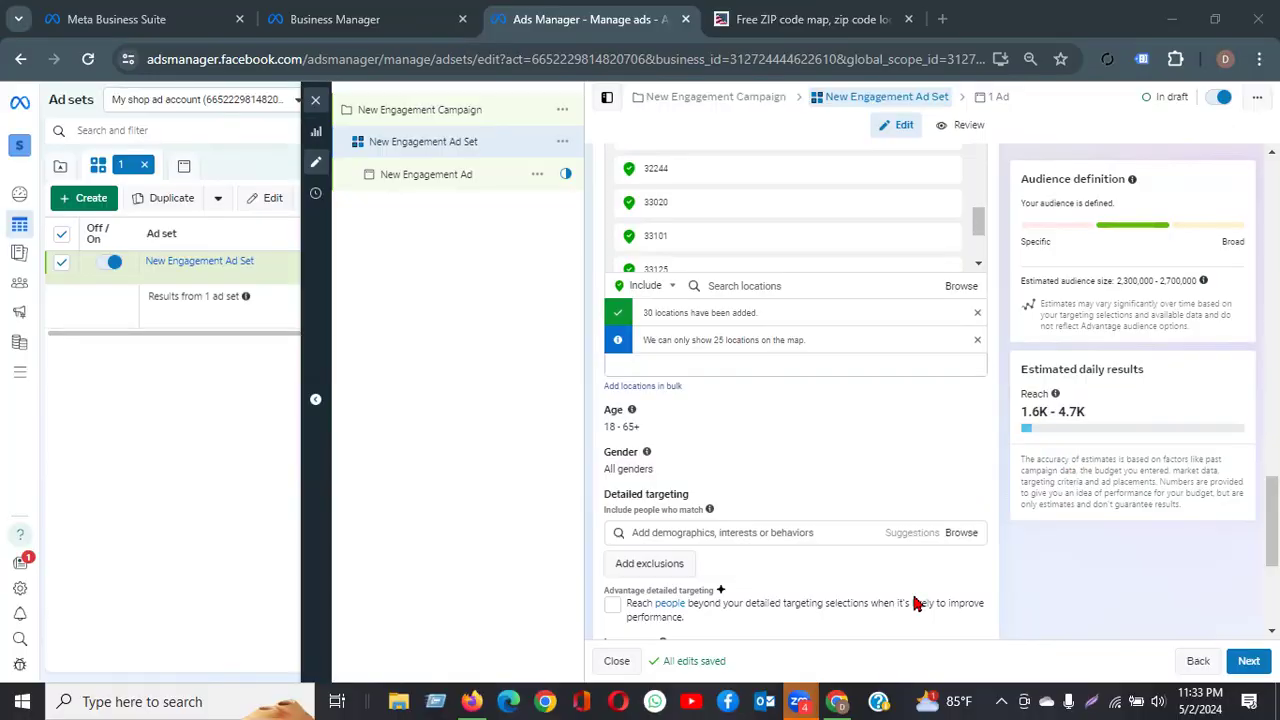
pyautogui.moveTo(800, 701)
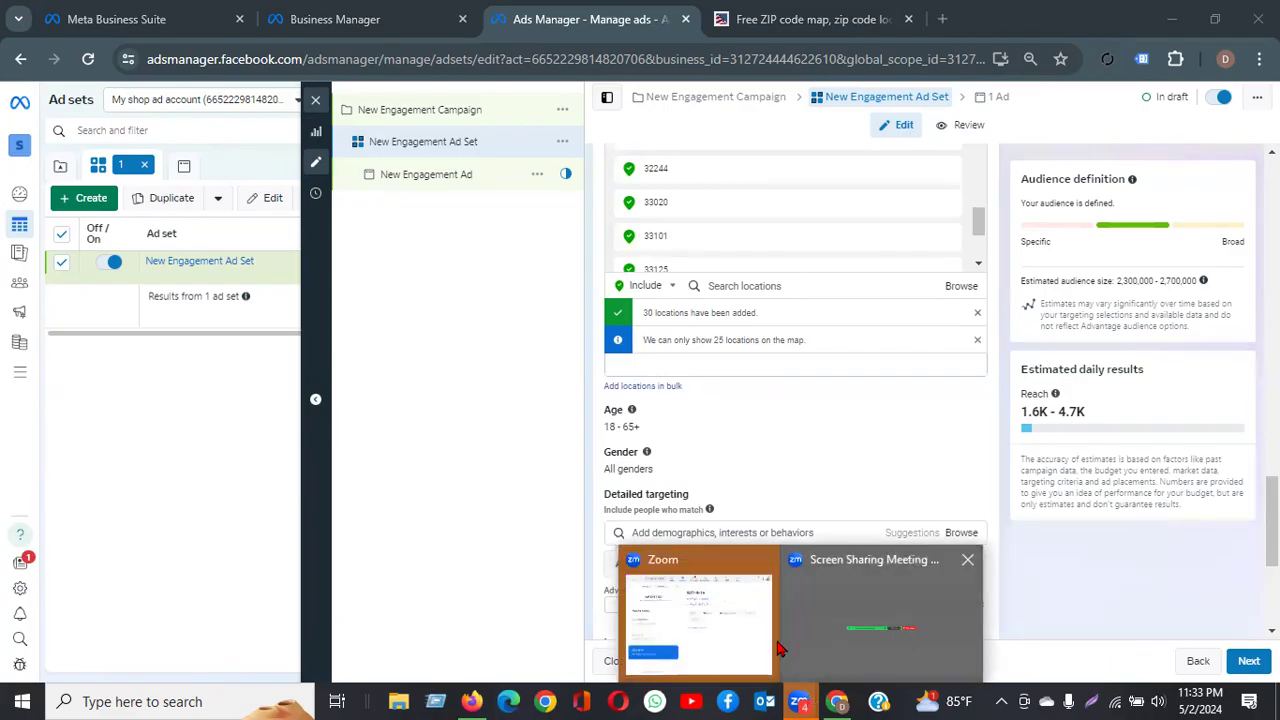
pyautogui.click(741, 647)
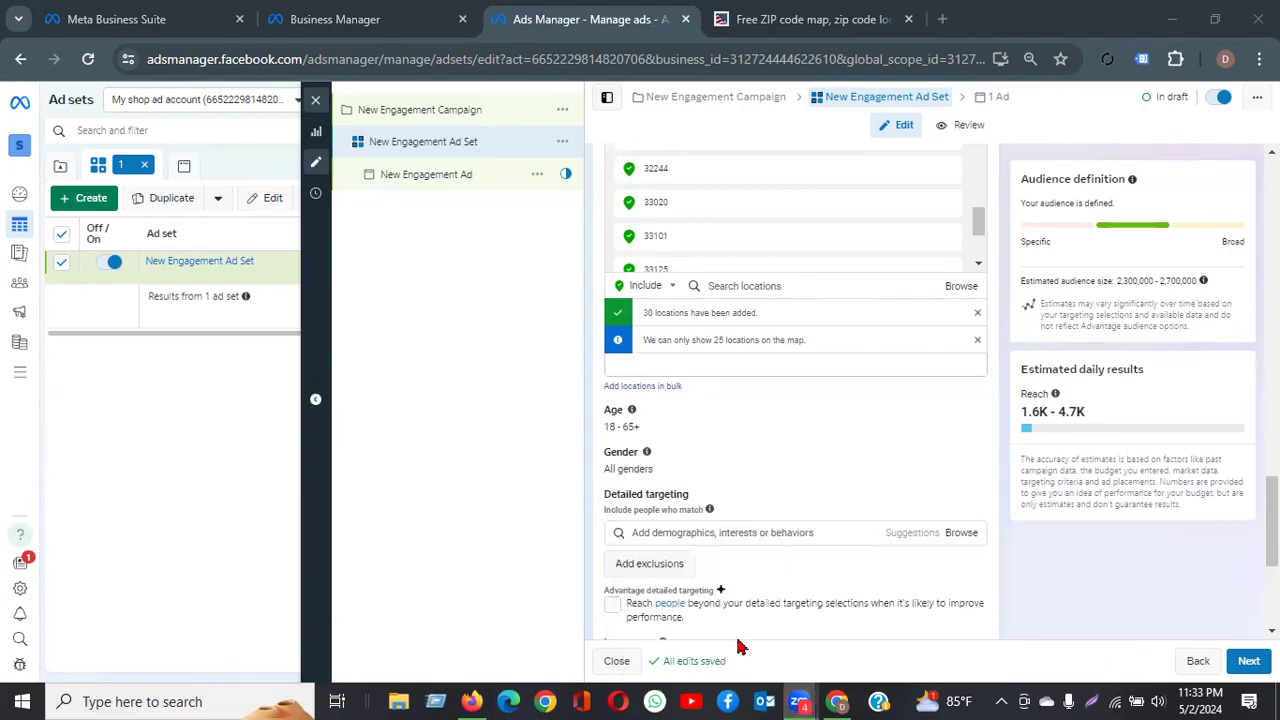